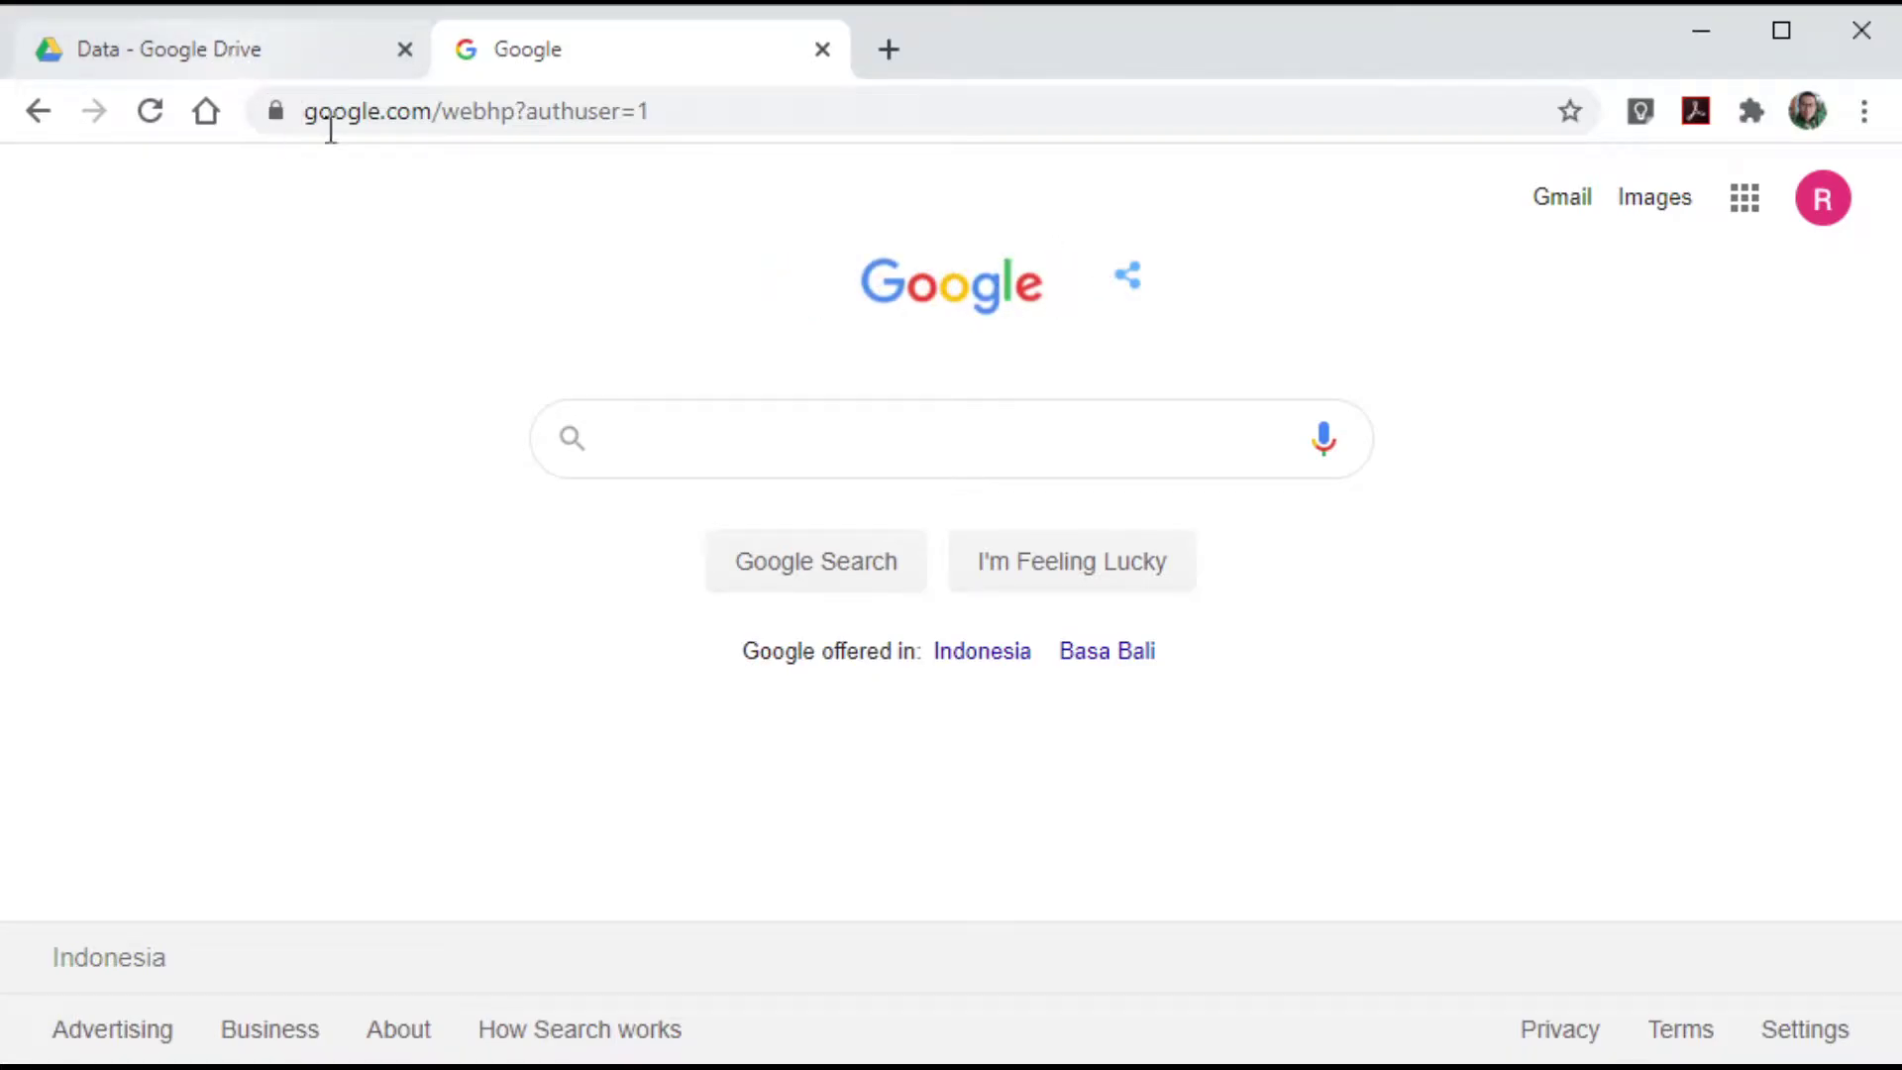
- Open My Drive from the Google home page's list of Google apps
{"action": "left_click", "coordinate": [158, 50]}
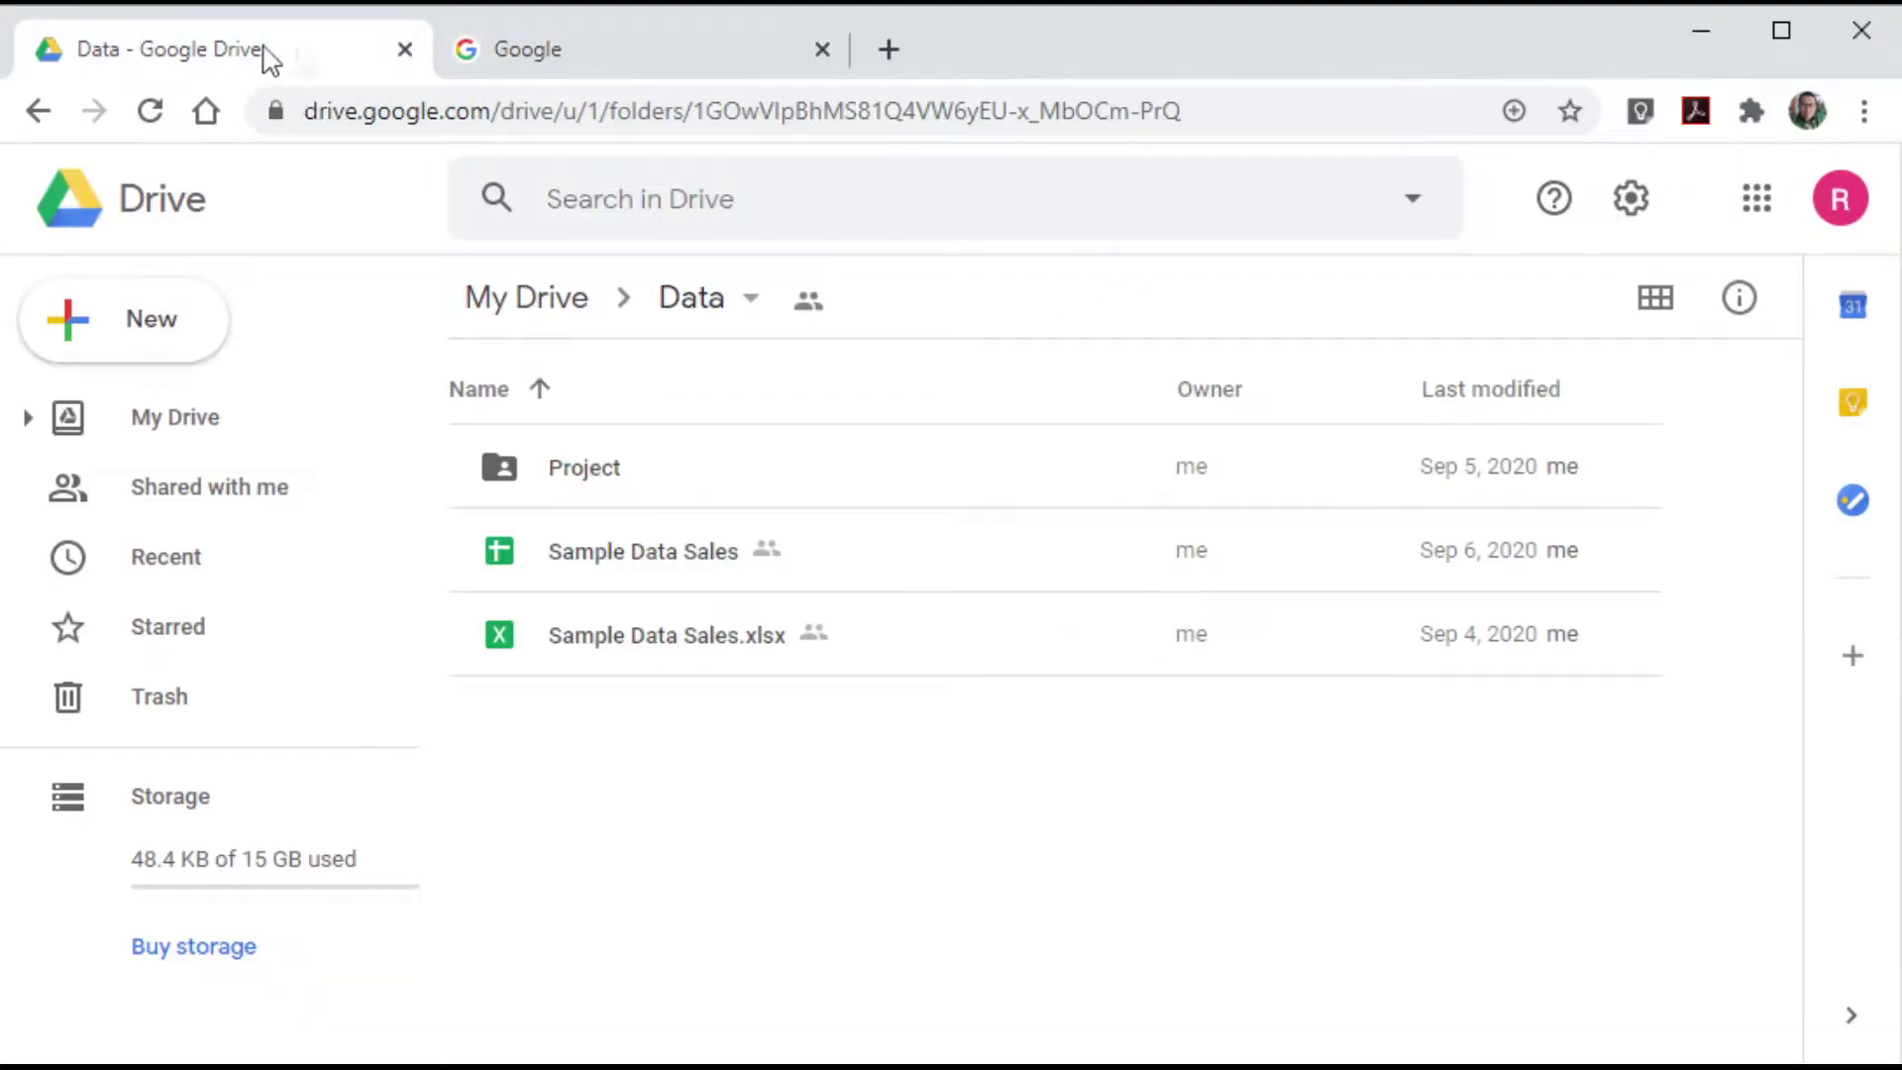
{"action": "left_click", "coordinate": [589, 55]}
{"action": "left_click", "coordinate": [460, 124]}
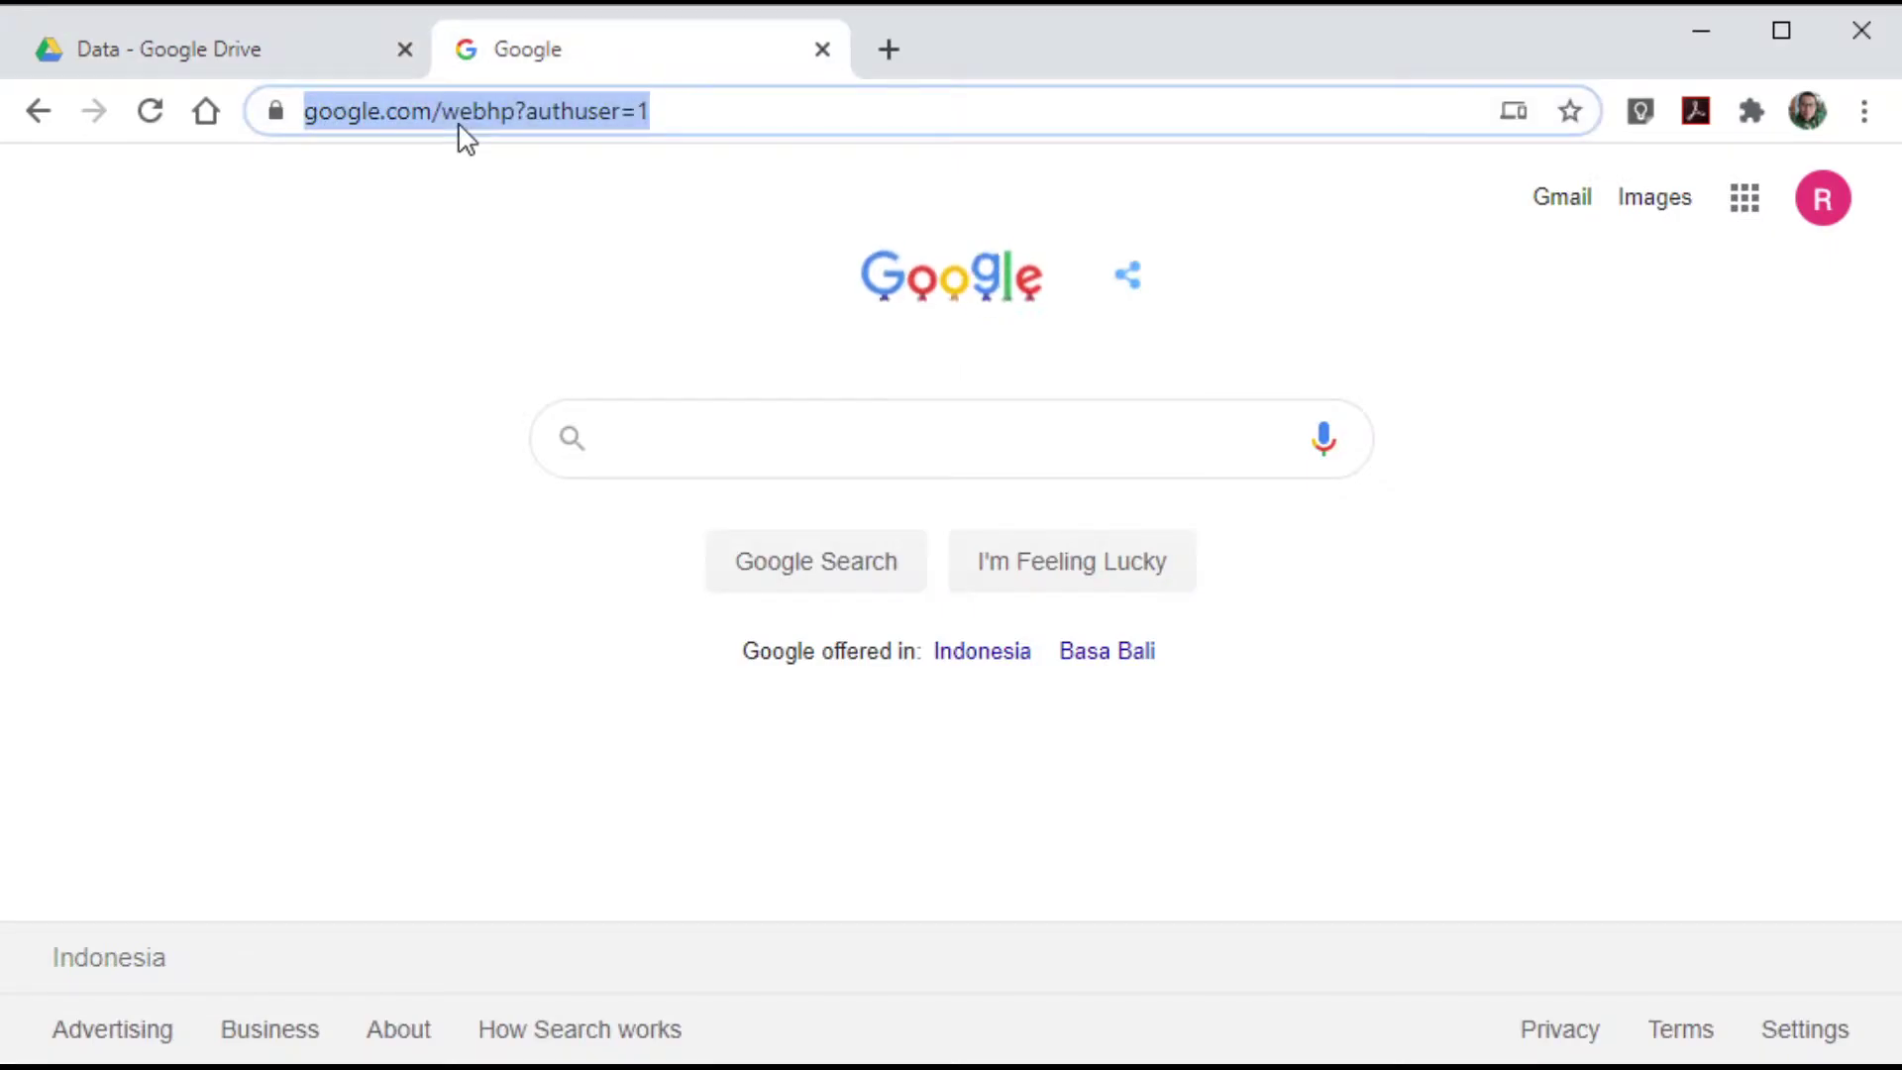
{"action": "left_click", "coordinate": [1740, 208]}
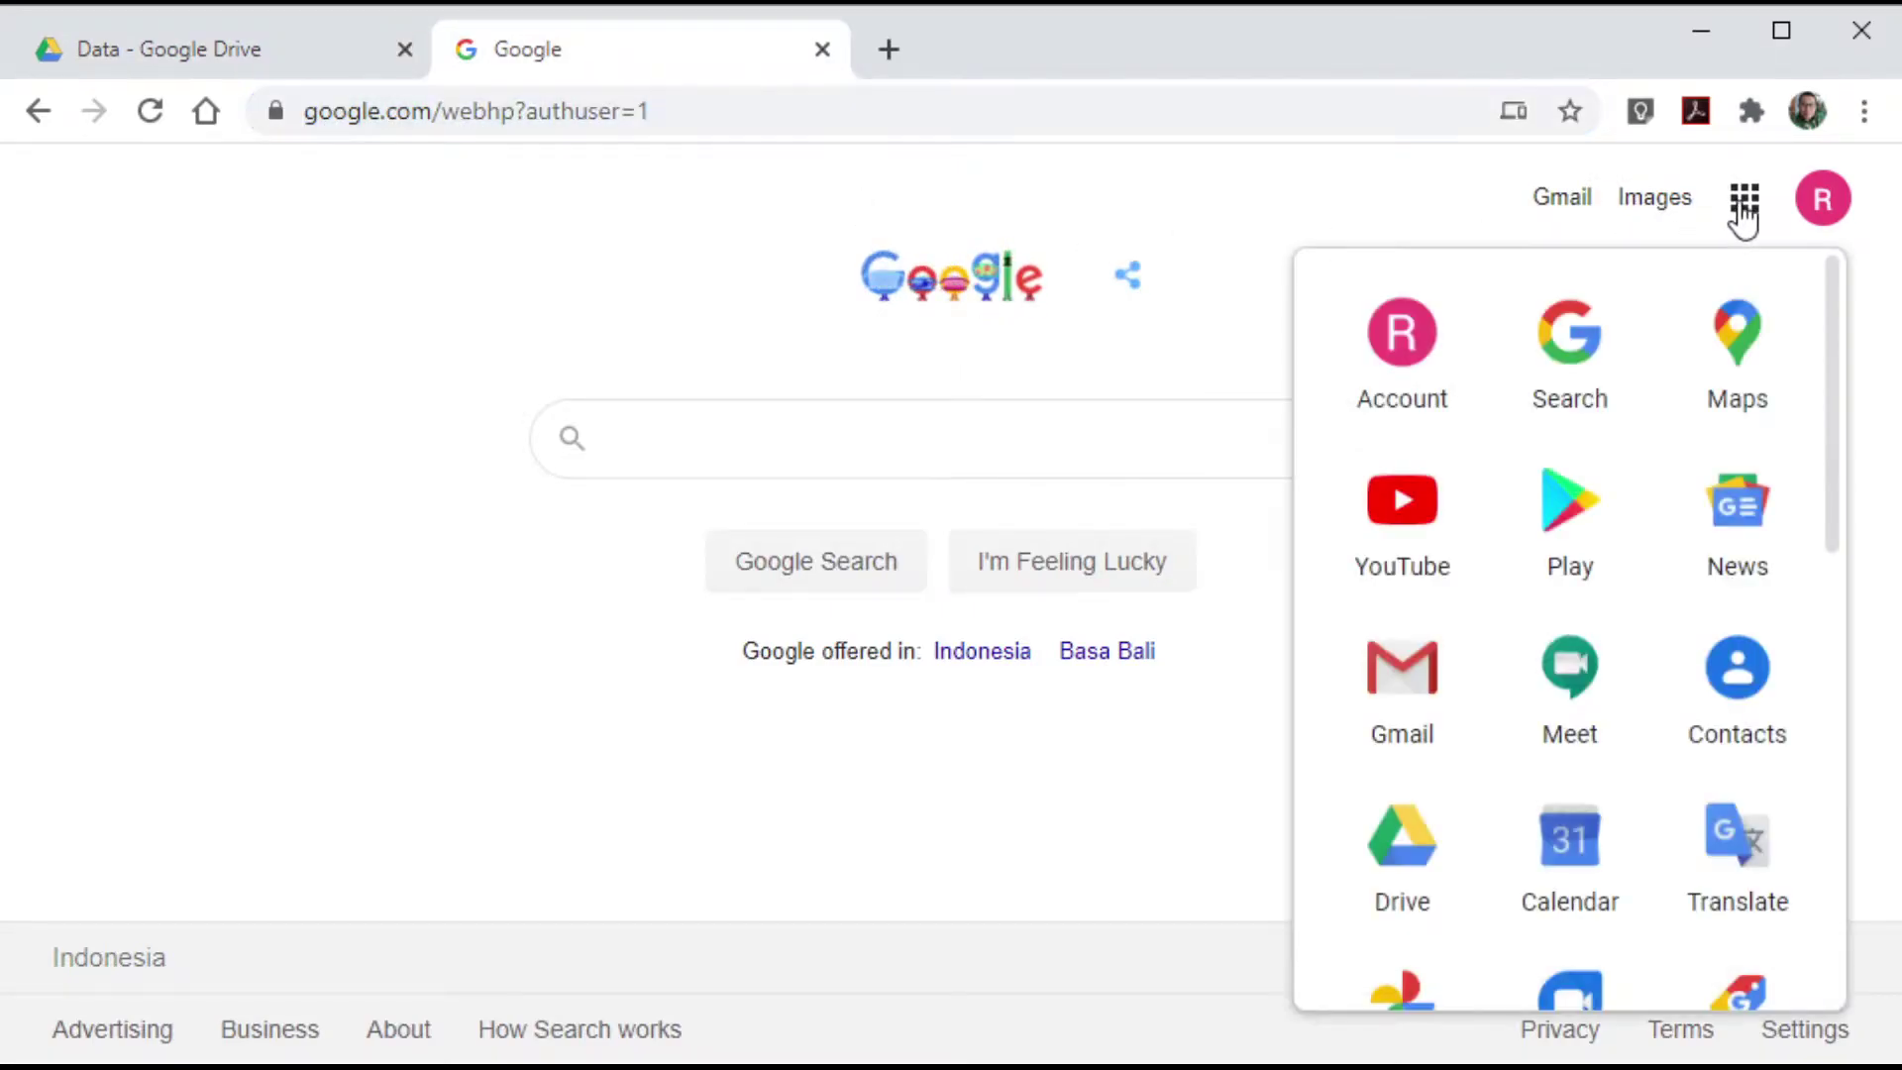
{"action": "left_click", "coordinate": [1406, 854]}
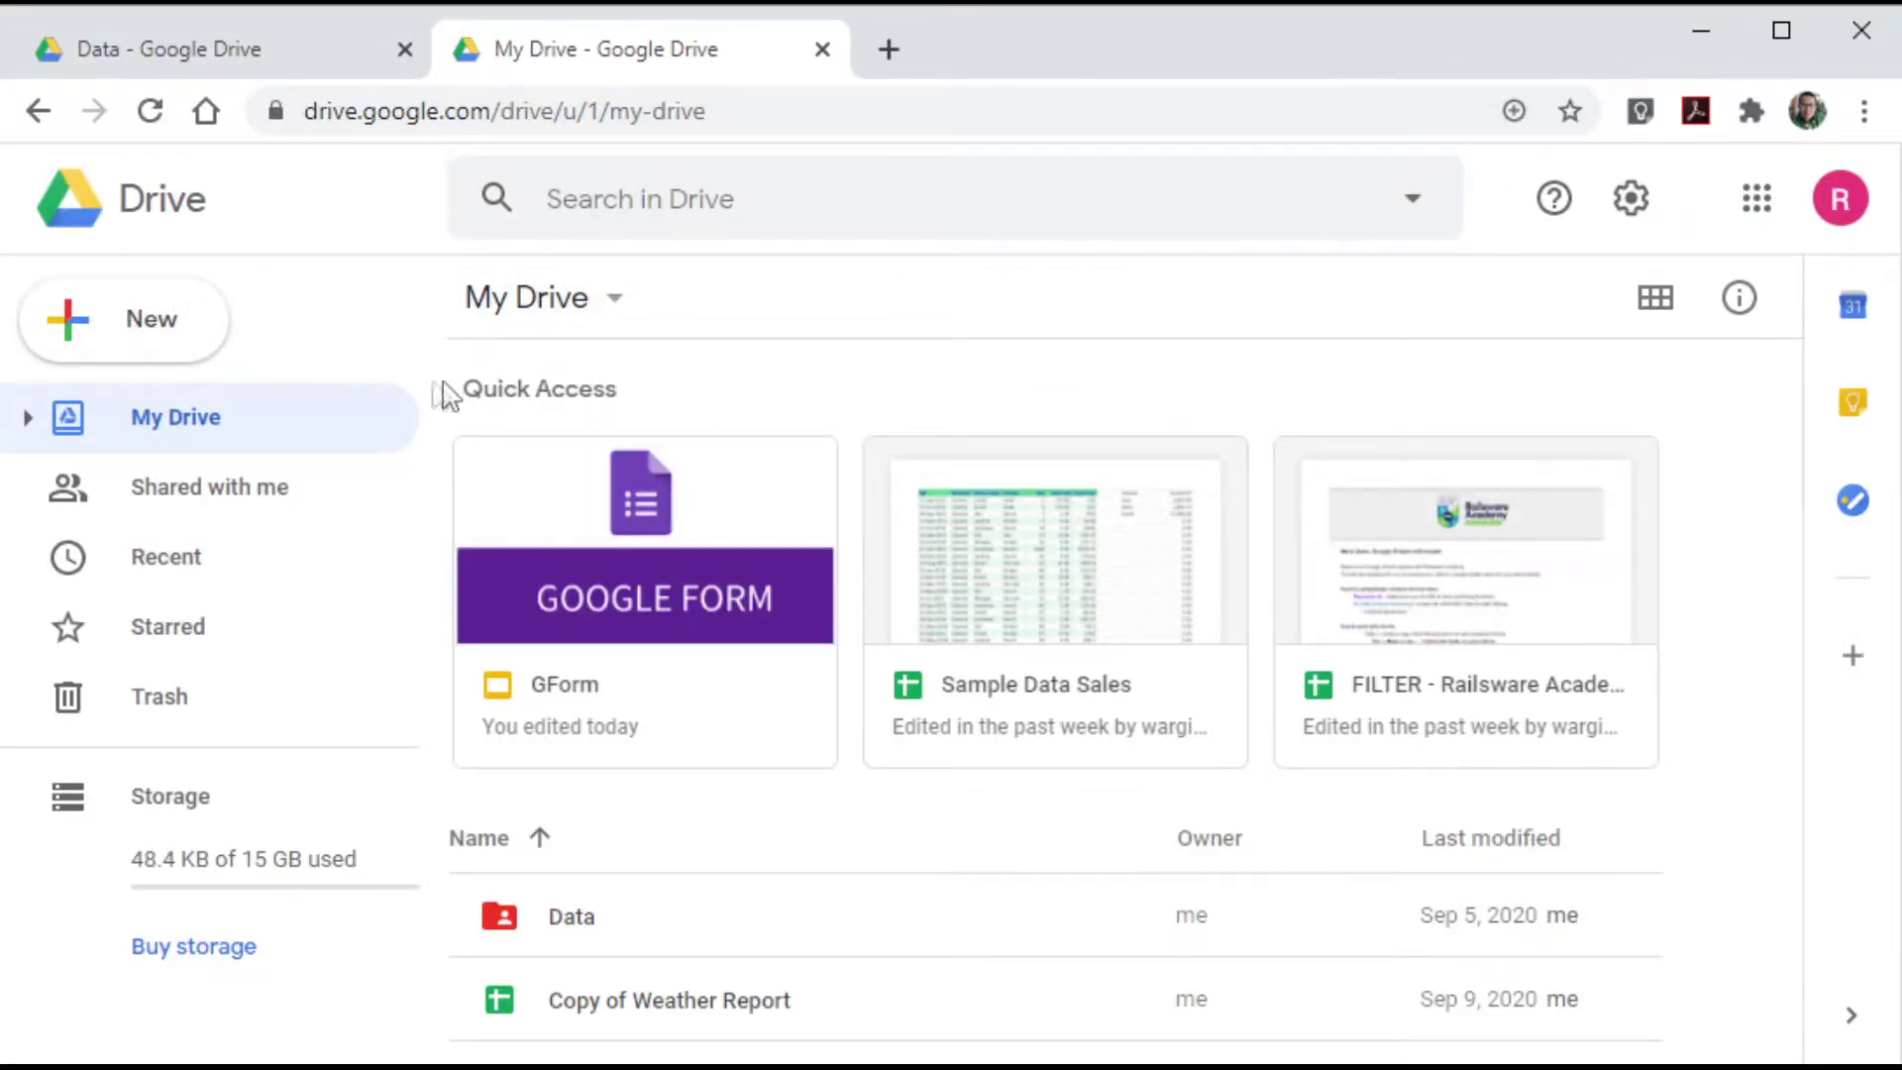
{"action": "left_click", "coordinate": [615, 300]}
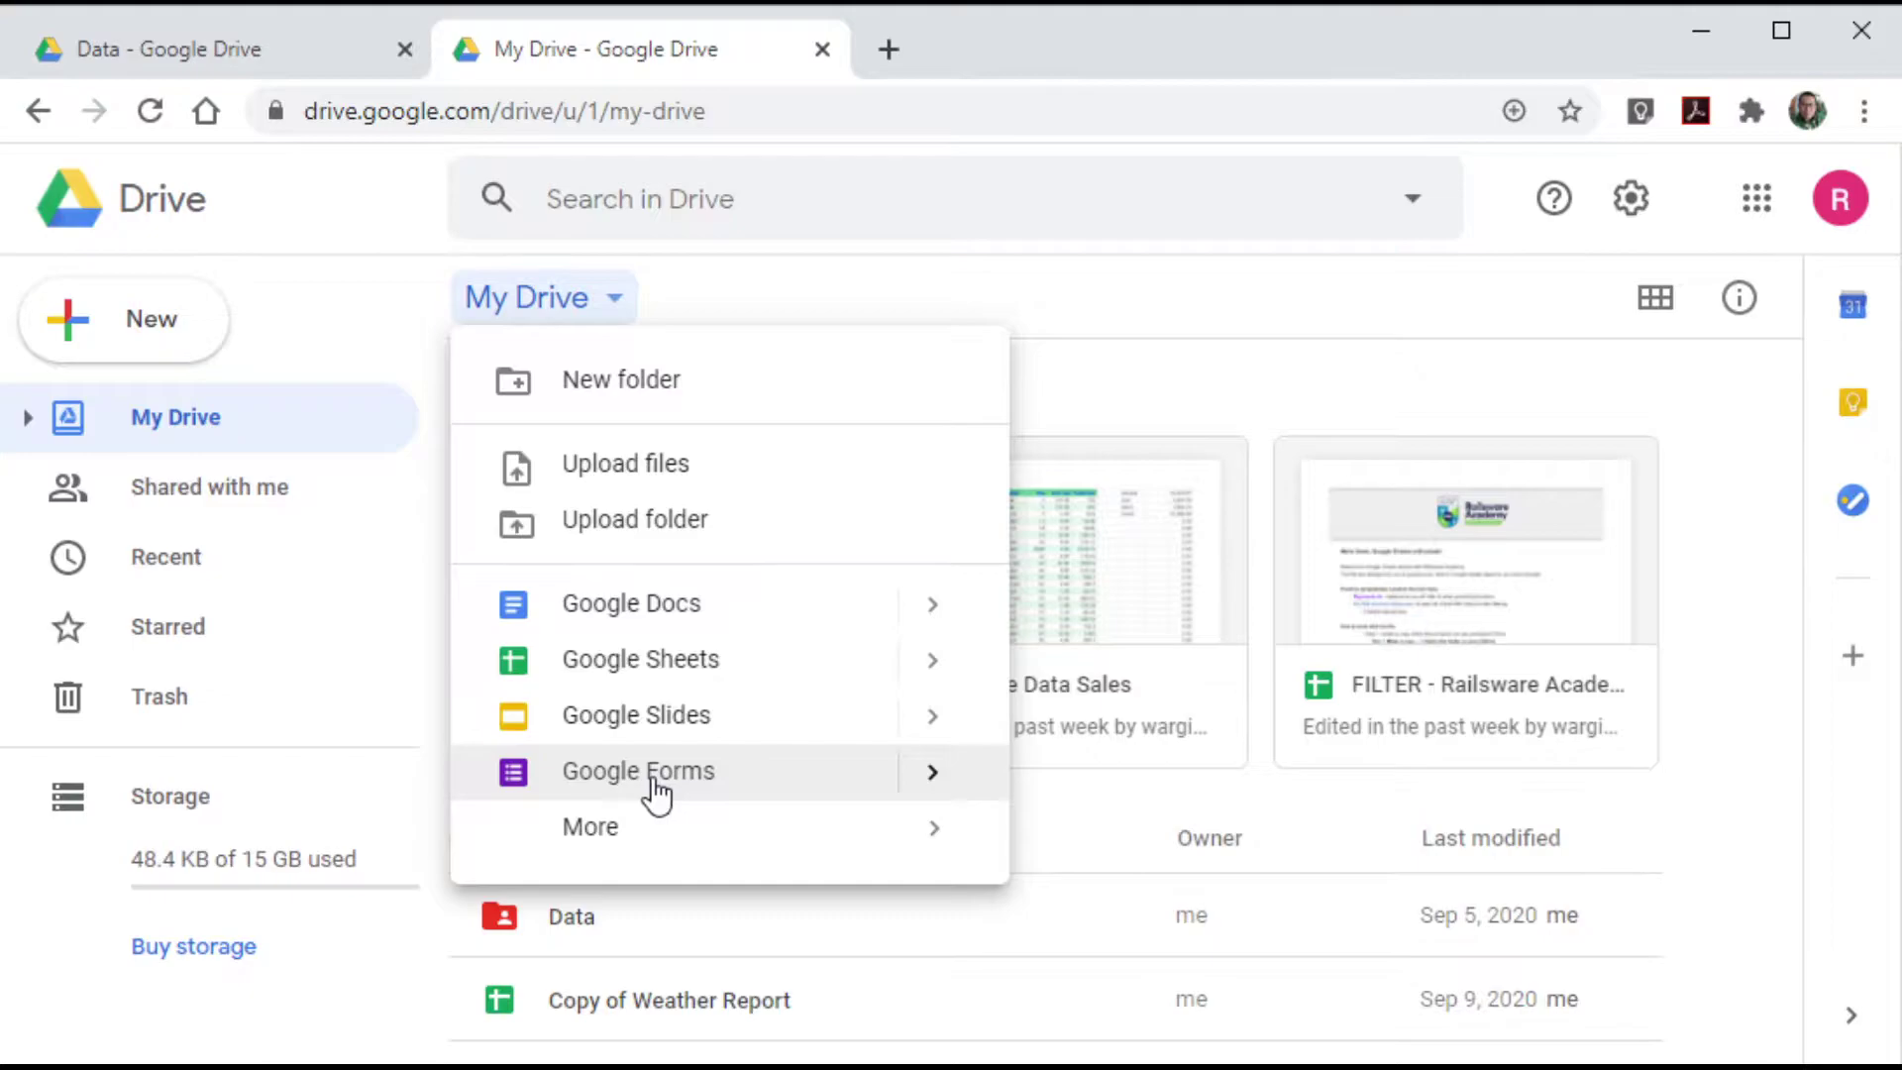
{"action": "mouse_move", "coordinate": [925, 789]}
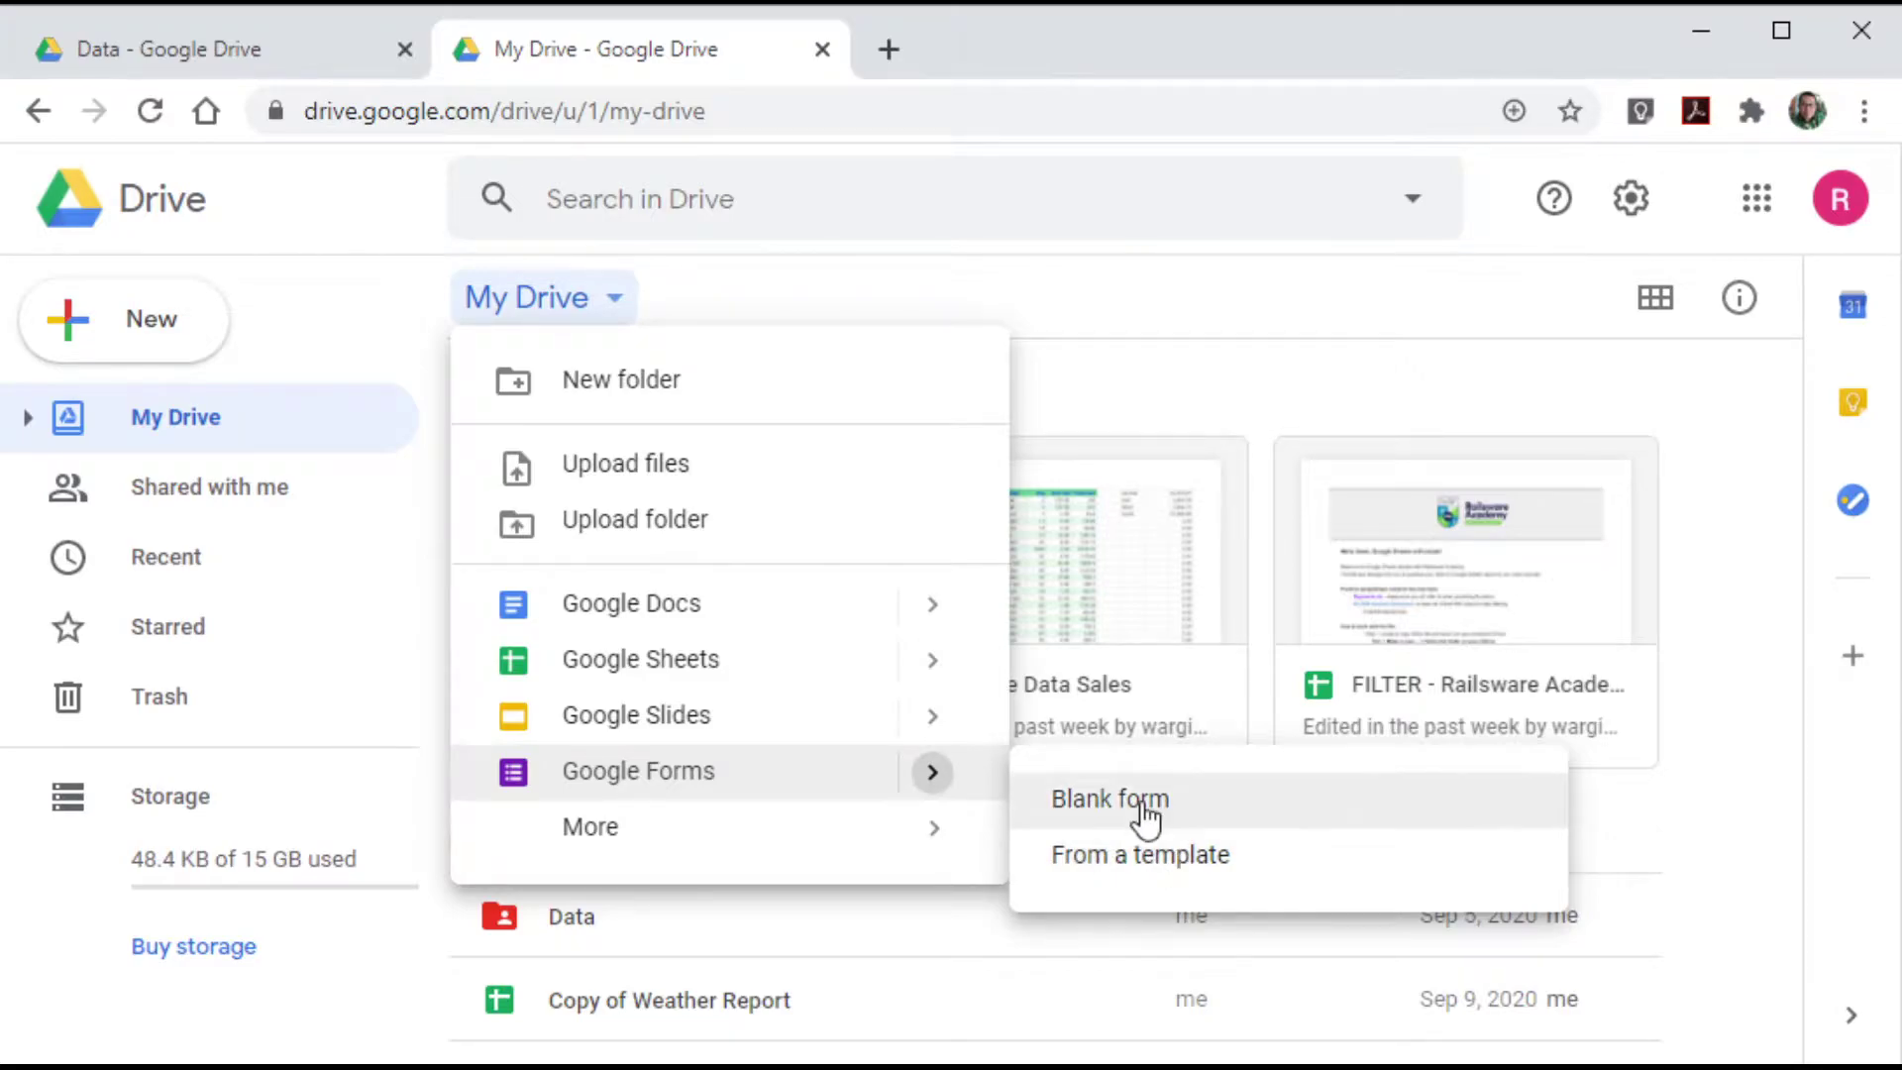
{"action": "left_click", "coordinate": [344, 317]}
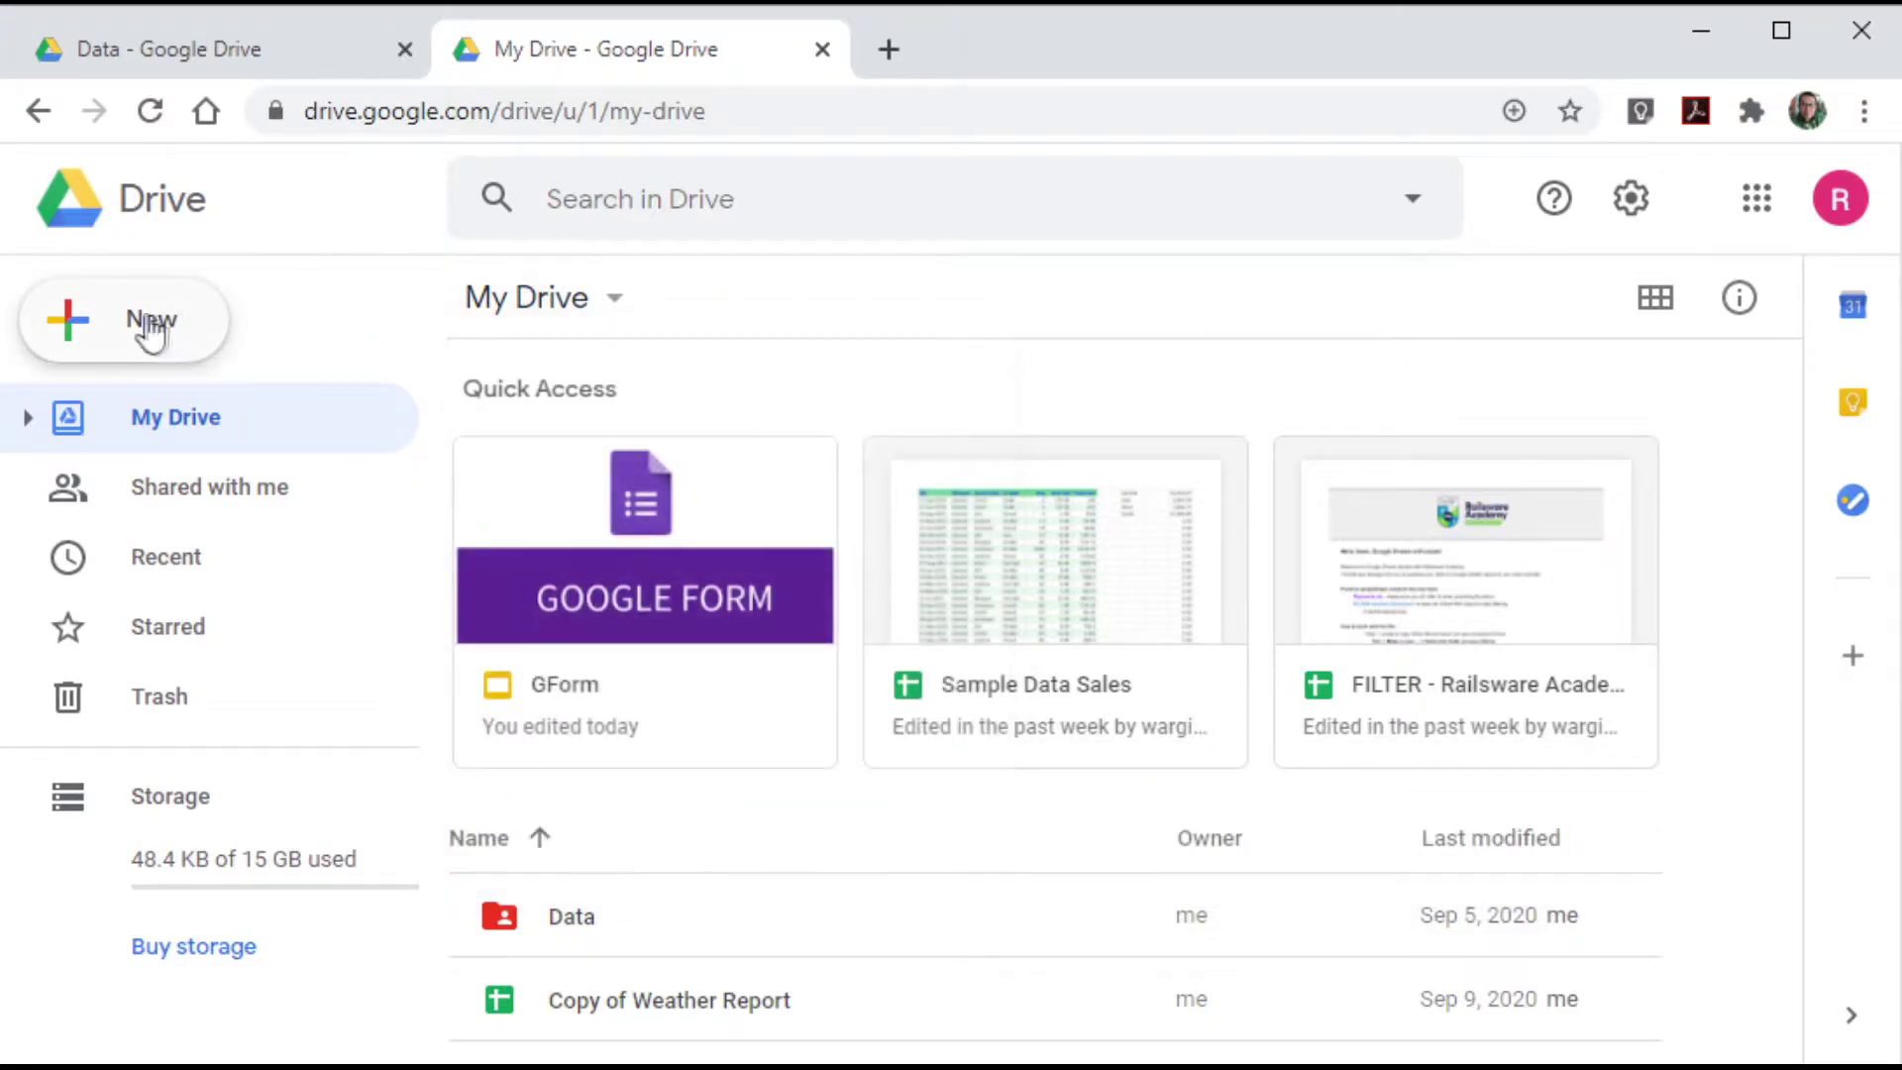
{"action": "left_click", "coordinate": [128, 328]}
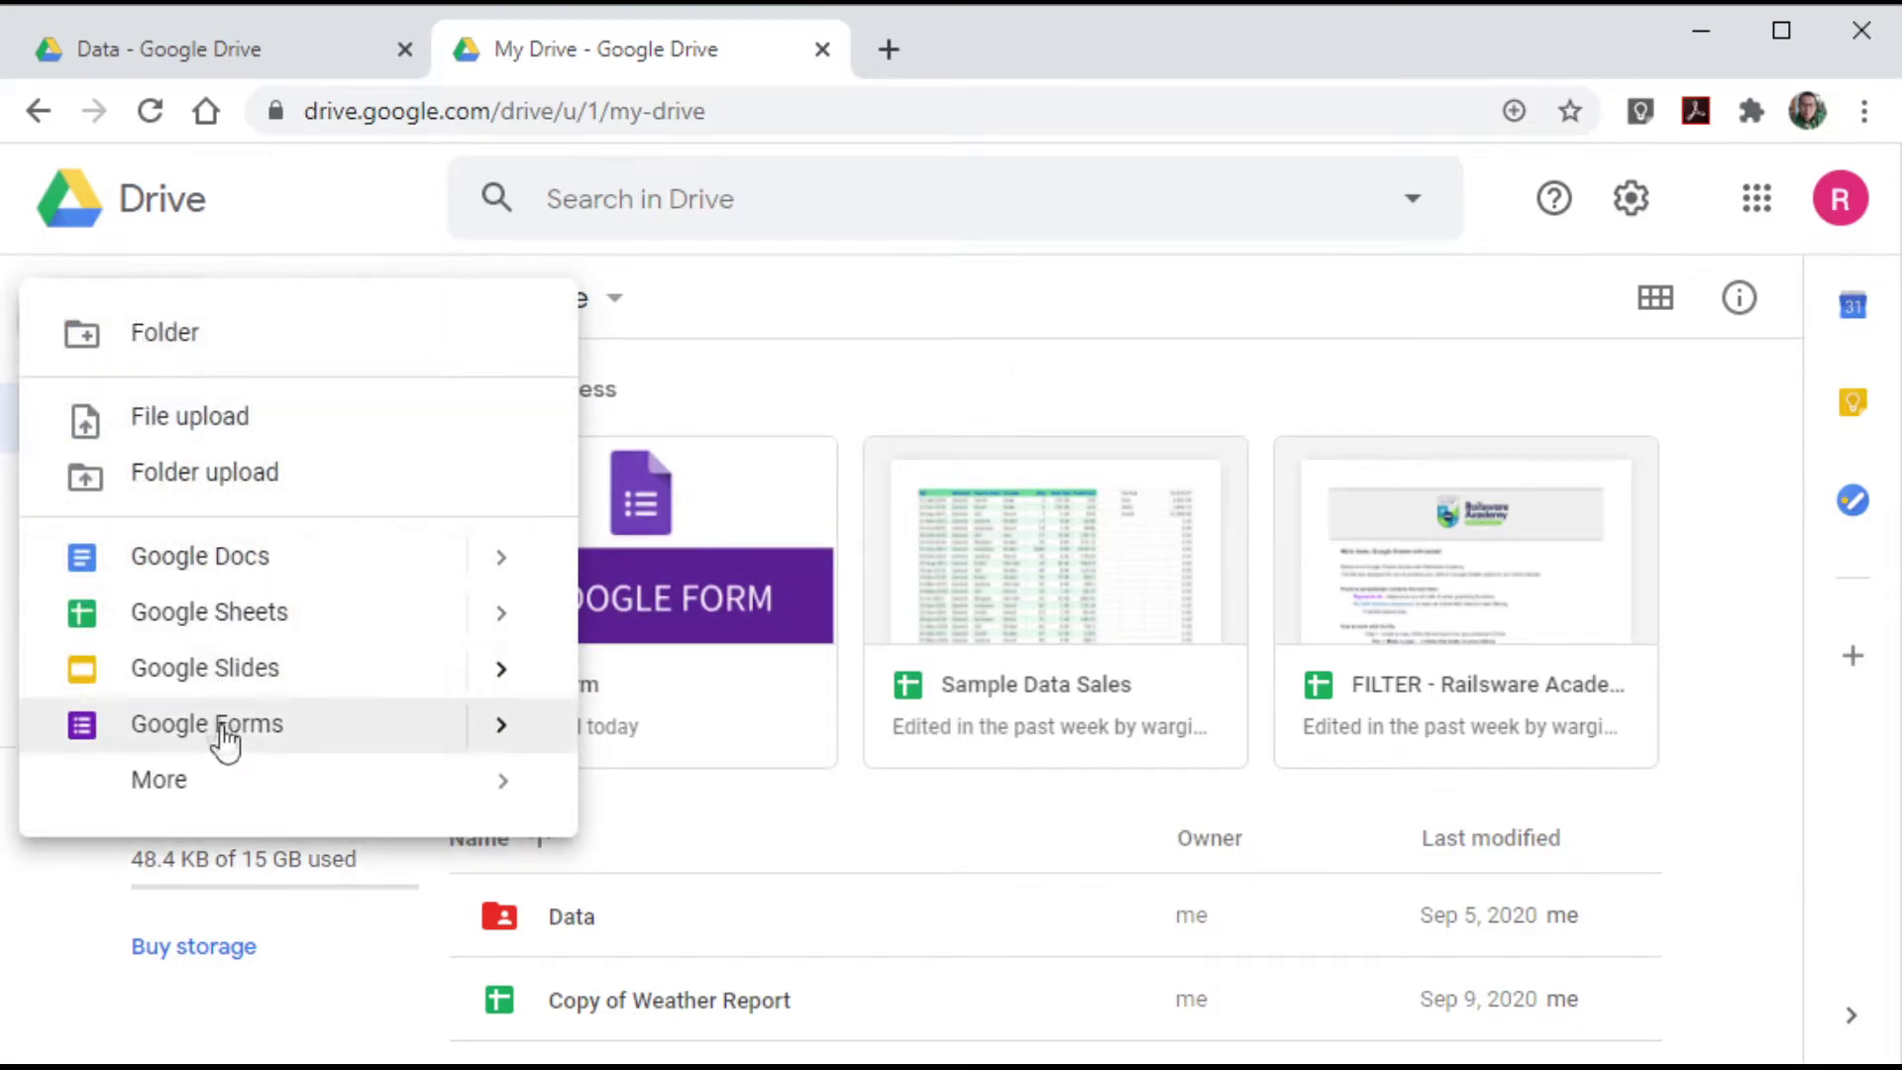
{"action": "left_click", "coordinate": [501, 726]}
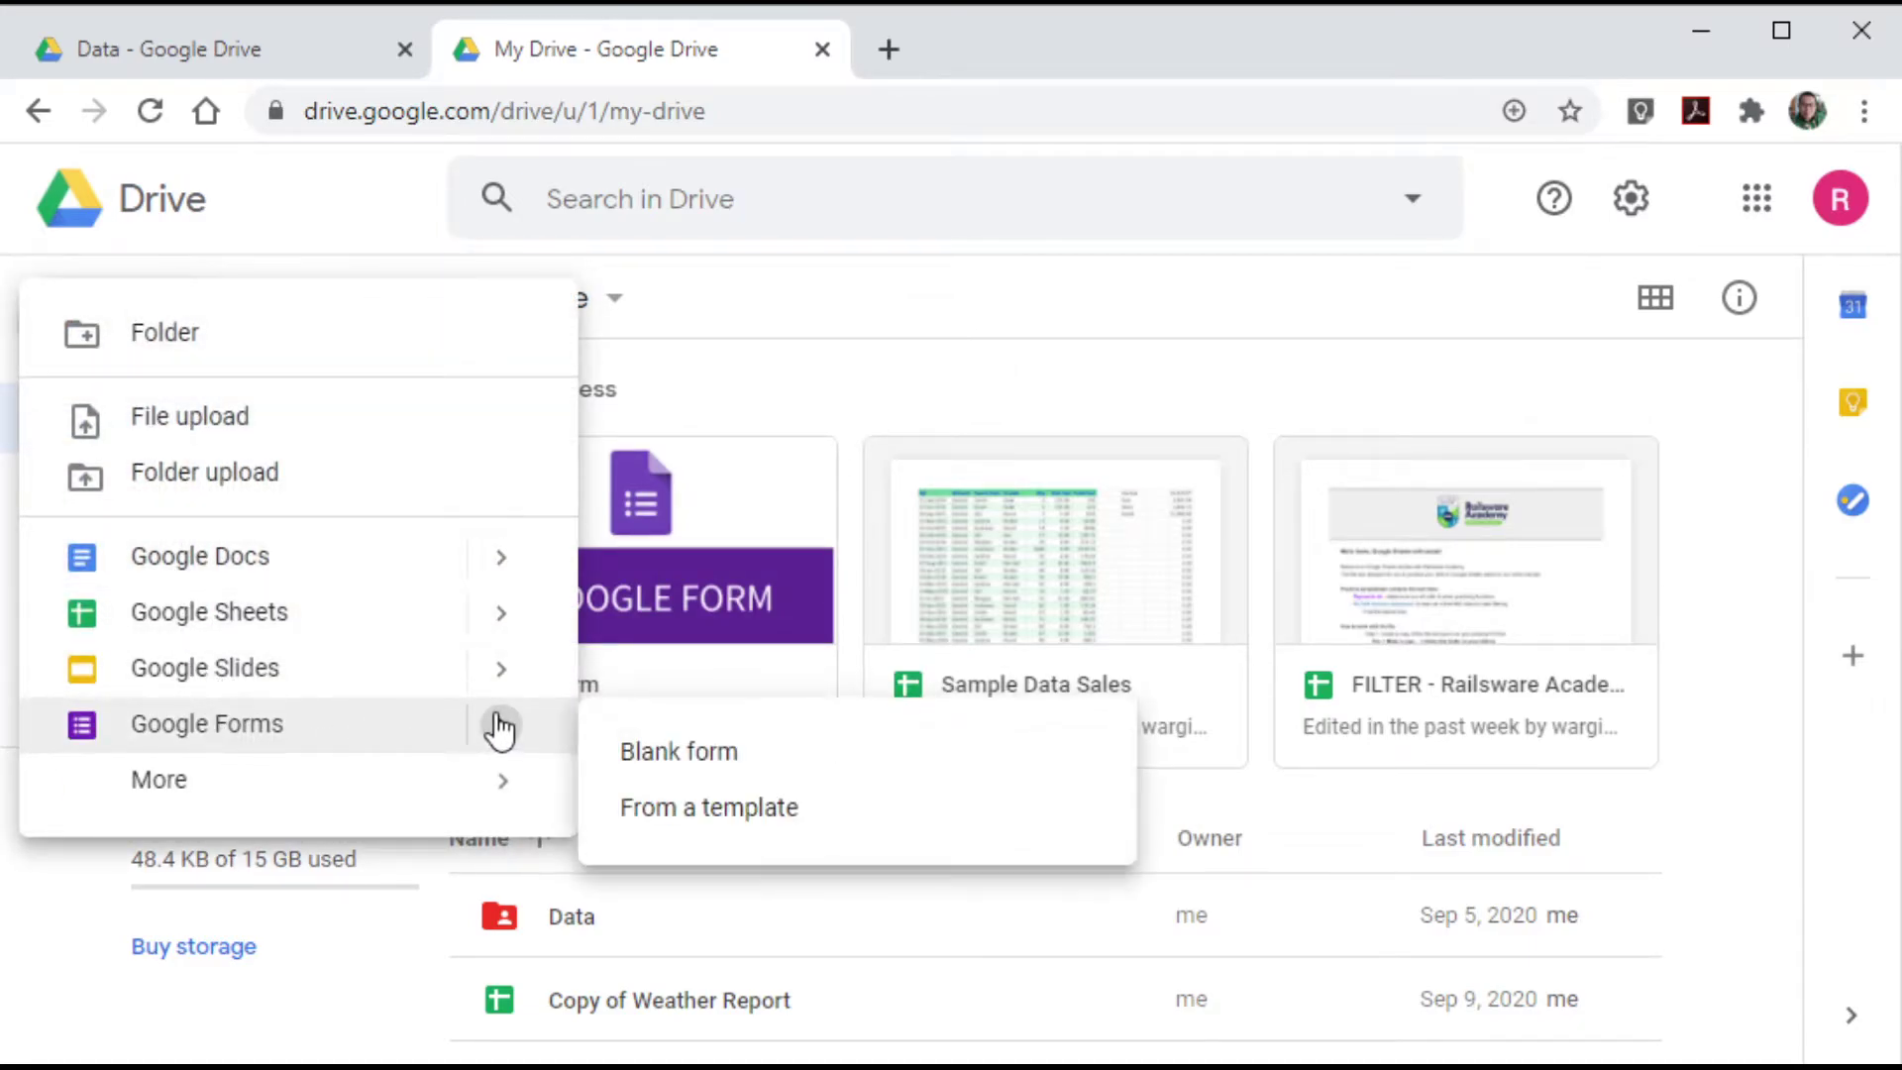
- Create a new blank Google Form by going to the address forms.new
{"action": "left_click", "coordinate": [686, 124]}
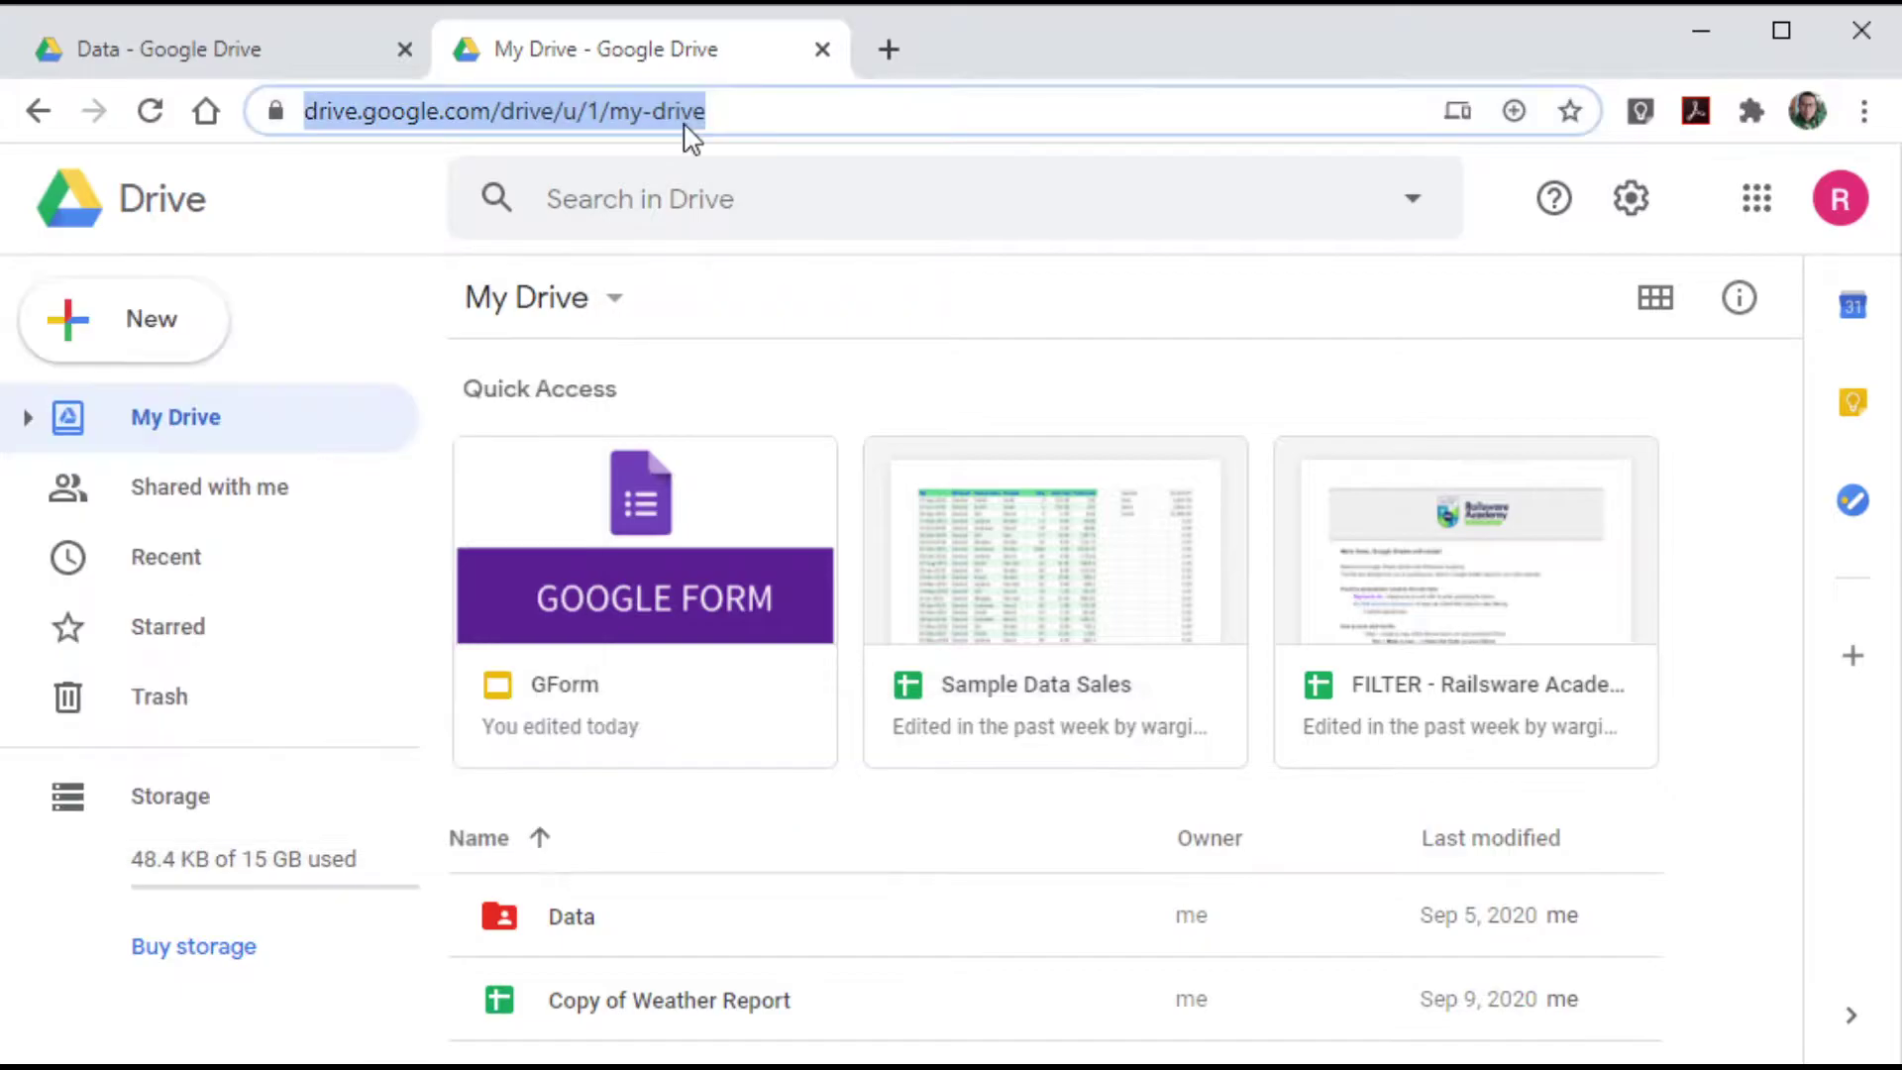
{"action": "type", "text": "forms."}
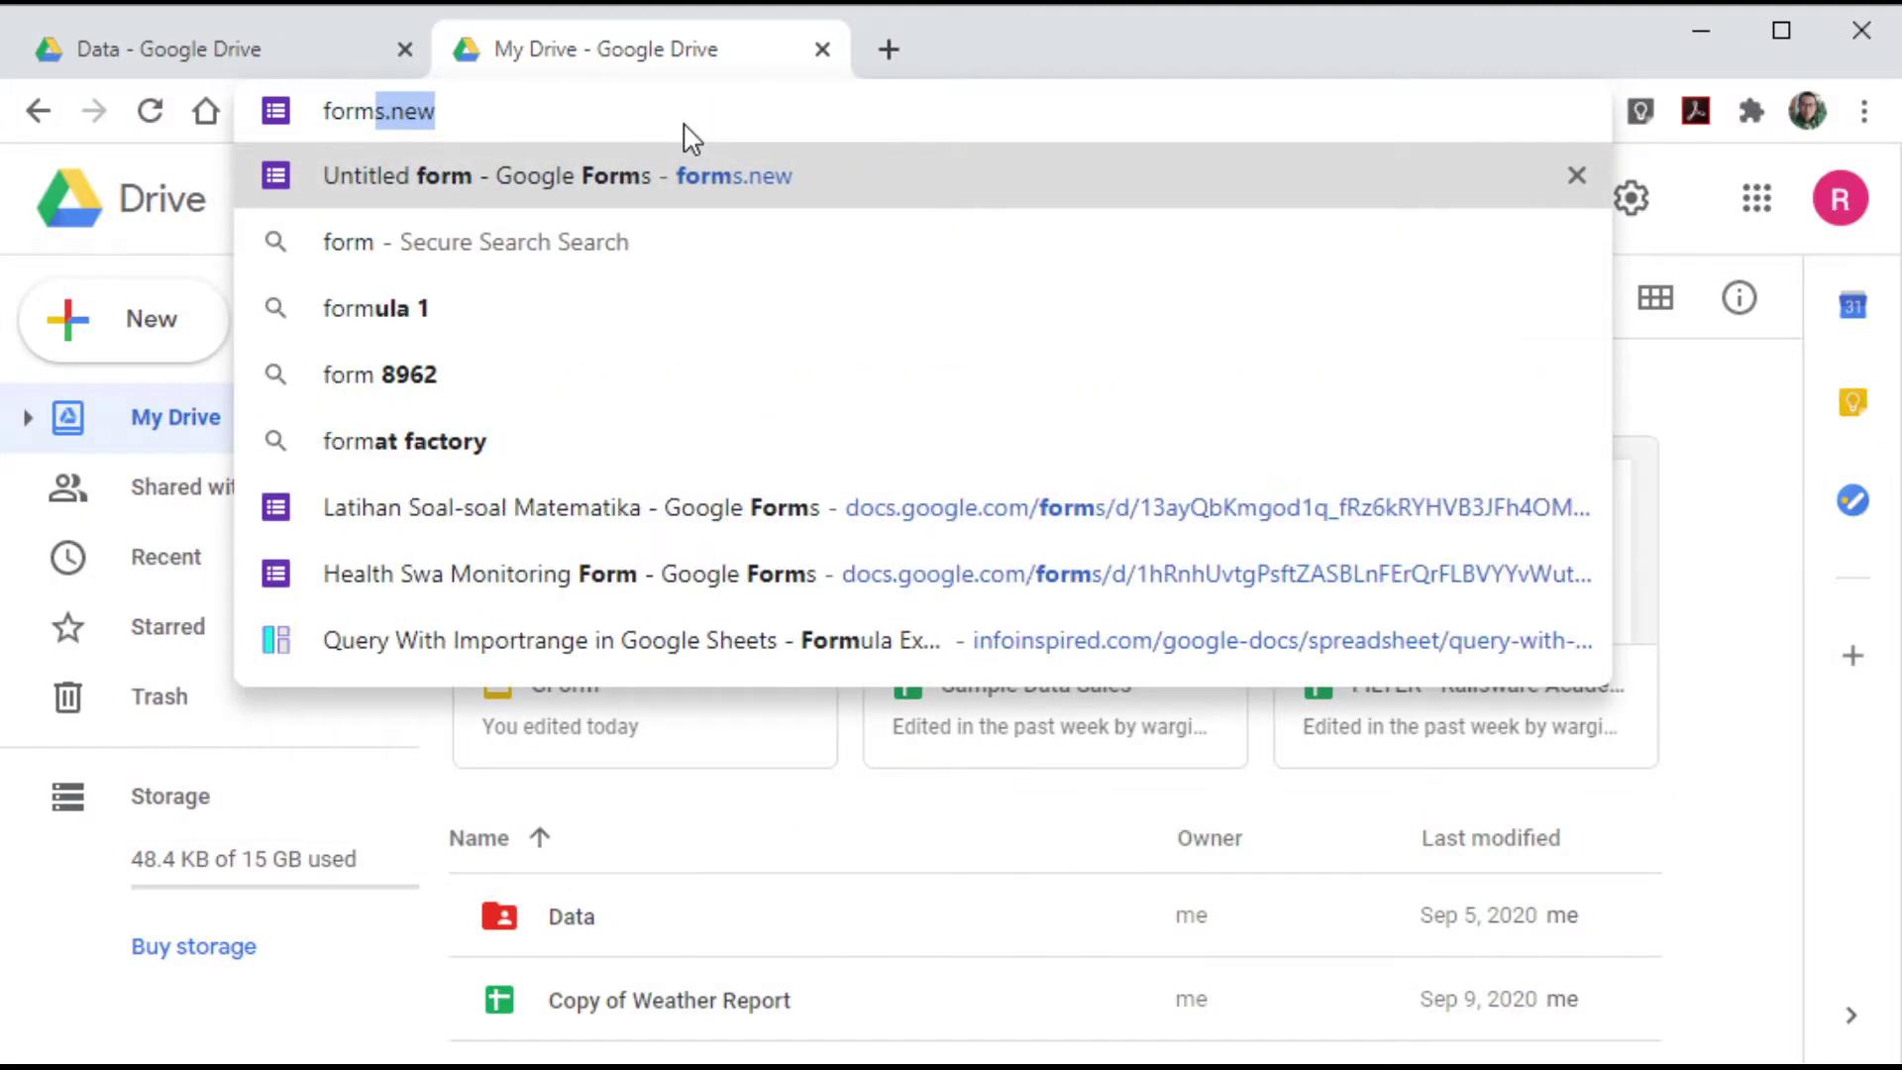
{"action": "type", "text": "new"}
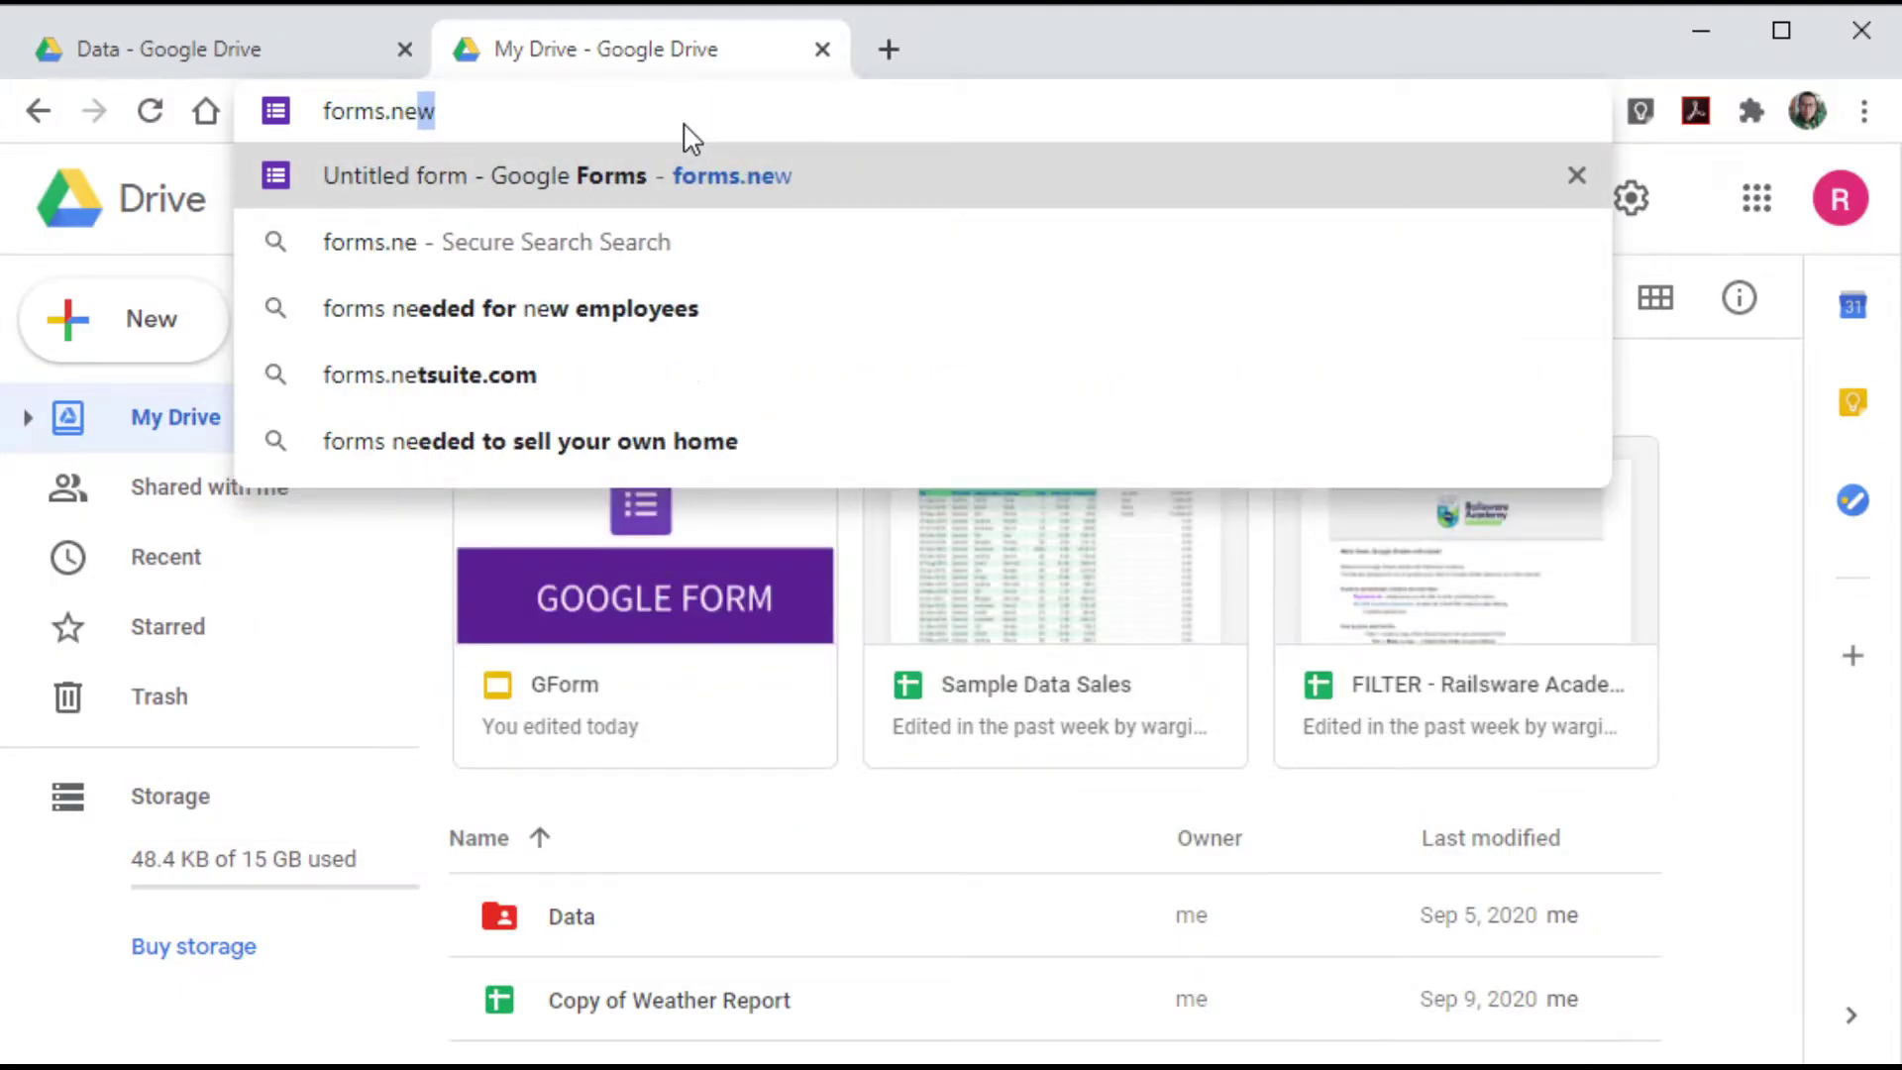
{"action": "key", "text": "Return"}
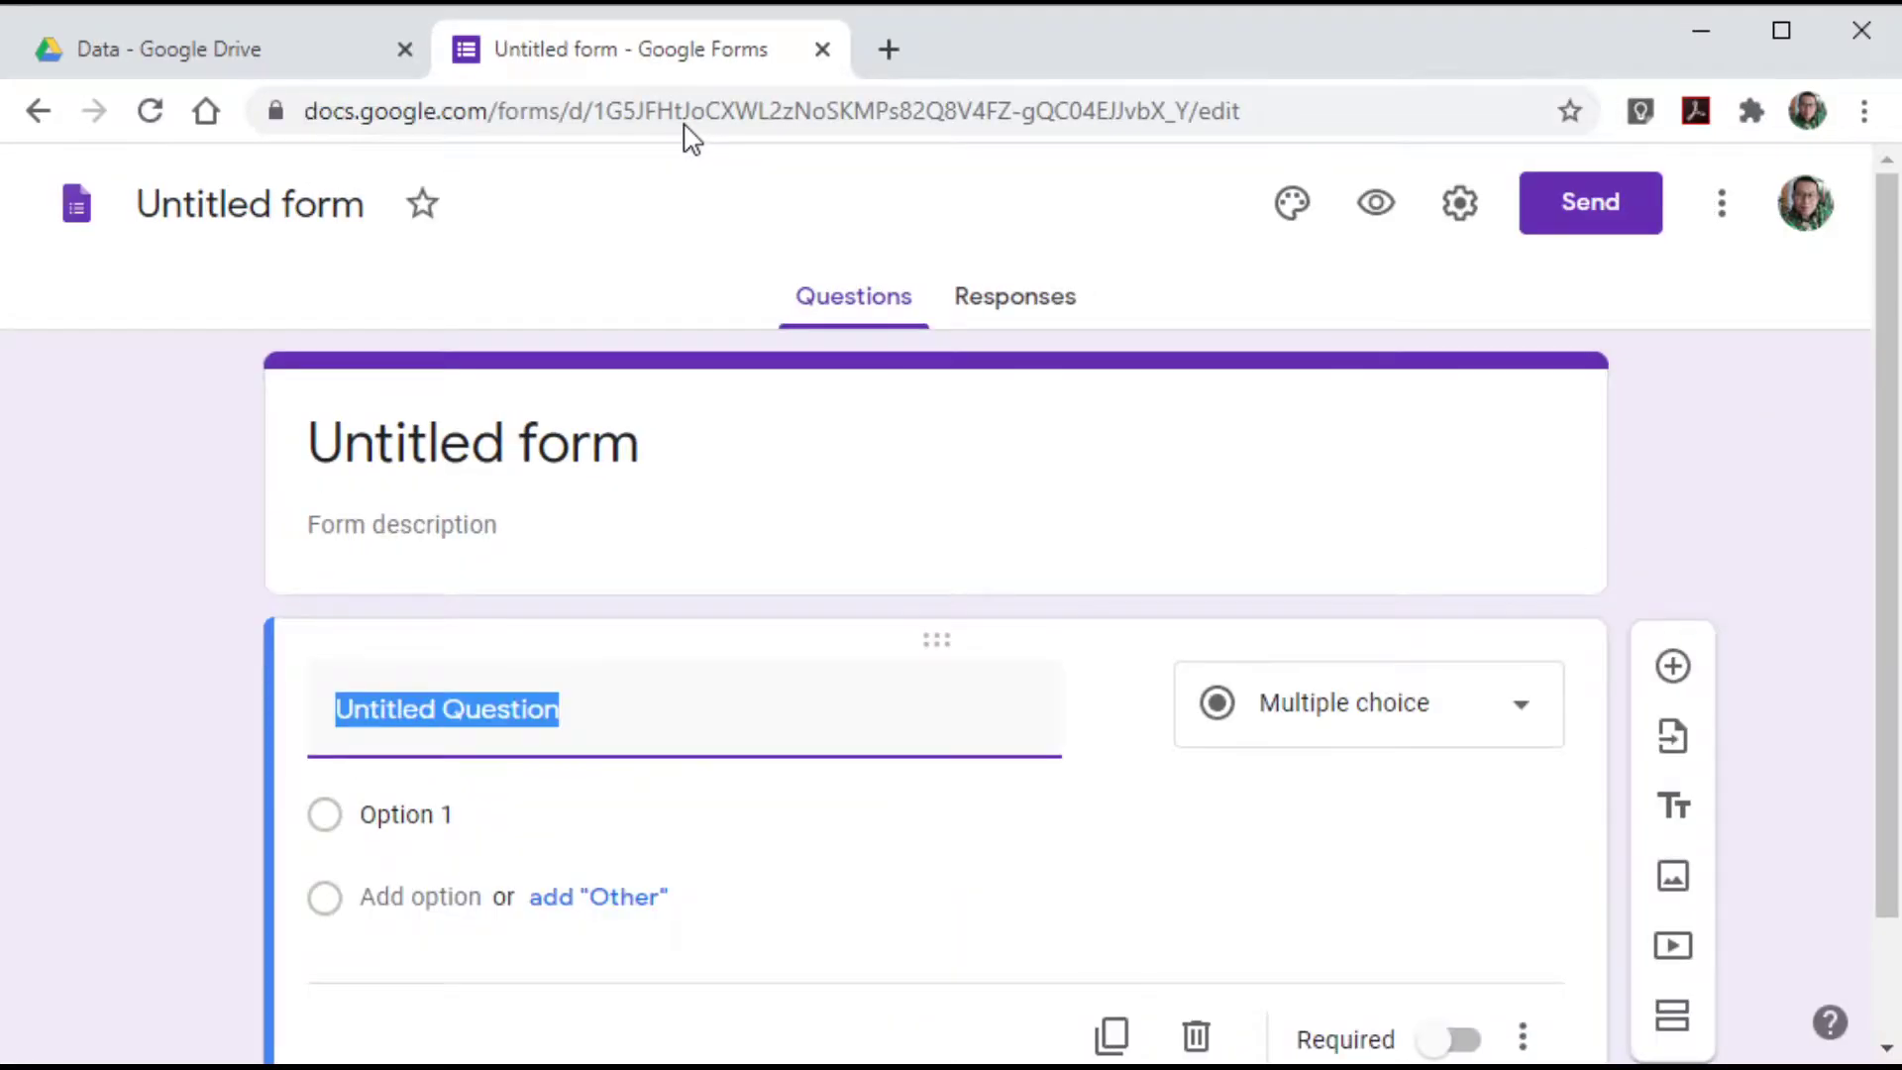
- Rename the untitled form file as Form-1 and apply that name to the form title
{"action": "left_click", "coordinate": [230, 203]}
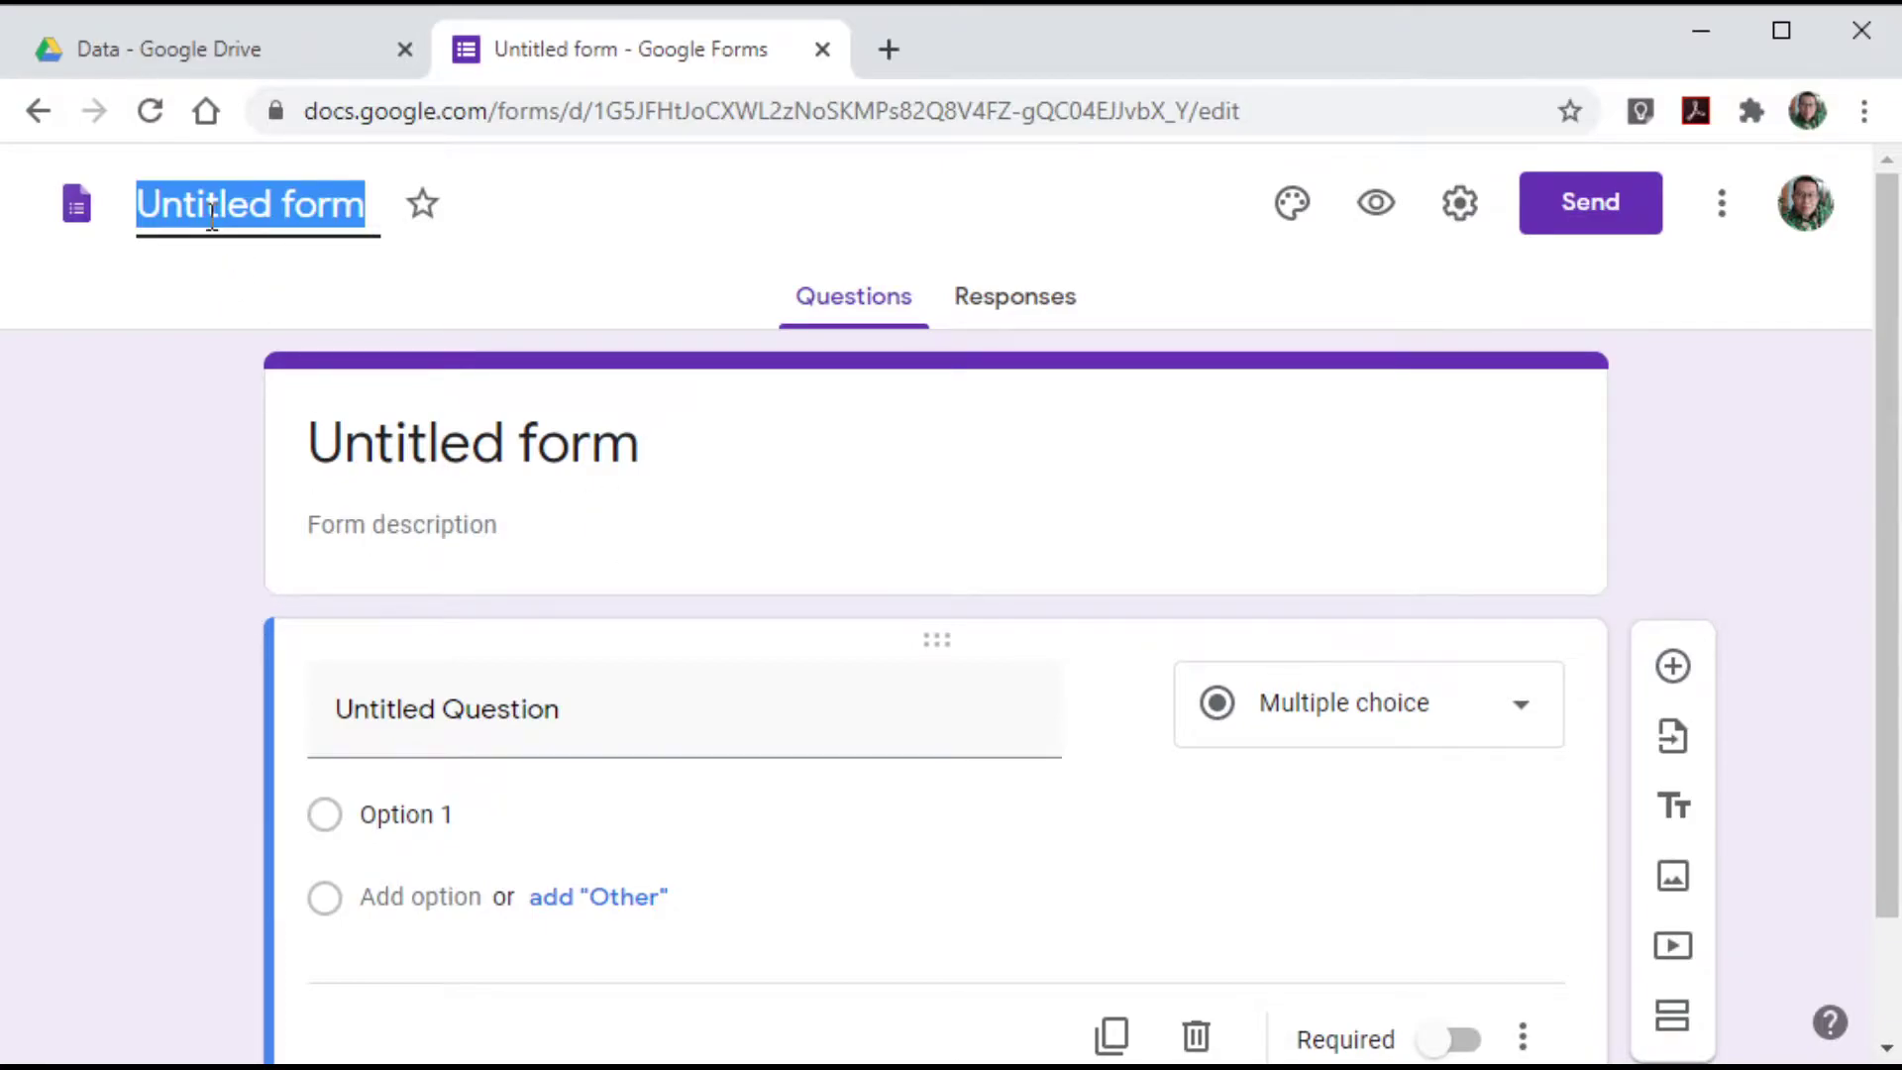
{"action": "type", "text": "For "}
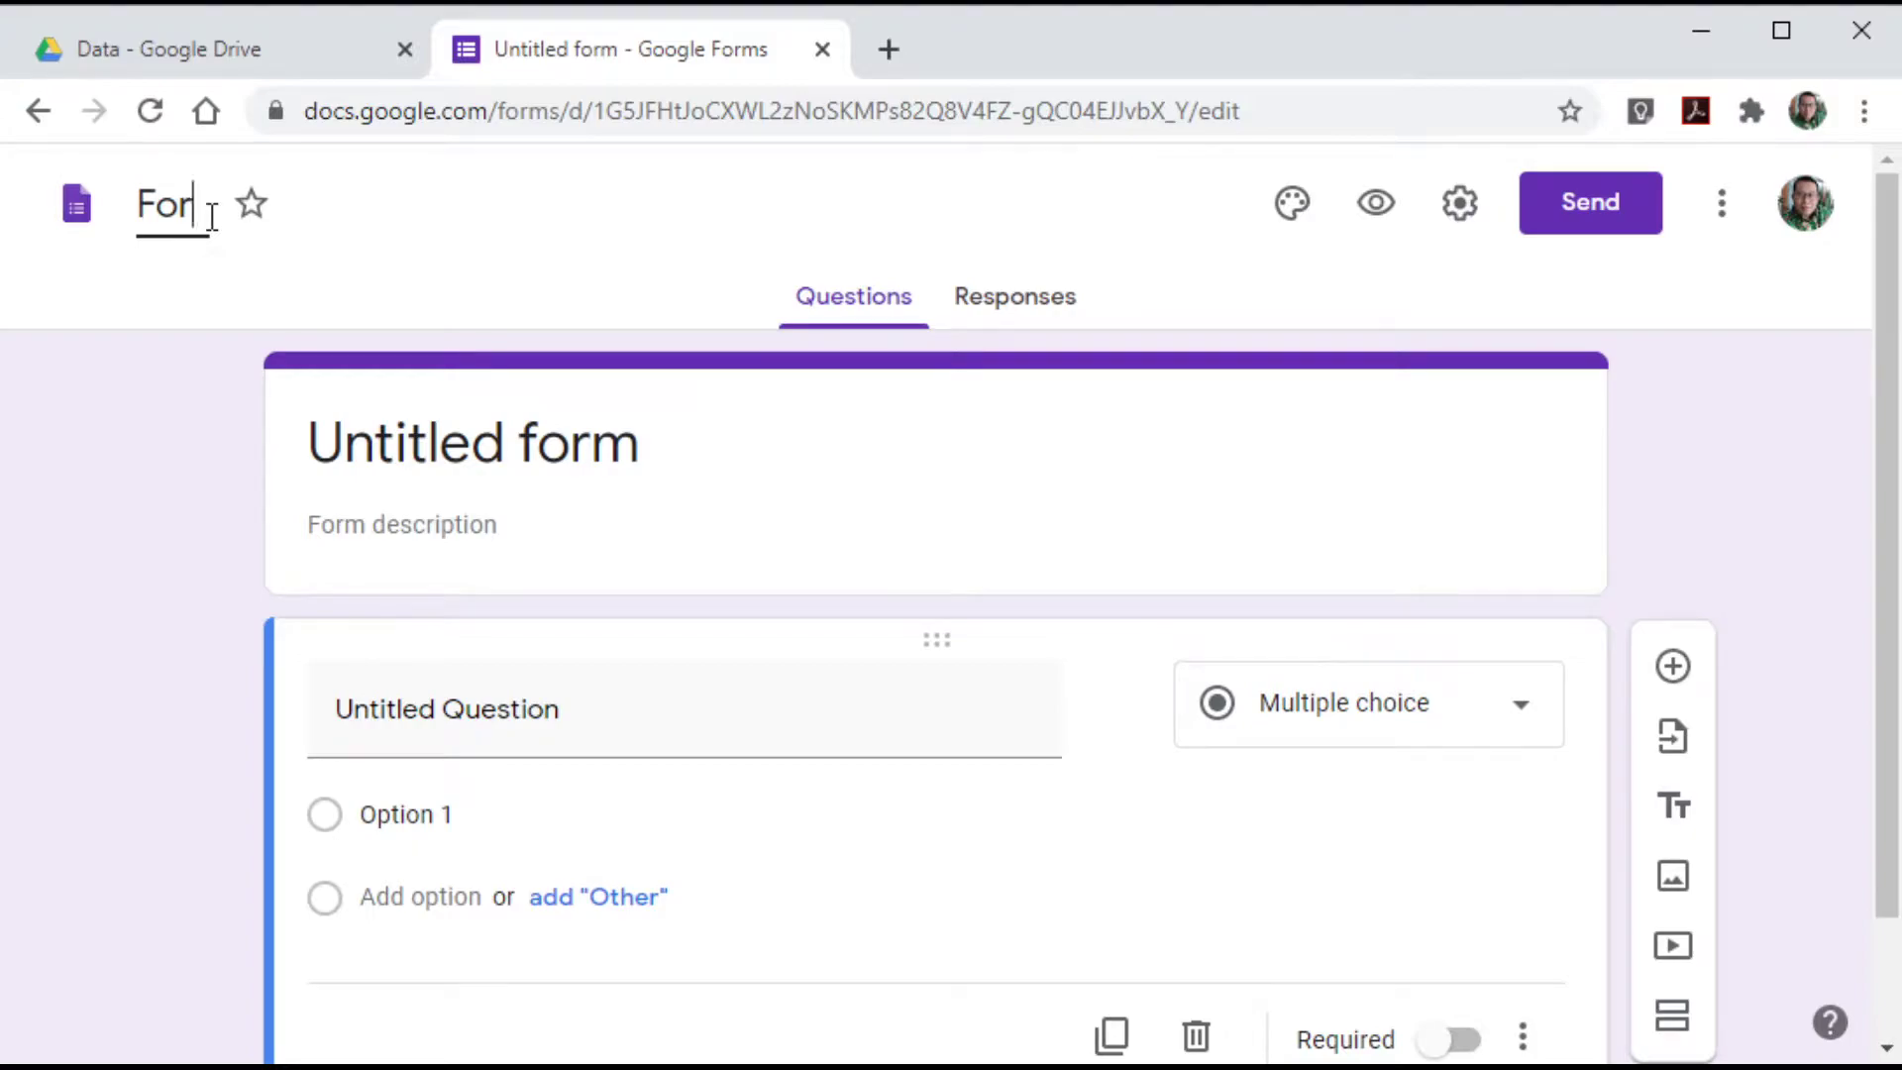
{"action": "type", "text": "m-1"}
{"action": "left_click", "coordinate": [417, 459]}
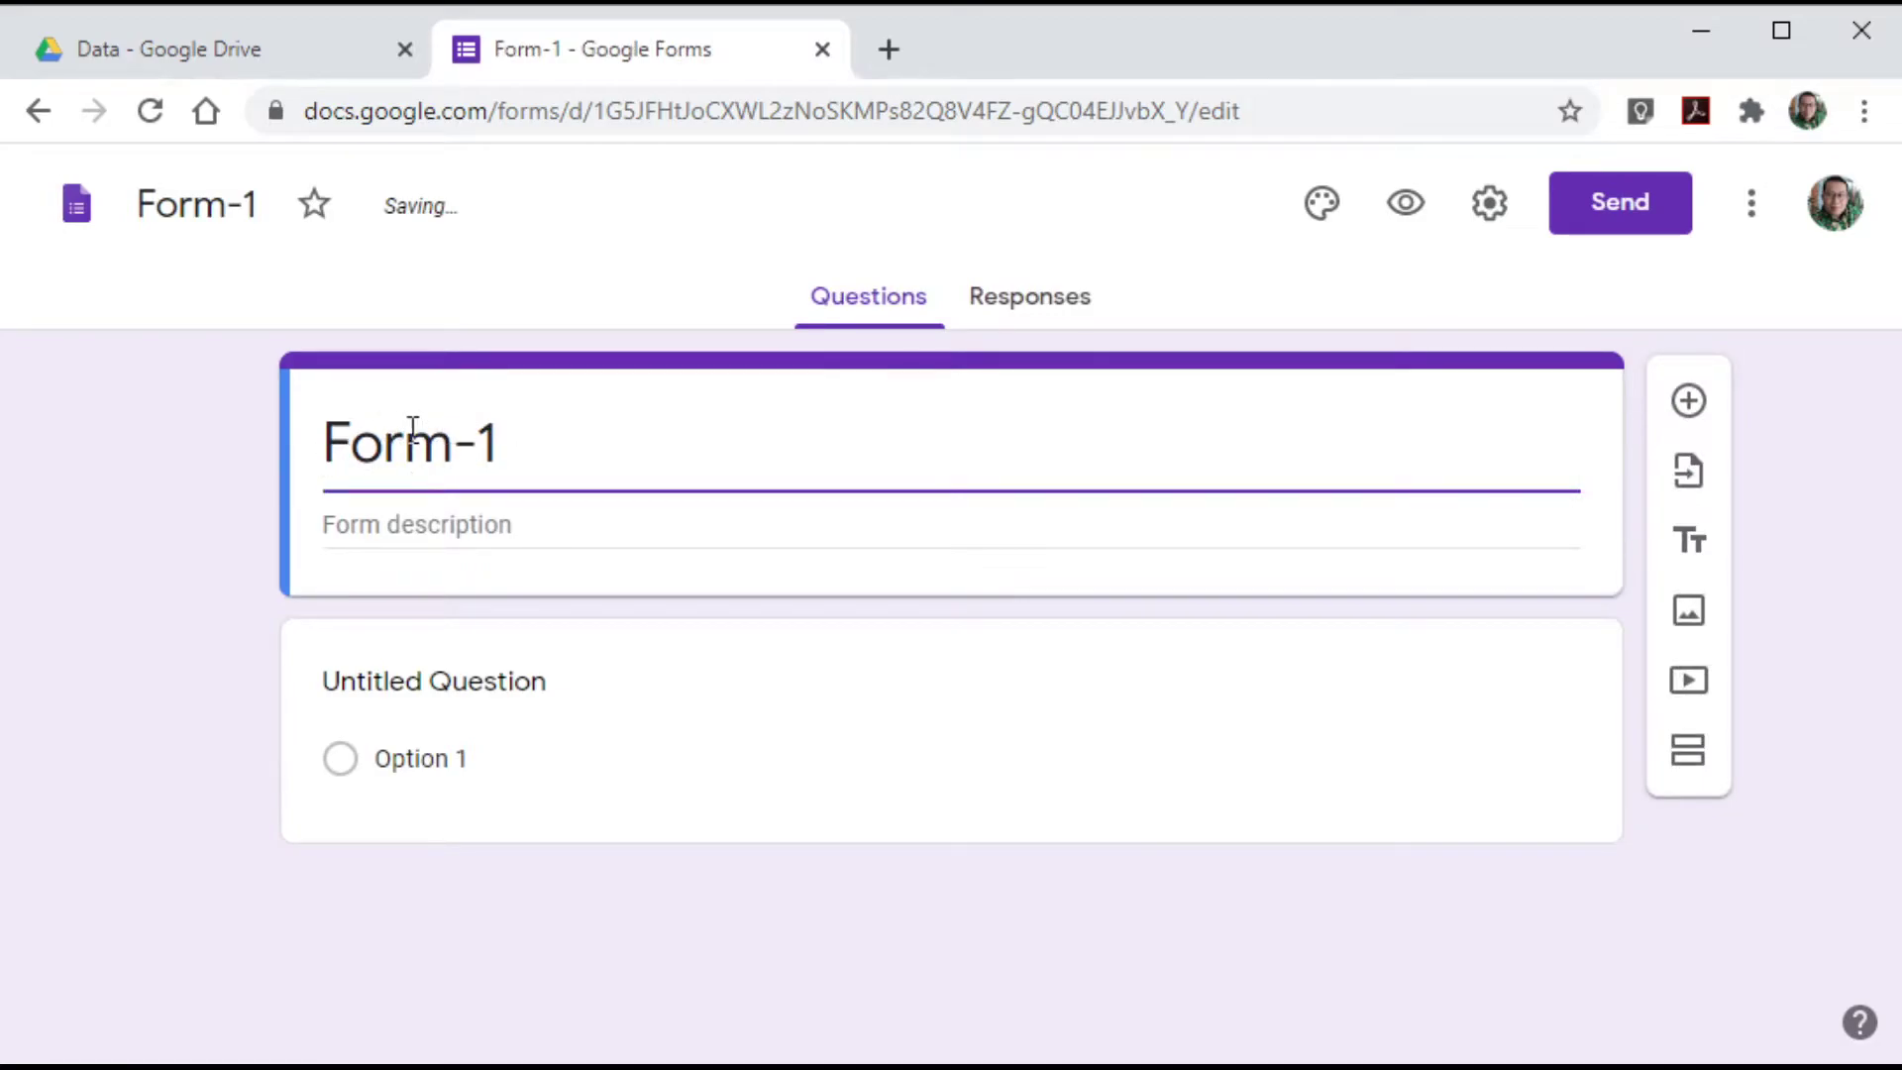
- Set the form's title to "Soal Jawab Matematika" and its description to "Klas 4 SD"
{"action": "triple_click", "coordinate": [479, 468]}
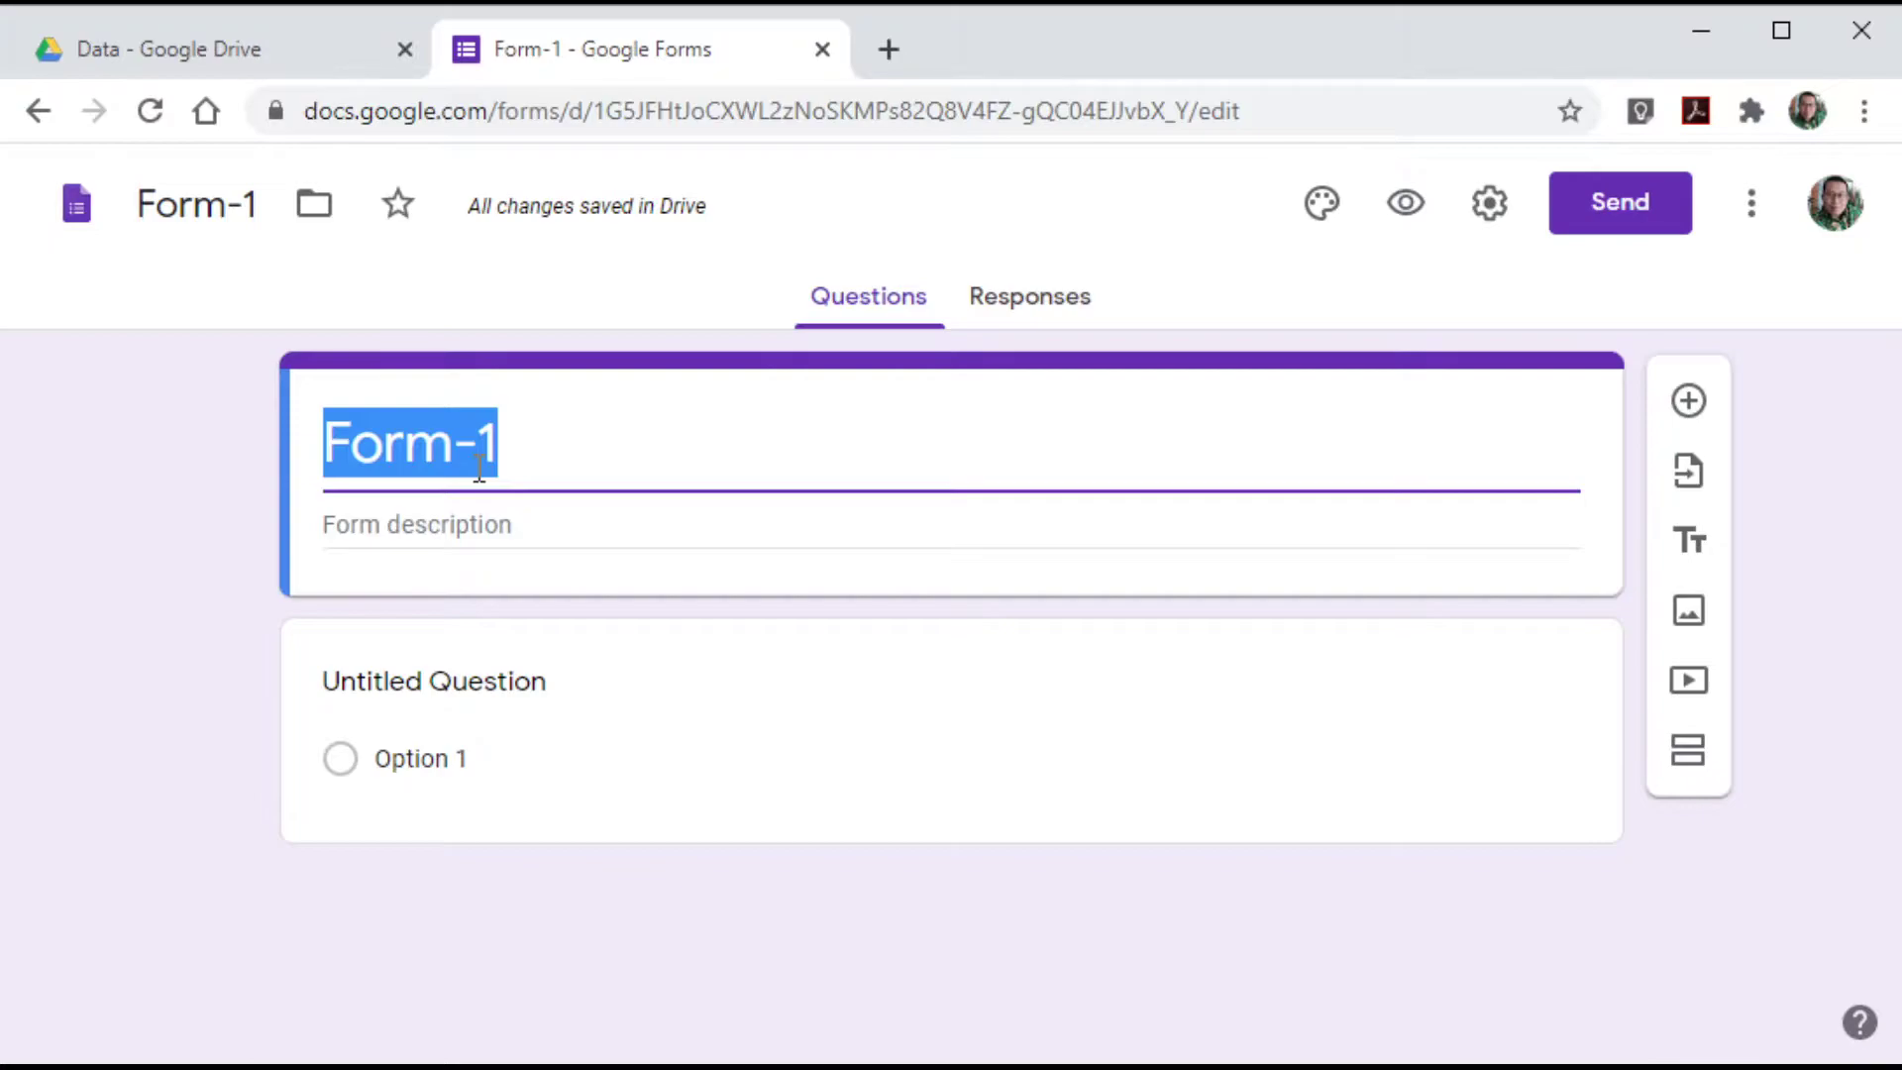
{"action": "type", "text": "Soal"}
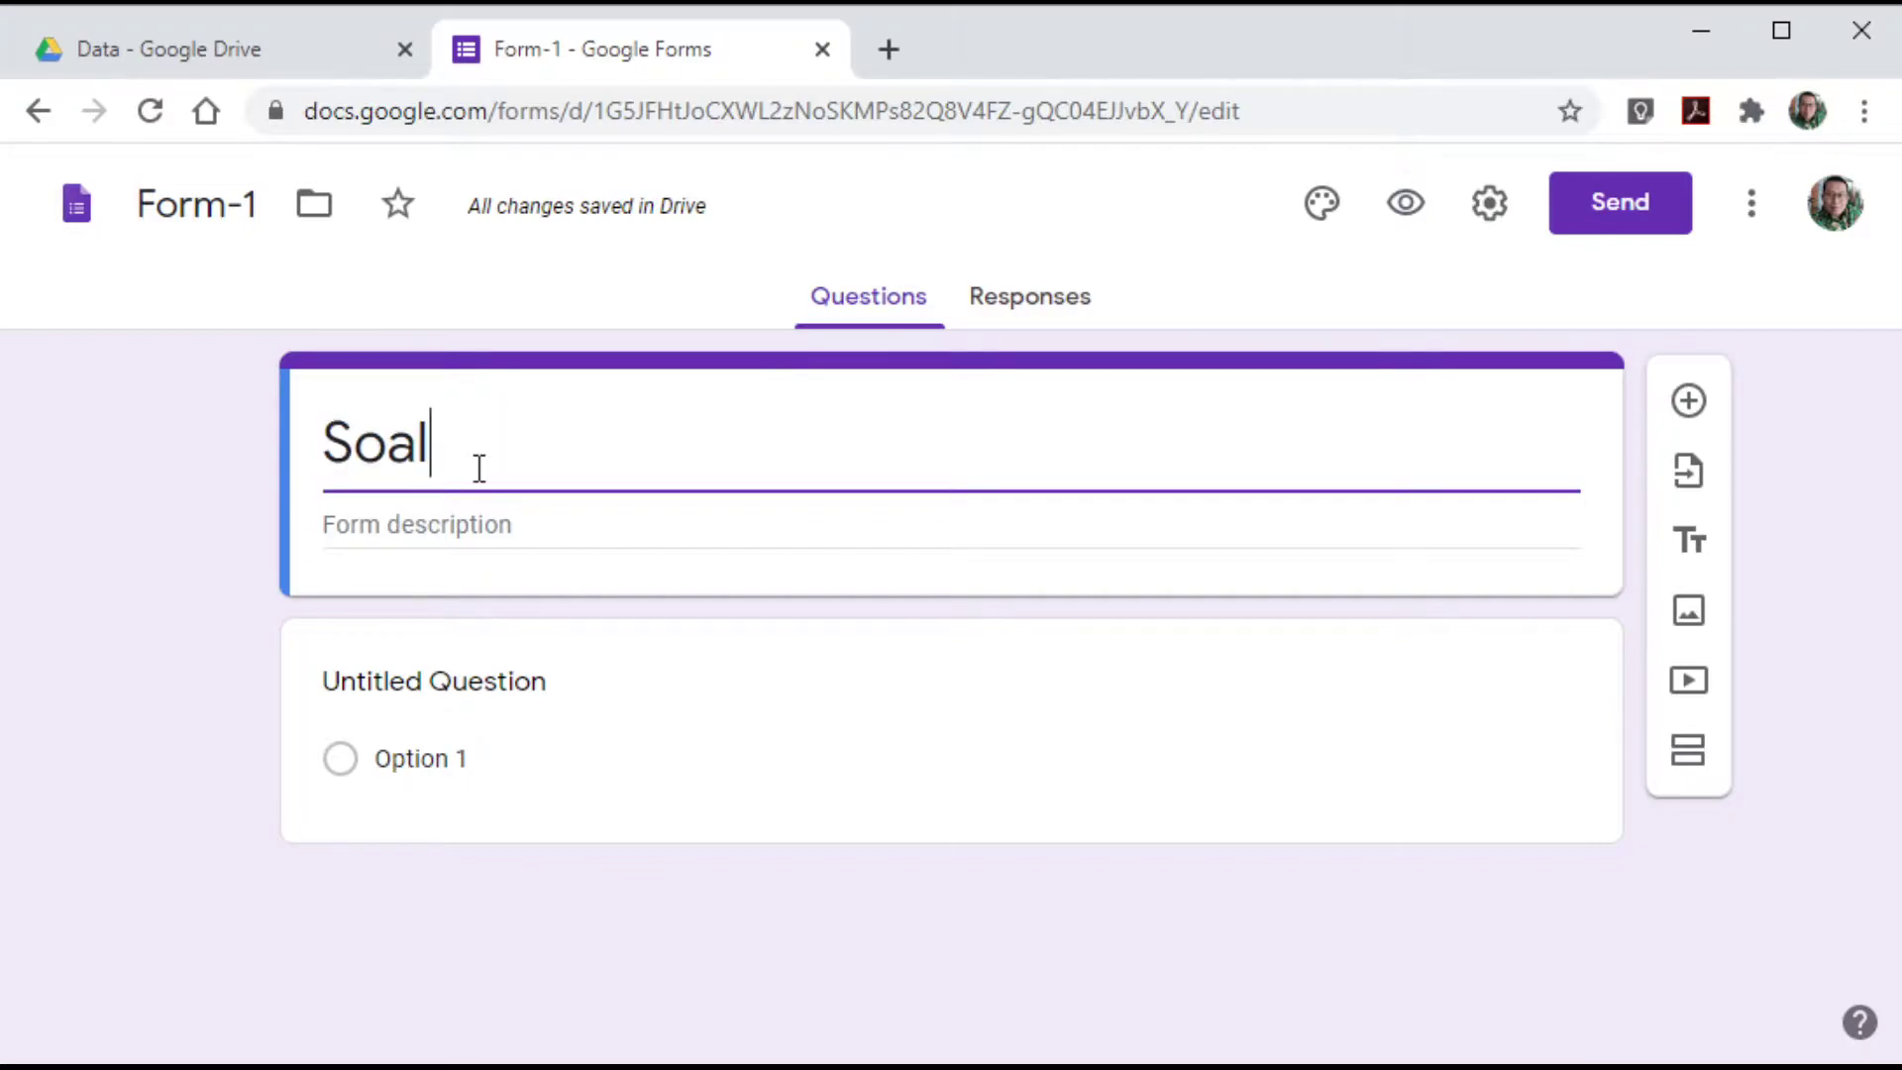
{"action": "type", "text": " Jawan Ma"}
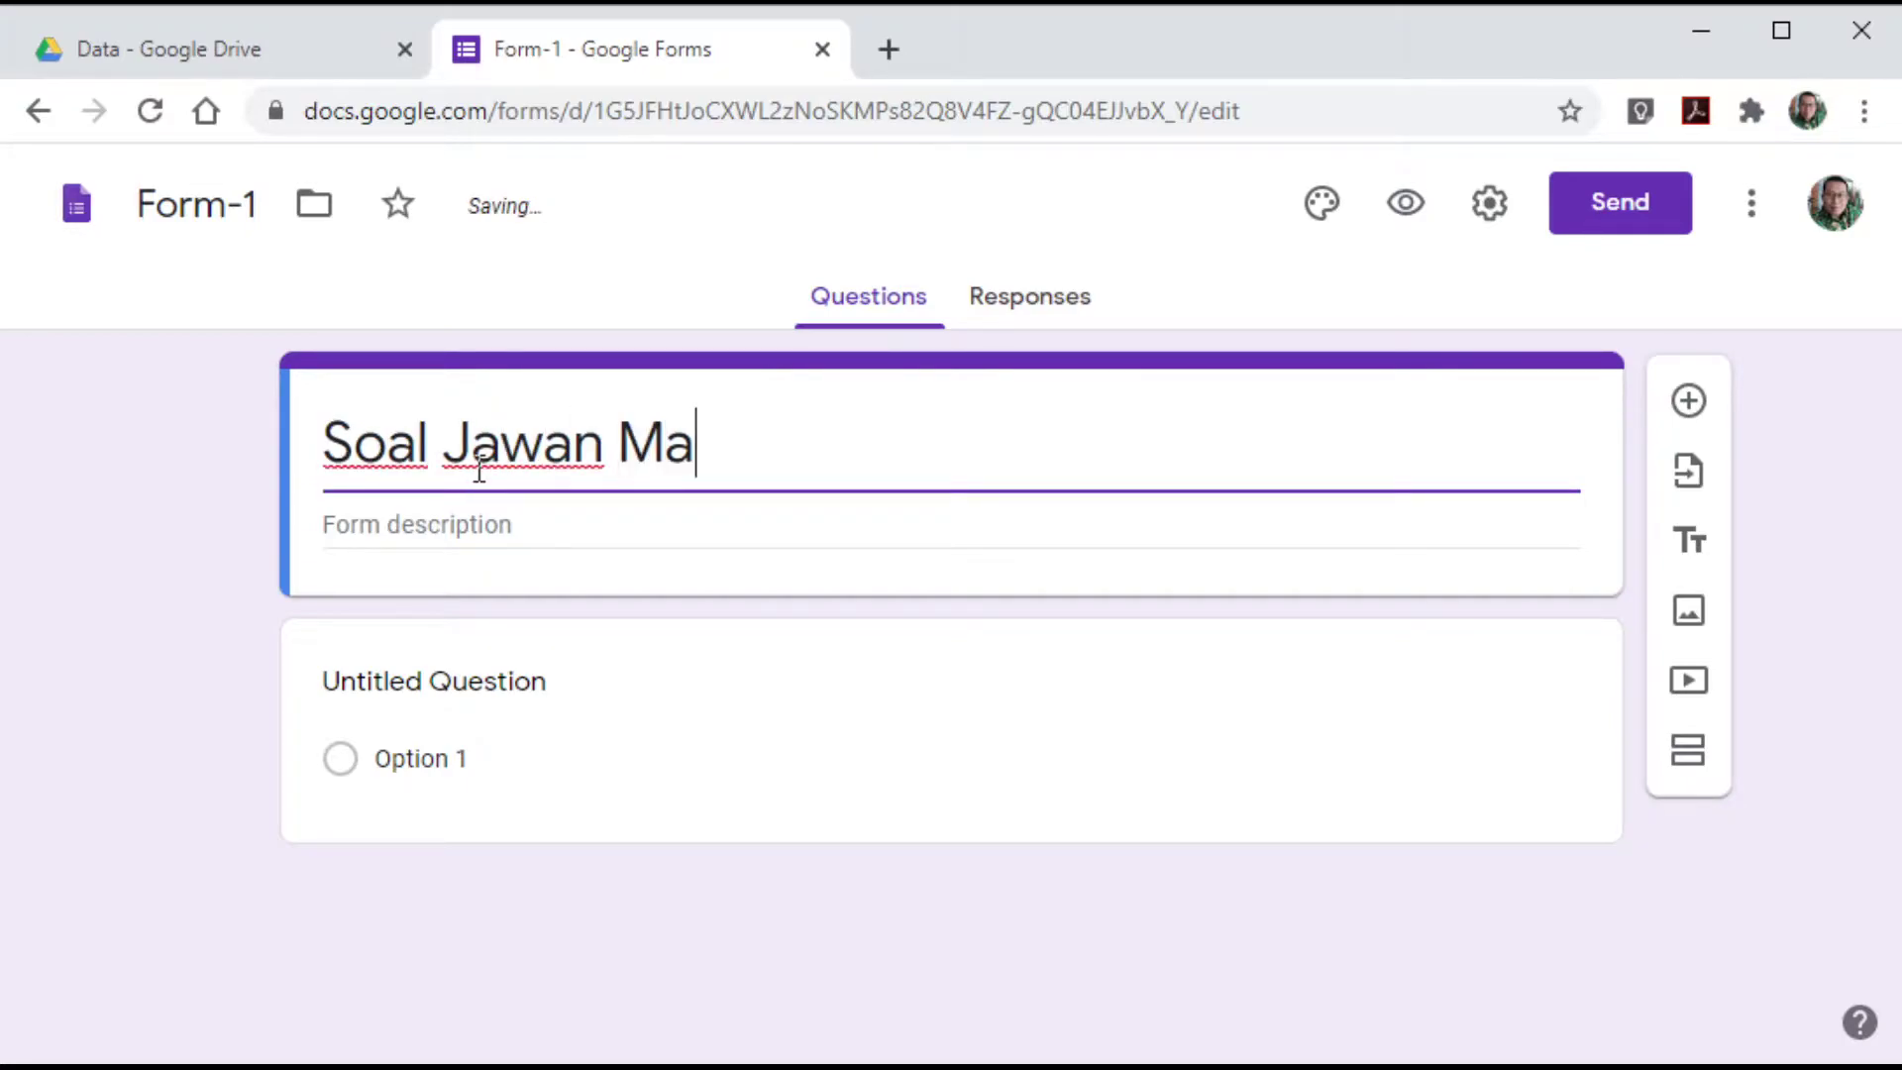
{"action": "type", "text": "tematika"}
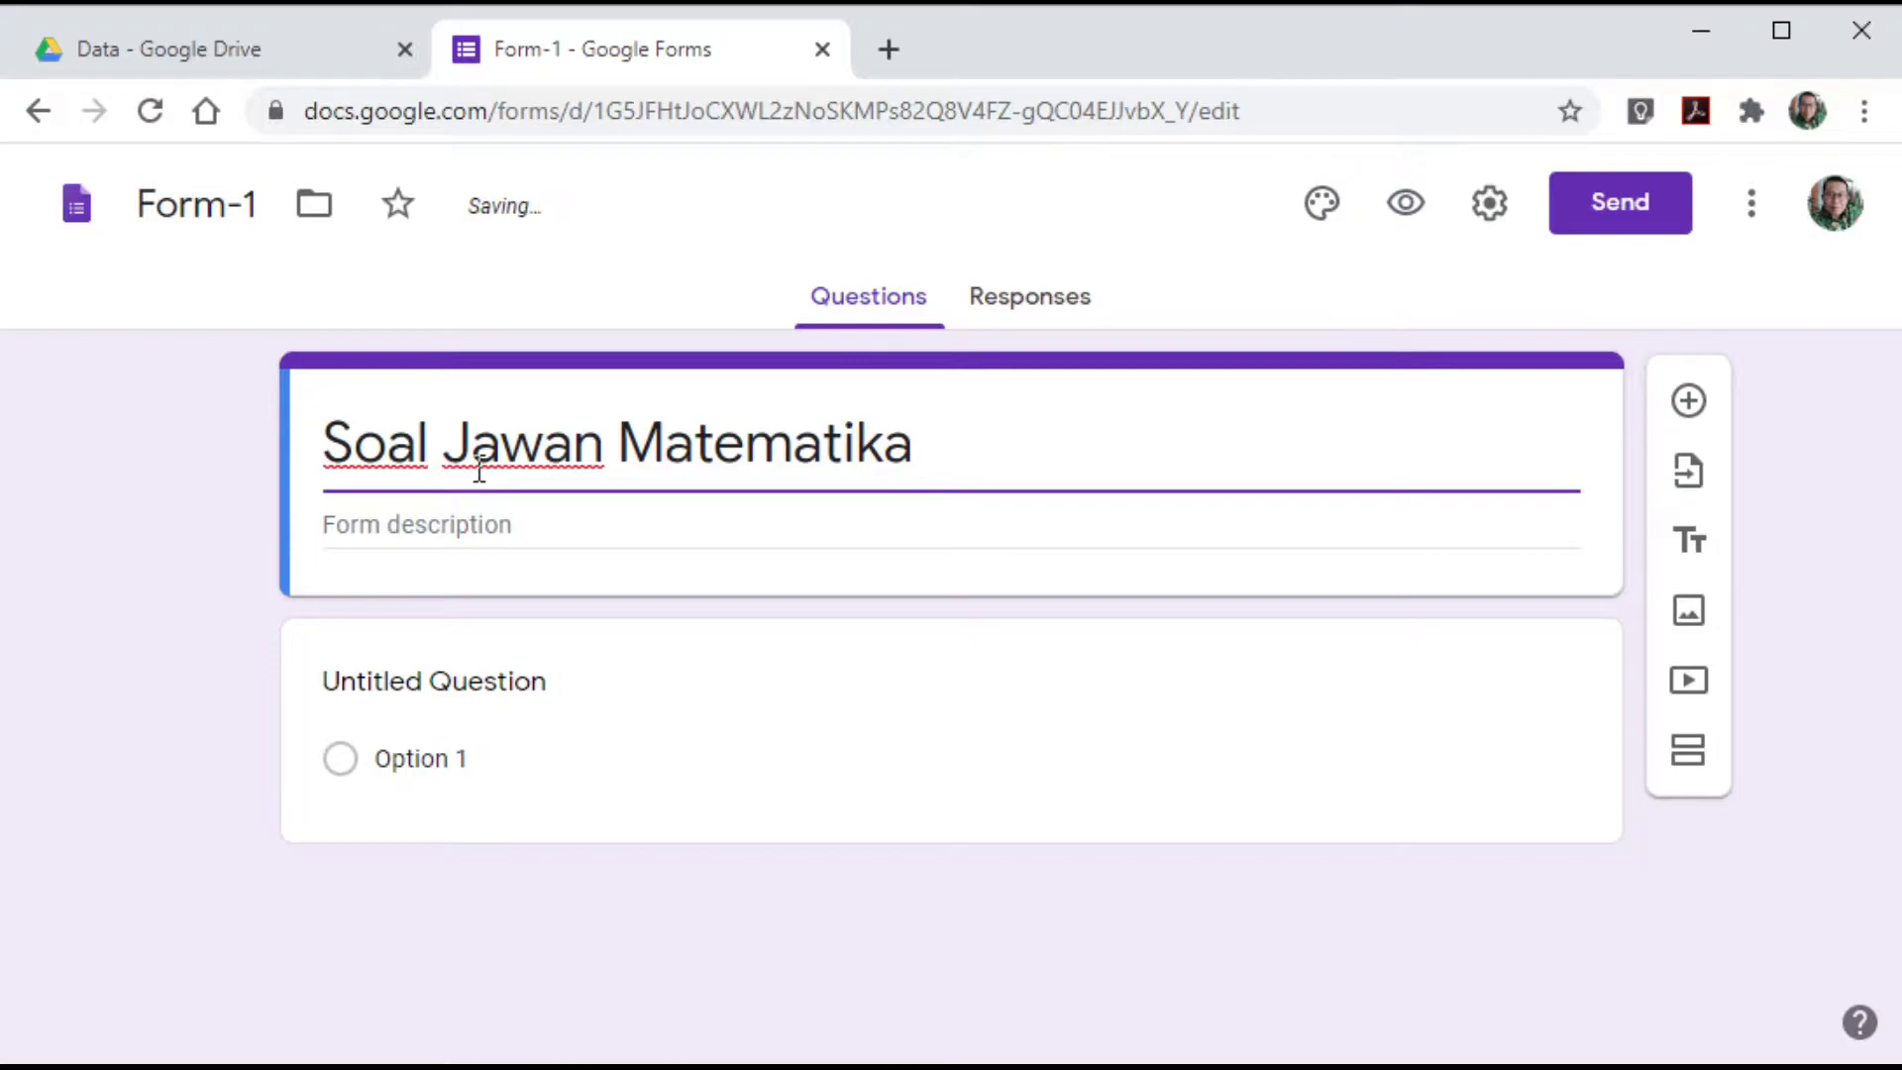
{"action": "left_click", "coordinate": [582, 446]}
{"action": "type", "text": "b"}
{"action": "key", "text": "Delete"}
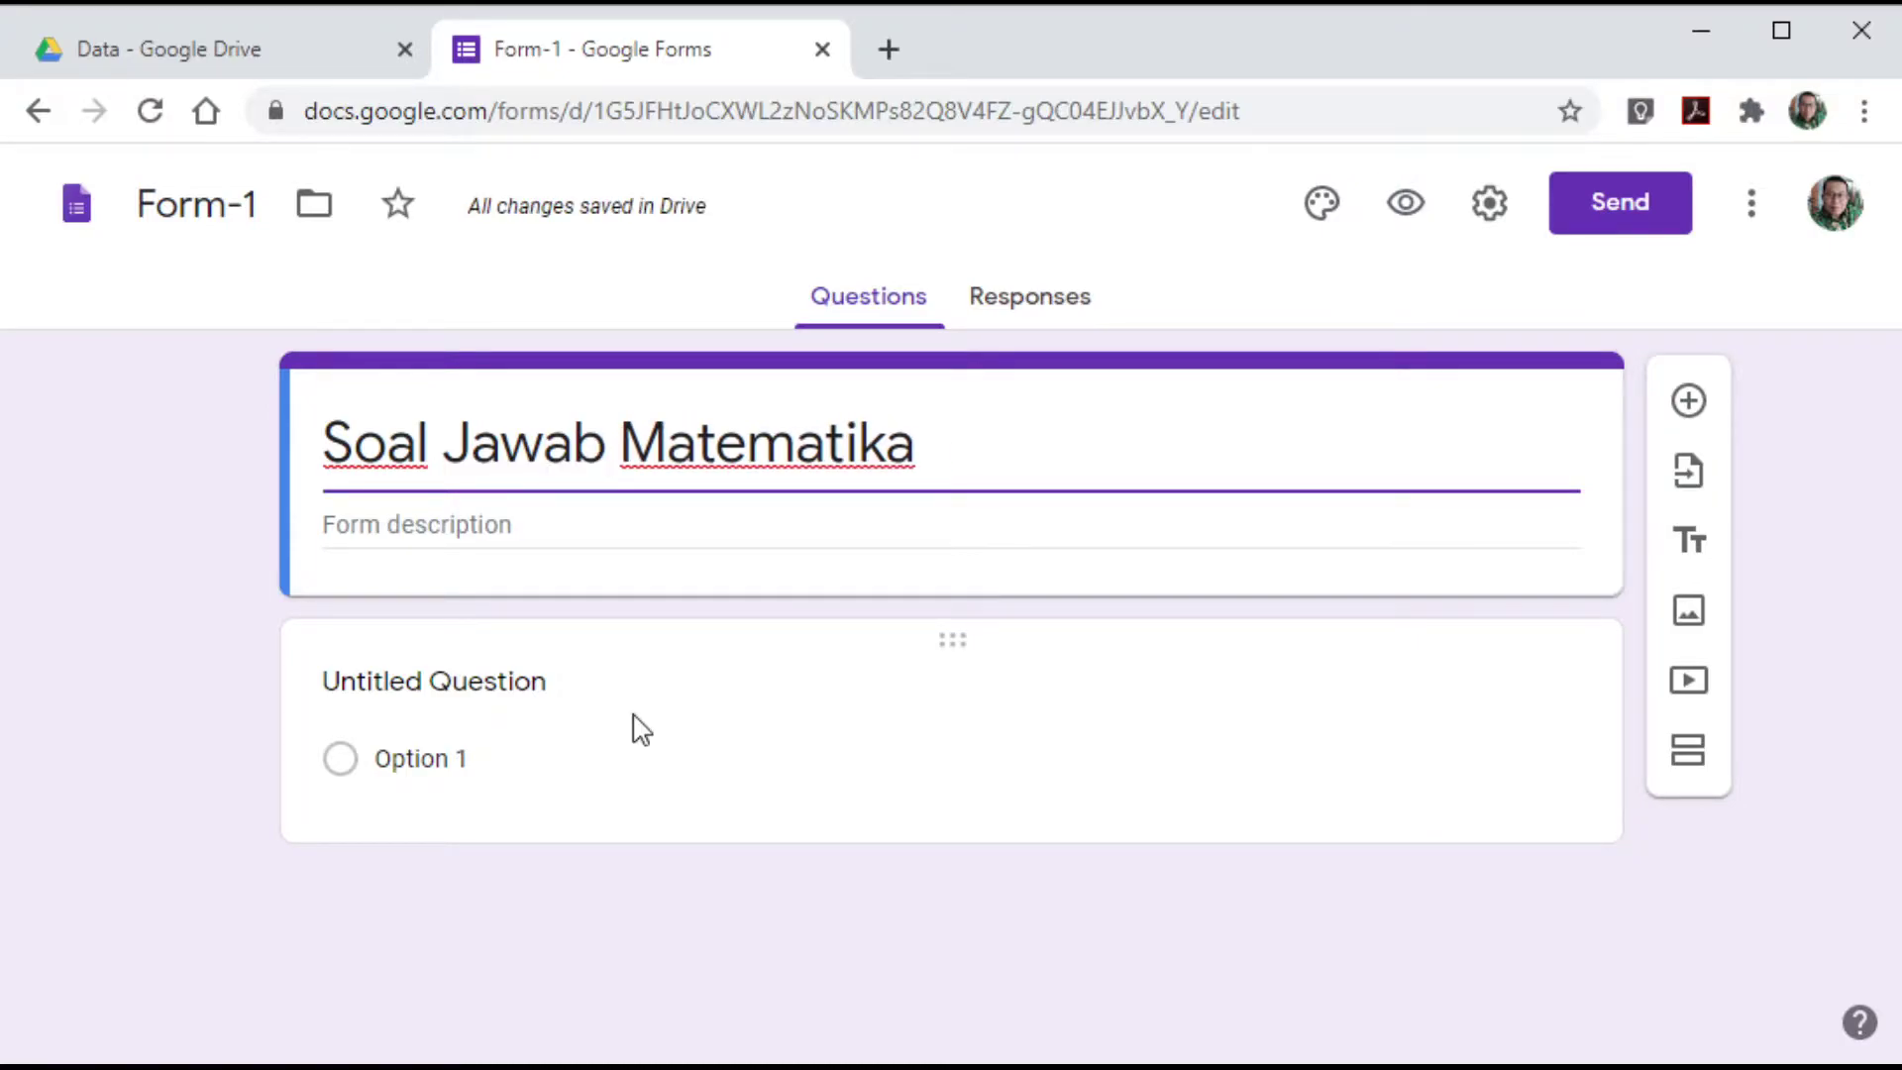
{"action": "left_click", "coordinate": [381, 535]}
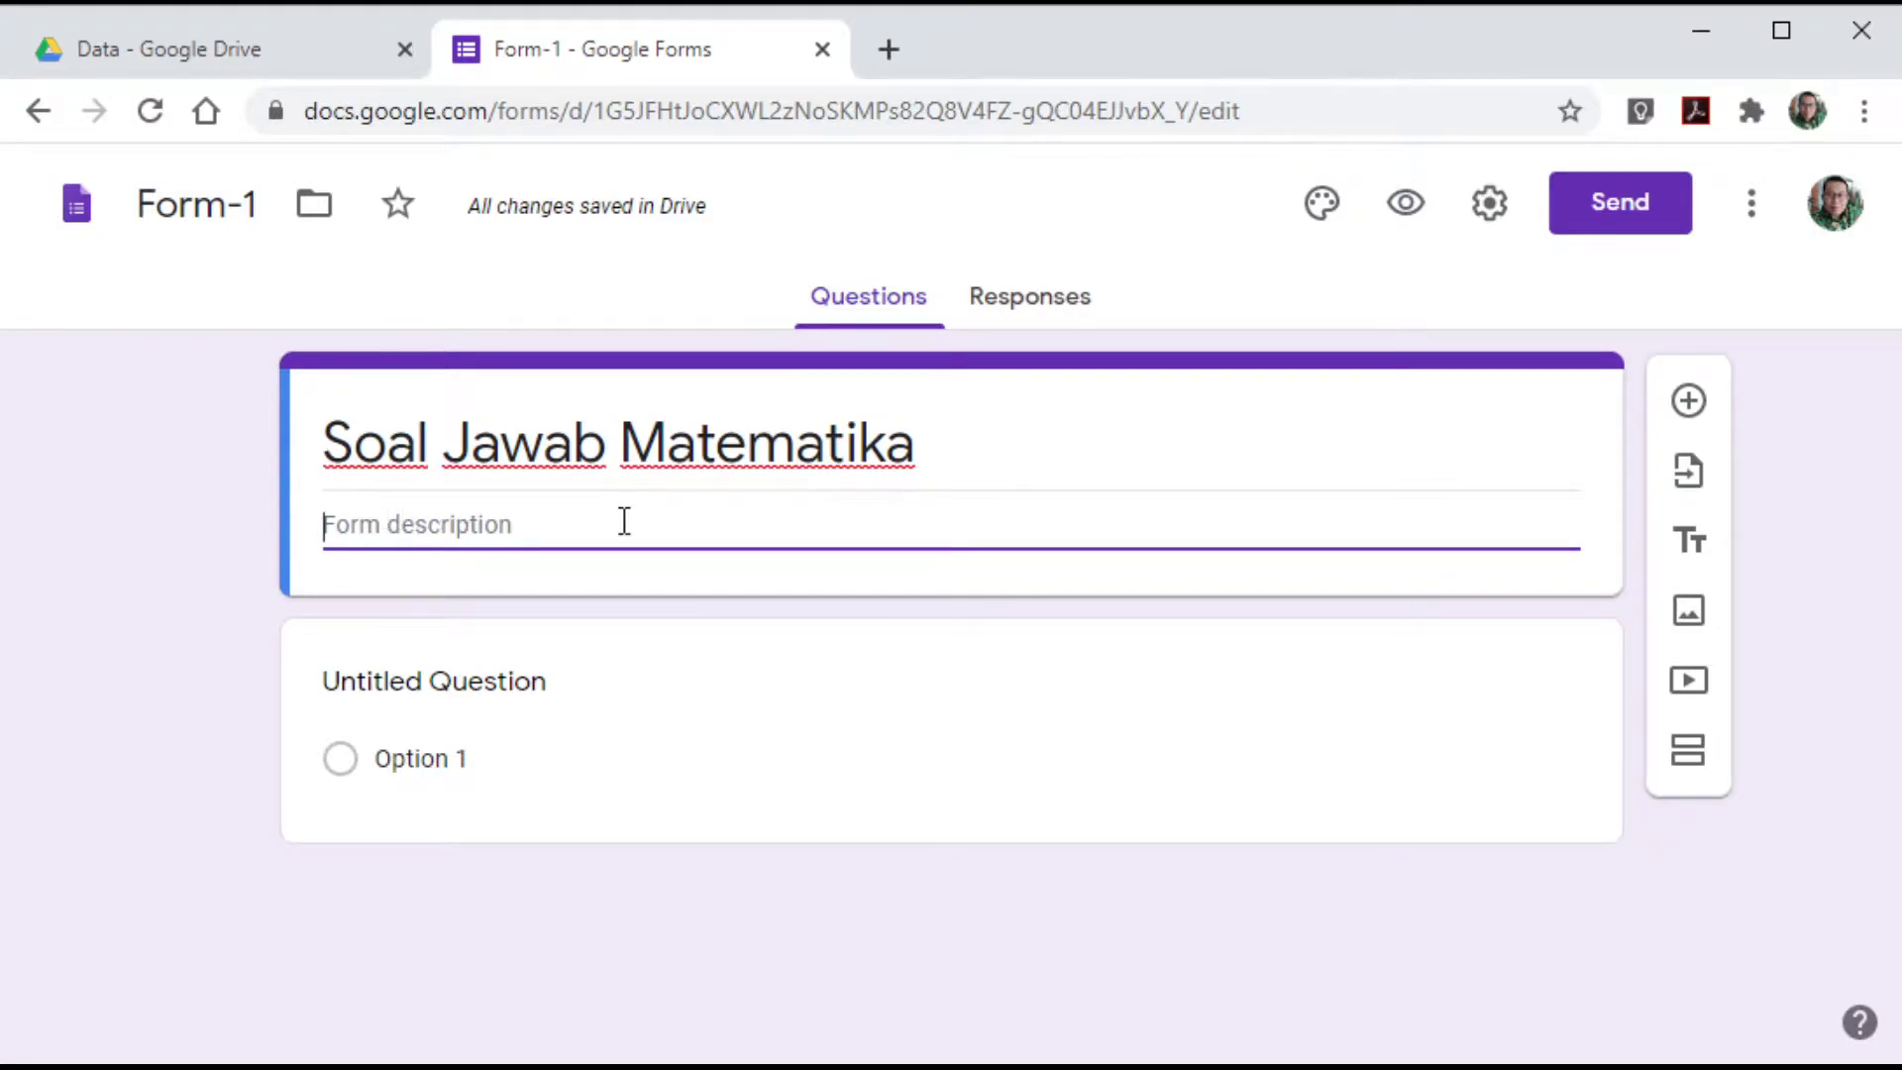
{"action": "type", "text": "Klas 4 SD"}
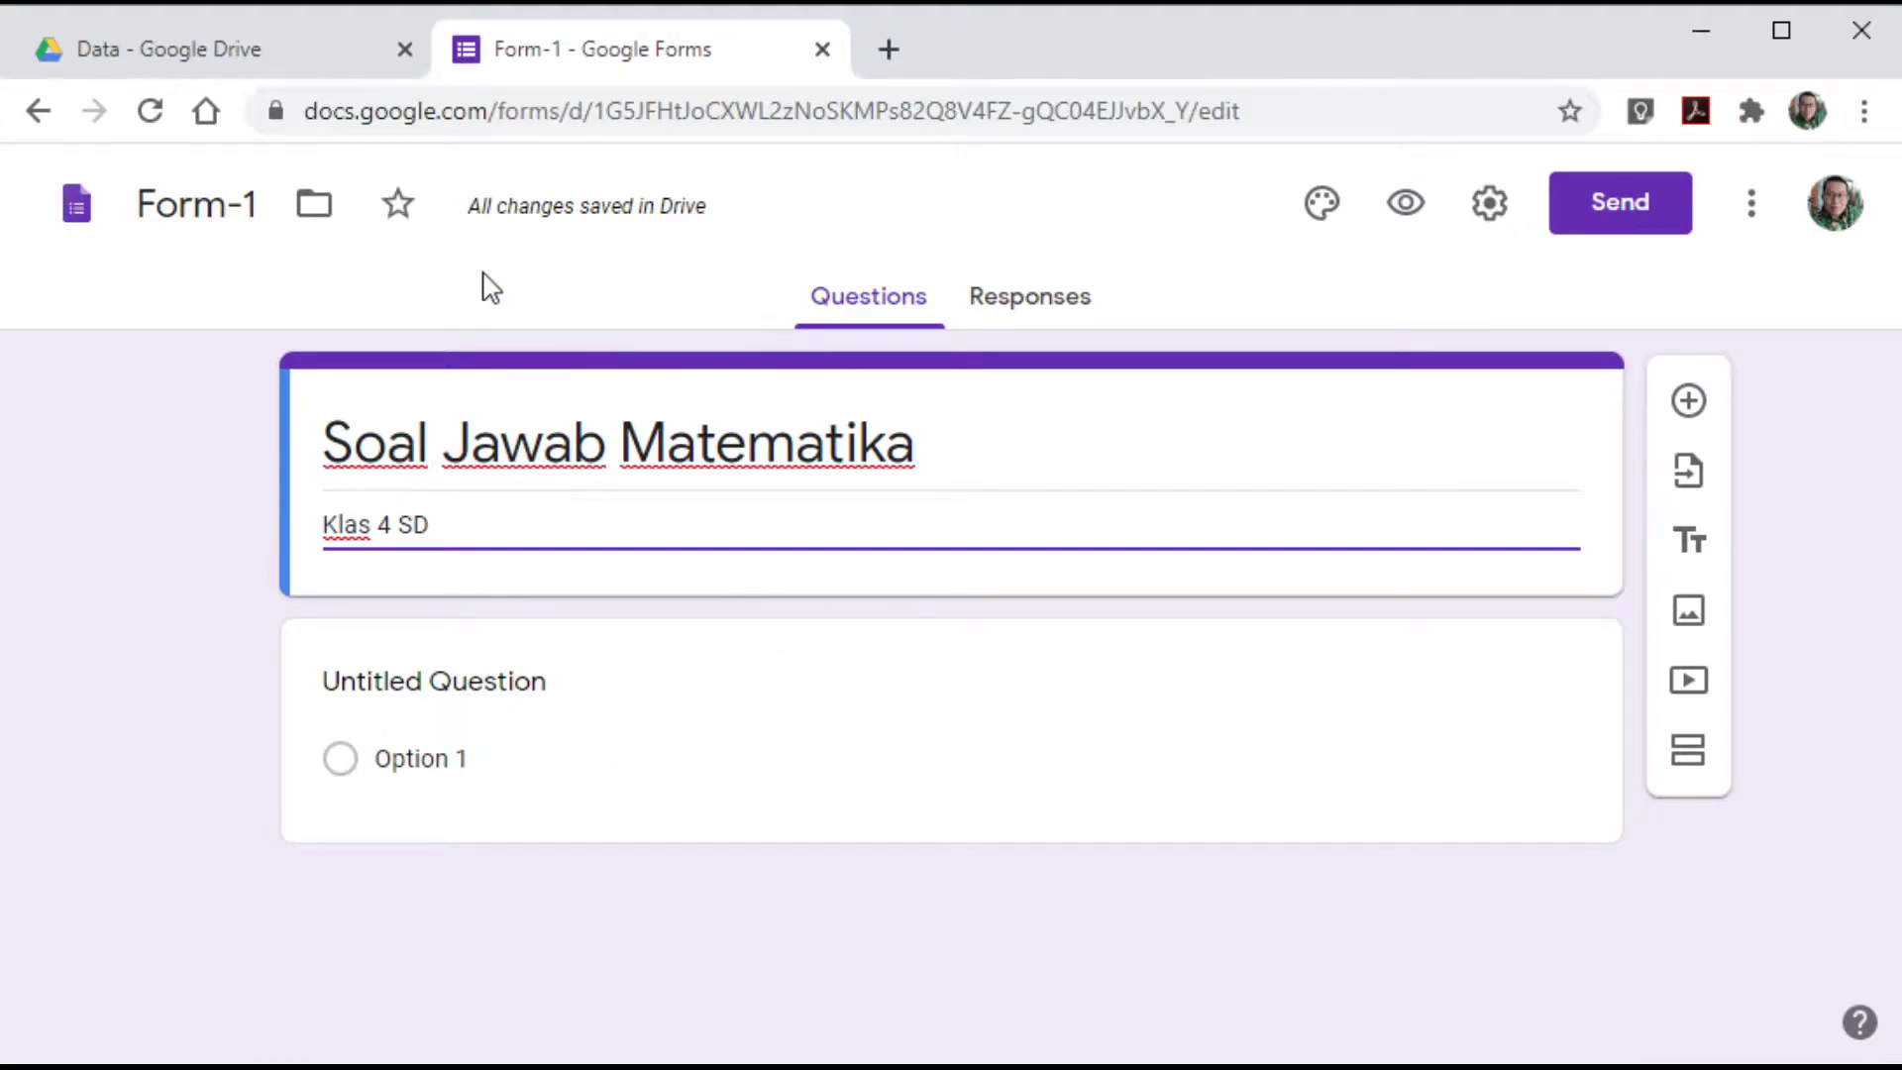
- Move the form from My Drive into the Materi folder inside 99 WS
{"action": "left_click", "coordinate": [317, 220]}
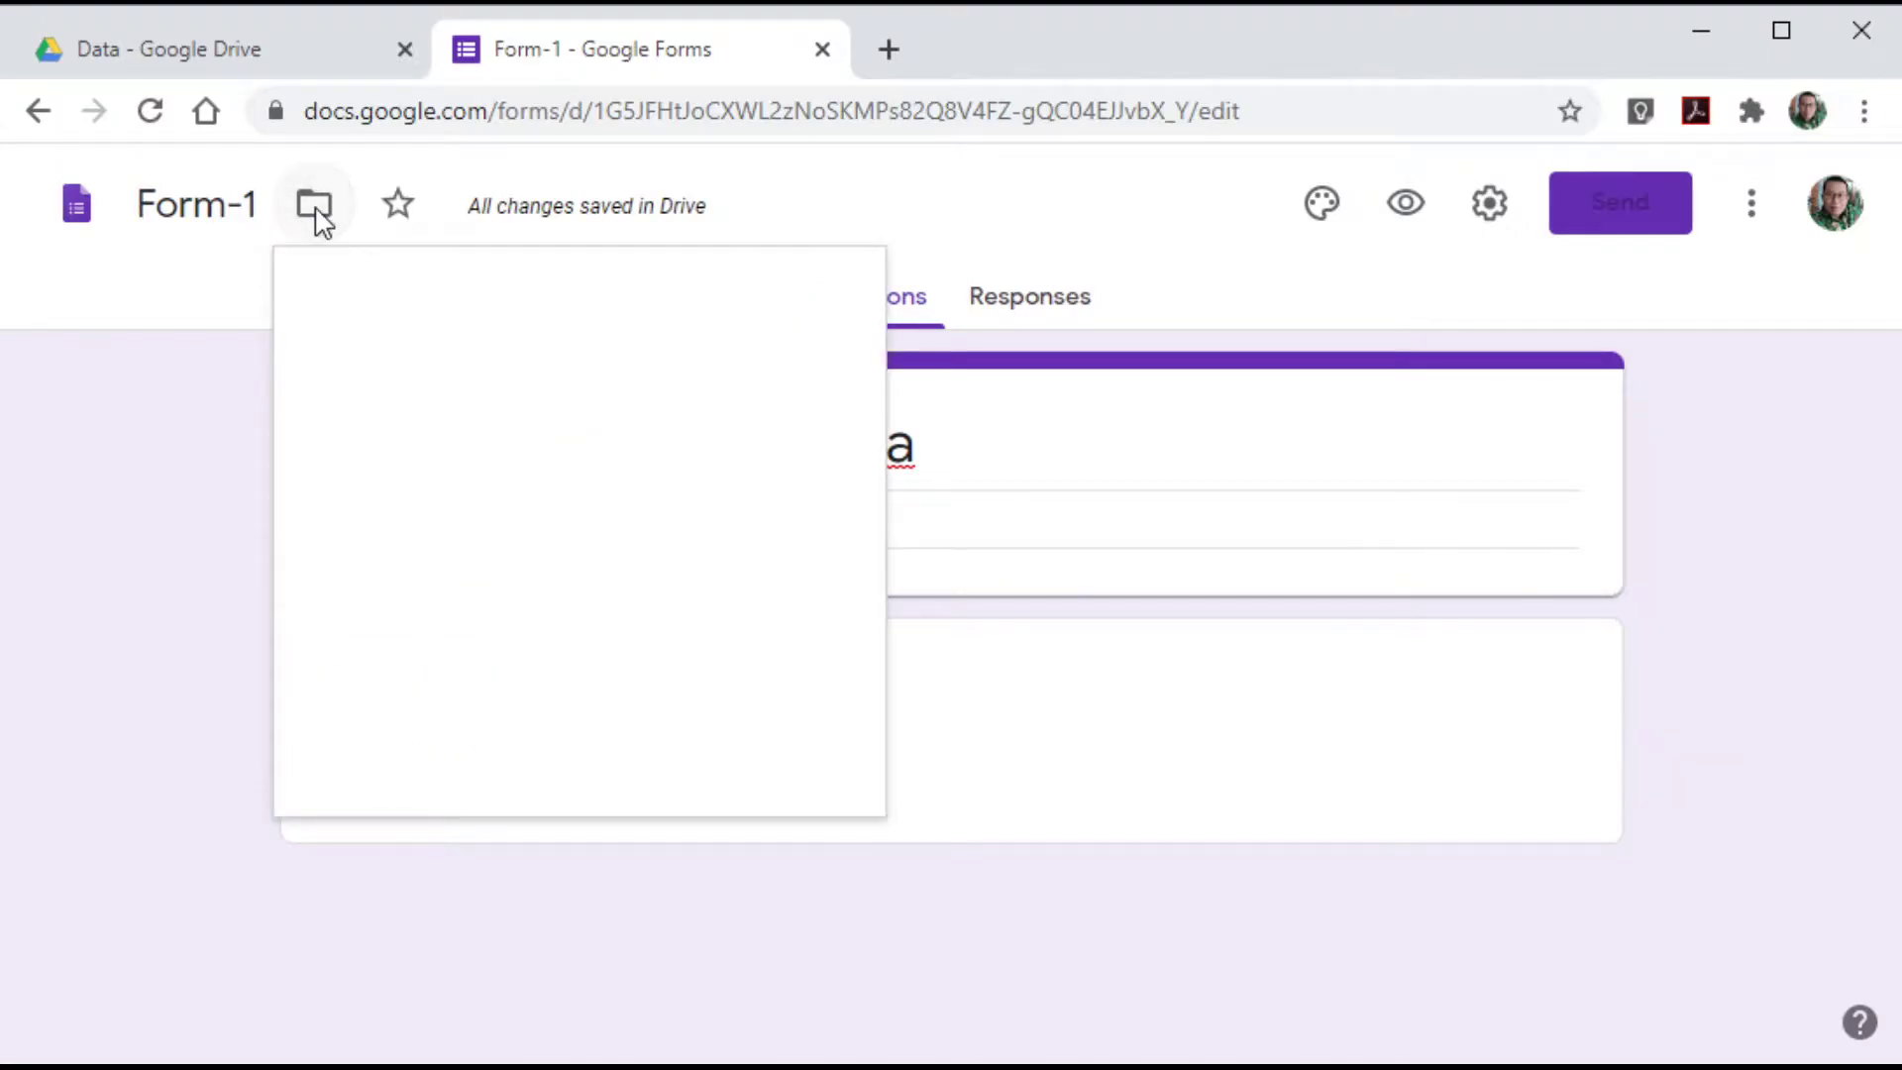
{"action": "left_click", "coordinate": [424, 497]}
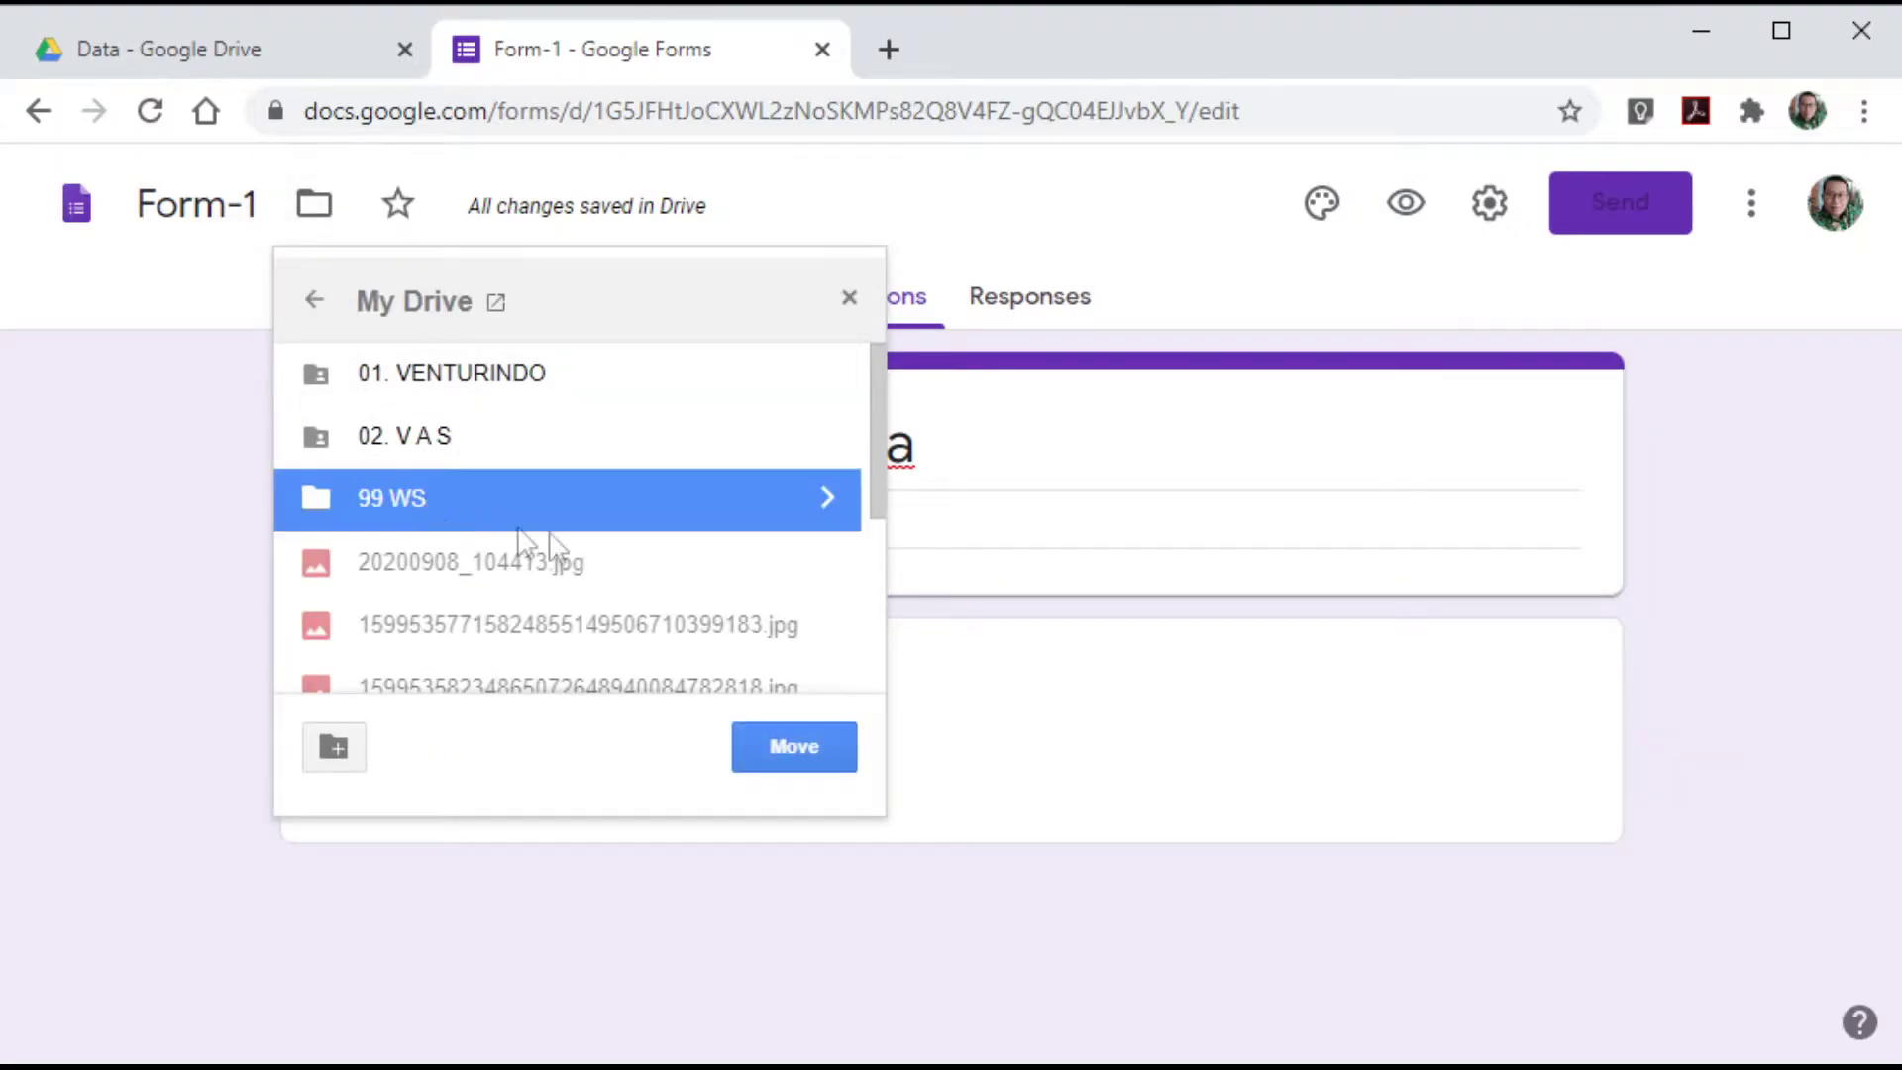
{"action": "left_click", "coordinate": [830, 498]}
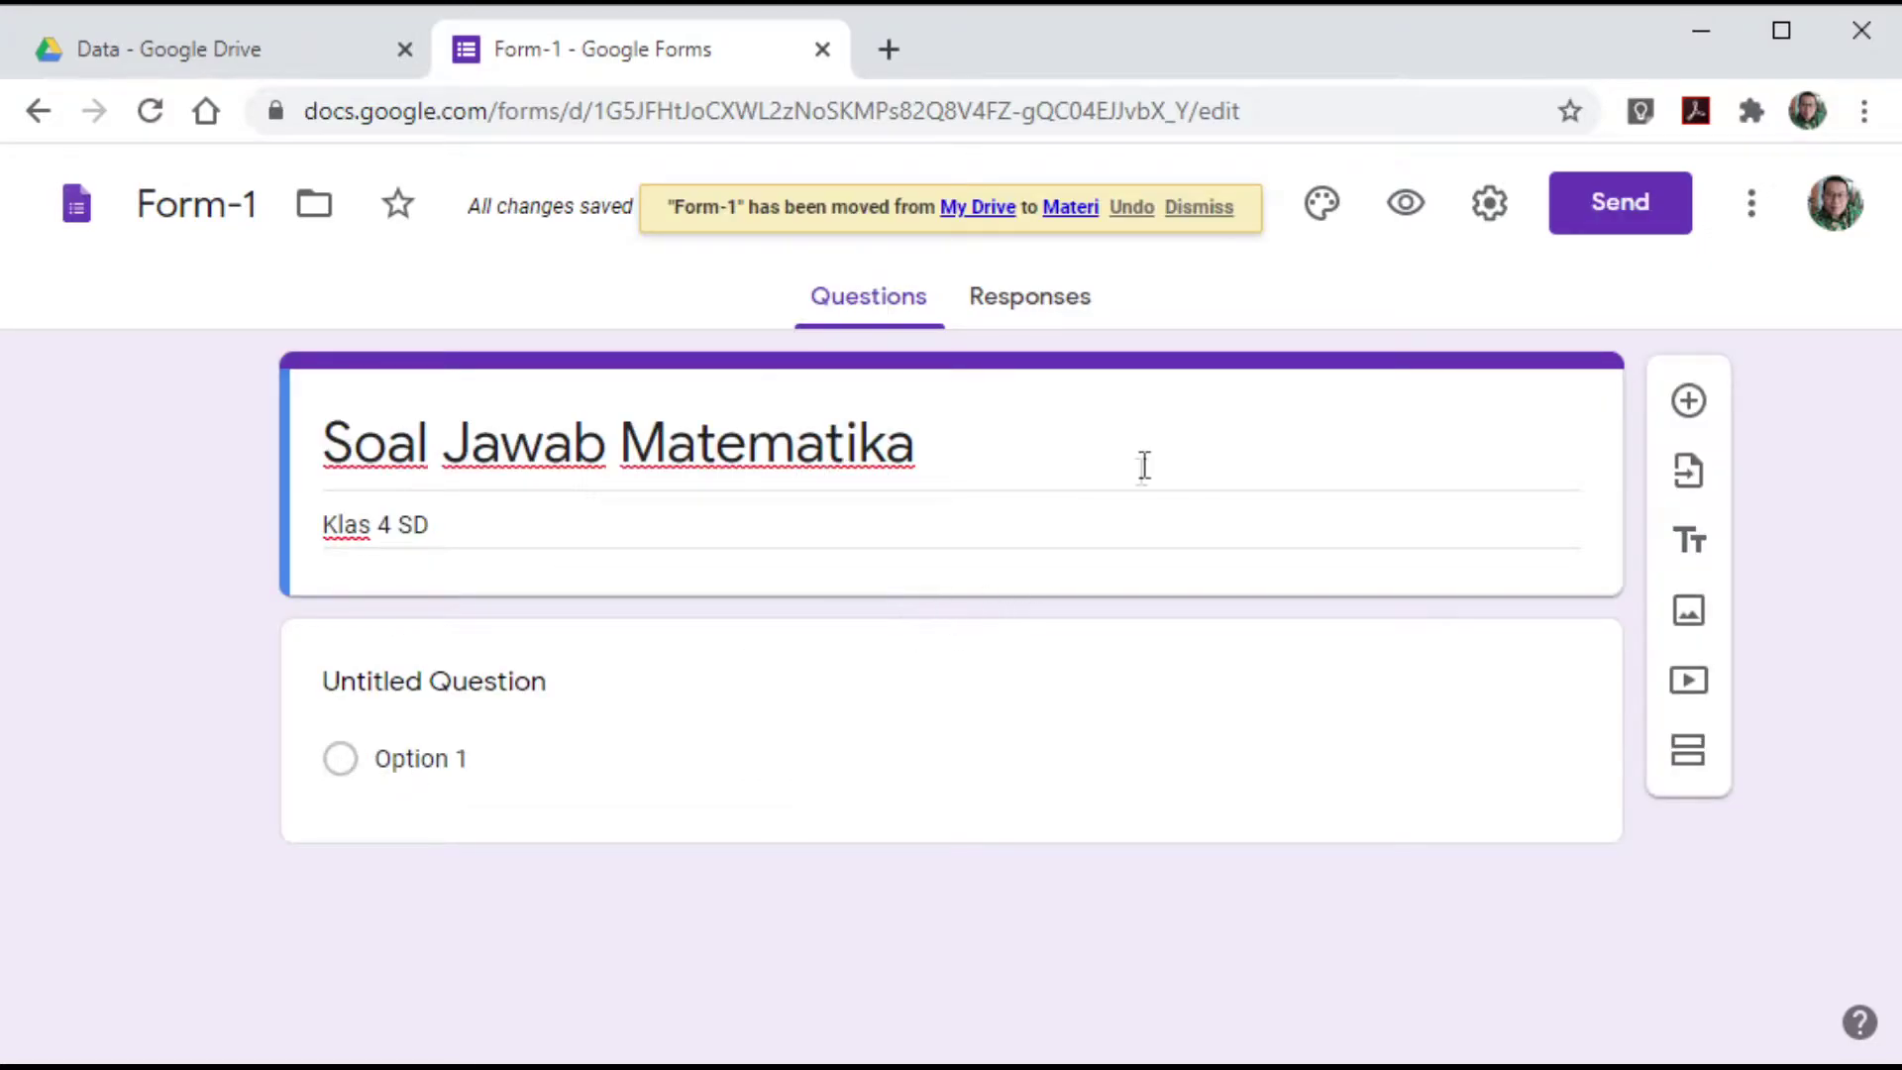
- Try the red and orange theme colors on the form, and set its theme color to green
{"action": "left_click", "coordinate": [1321, 230]}
{"action": "left_click", "coordinate": [1318, 226]}
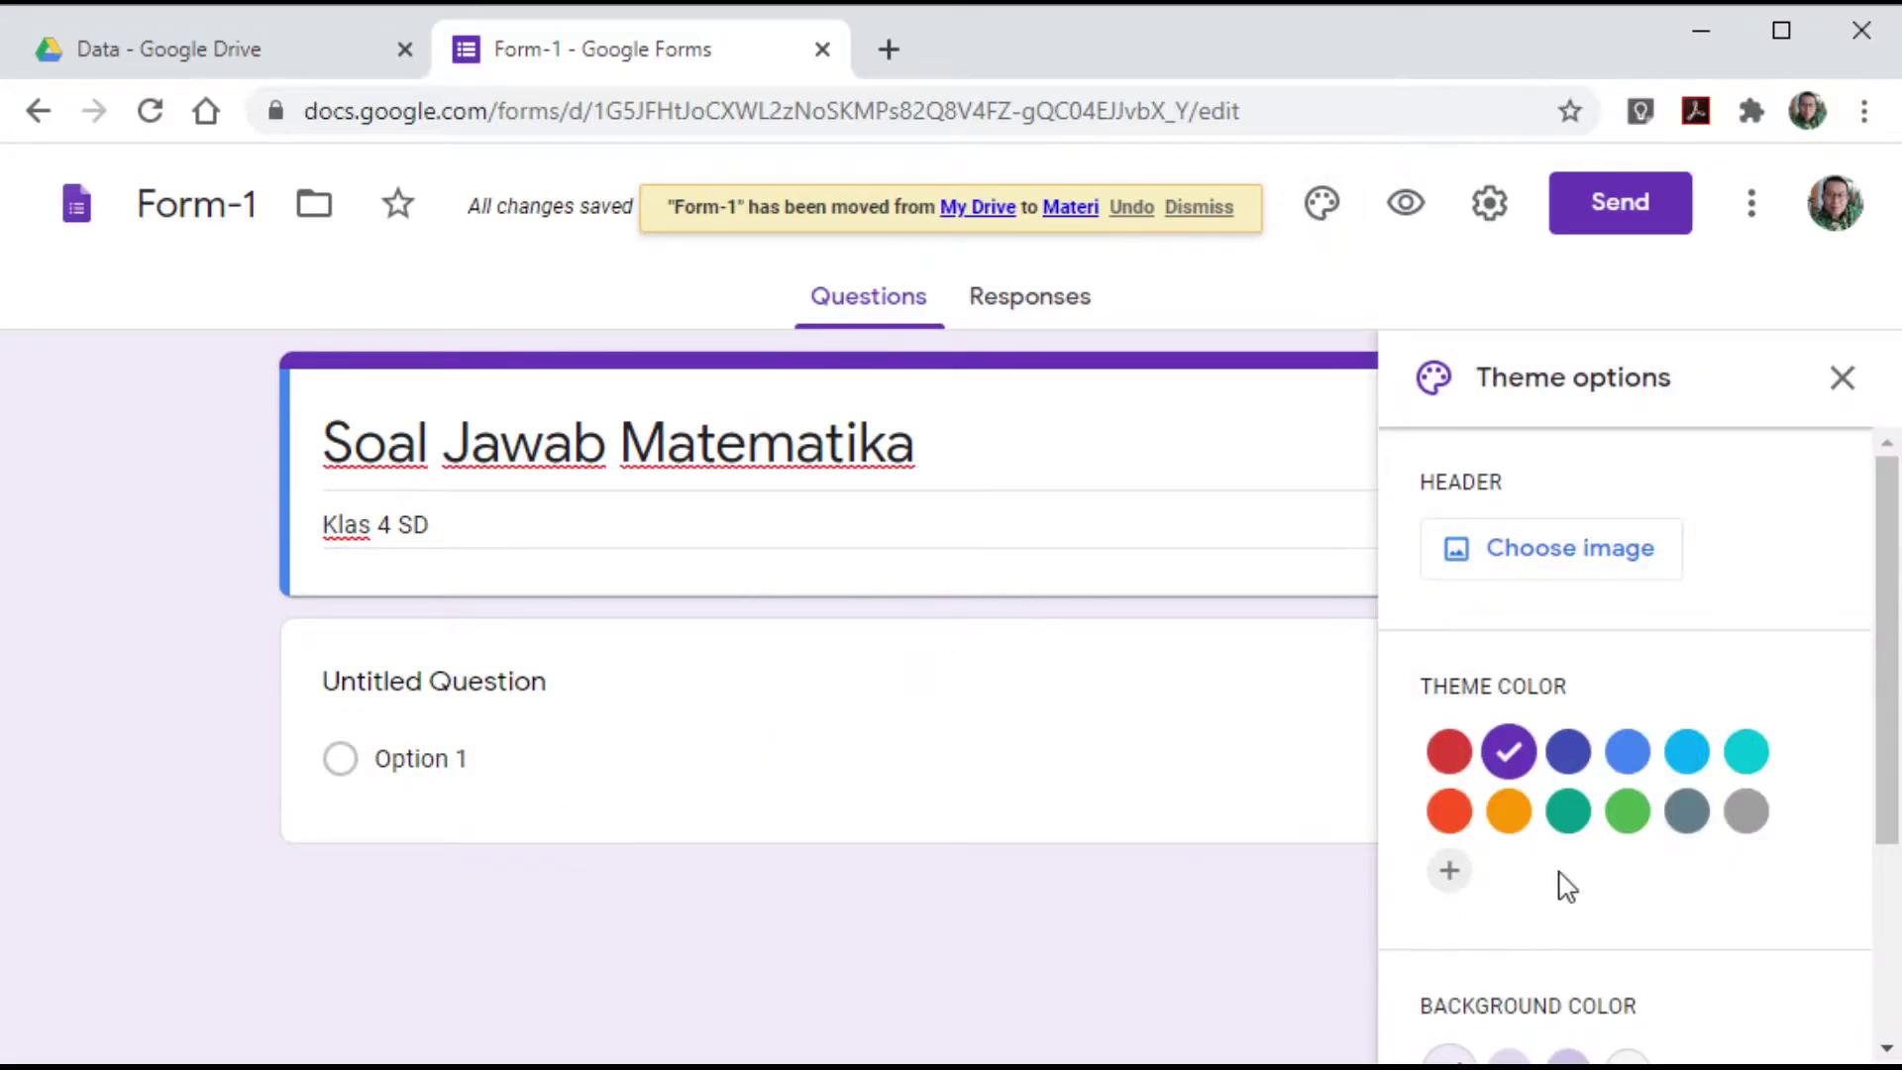
{"action": "left_click", "coordinate": [1632, 808]}
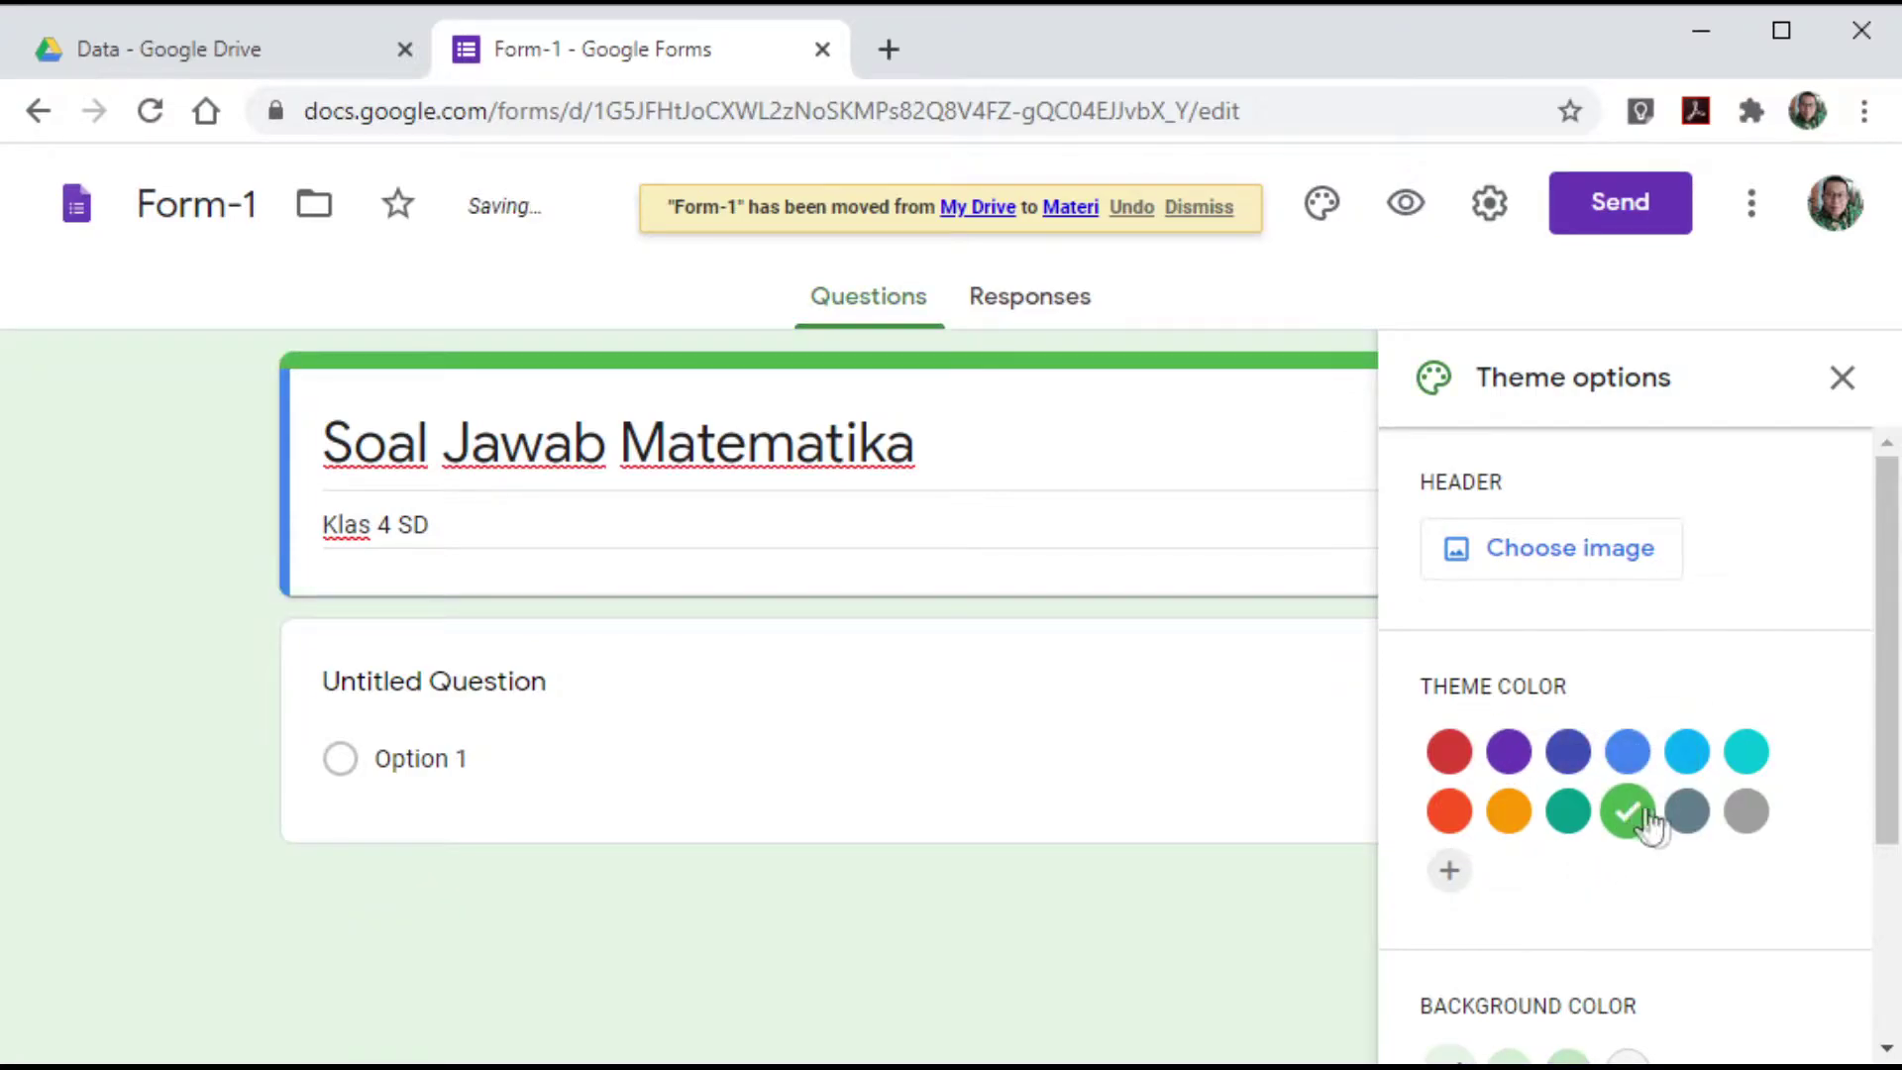
{"action": "left_click", "coordinate": [1449, 814]}
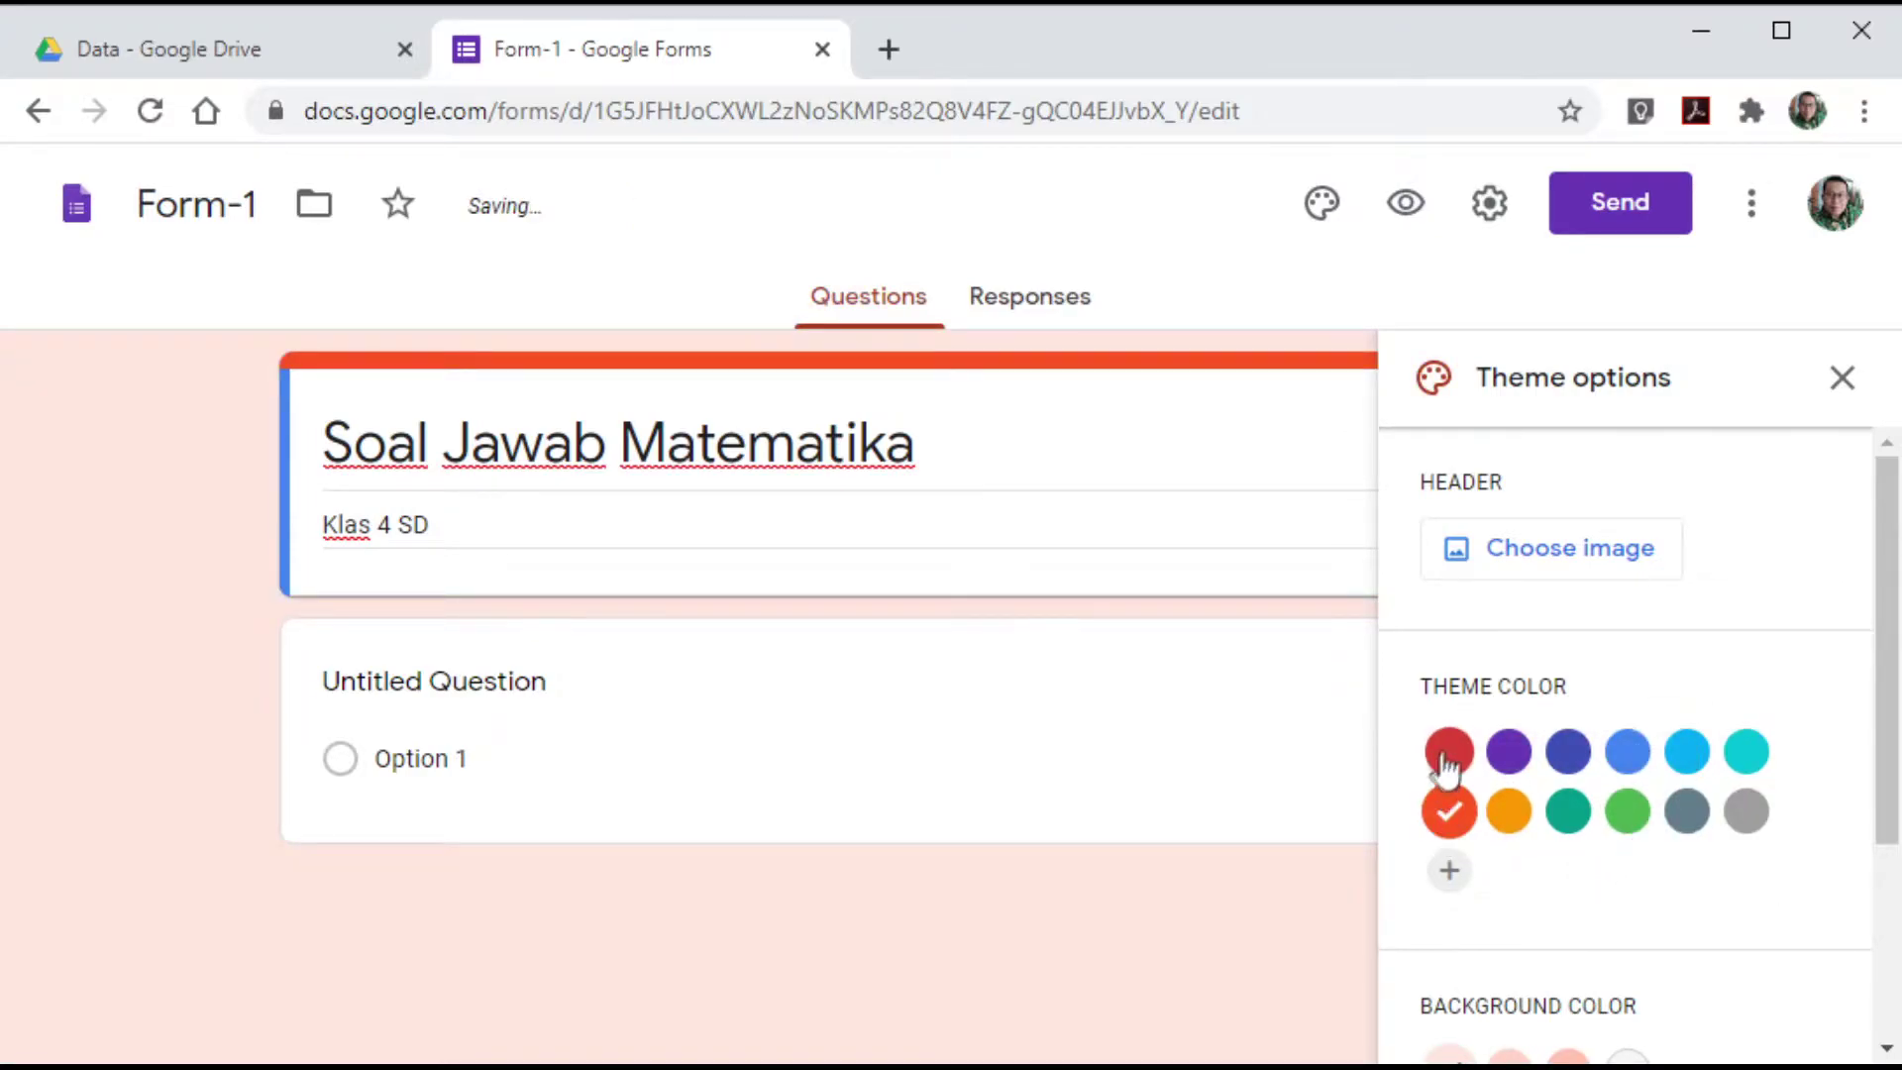
{"action": "left_click", "coordinate": [1446, 758]}
{"action": "left_click", "coordinate": [1508, 827]}
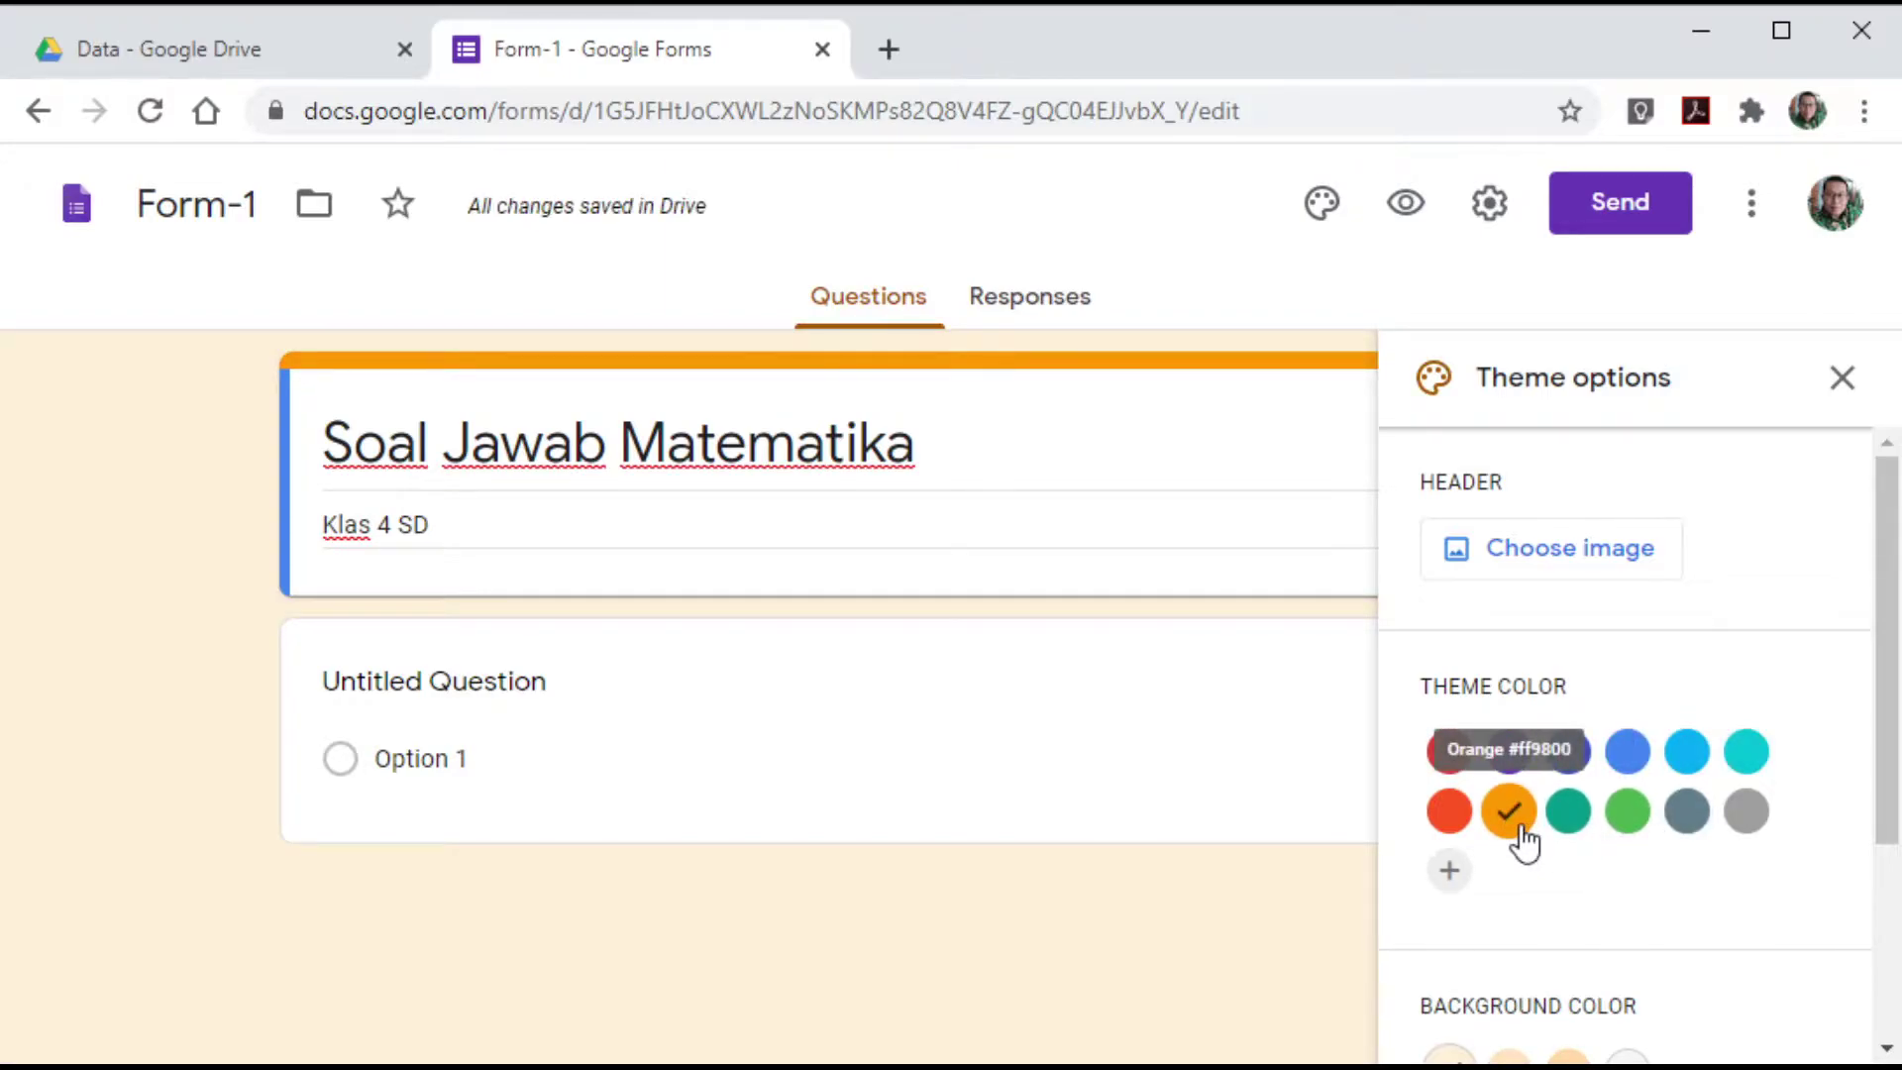
{"action": "left_click", "coordinate": [1626, 817]}
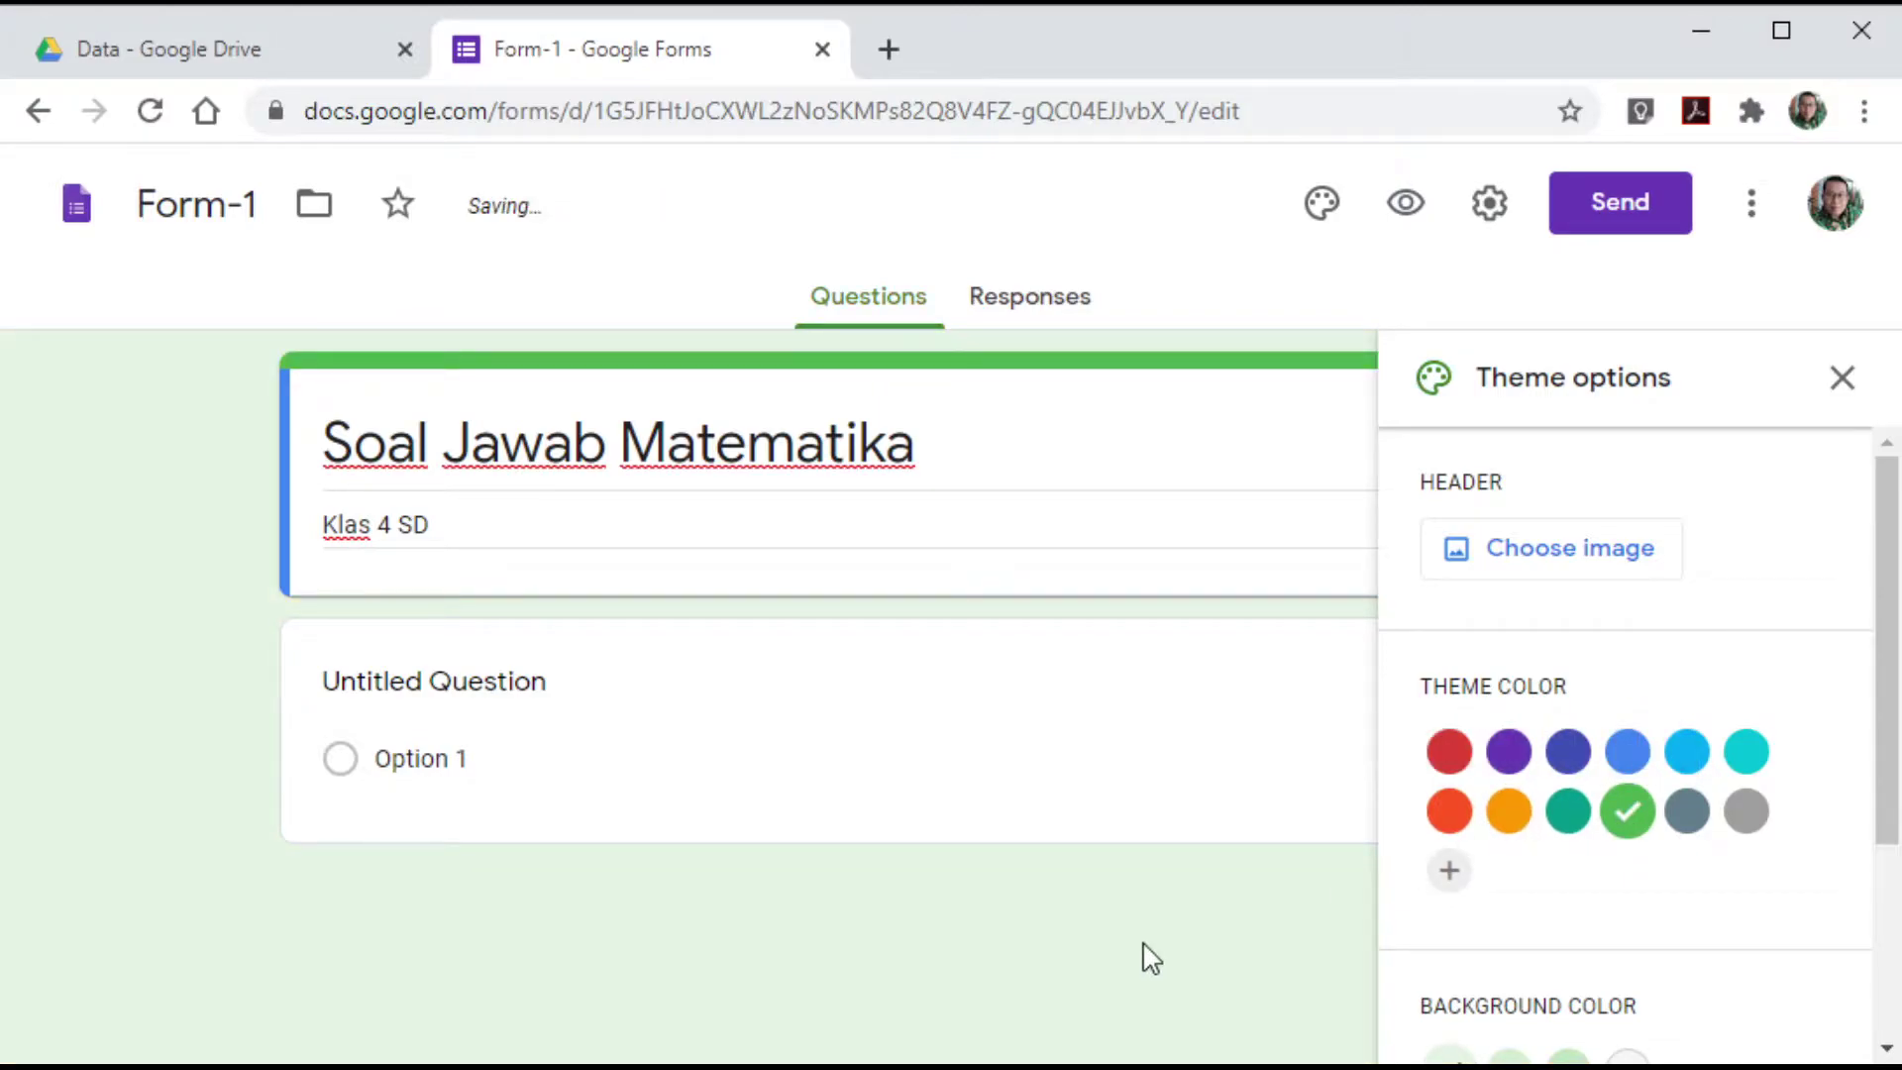
- Review the background color and font style options, close the theme options and preview the form
{"action": "scroll", "coordinate": [1525, 939], "scroll_direction": "down", "scroll_amount": 3}
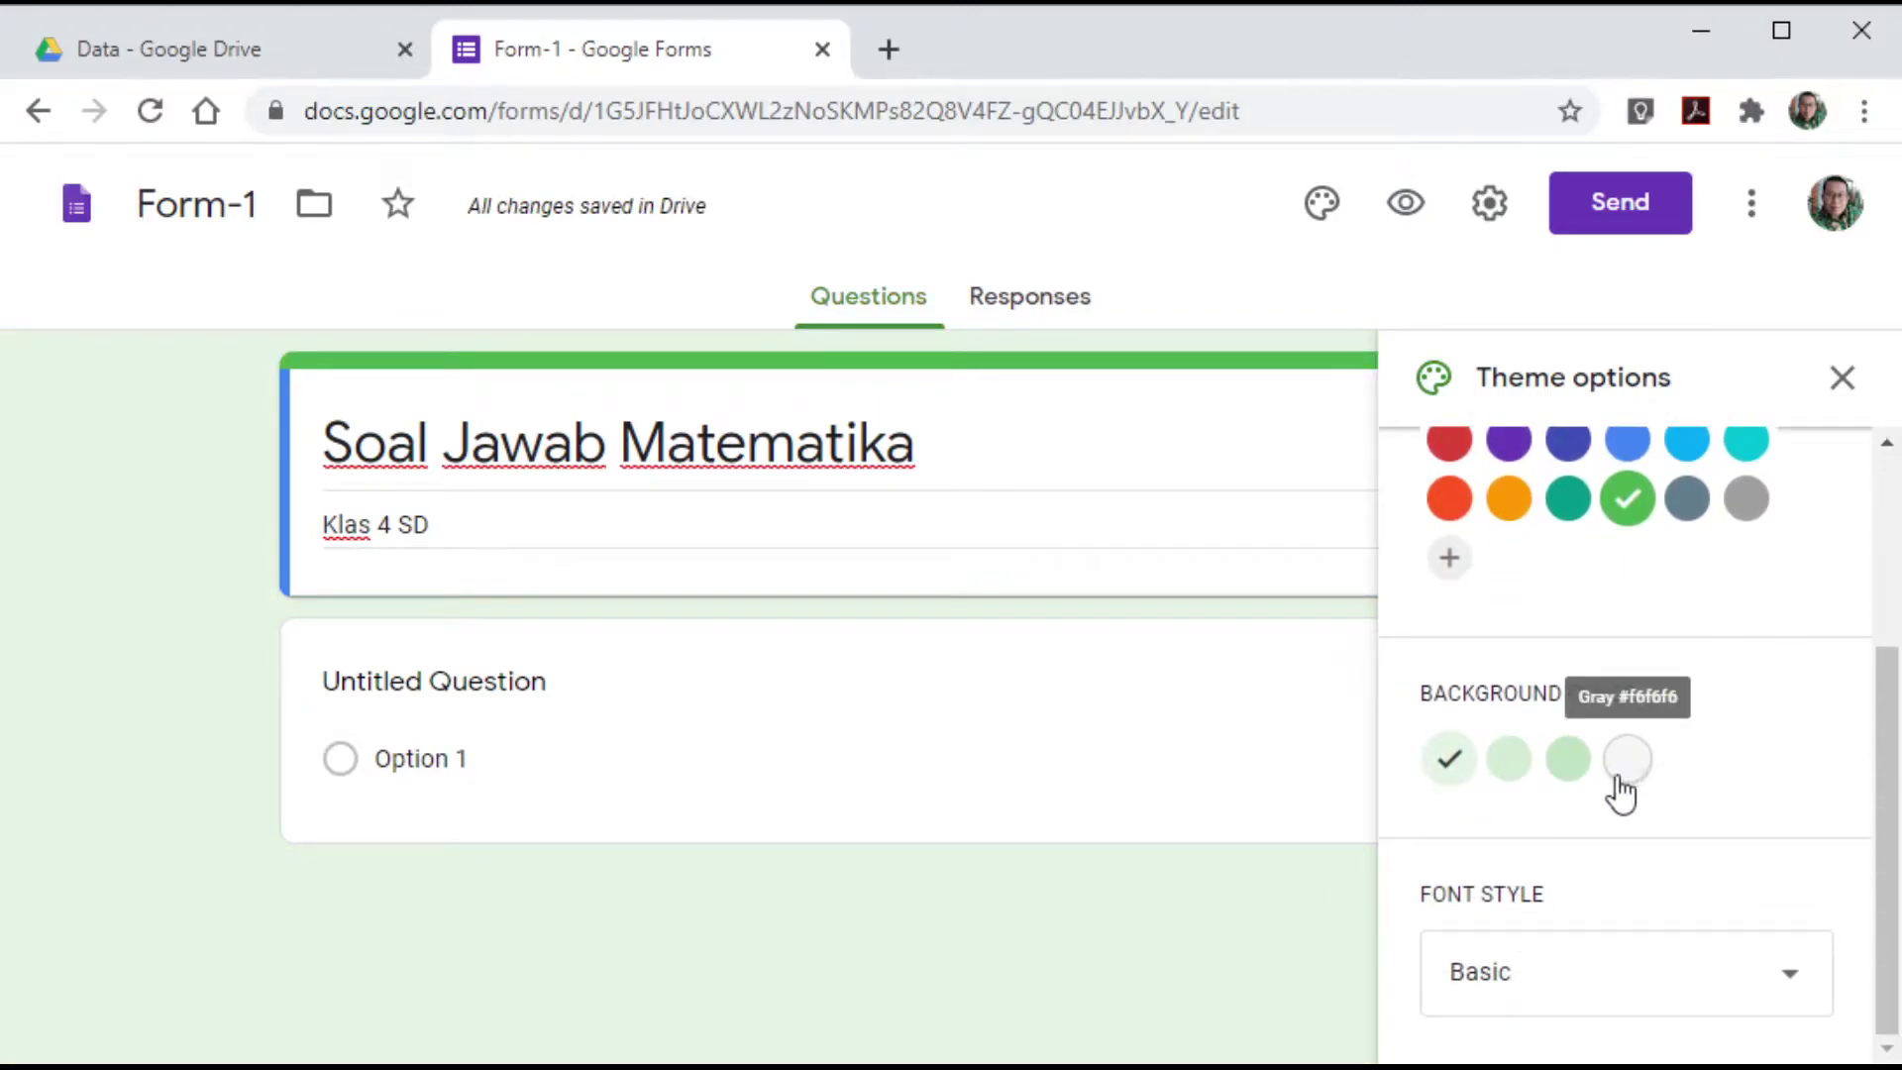
{"action": "scroll", "coordinate": [1502, 930], "scroll_direction": "up", "scroll_amount": 3}
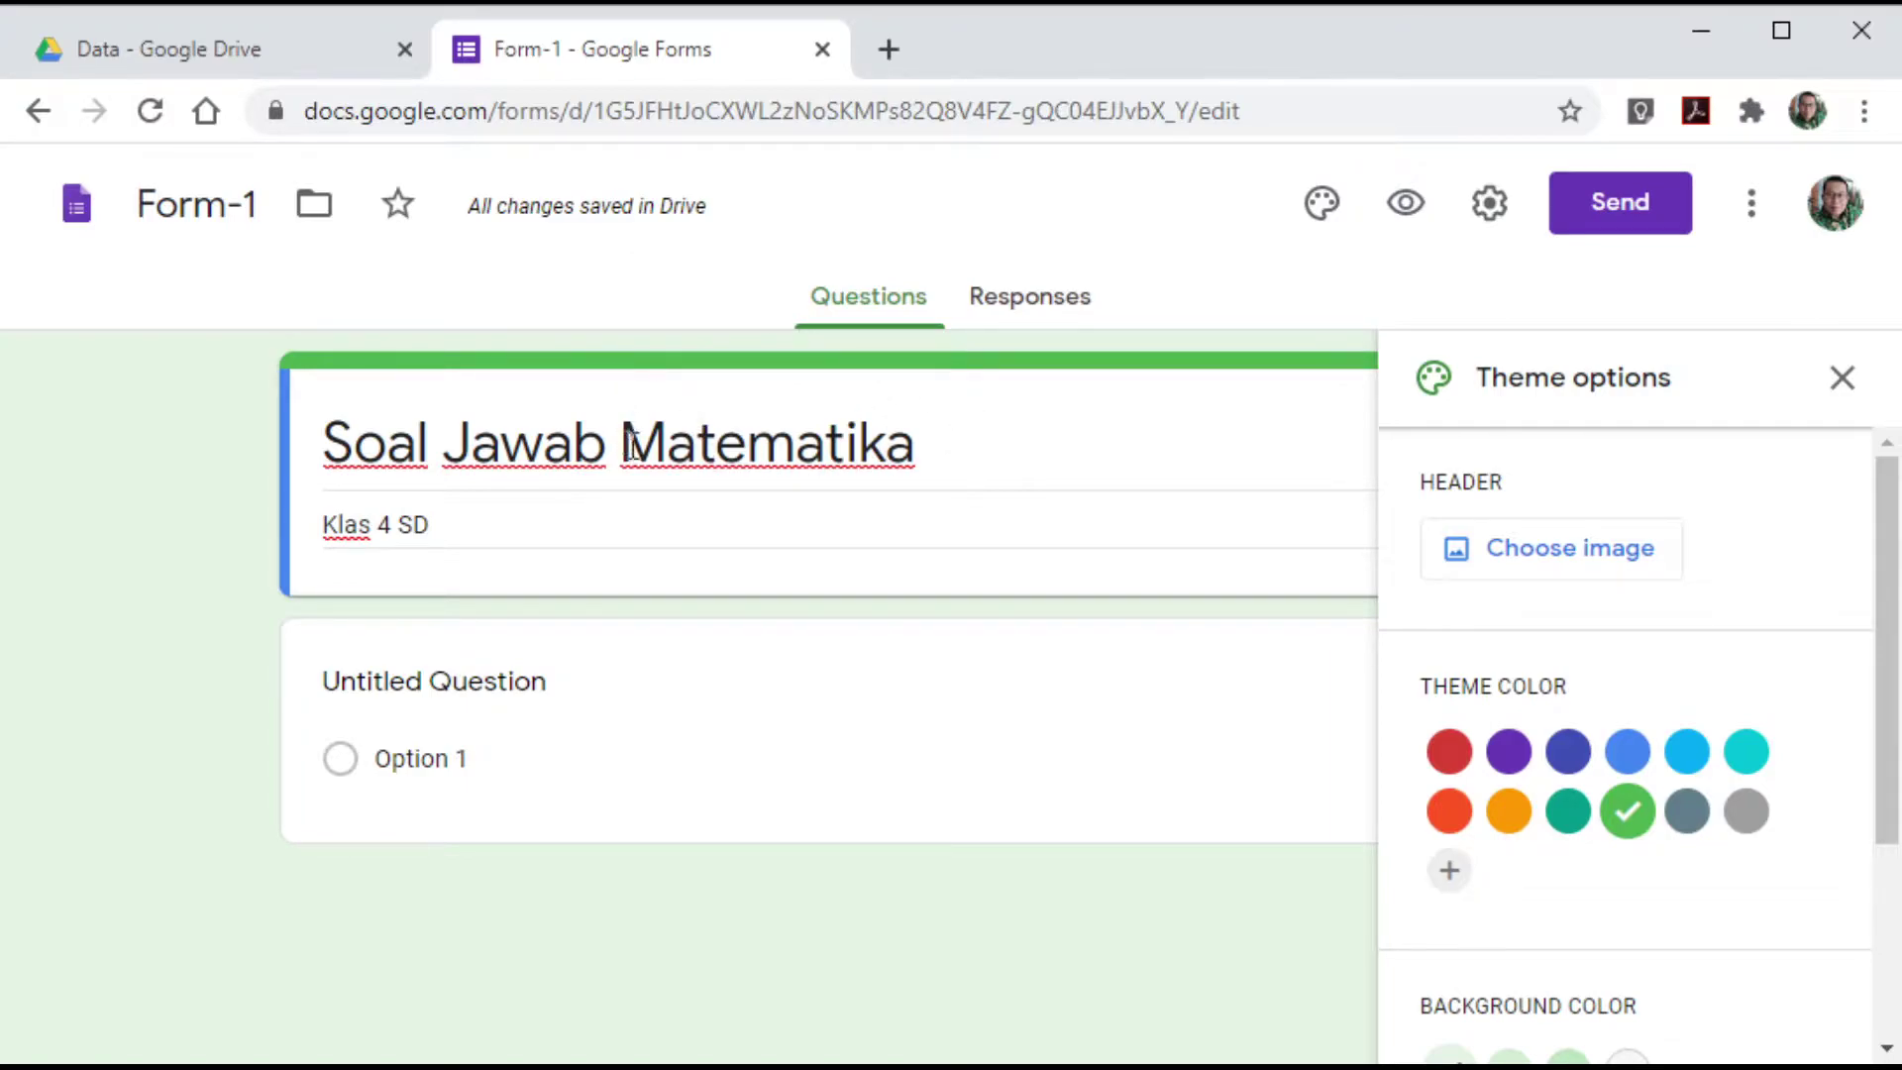
{"action": "left_click", "coordinate": [1841, 378]}
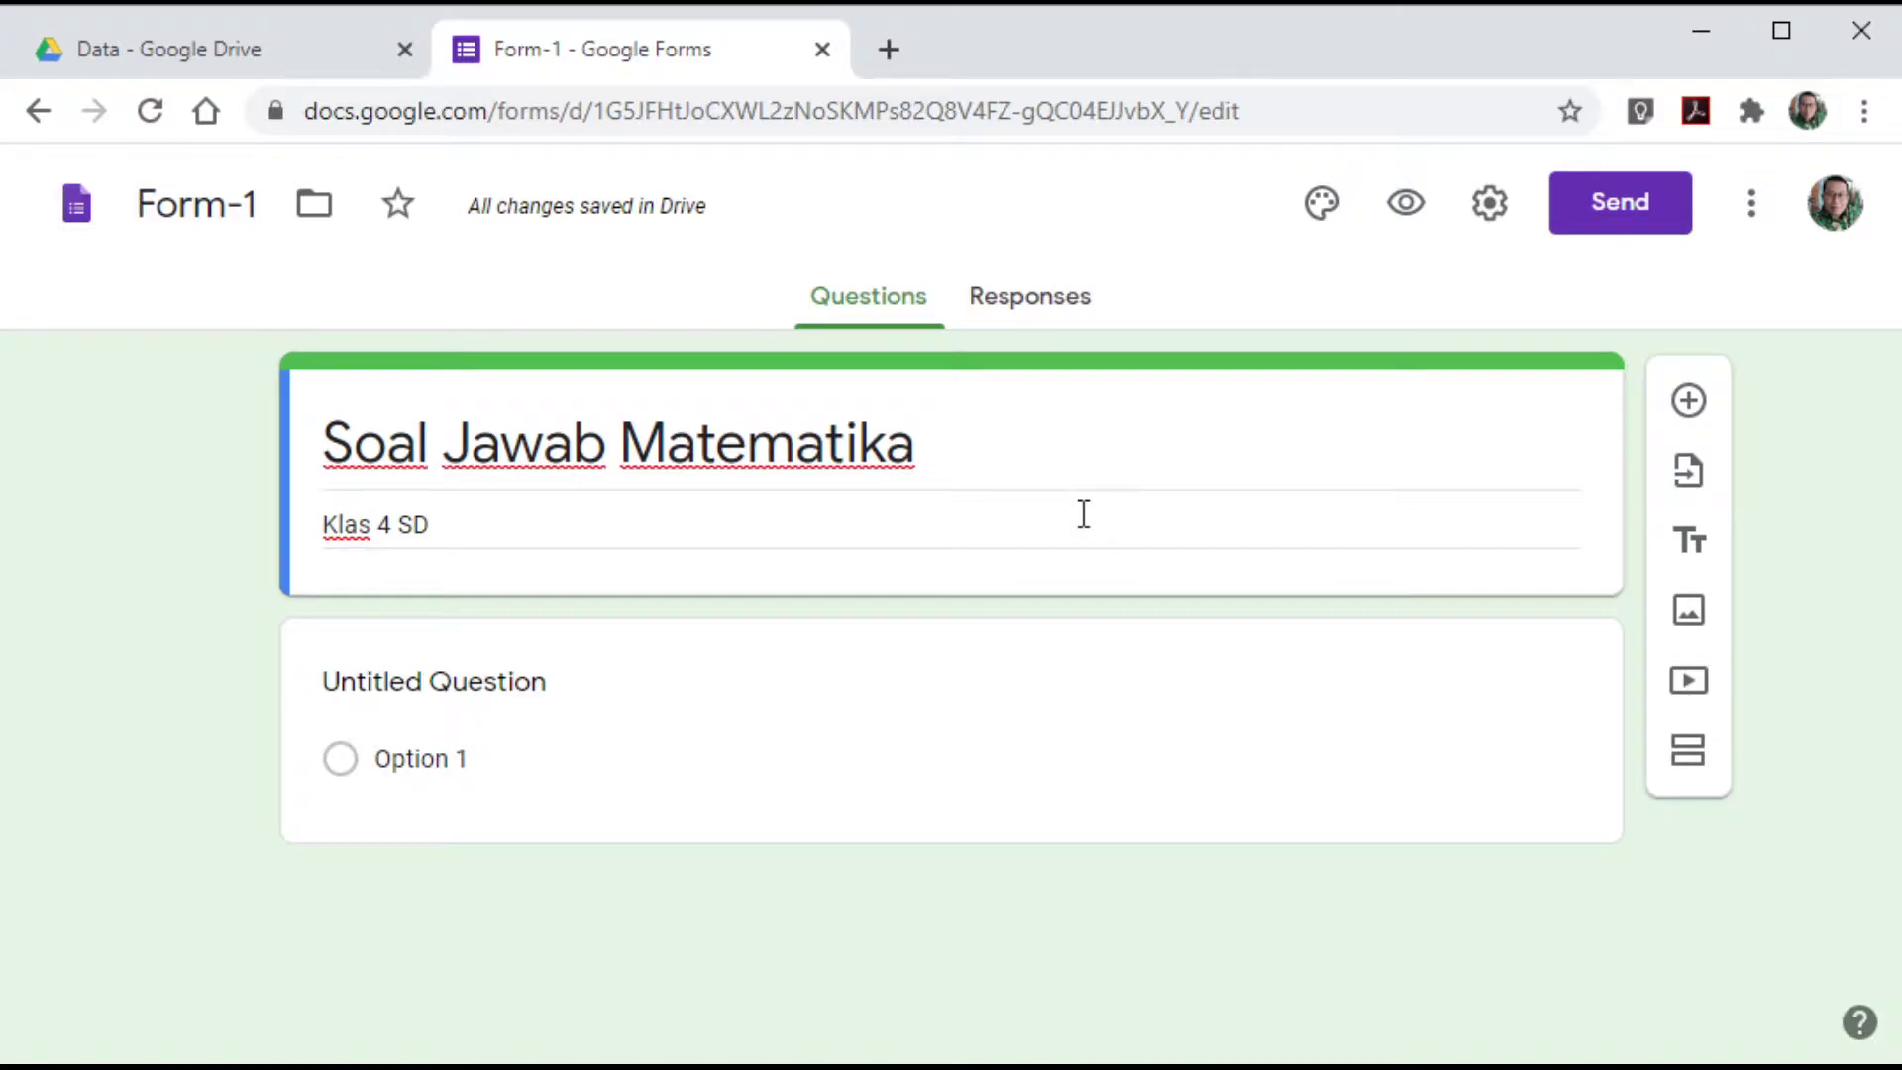
{"action": "left_click", "coordinate": [1405, 203]}
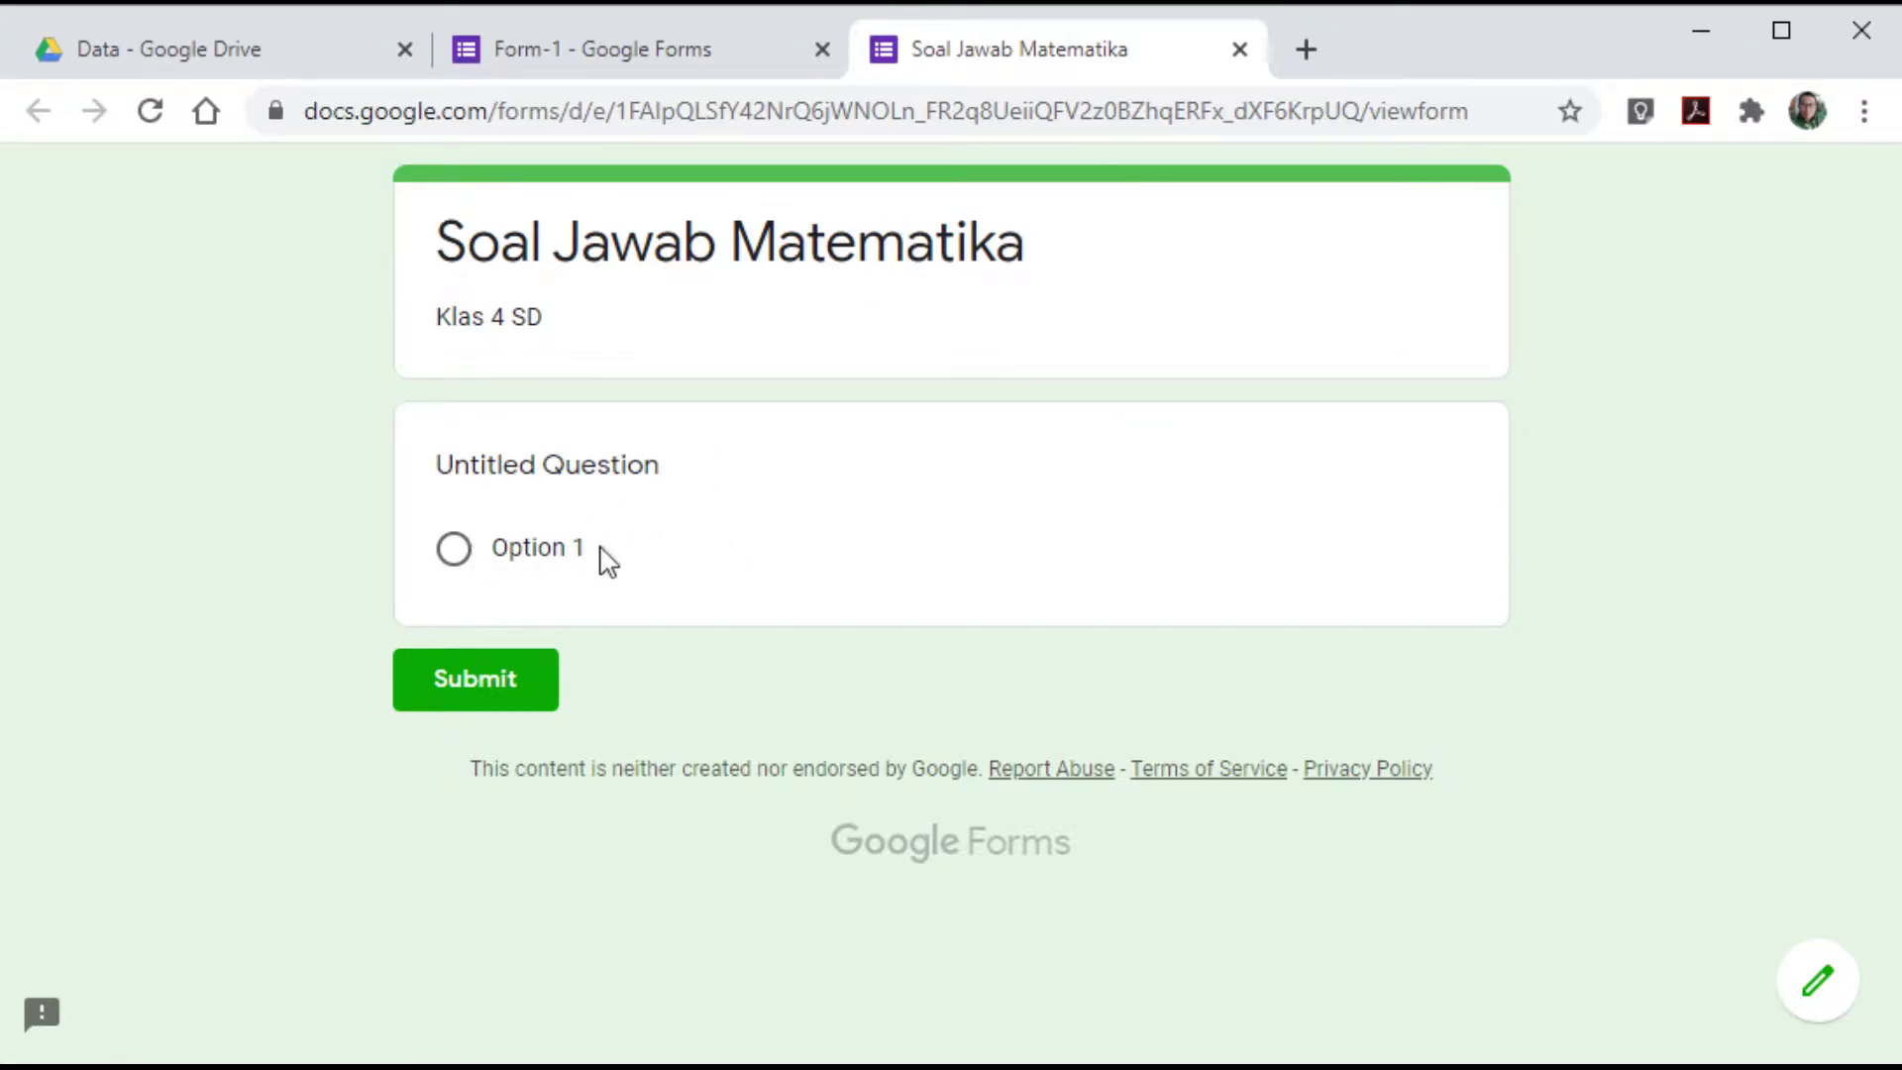
- Close the preview, open the form settings and try Collect email addresses and Limit to 1 response, turning both back off
{"action": "left_click", "coordinate": [1239, 50]}
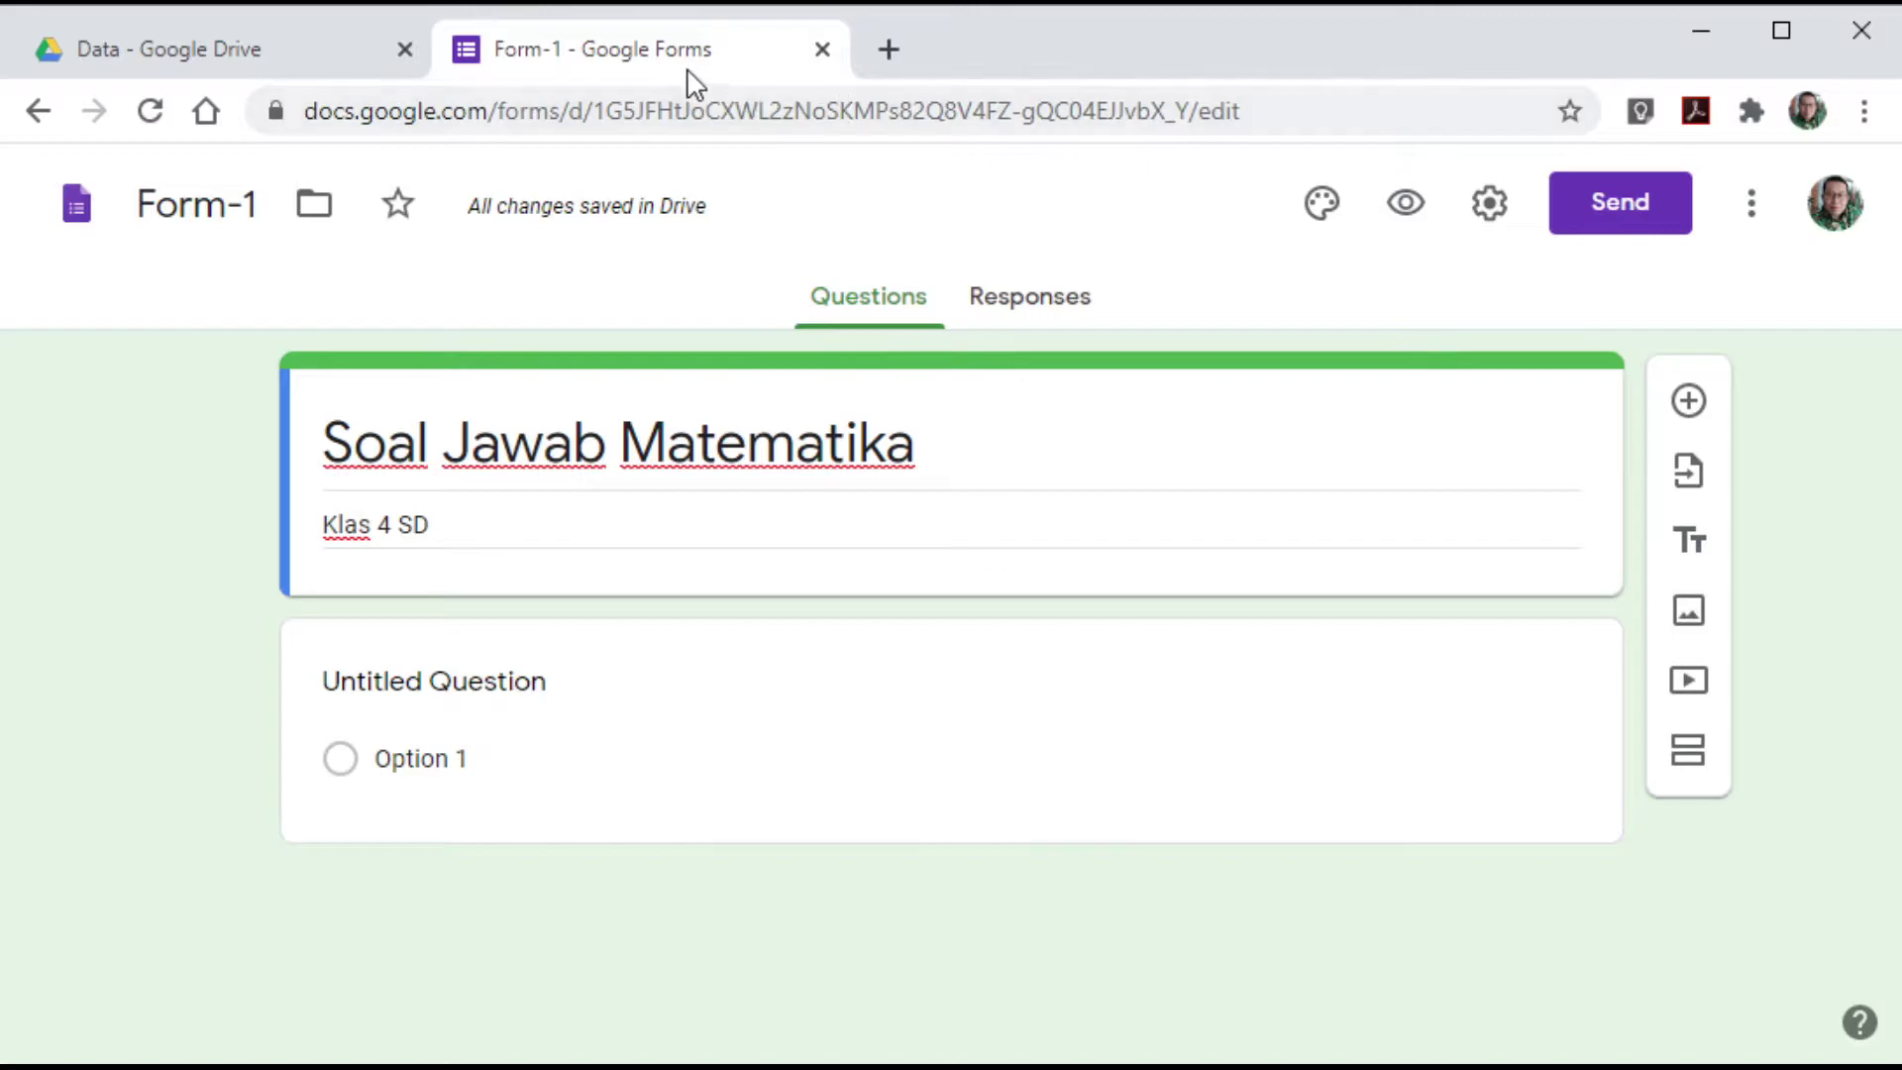
{"action": "left_click", "coordinate": [1486, 210]}
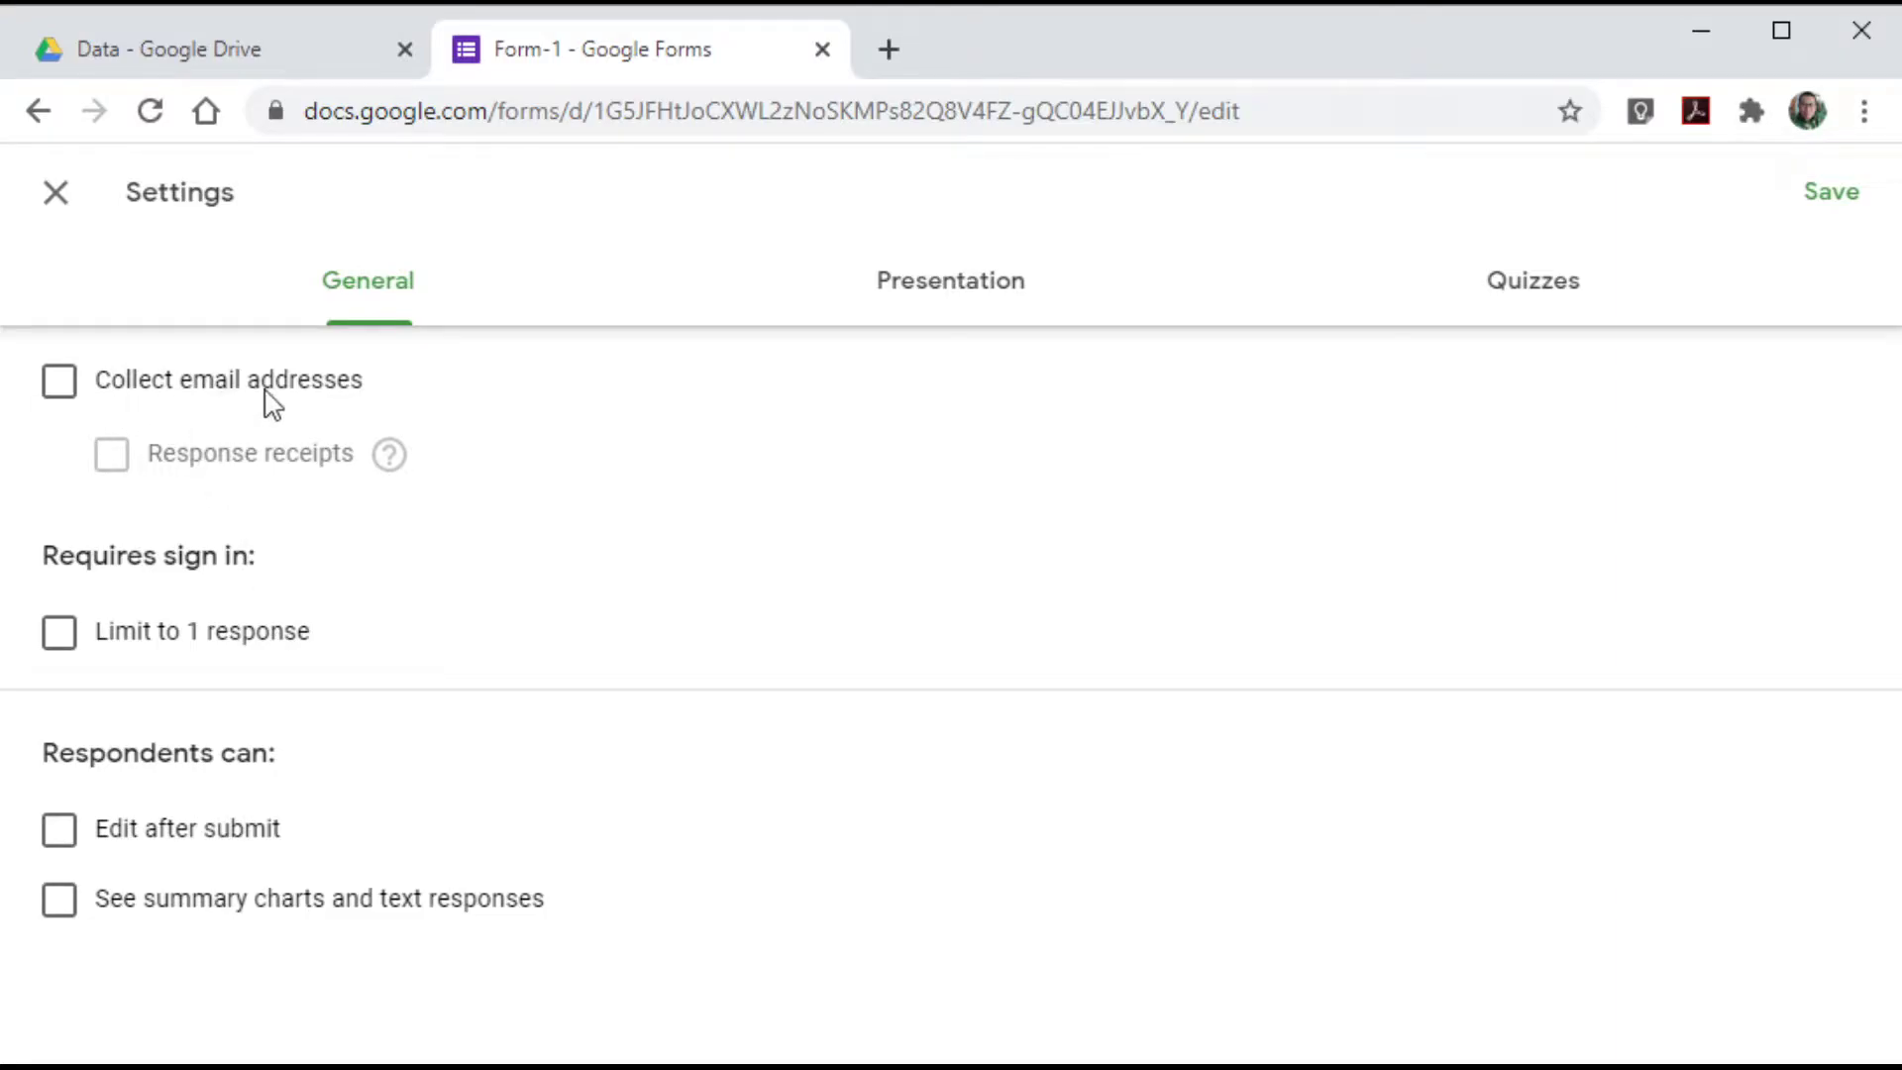
{"action": "left_click", "coordinate": [57, 388]}
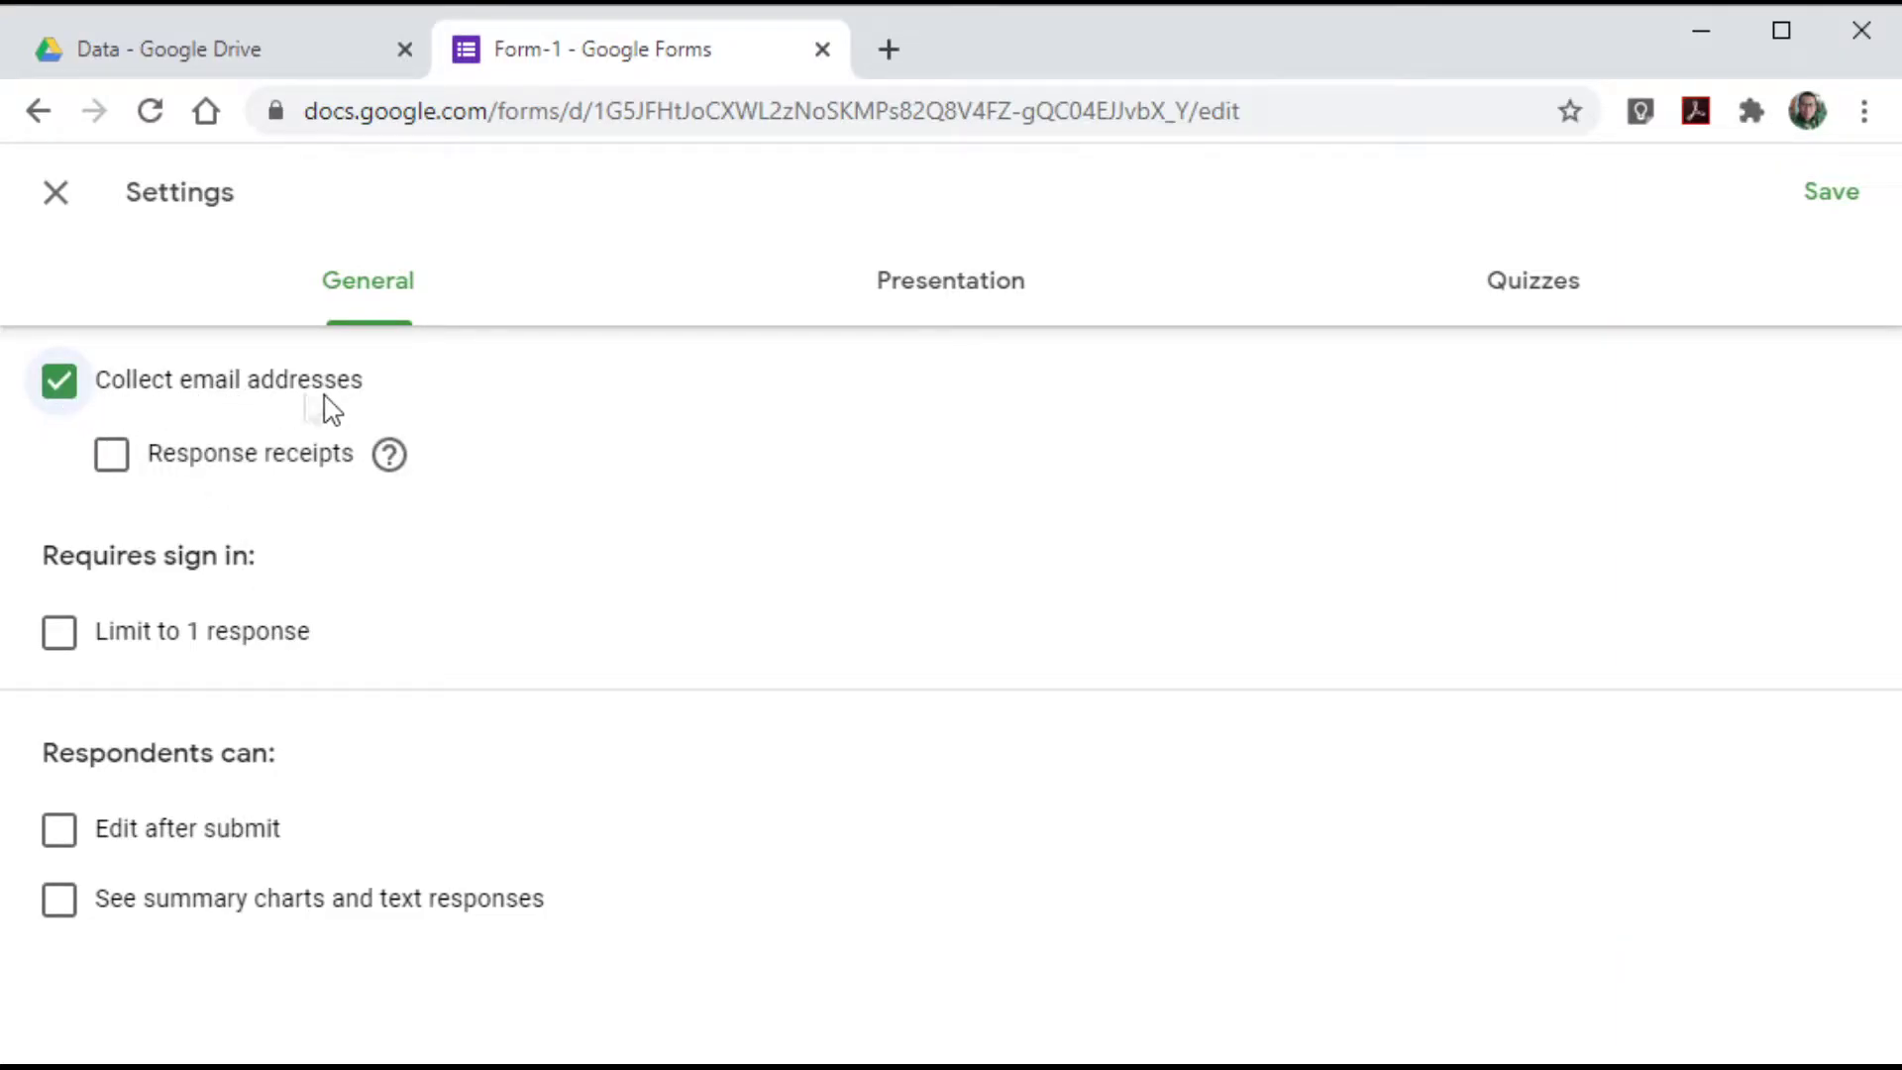
{"action": "left_click", "coordinate": [60, 398]}
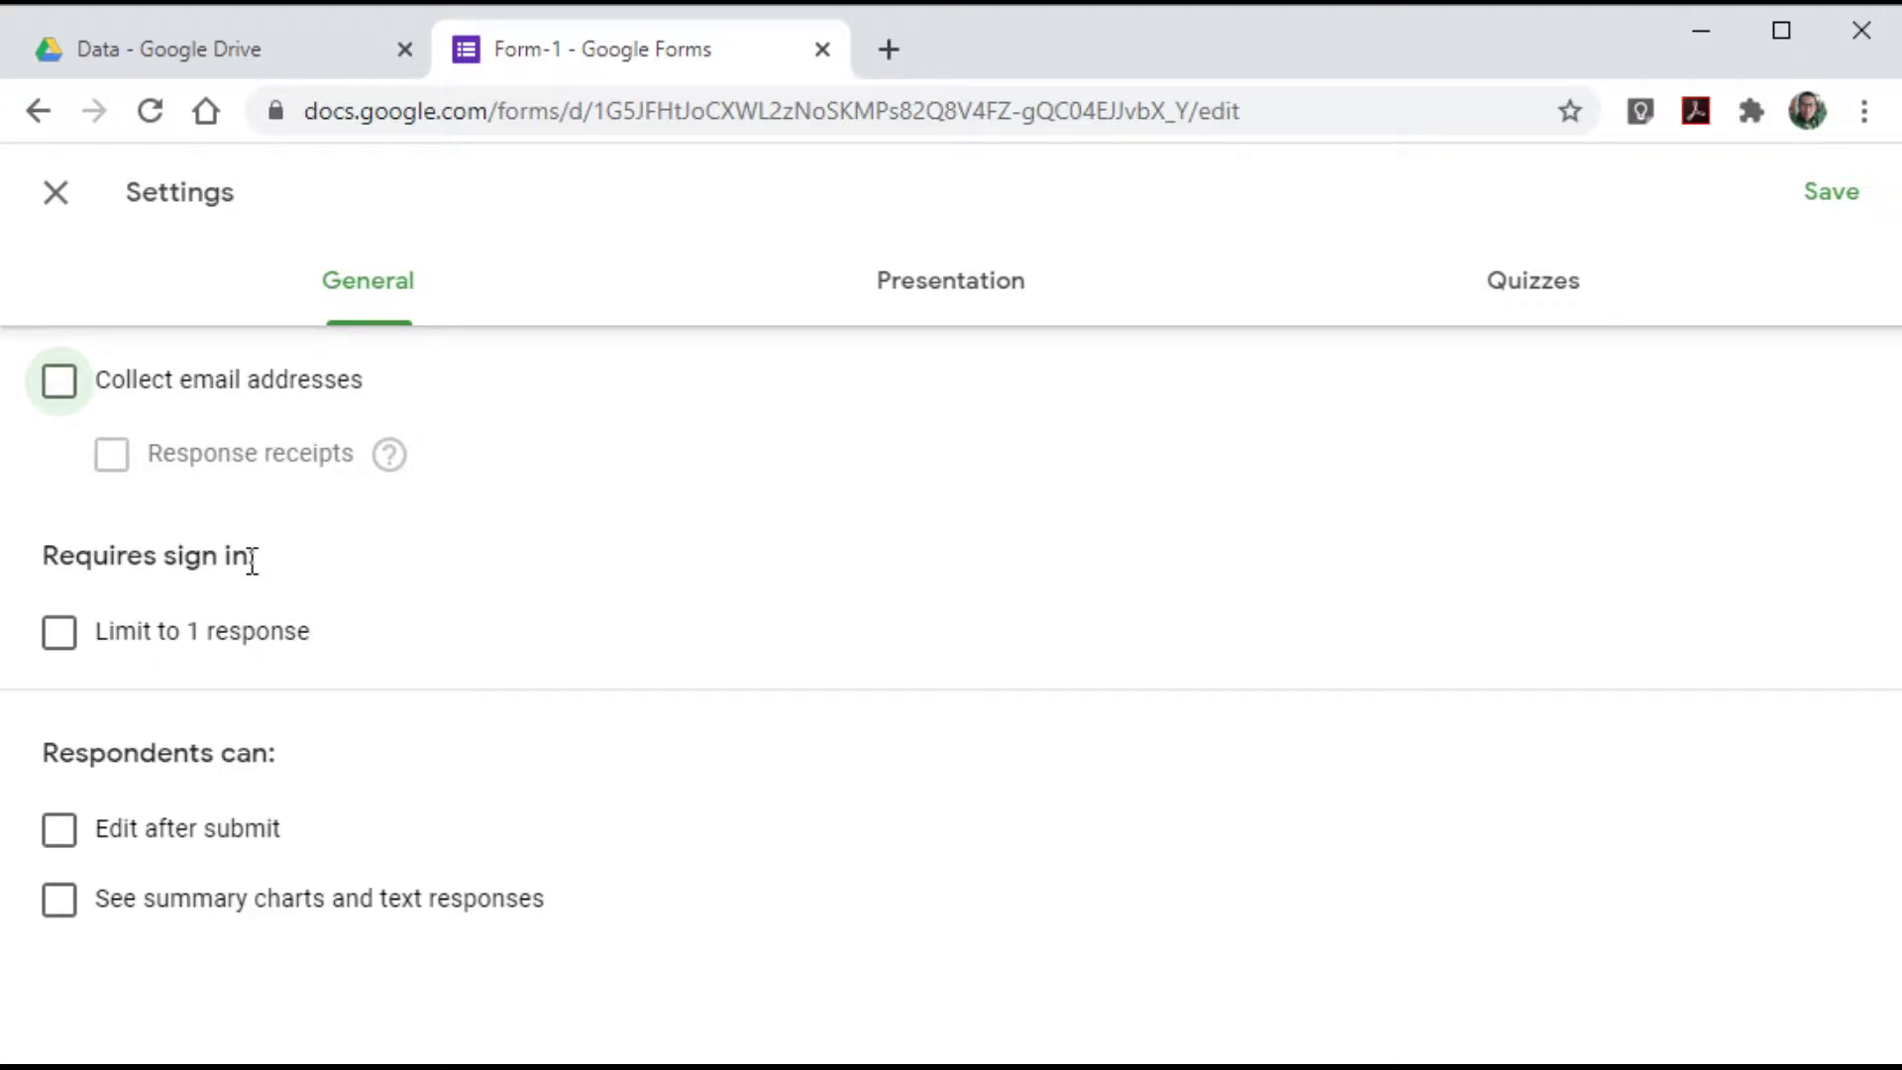
{"action": "left_click", "coordinate": [62, 642]}
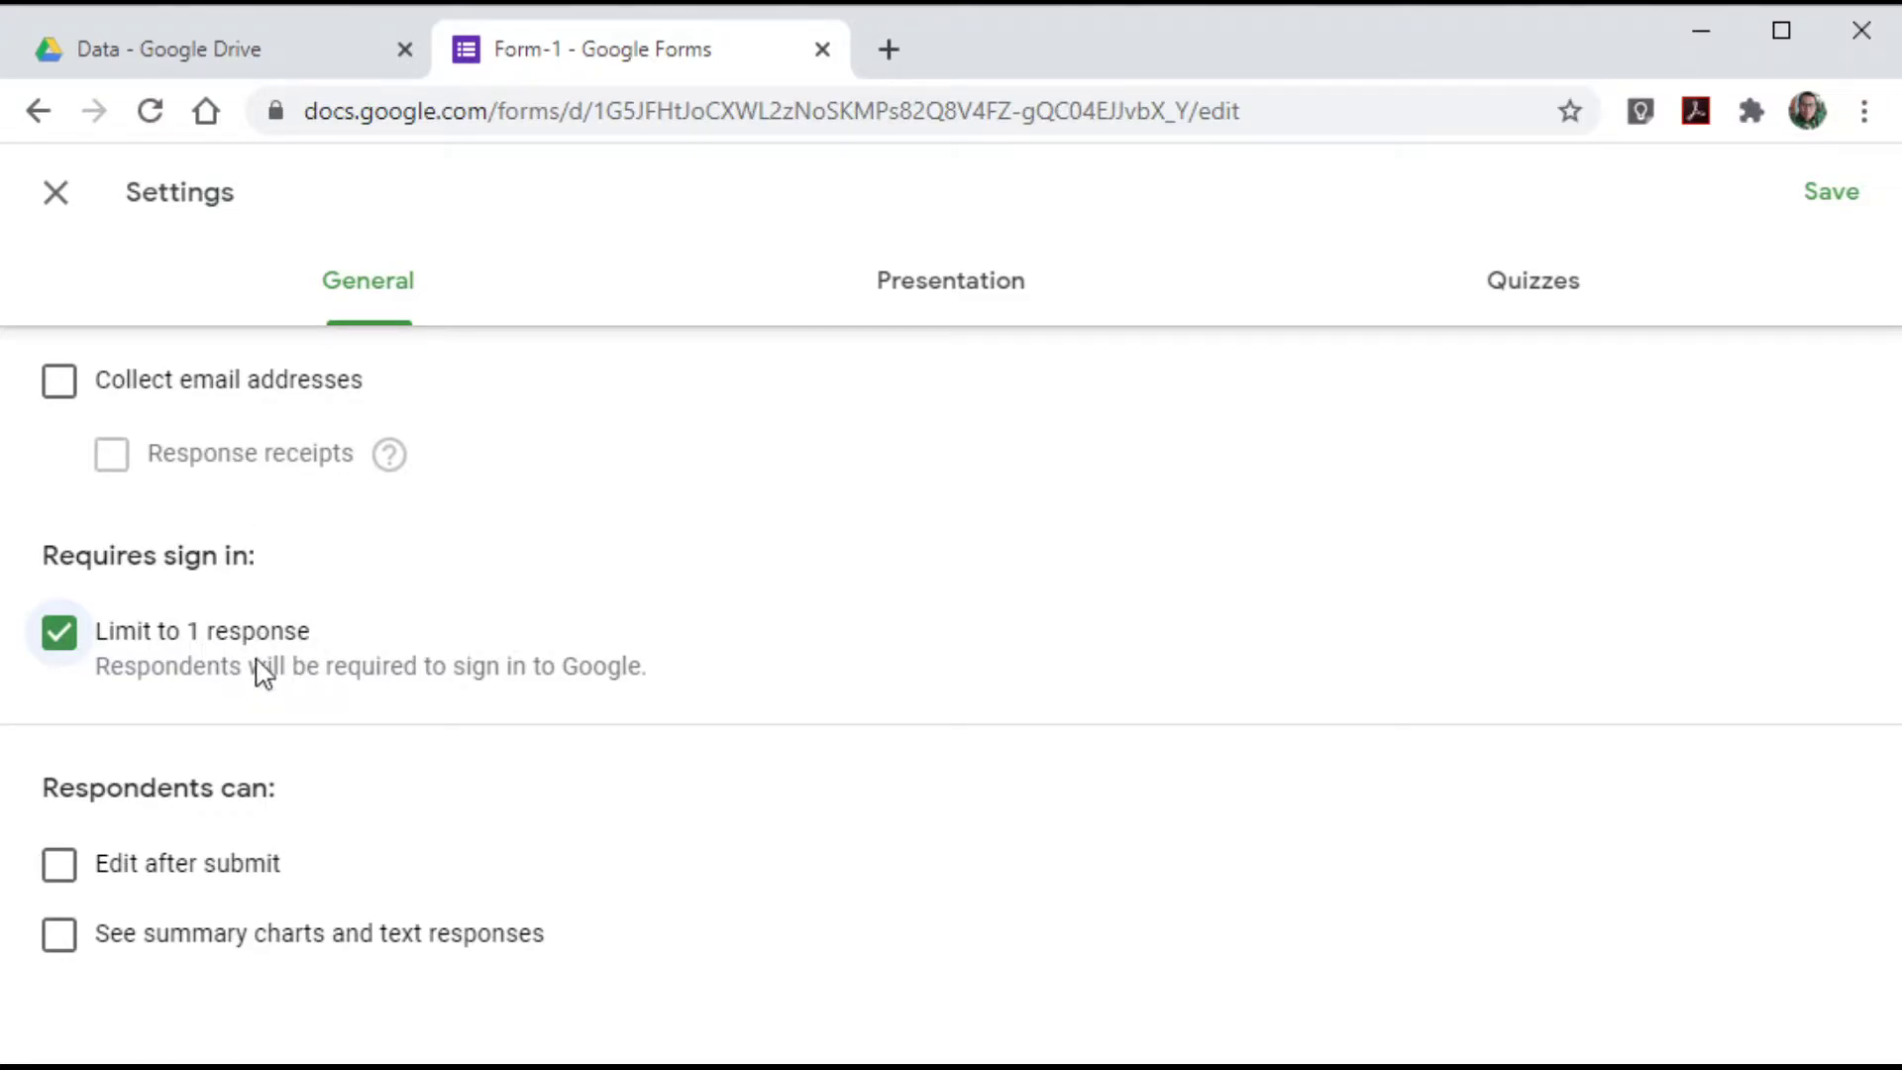
{"action": "left_click", "coordinate": [58, 646]}
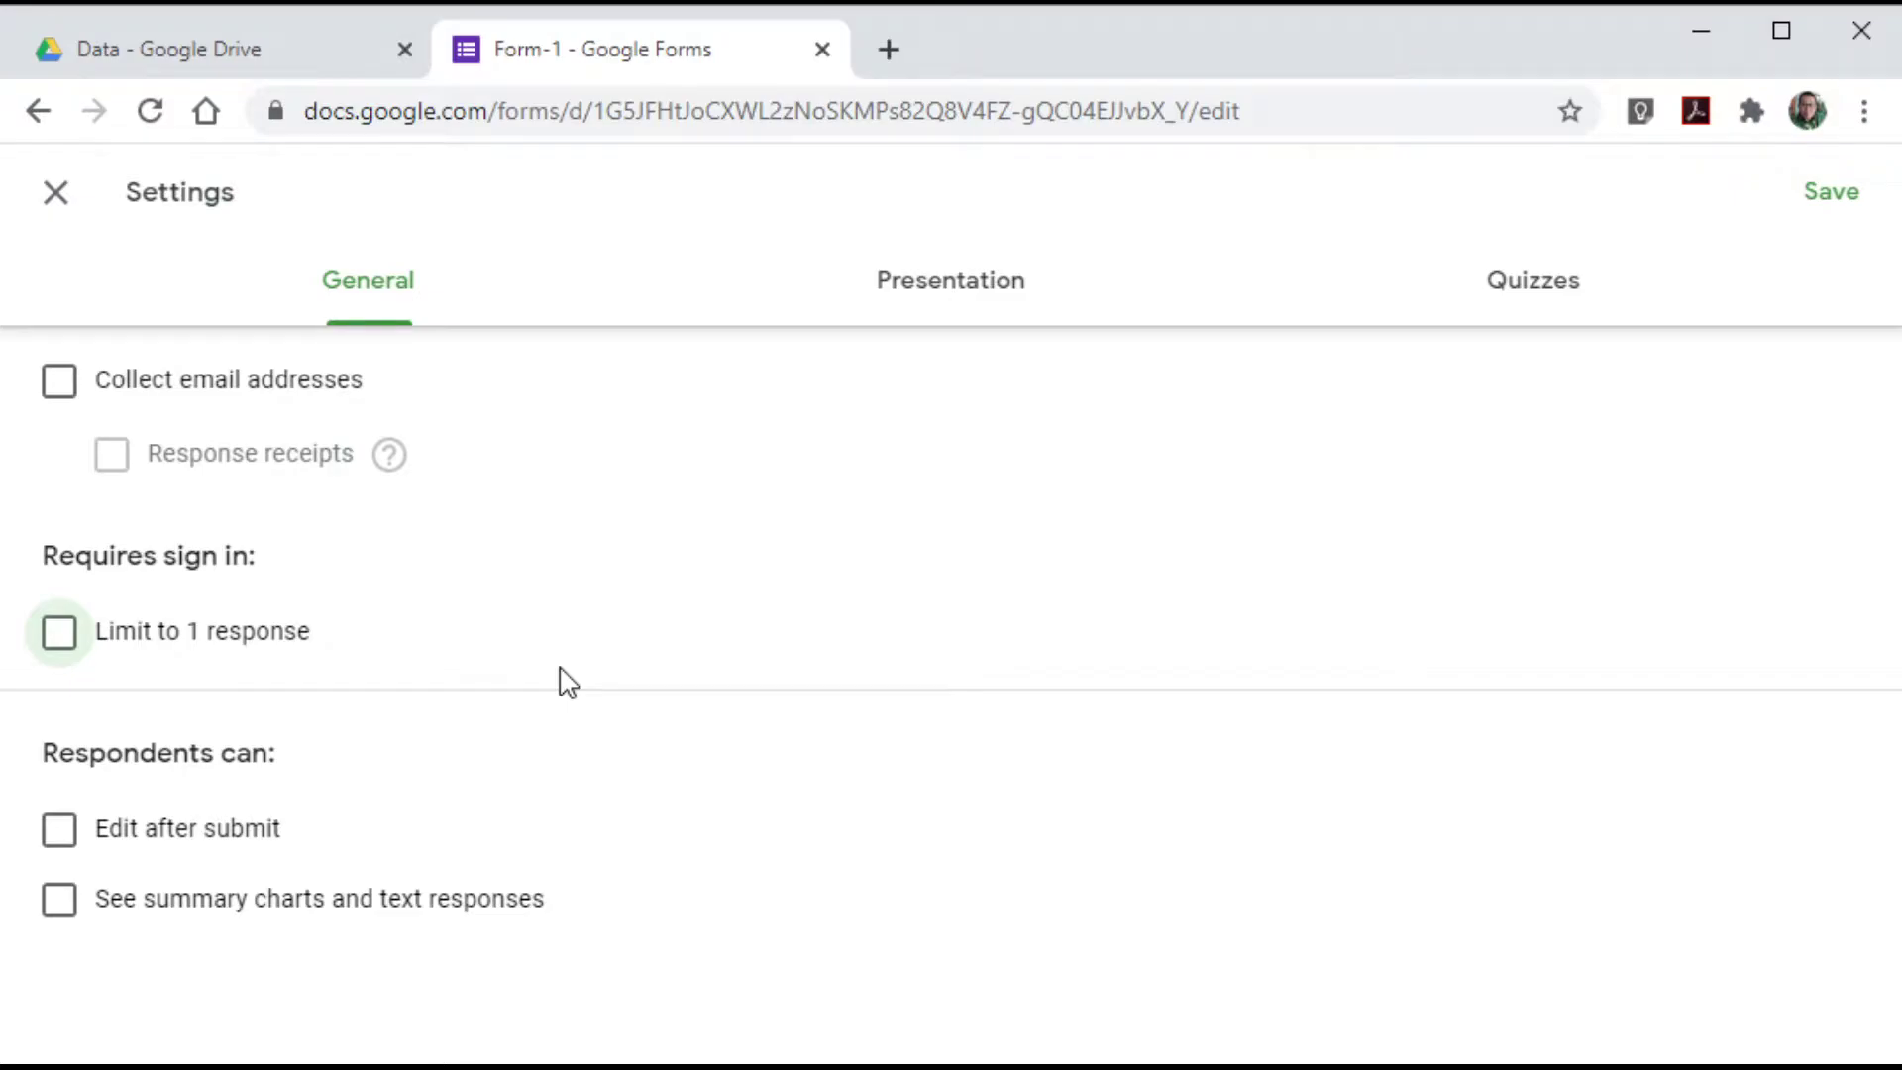
- Review the presentation settings, try Make this a quiz and look through its options, and return to the form's questions
{"action": "left_click", "coordinate": [850, 325]}
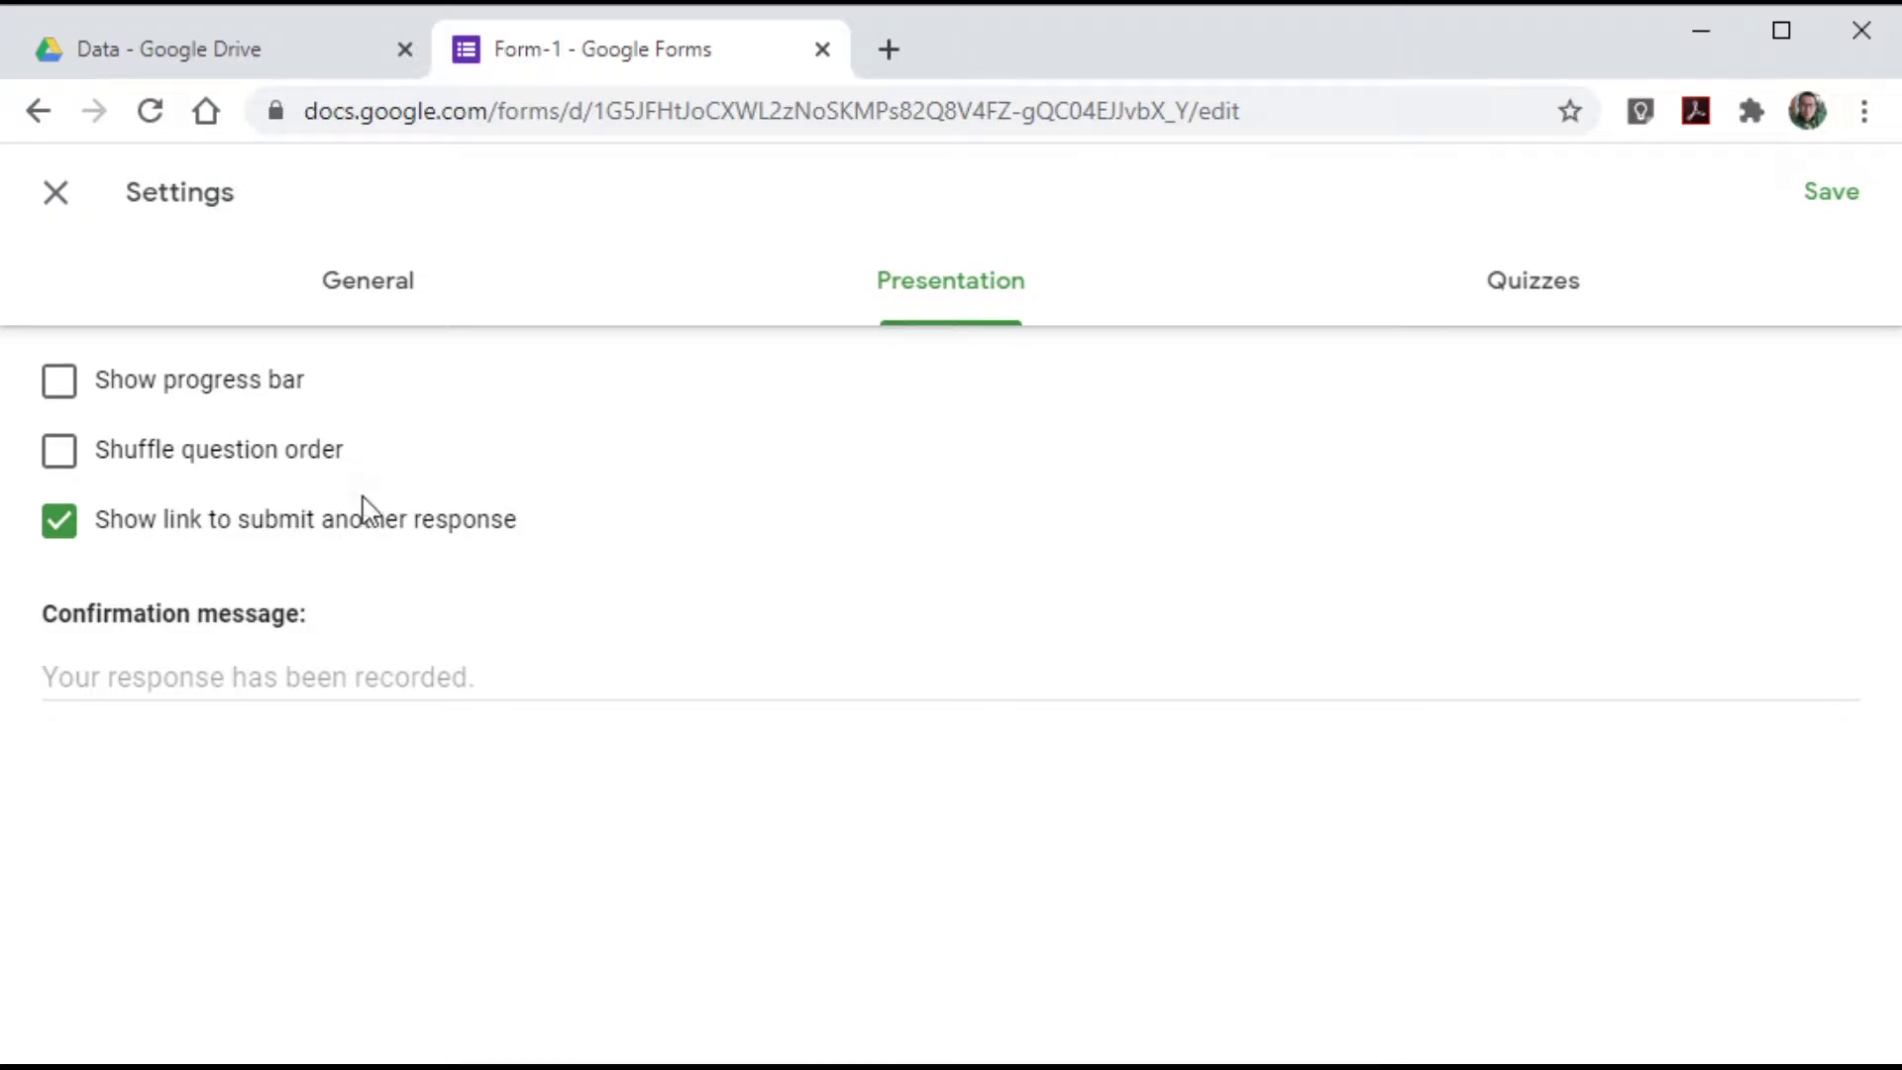
{"action": "left_click", "coordinate": [122, 686]}
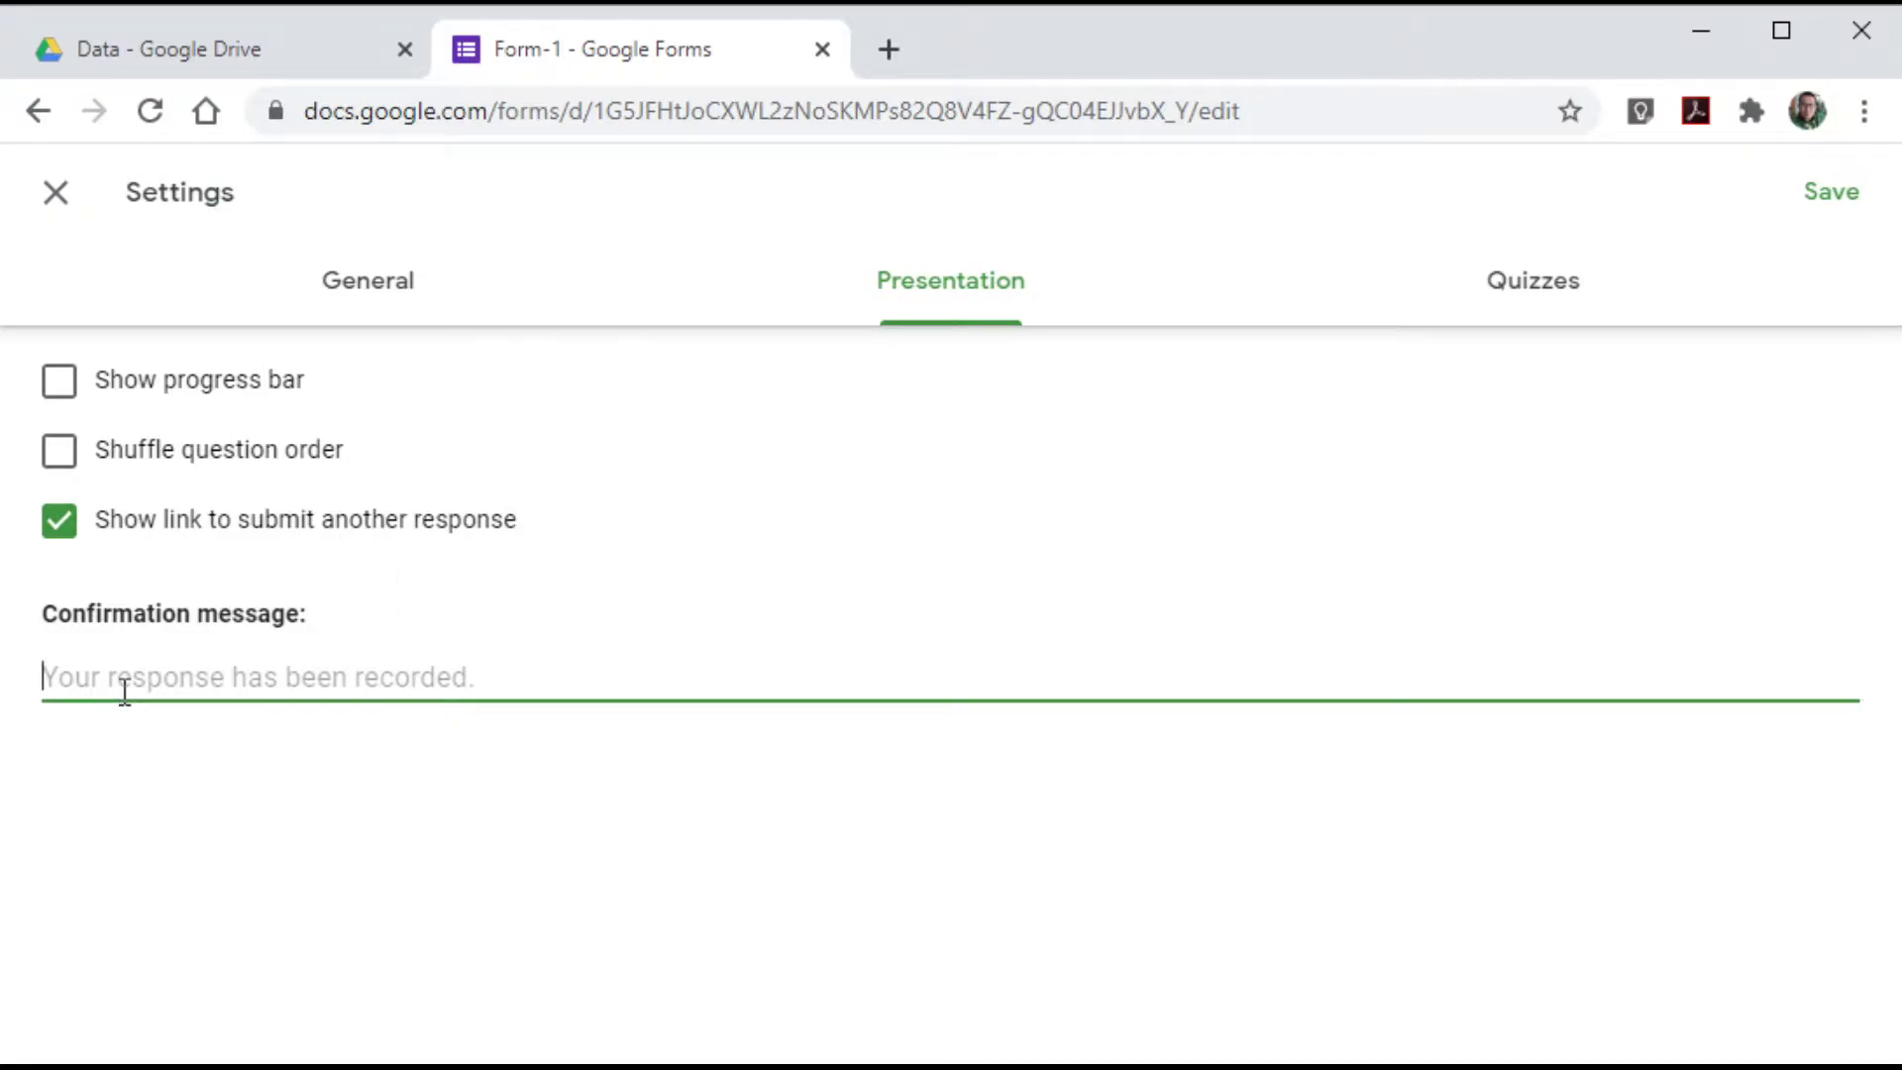
{"action": "left_click", "coordinate": [1511, 289]}
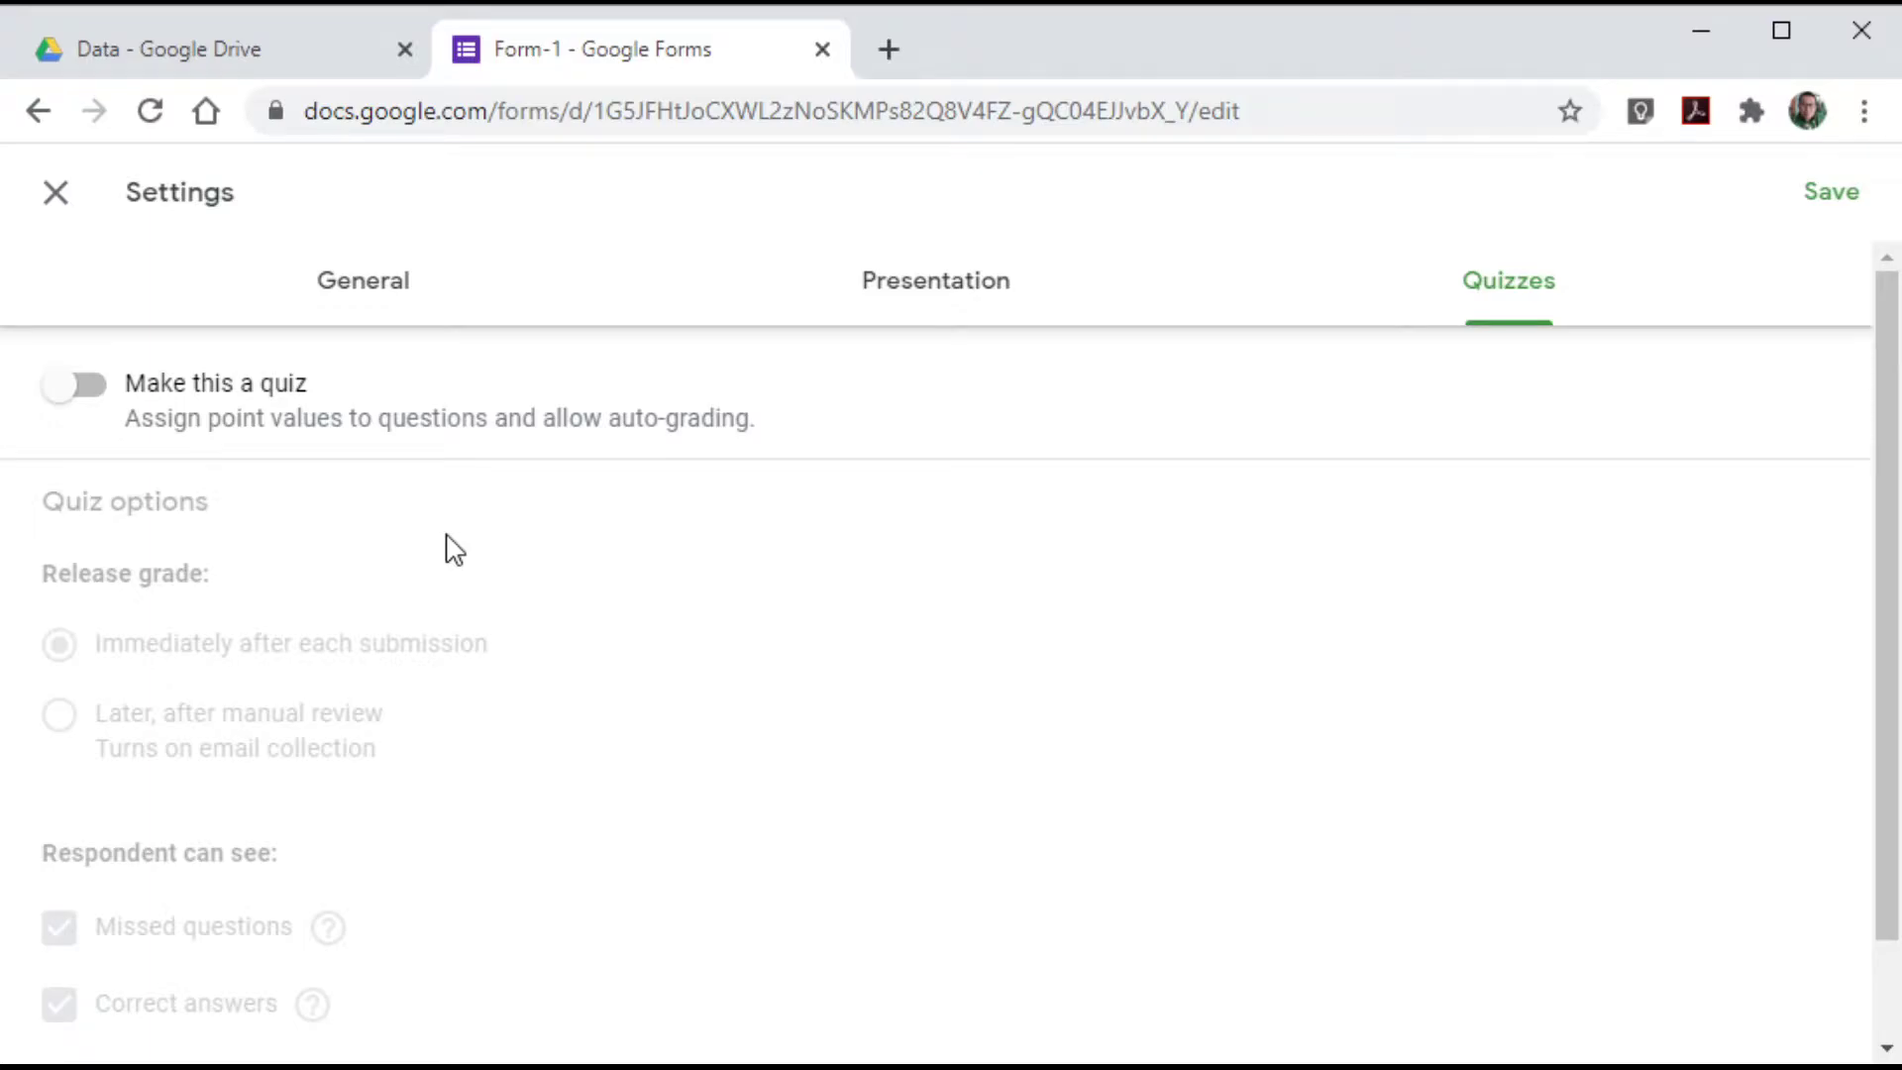
{"action": "left_click", "coordinate": [72, 396]}
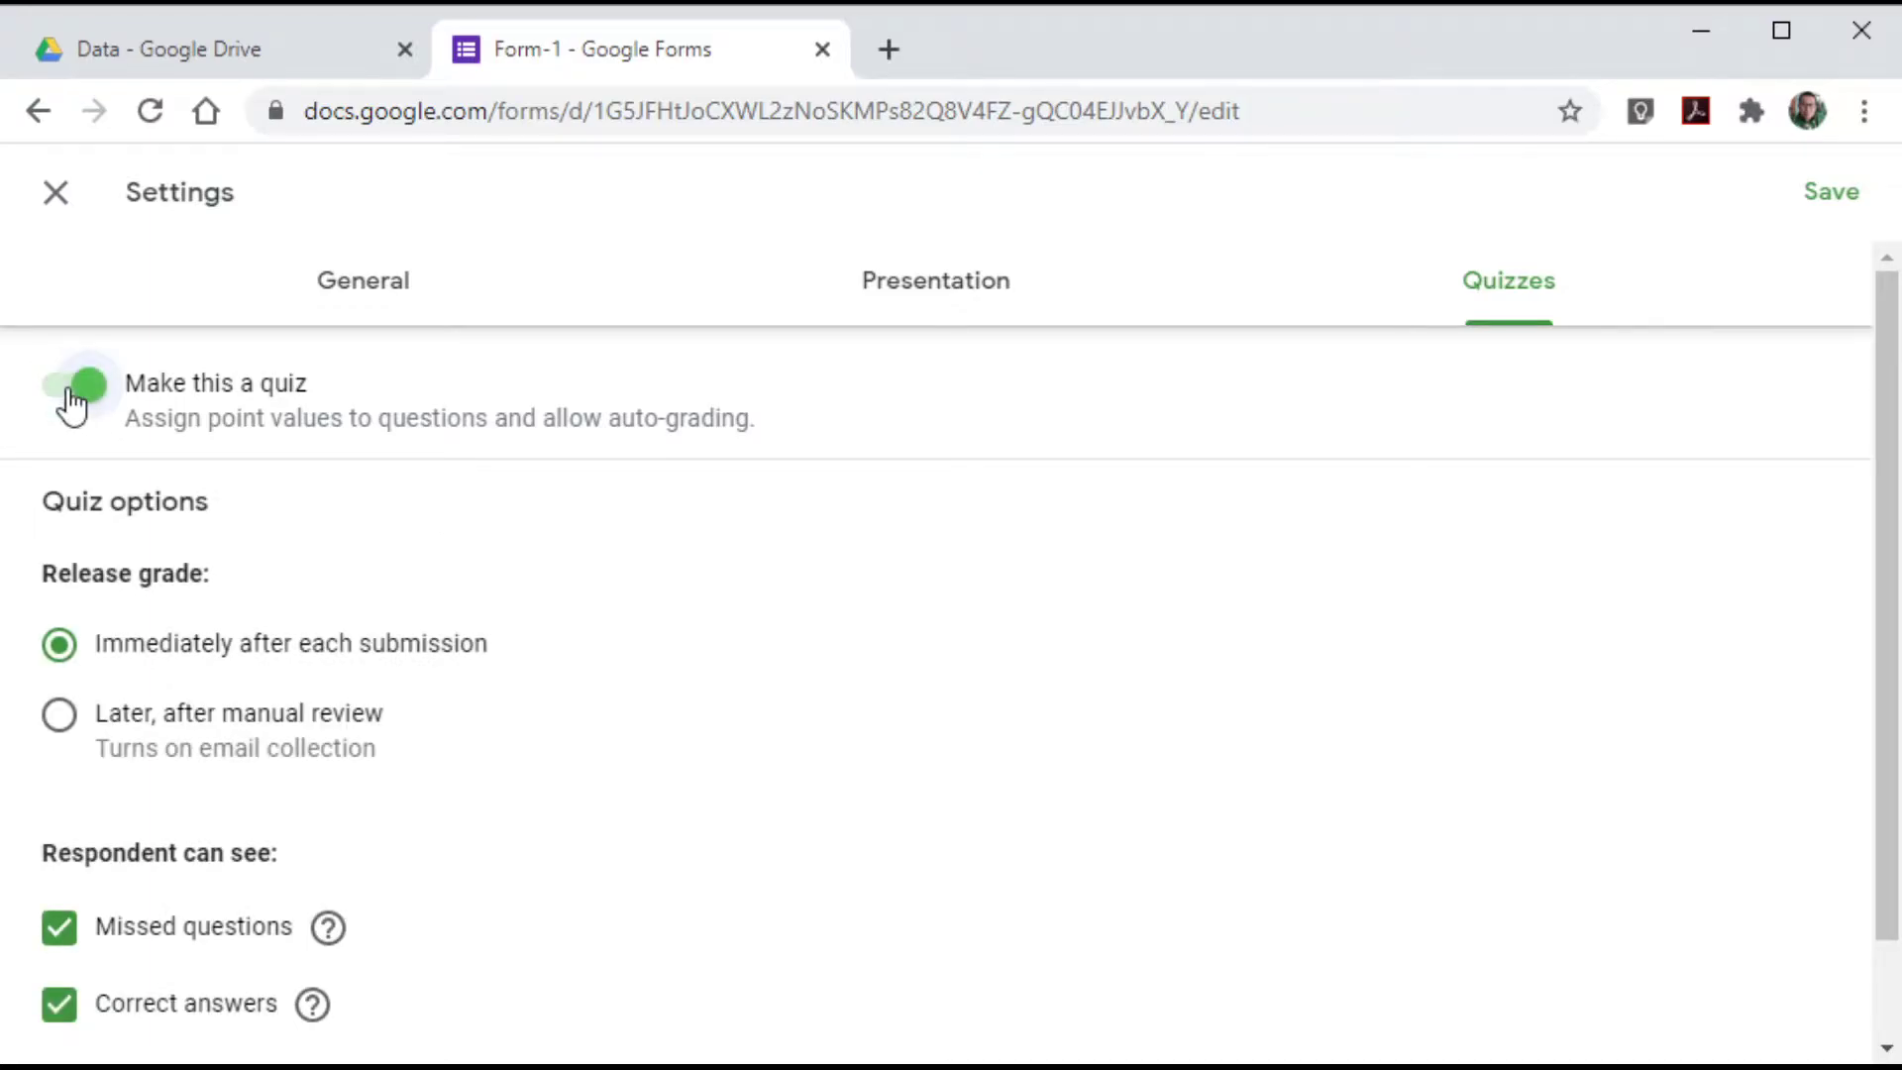
{"action": "scroll", "coordinate": [225, 544], "scroll_direction": "down", "scroll_amount": 1}
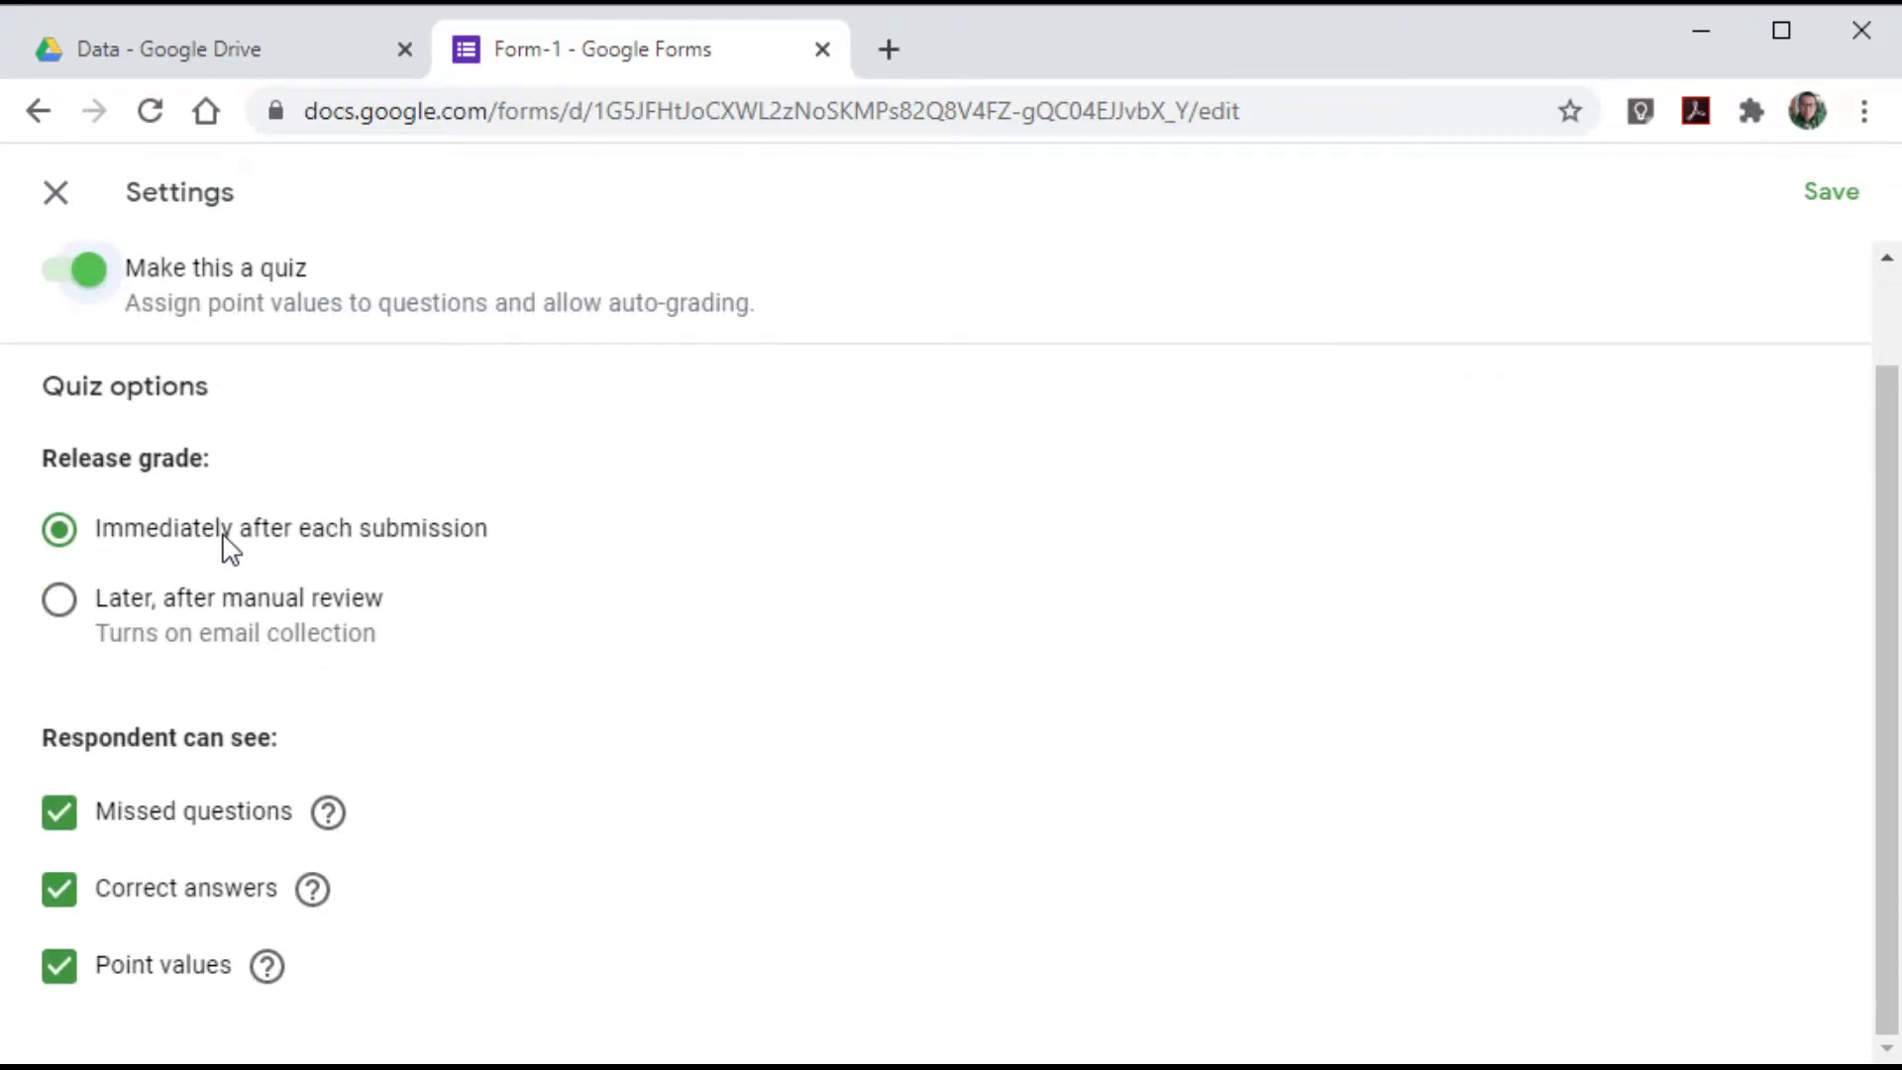
{"action": "scroll", "coordinate": [147, 654], "scroll_direction": "up", "scroll_amount": 1}
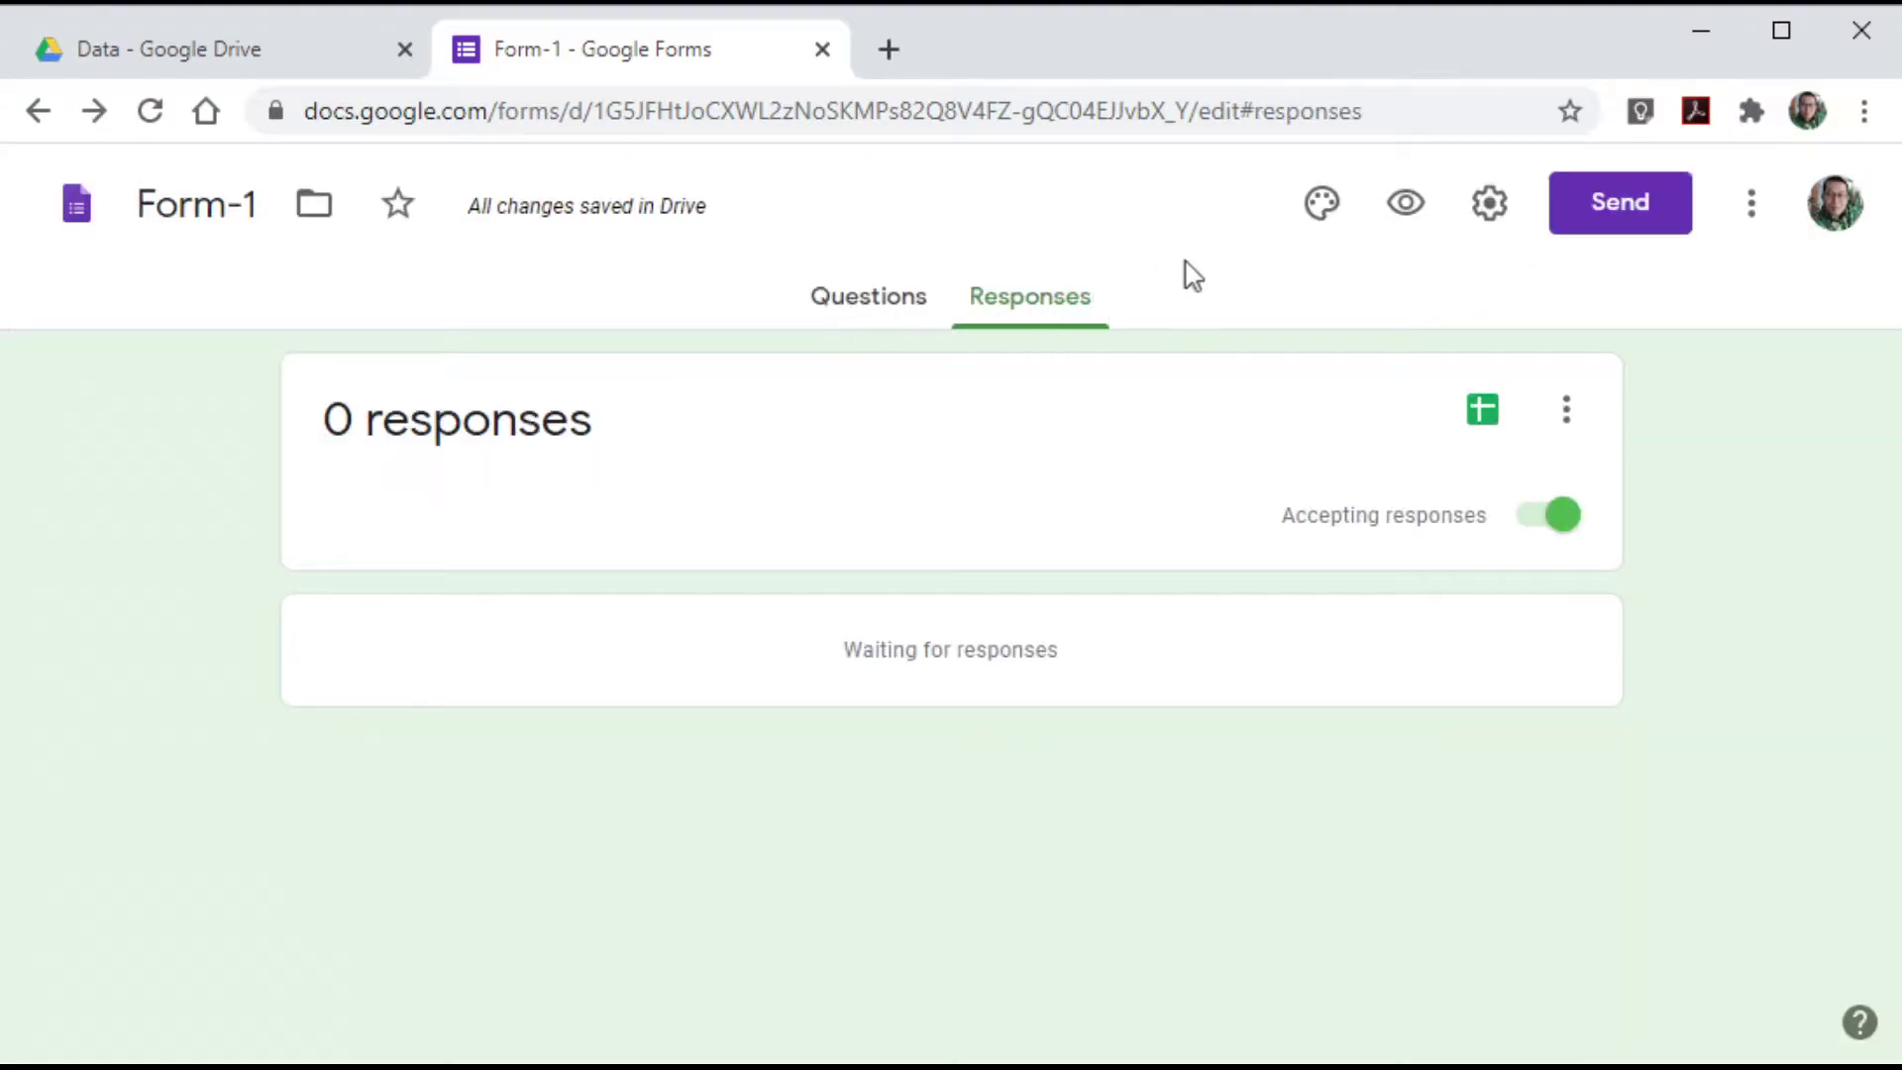
{"action": "left_click", "coordinate": [842, 307]}
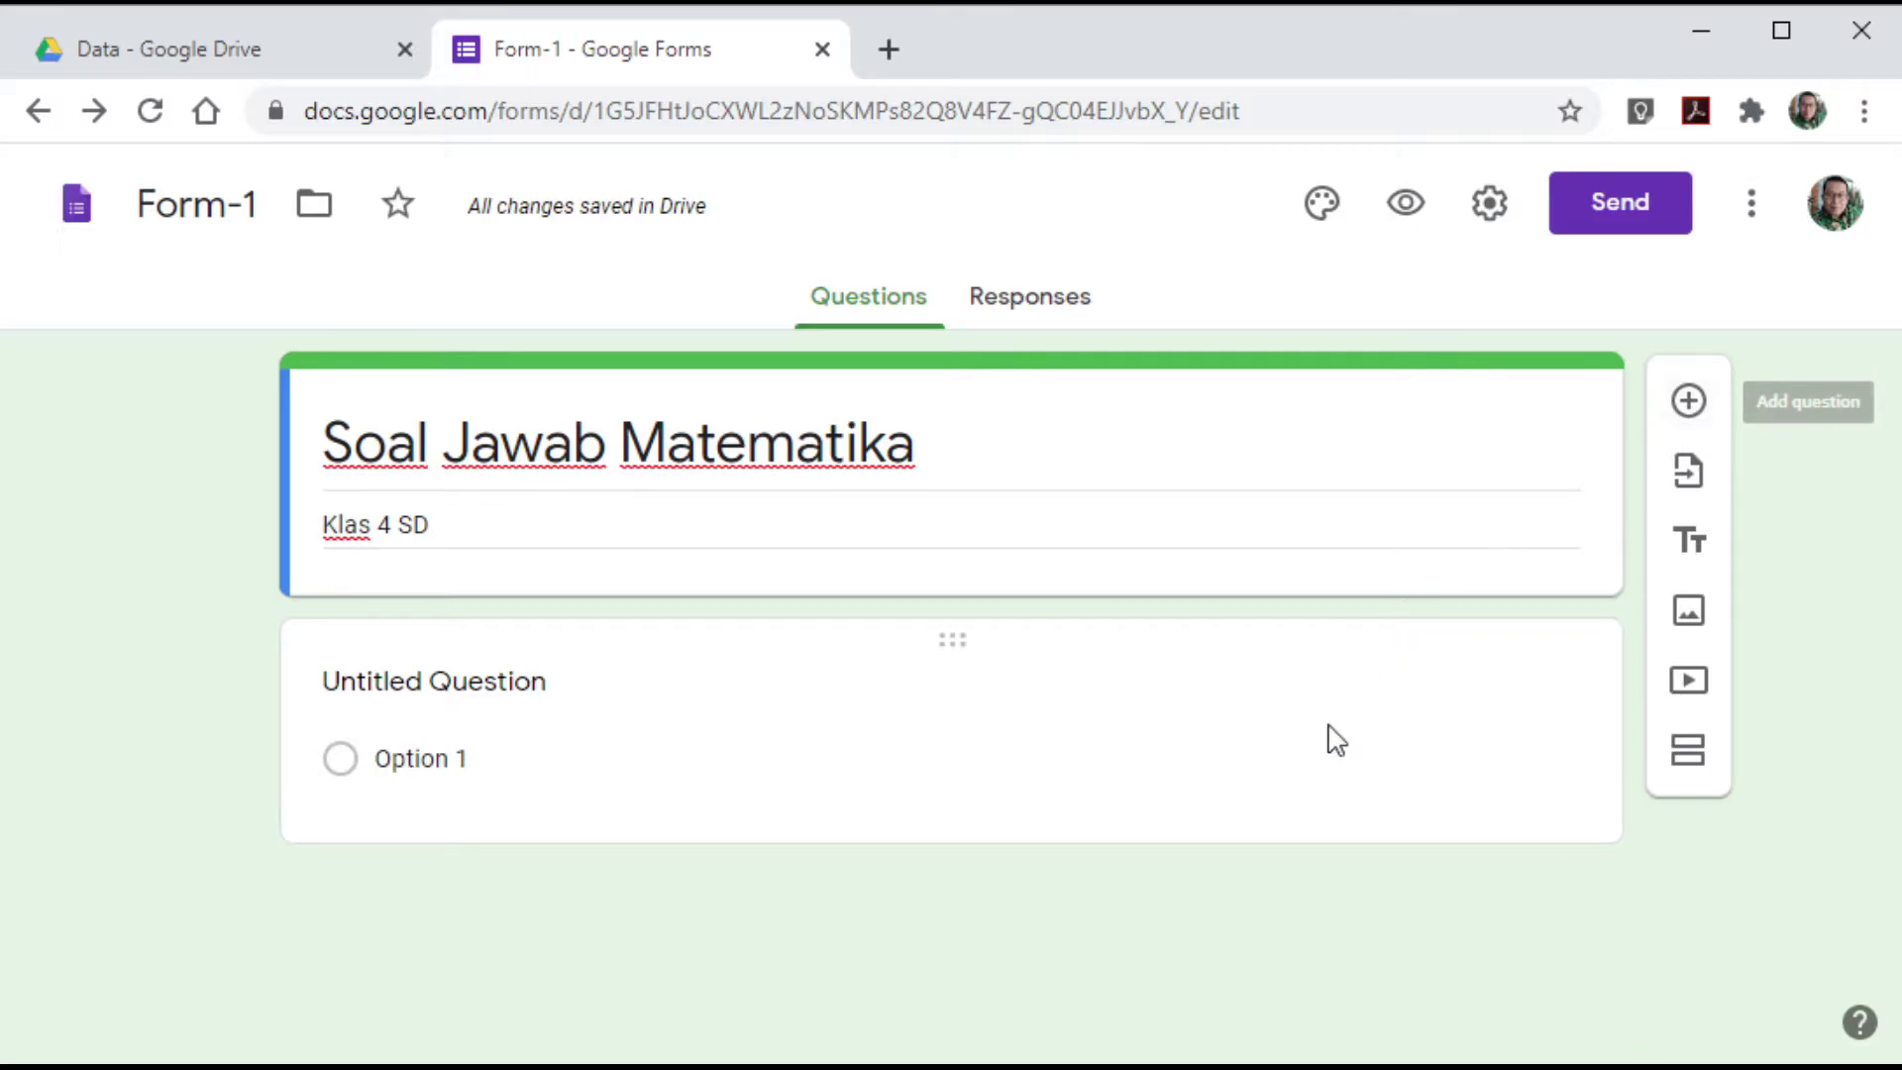
- Add a new question directly below the form's title and description
{"action": "left_click", "coordinate": [1690, 407]}
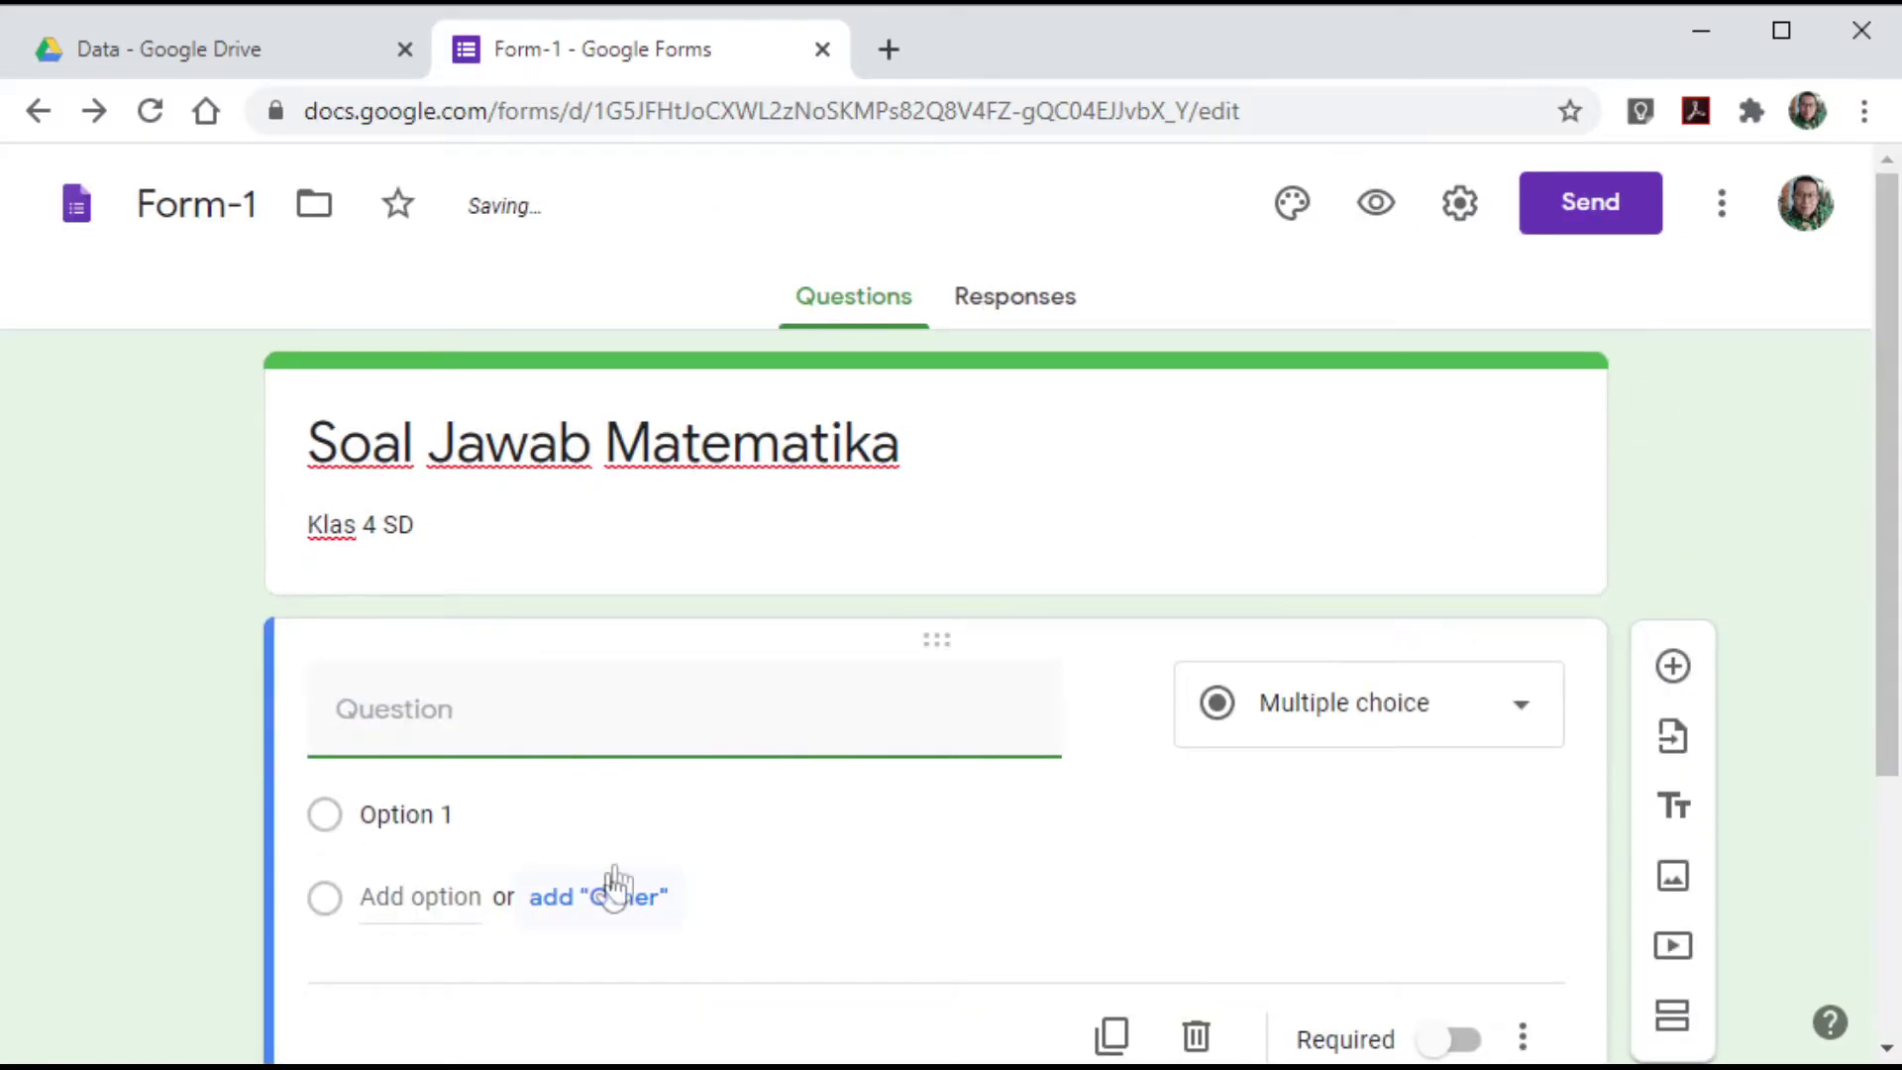
{"action": "scroll", "coordinate": [687, 713], "scroll_direction": "down", "scroll_amount": 4}
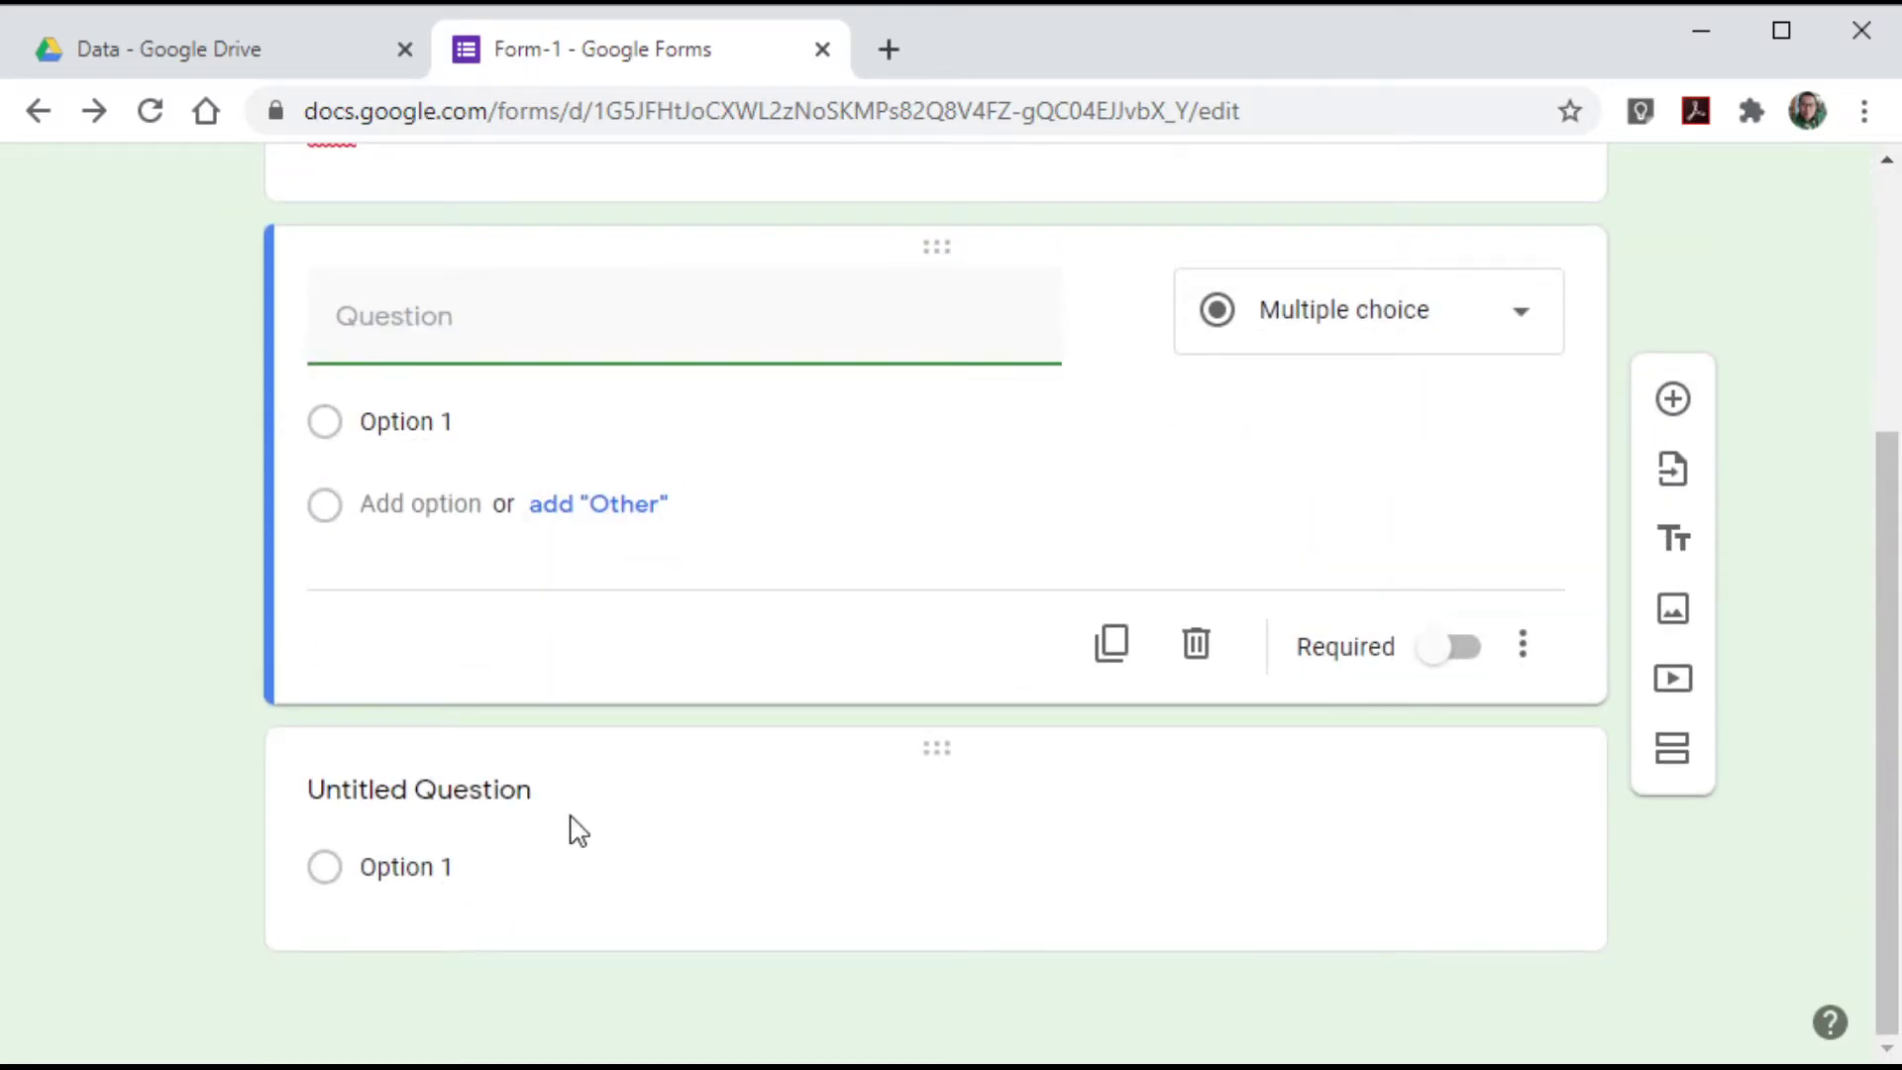
{"action": "scroll", "coordinate": [585, 812], "scroll_direction": "up", "scroll_amount": 4}
{"action": "scroll", "coordinate": [797, 782], "scroll_direction": "down", "scroll_amount": 3}
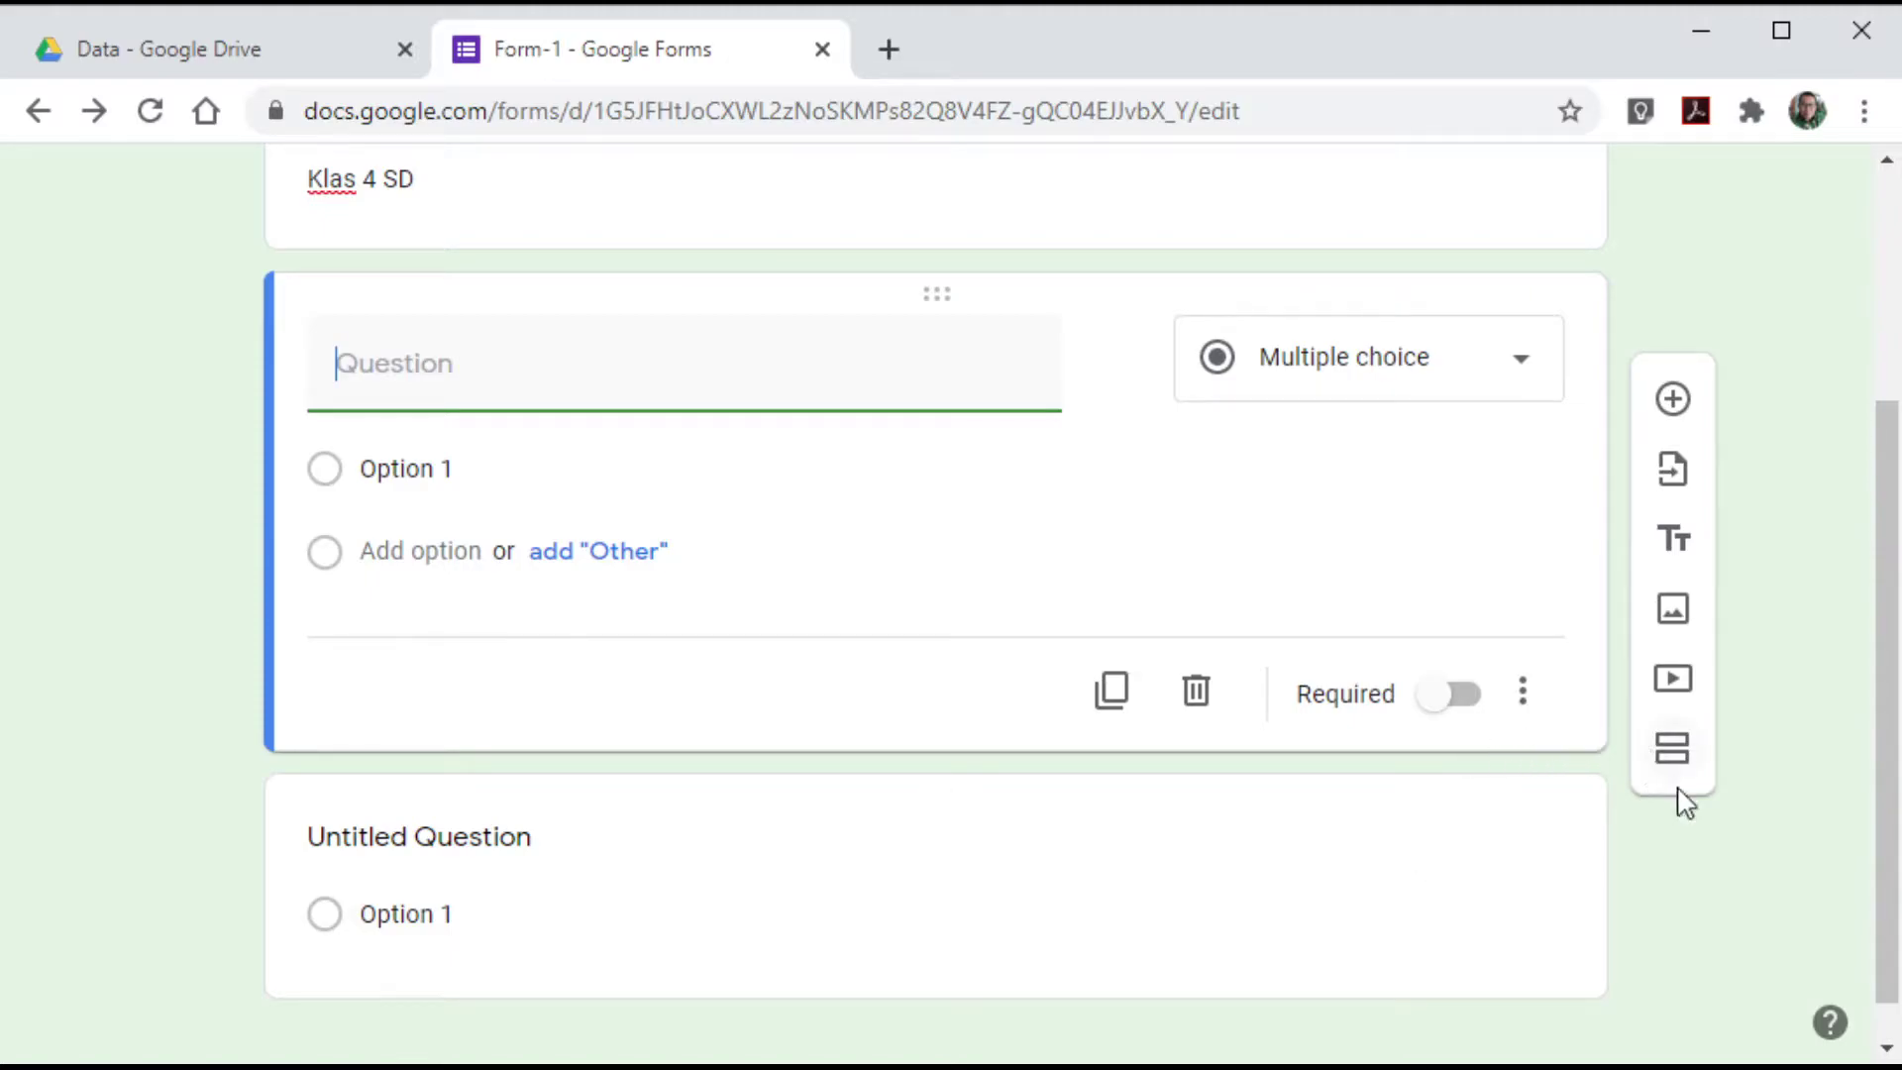
{"action": "scroll", "coordinate": [1683, 803], "scroll_direction": "down", "scroll_amount": 1}
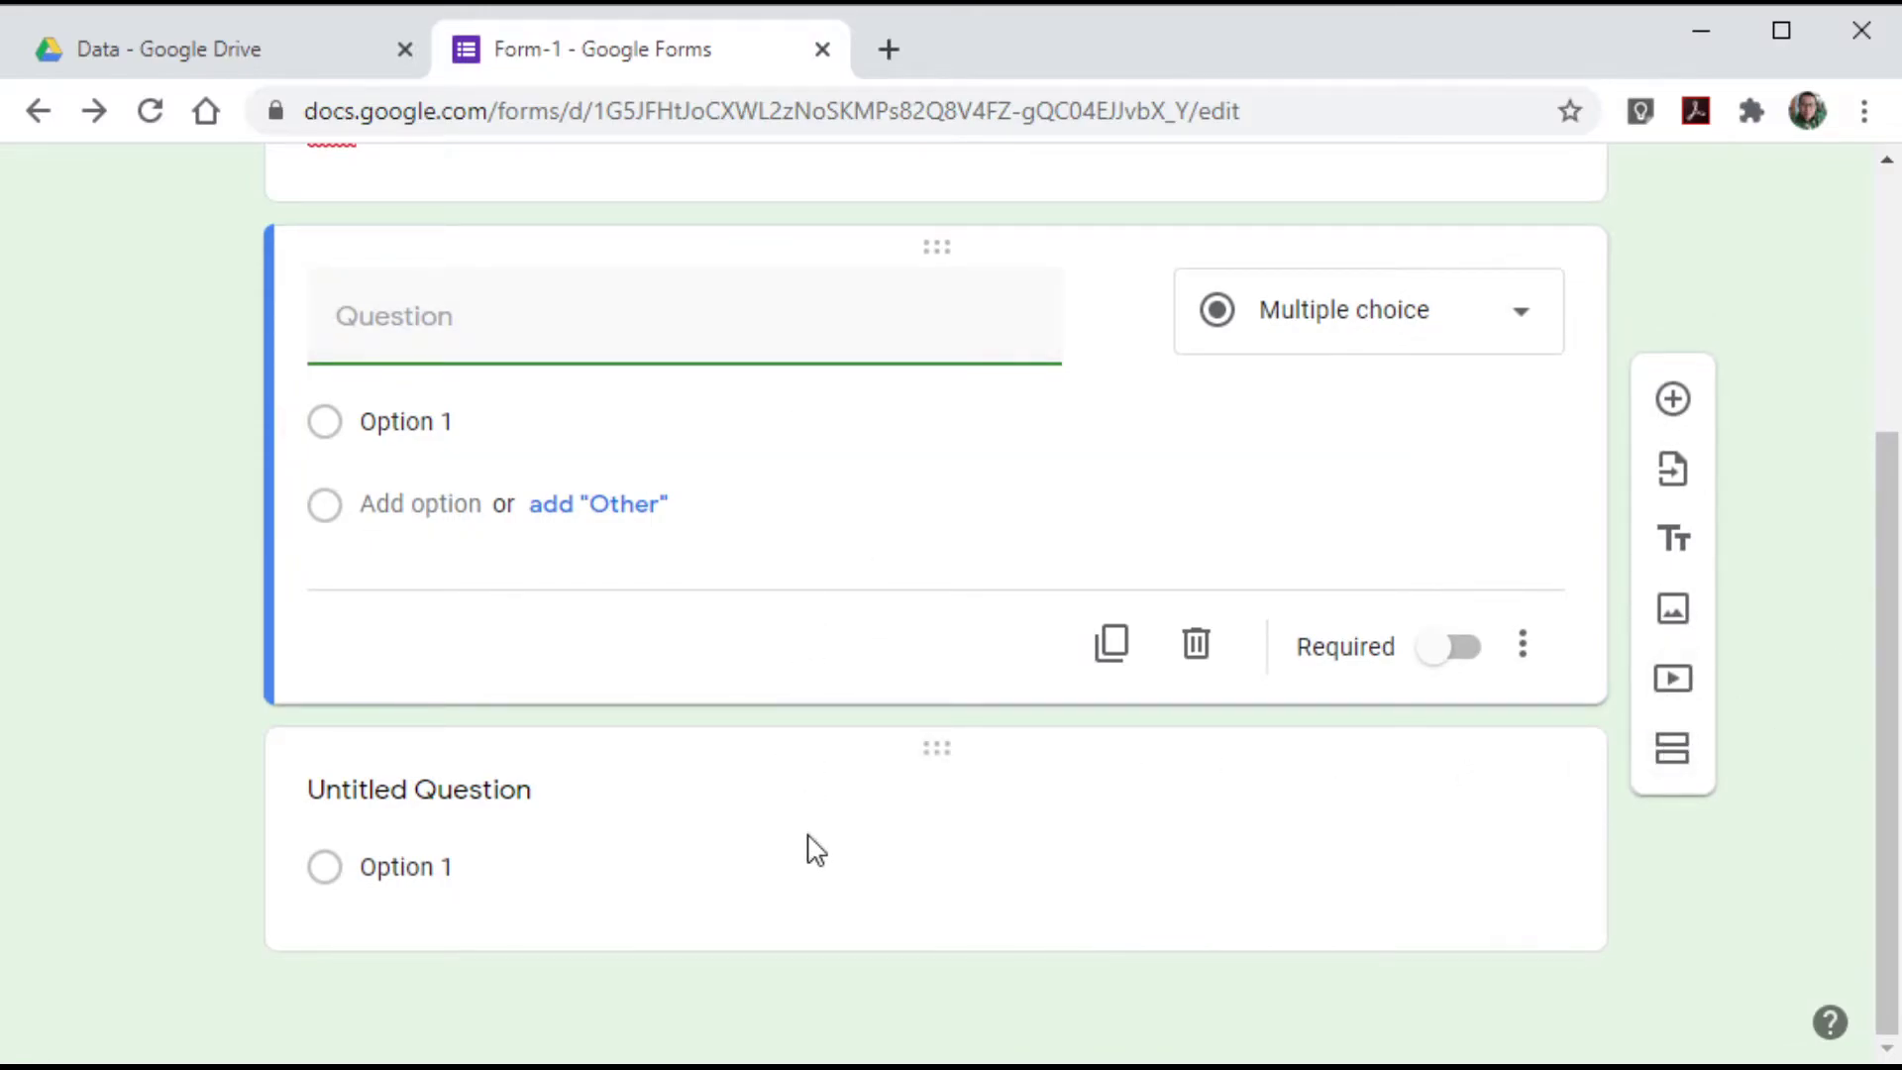
- Try adding two sections below the new question, and delete them together with the untitled question they contain
{"action": "left_click", "coordinate": [1673, 764]}
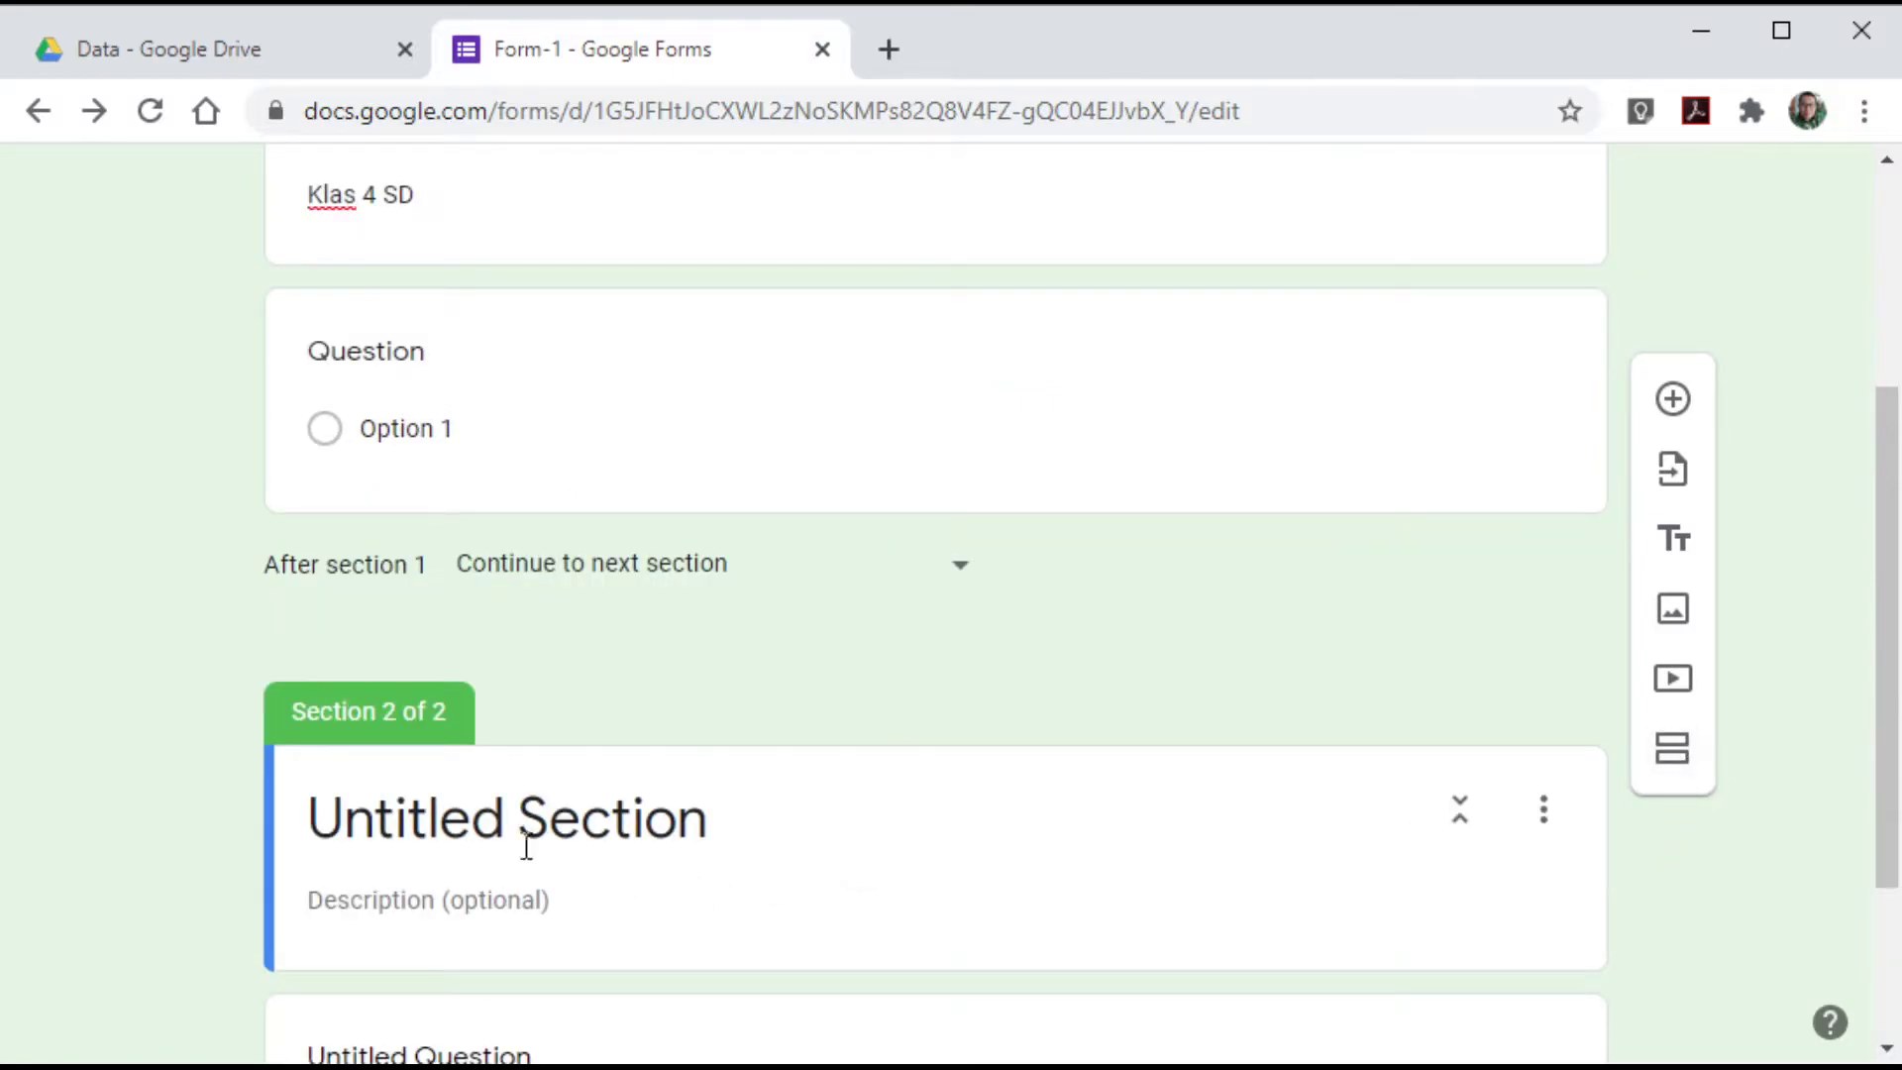
{"action": "scroll", "coordinate": [466, 837], "scroll_direction": "up", "scroll_amount": 4}
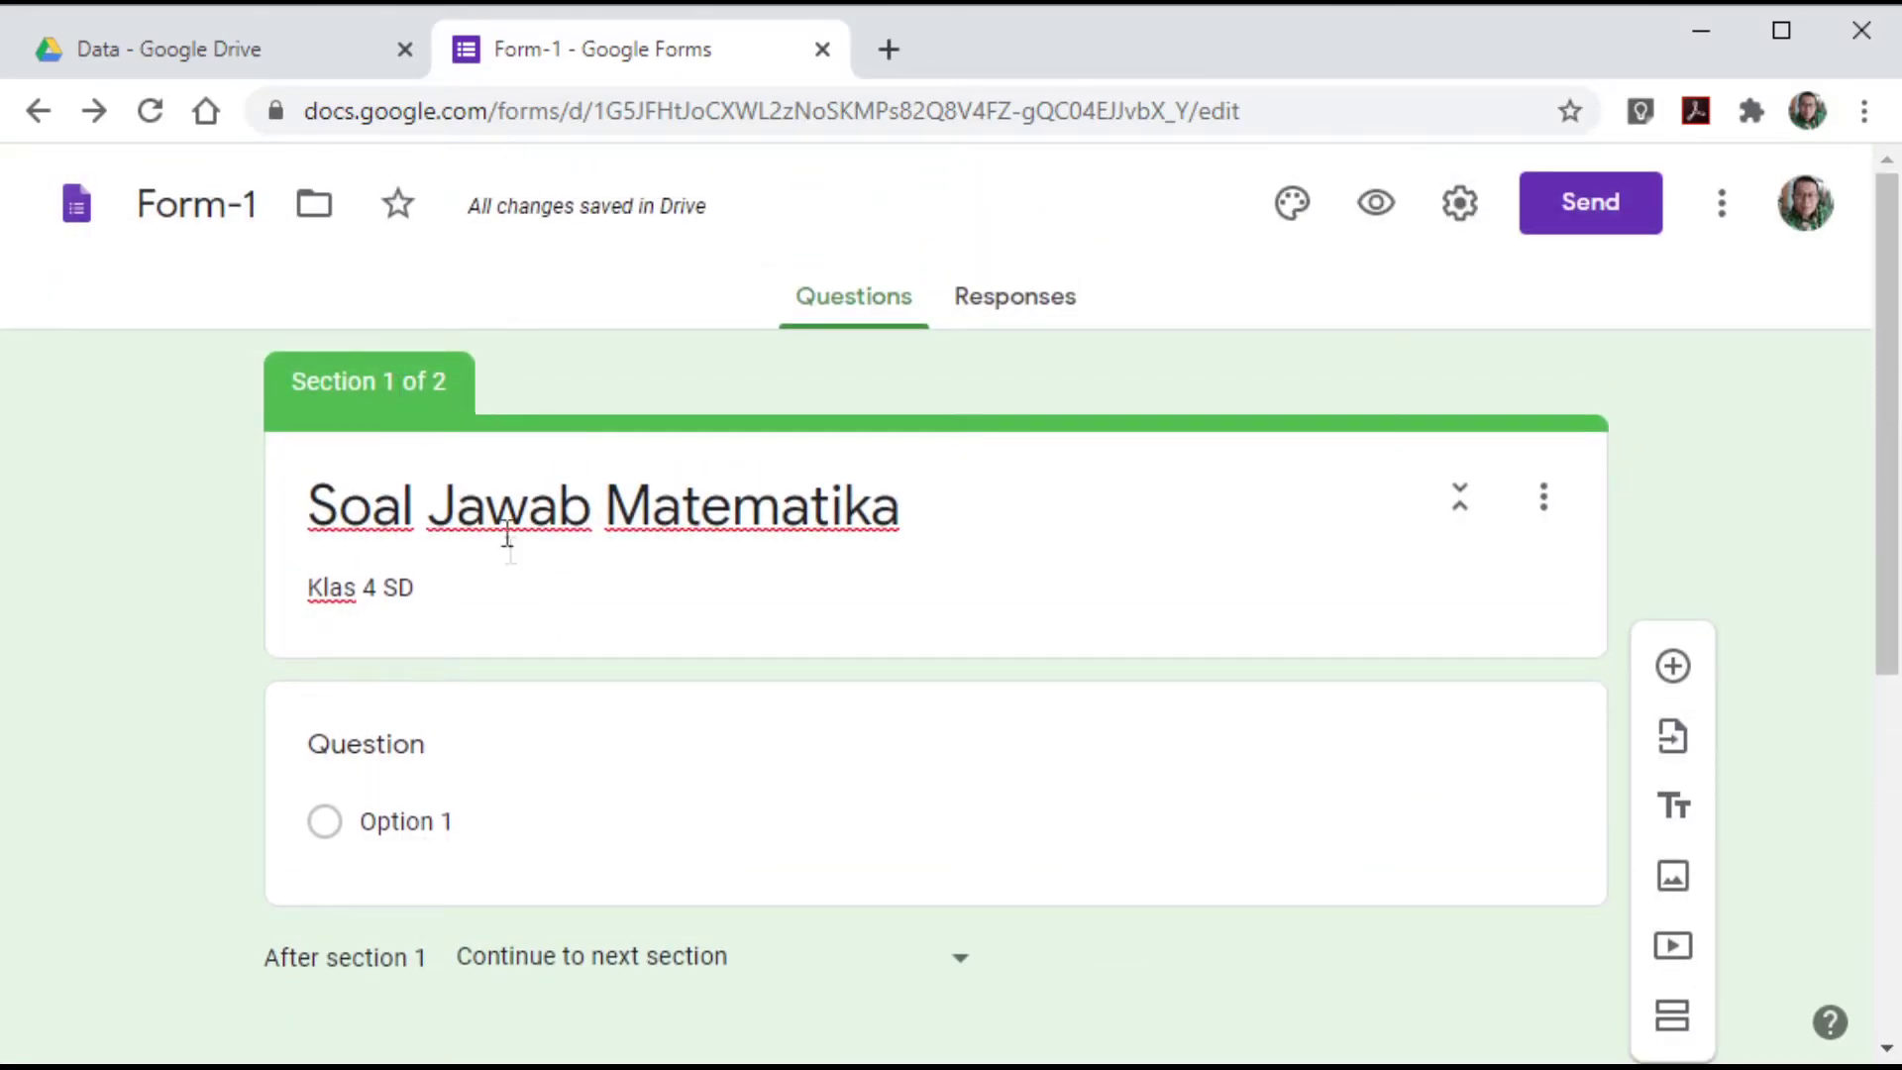
{"action": "scroll", "coordinate": [509, 573], "scroll_direction": "down", "scroll_amount": 6}
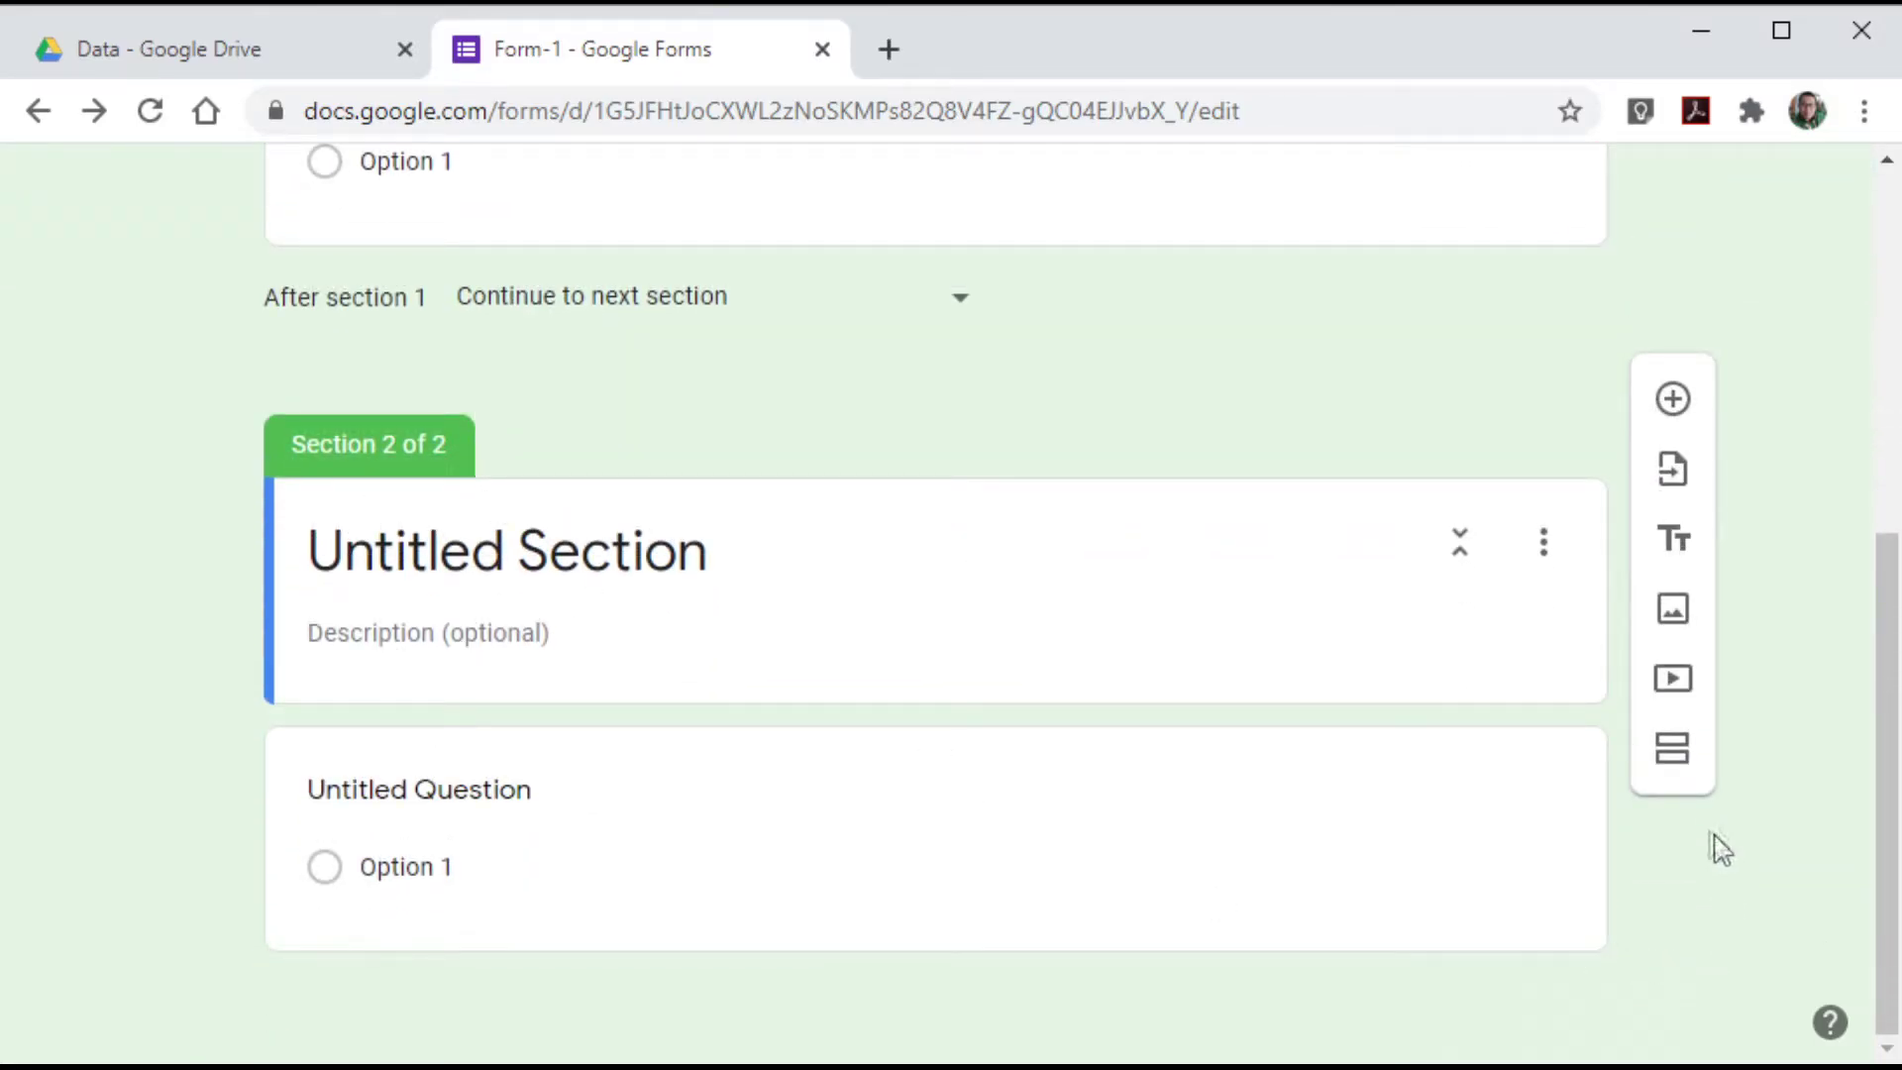
{"action": "left_click", "coordinate": [1675, 759]}
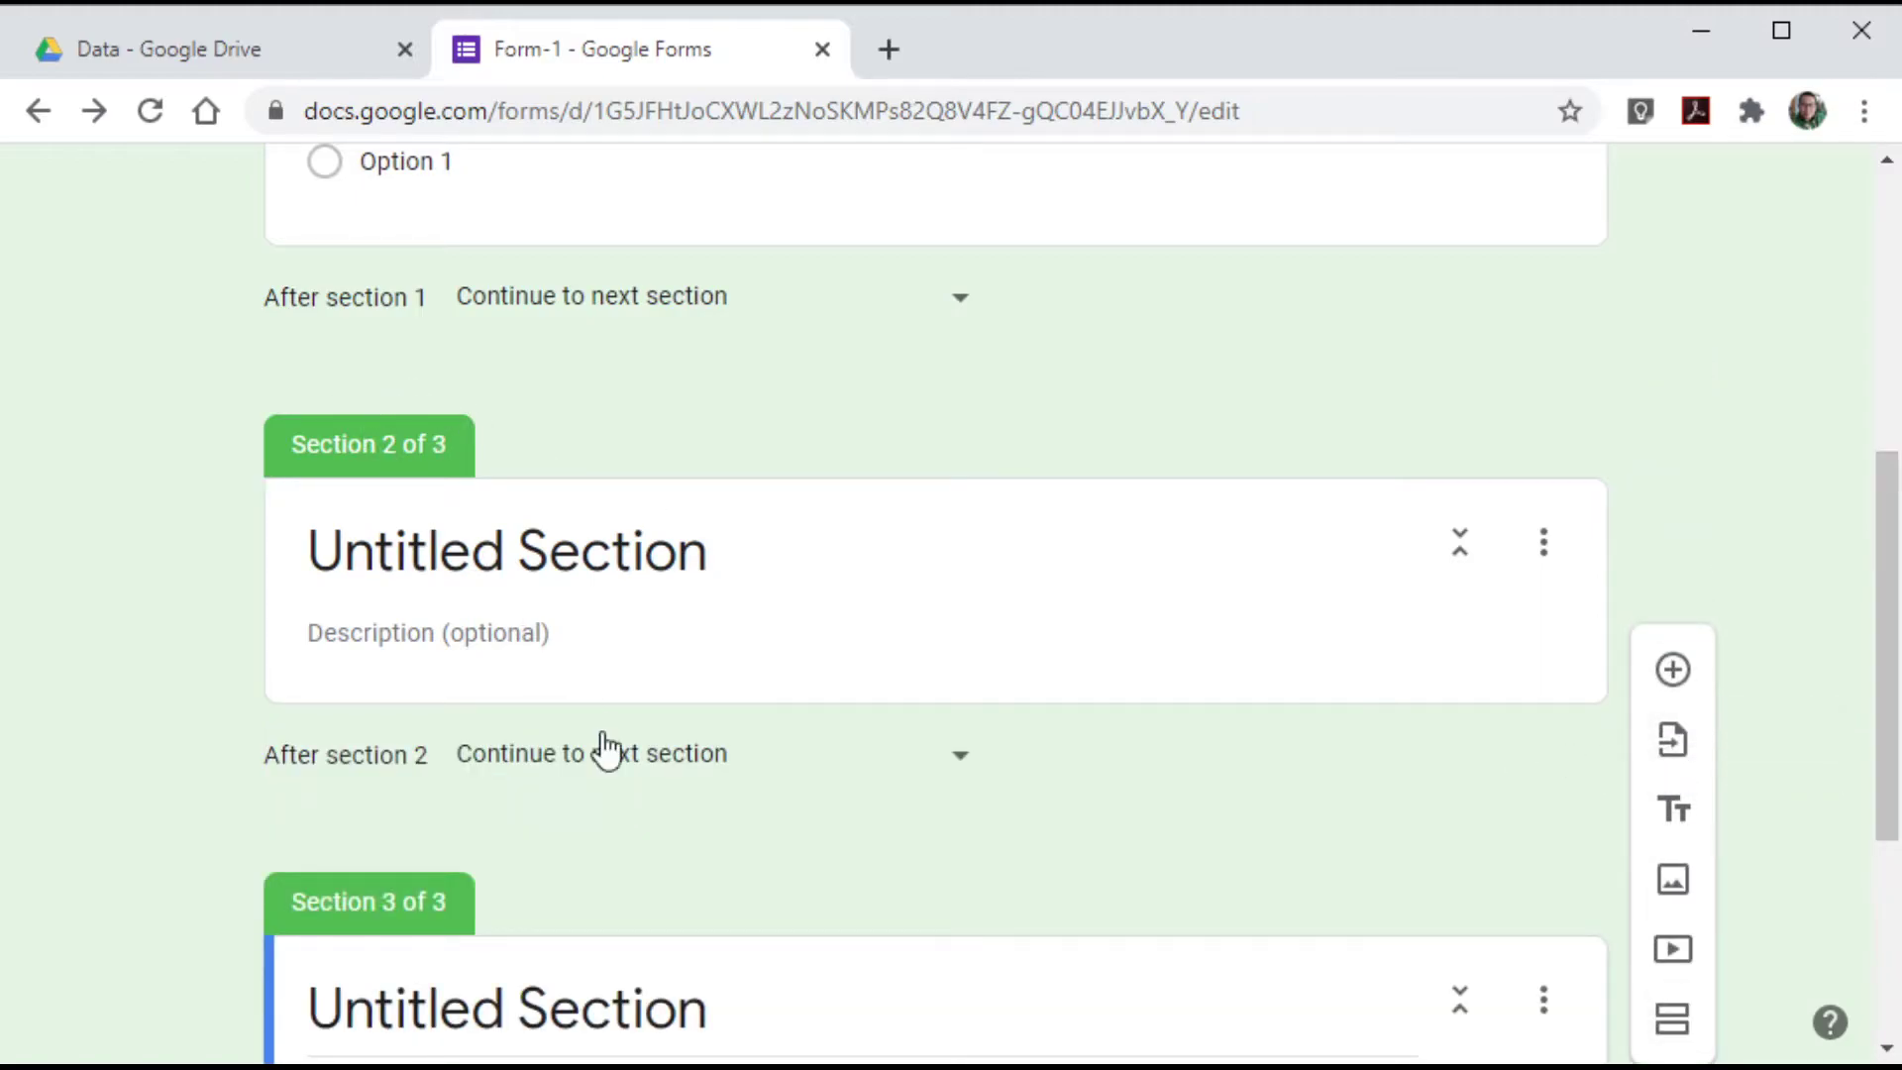
{"action": "scroll", "coordinate": [607, 747], "scroll_direction": "down", "scroll_amount": 5}
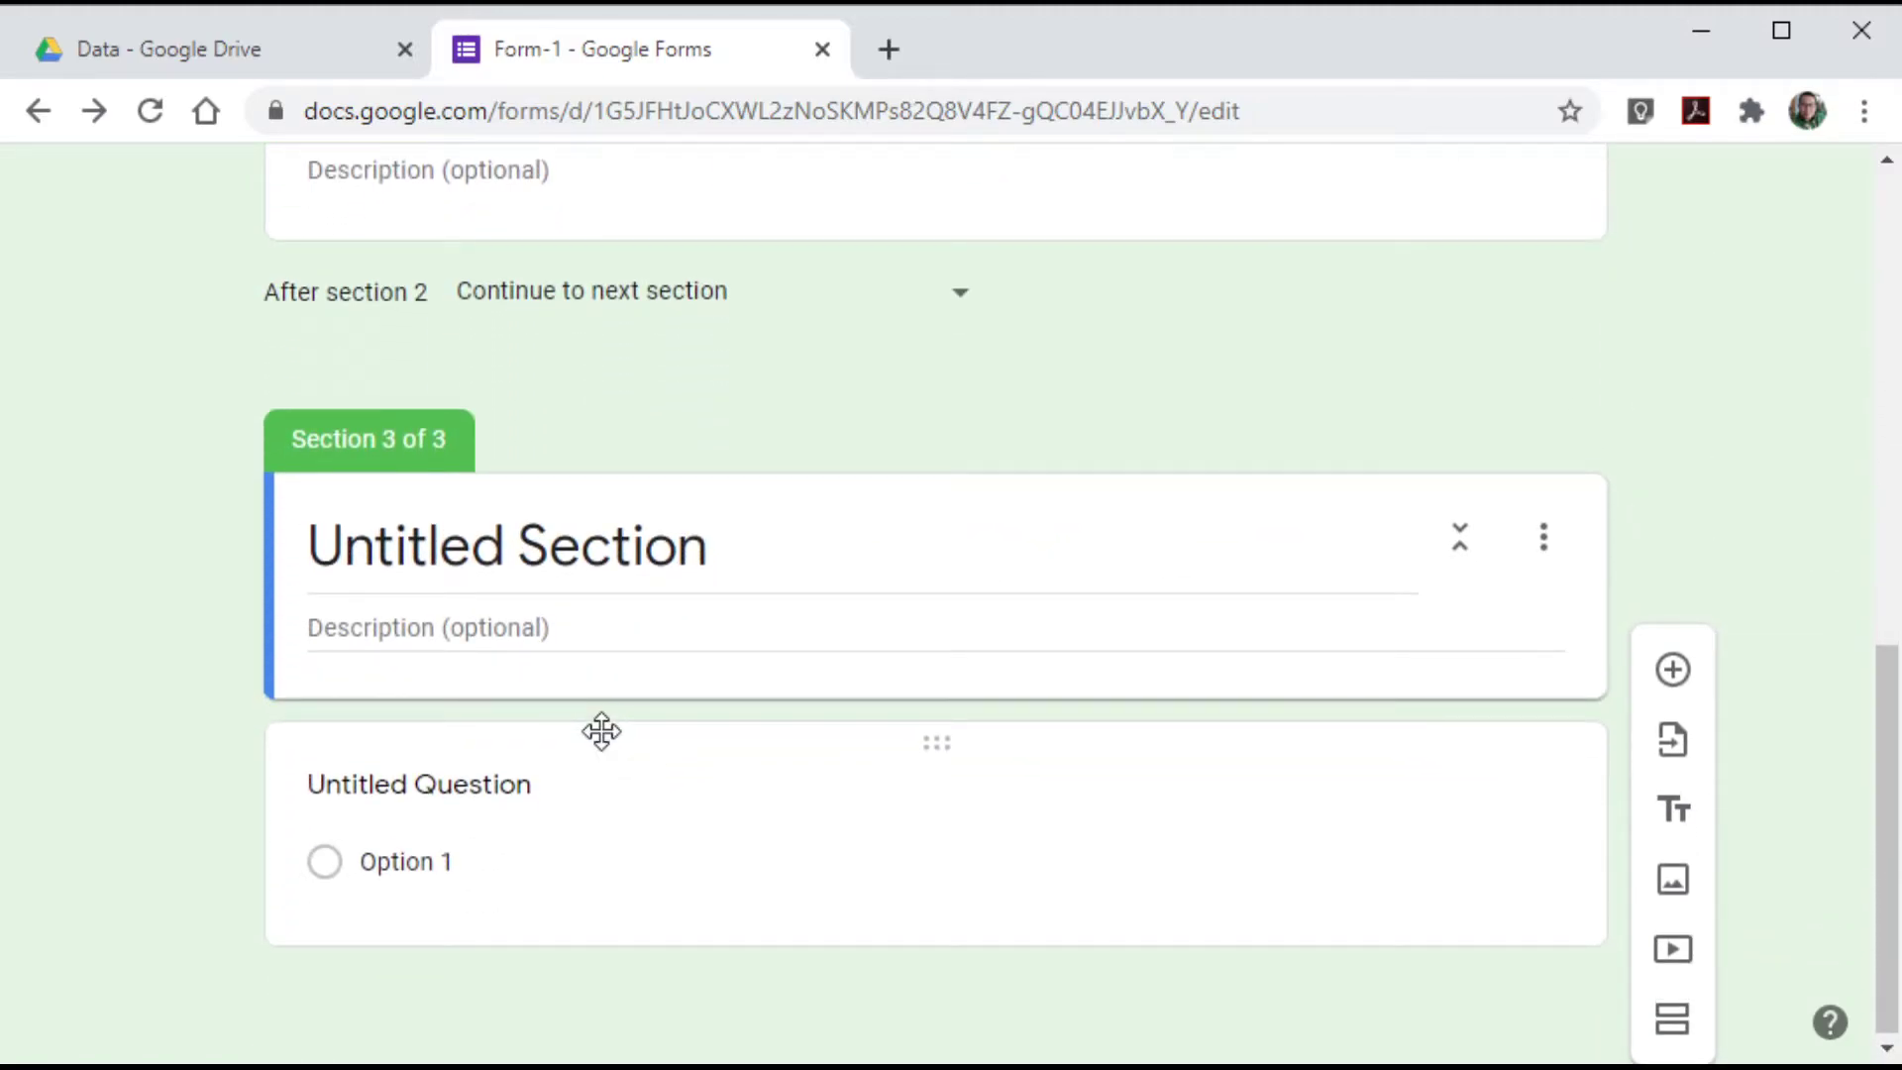
{"action": "left_click", "coordinate": [1541, 541]}
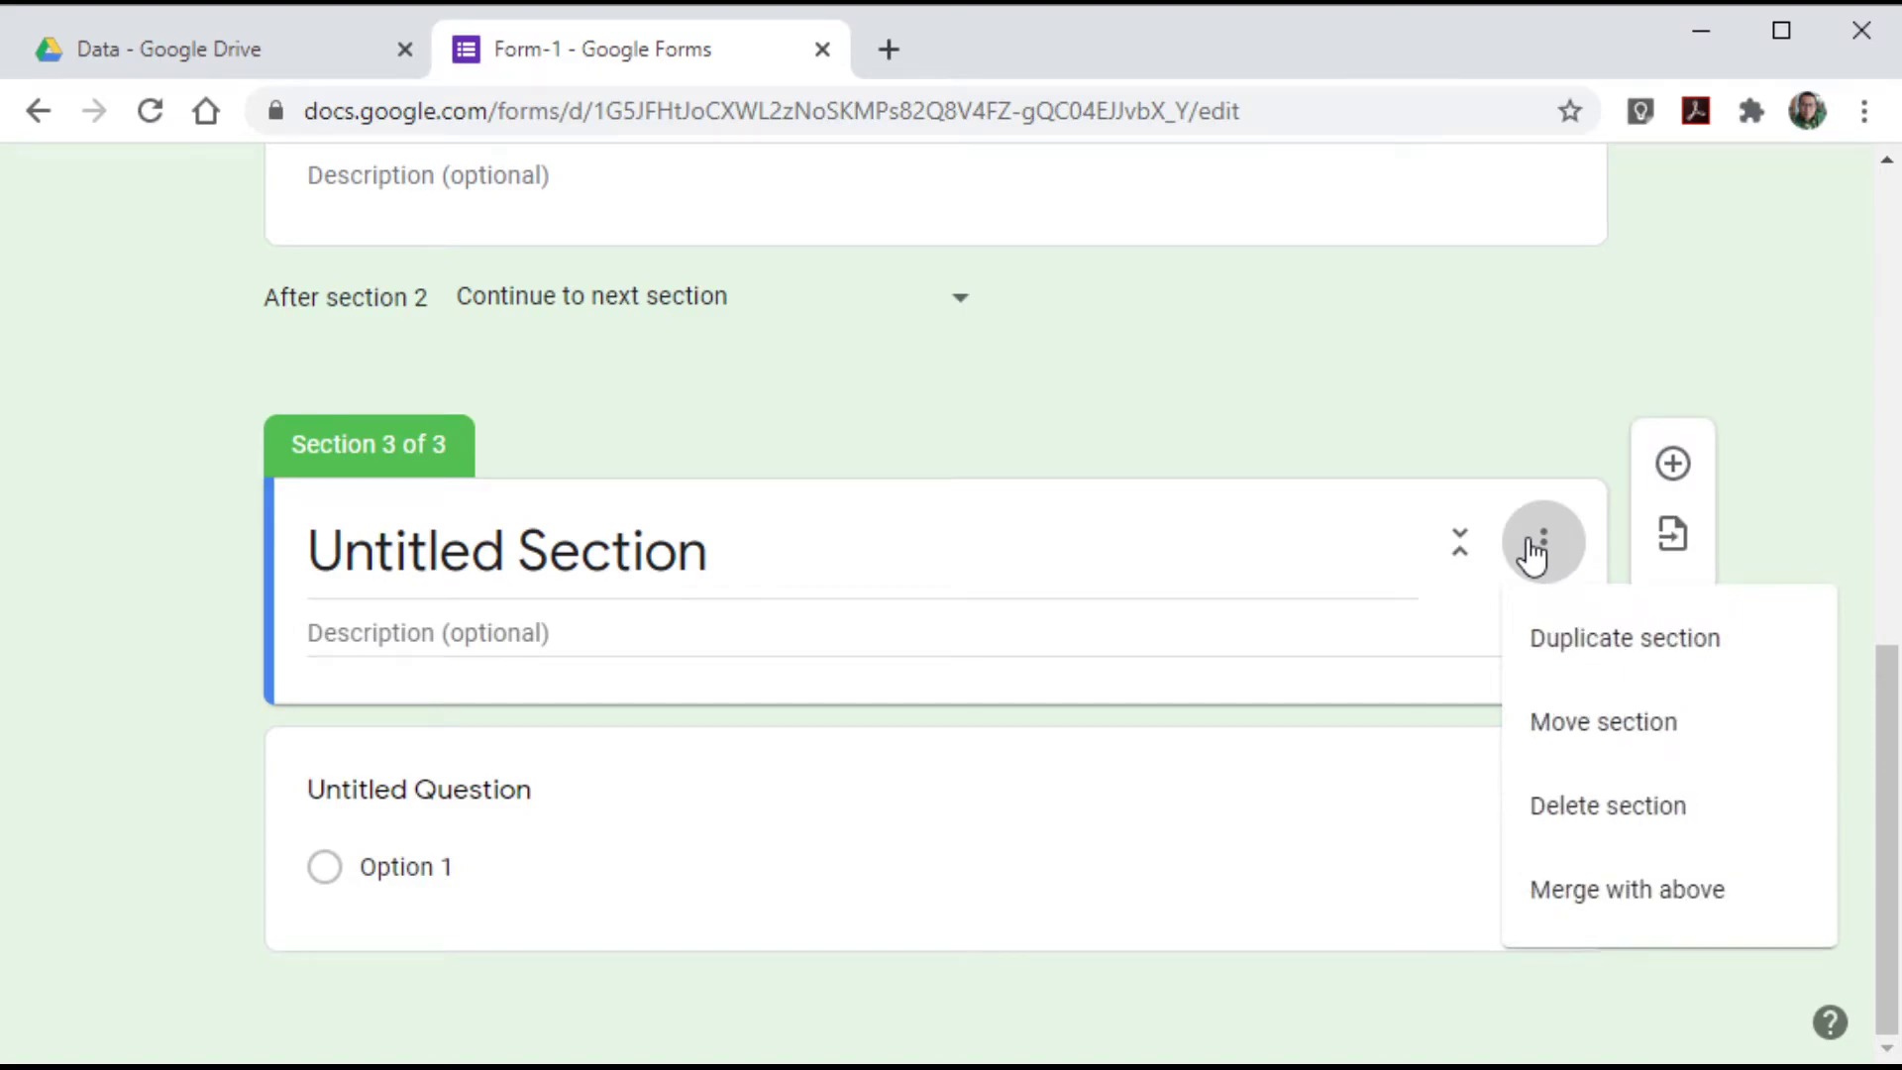
{"action": "left_click", "coordinate": [1570, 807]}
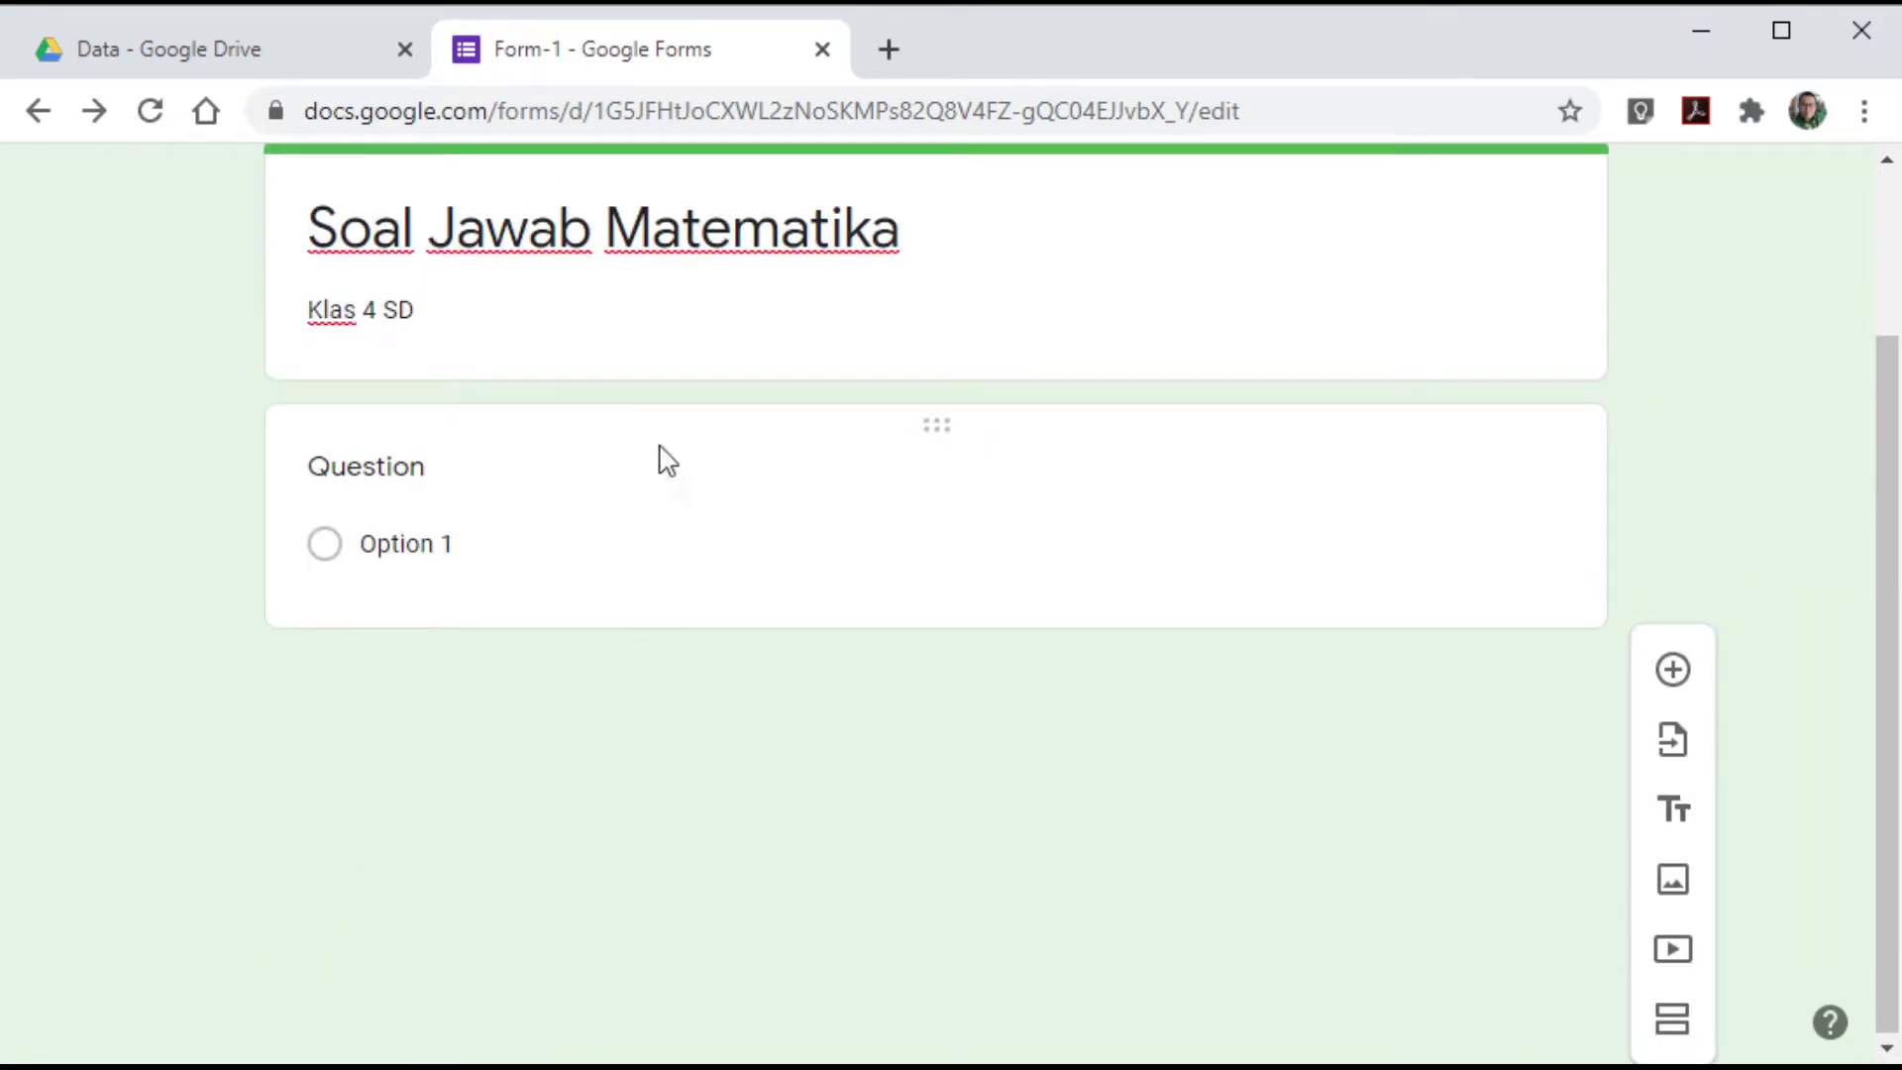
- Title the remaining question "Nama Lengkap", keep its type as Short answer and make it required
{"action": "scroll", "coordinate": [588, 694], "scroll_direction": "up", "scroll_amount": 3}
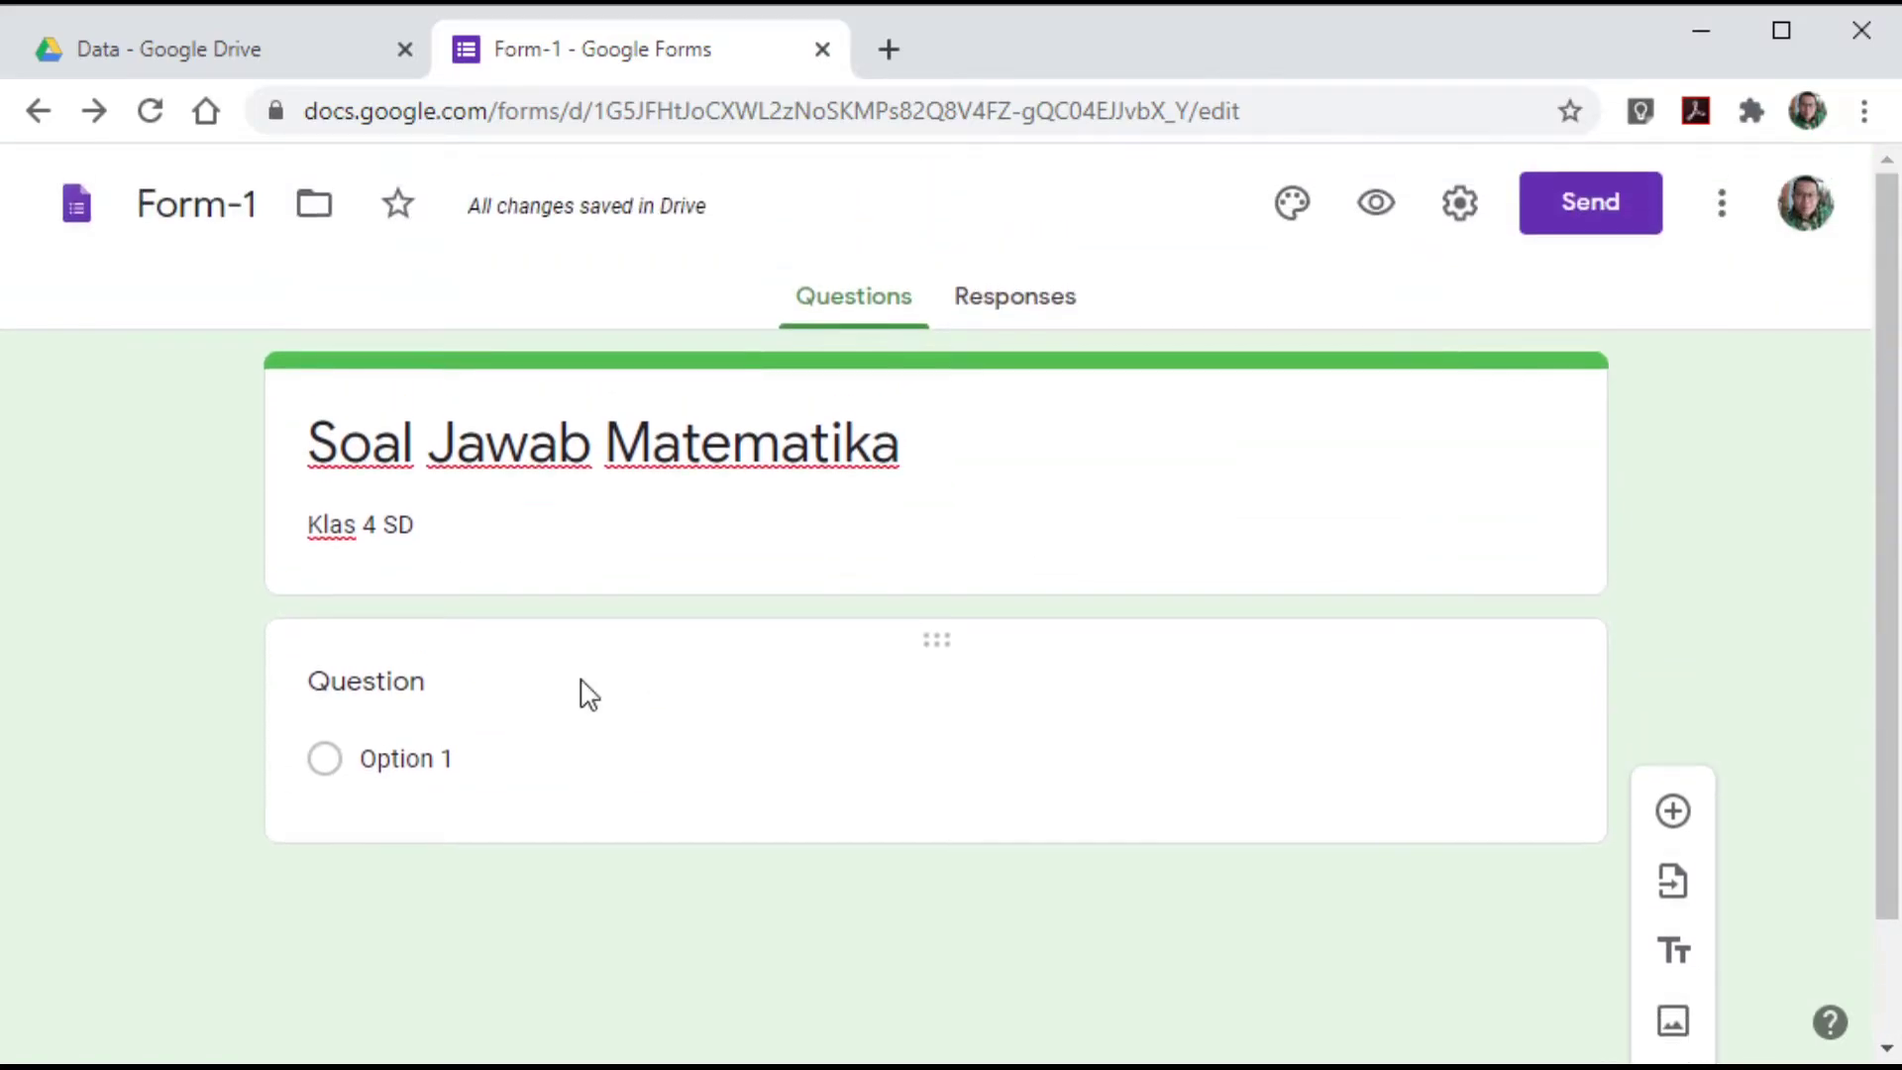
{"action": "left_click", "coordinate": [500, 726]}
{"action": "type", "text": "Nama Lengkap"}
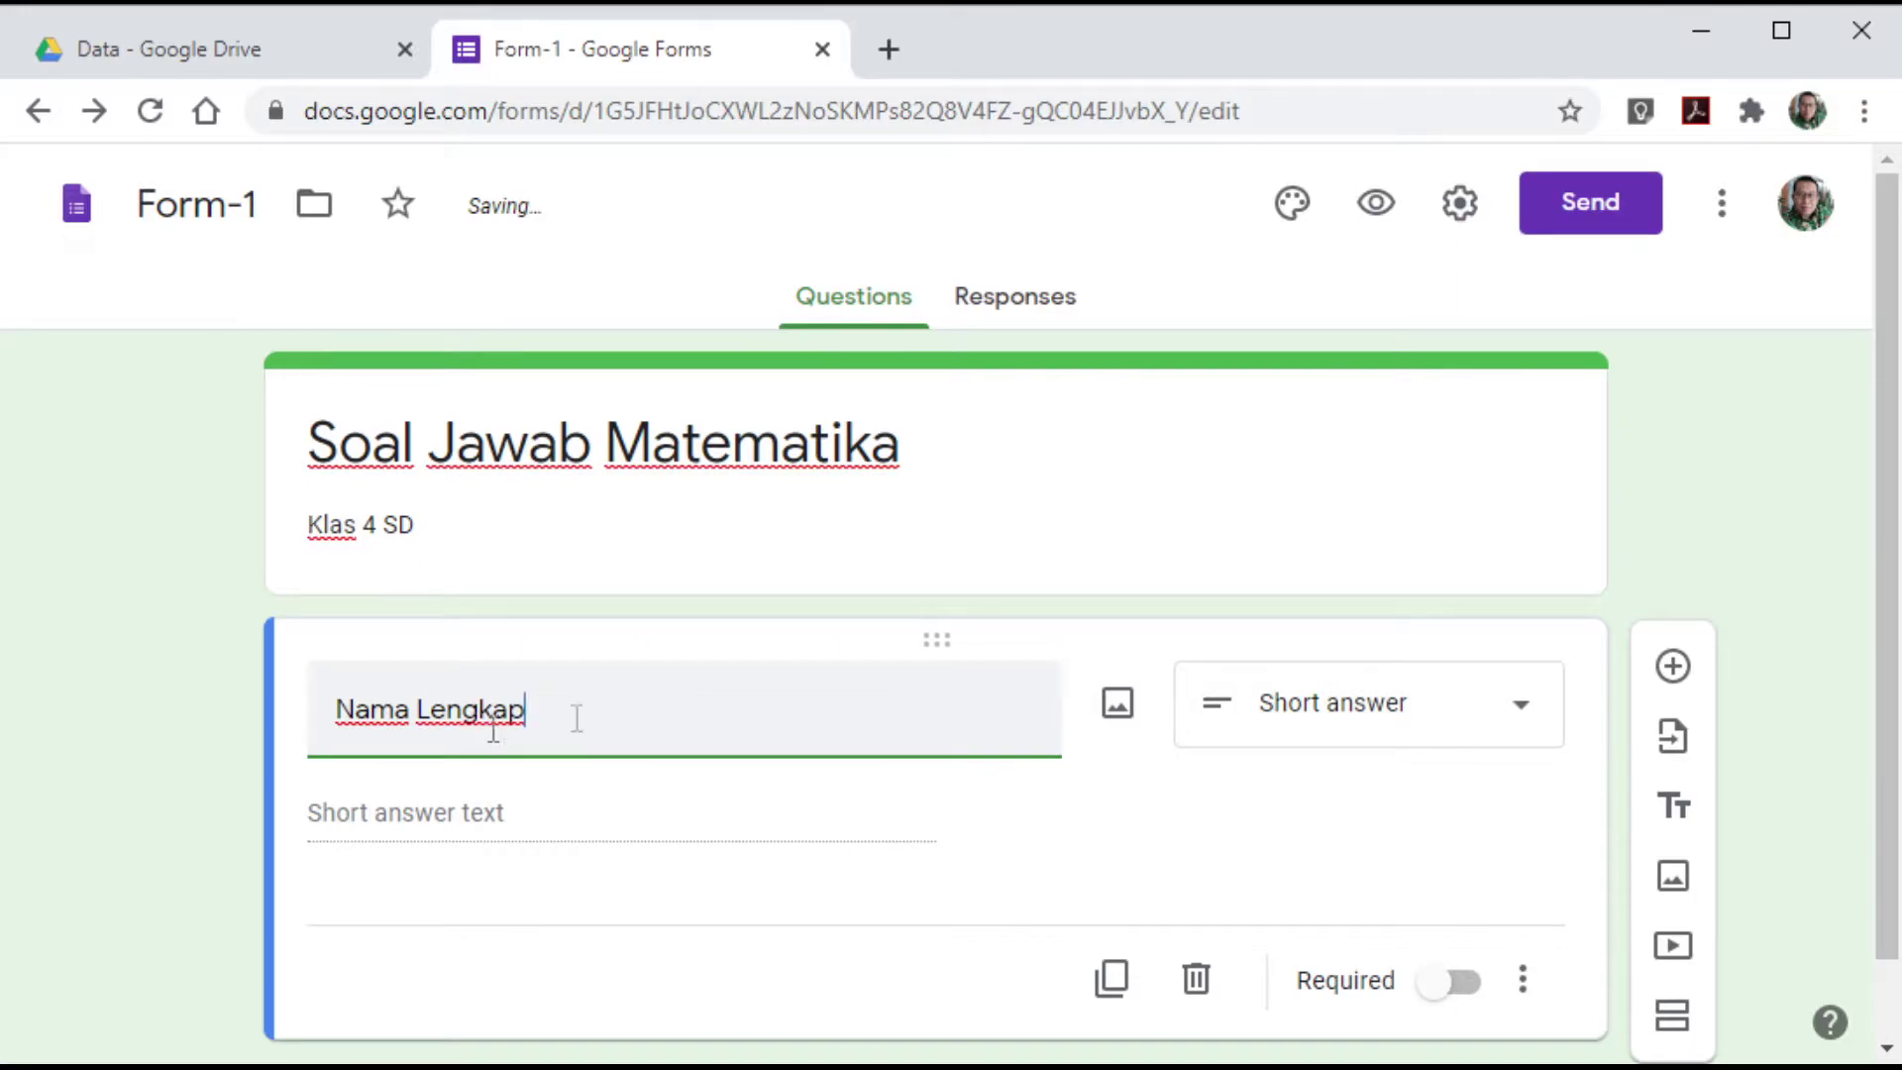
{"action": "left_click", "coordinate": [1524, 709]}
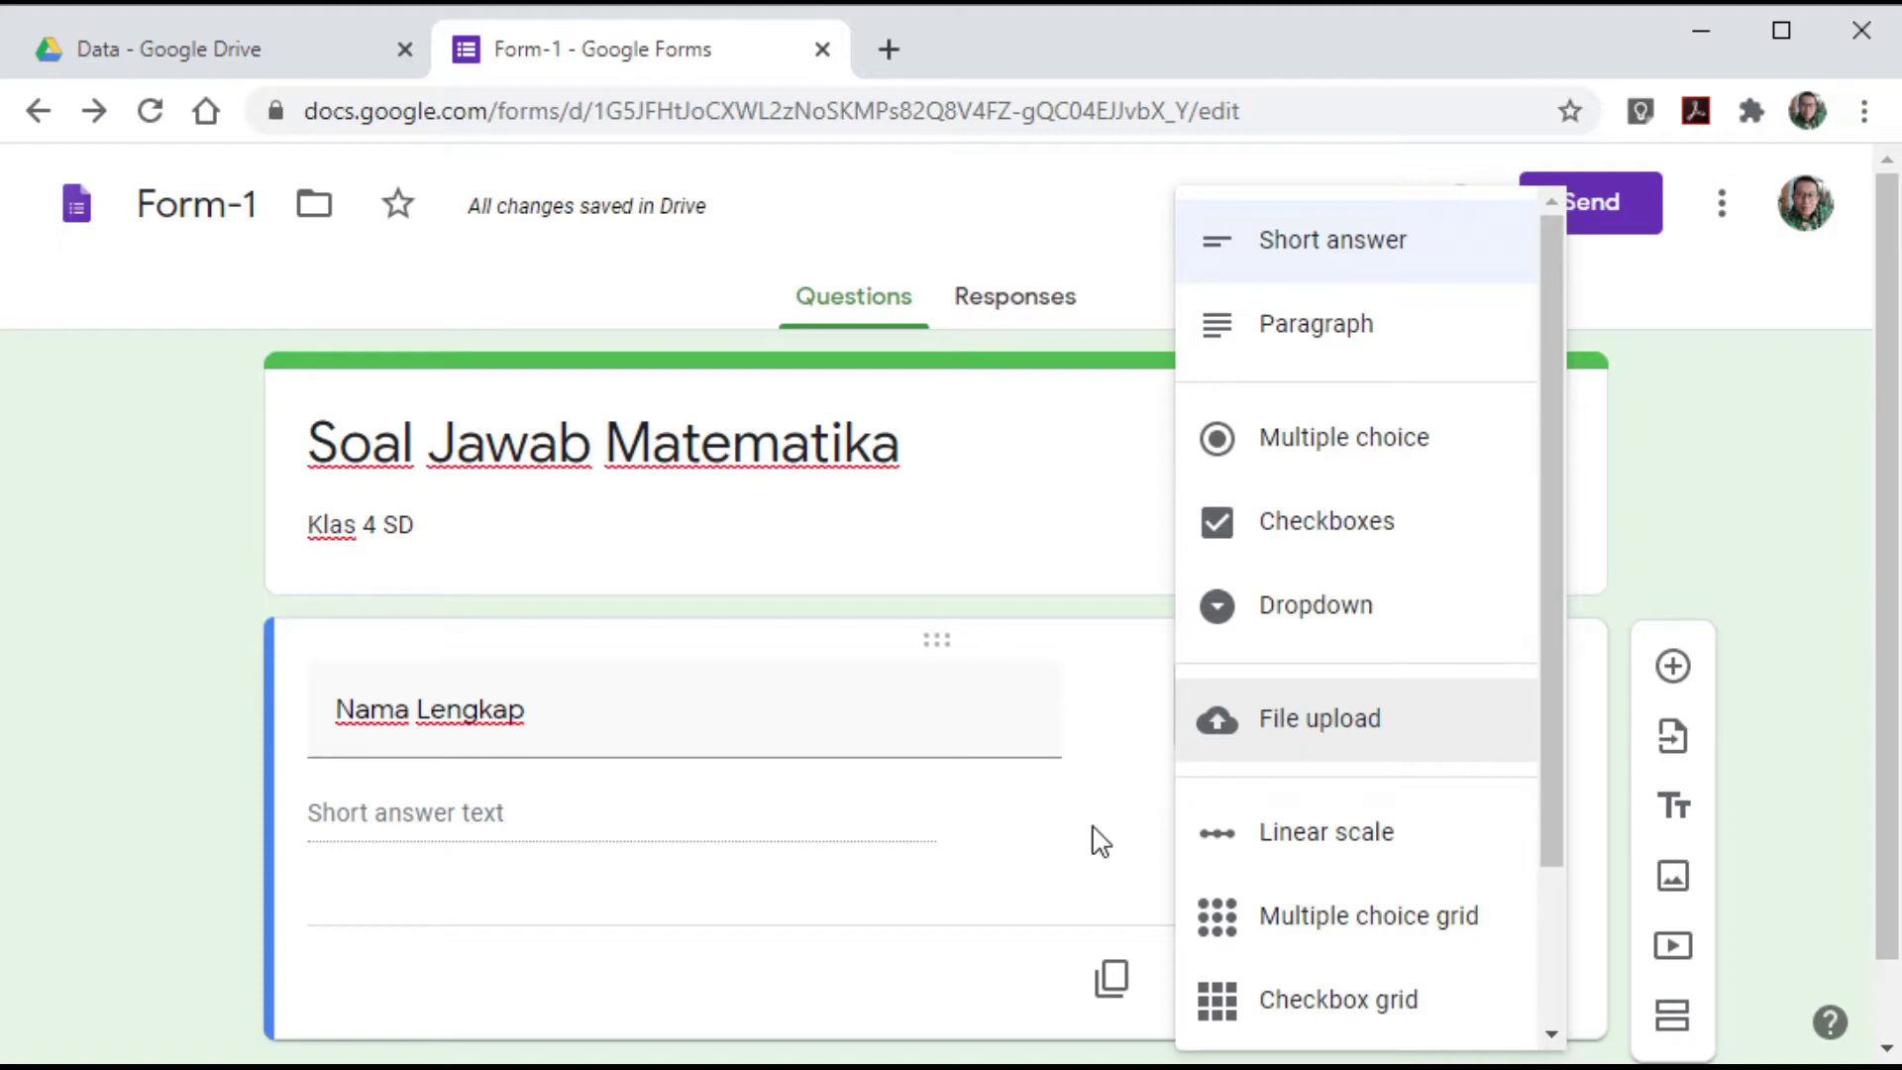
{"action": "left_click", "coordinate": [139, 815]}
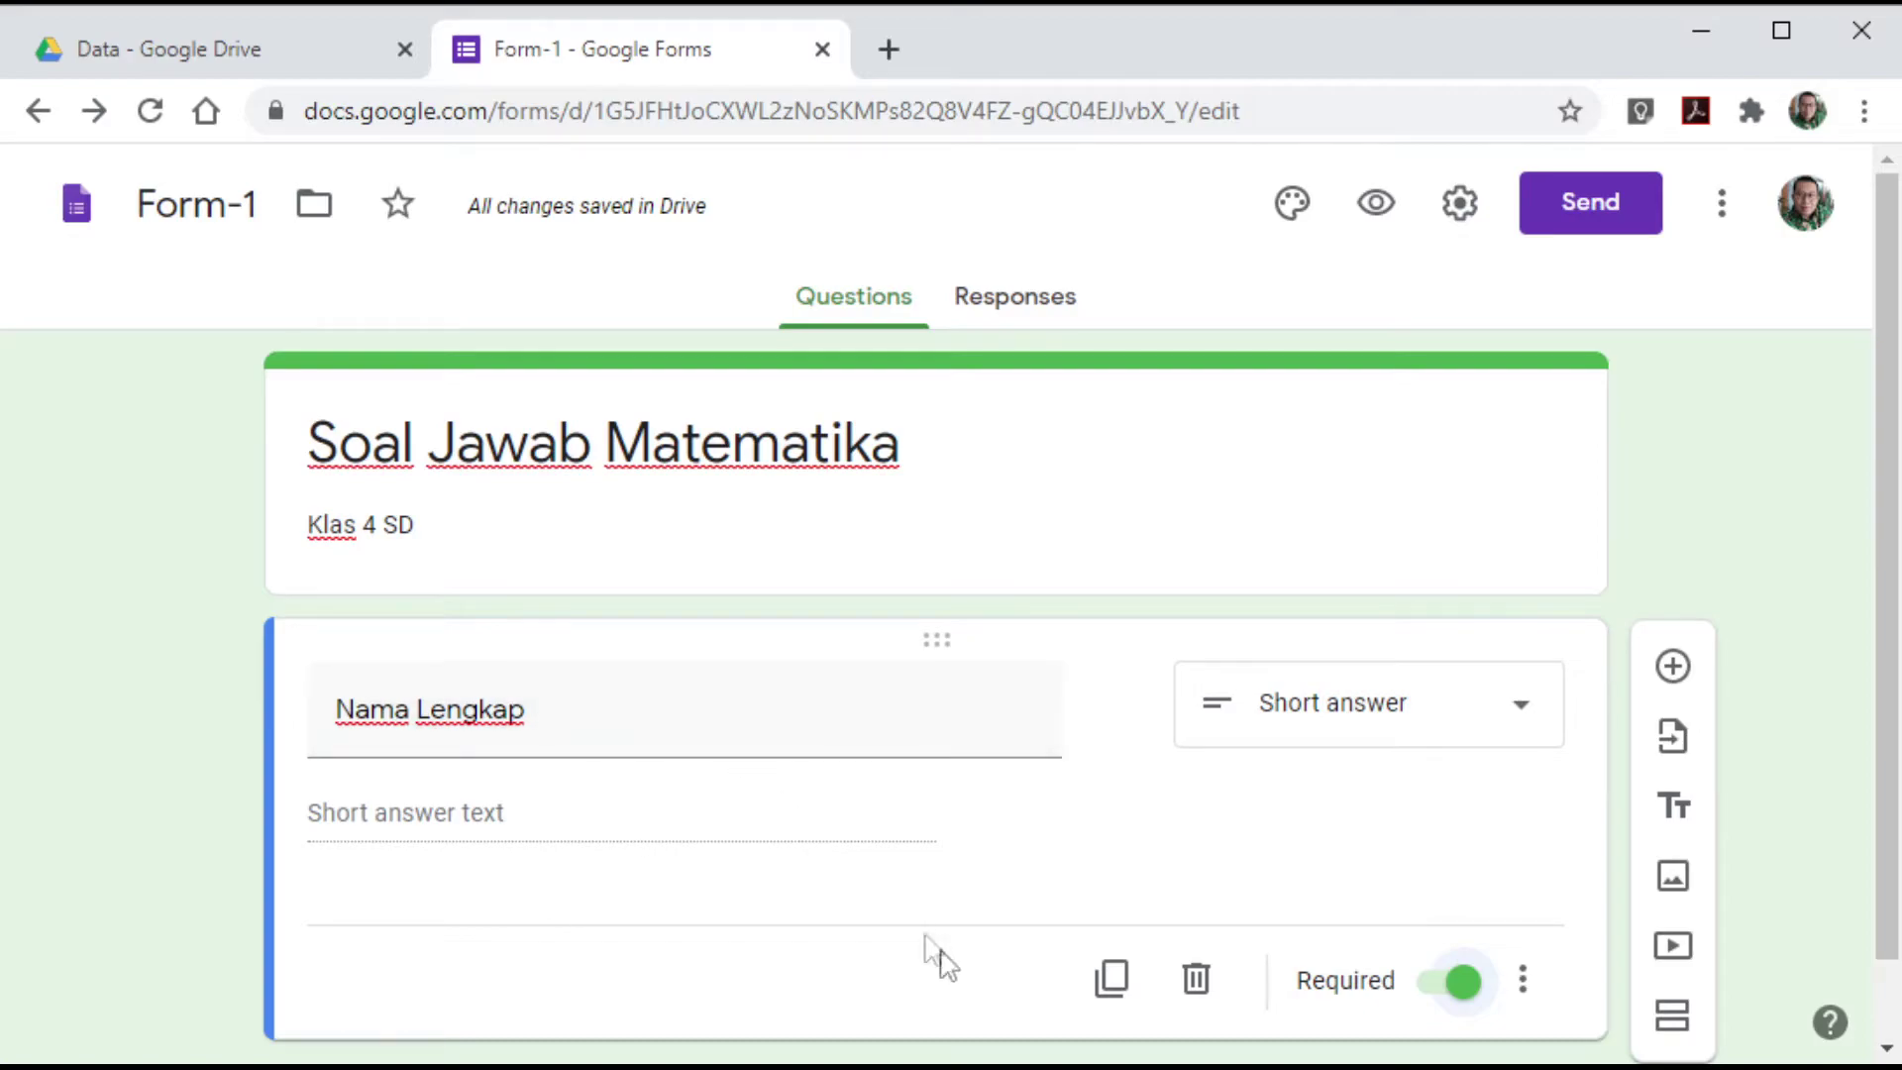
- Duplicate the "Nama Lengkap" question and title the copy "NIS / ID No."
{"action": "left_click", "coordinate": [1115, 978]}
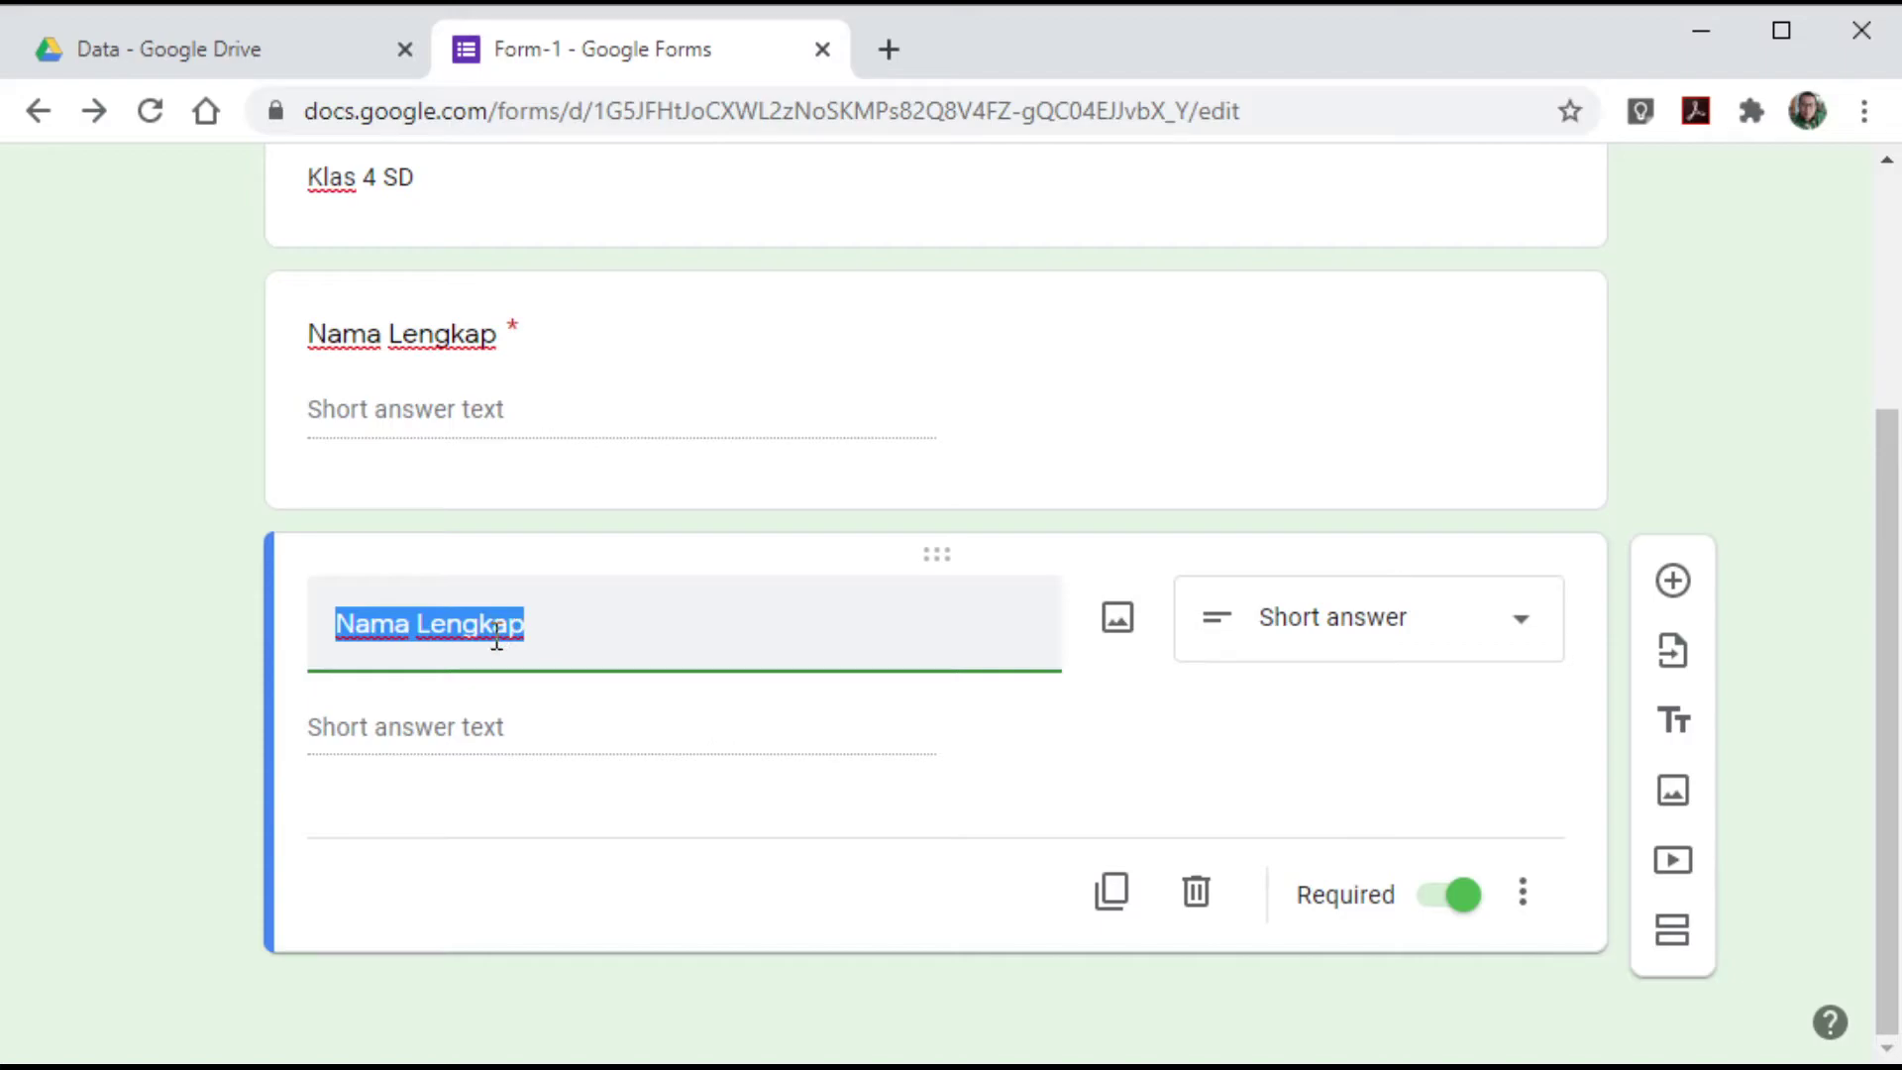
{"action": "type", "text": "NIS"}
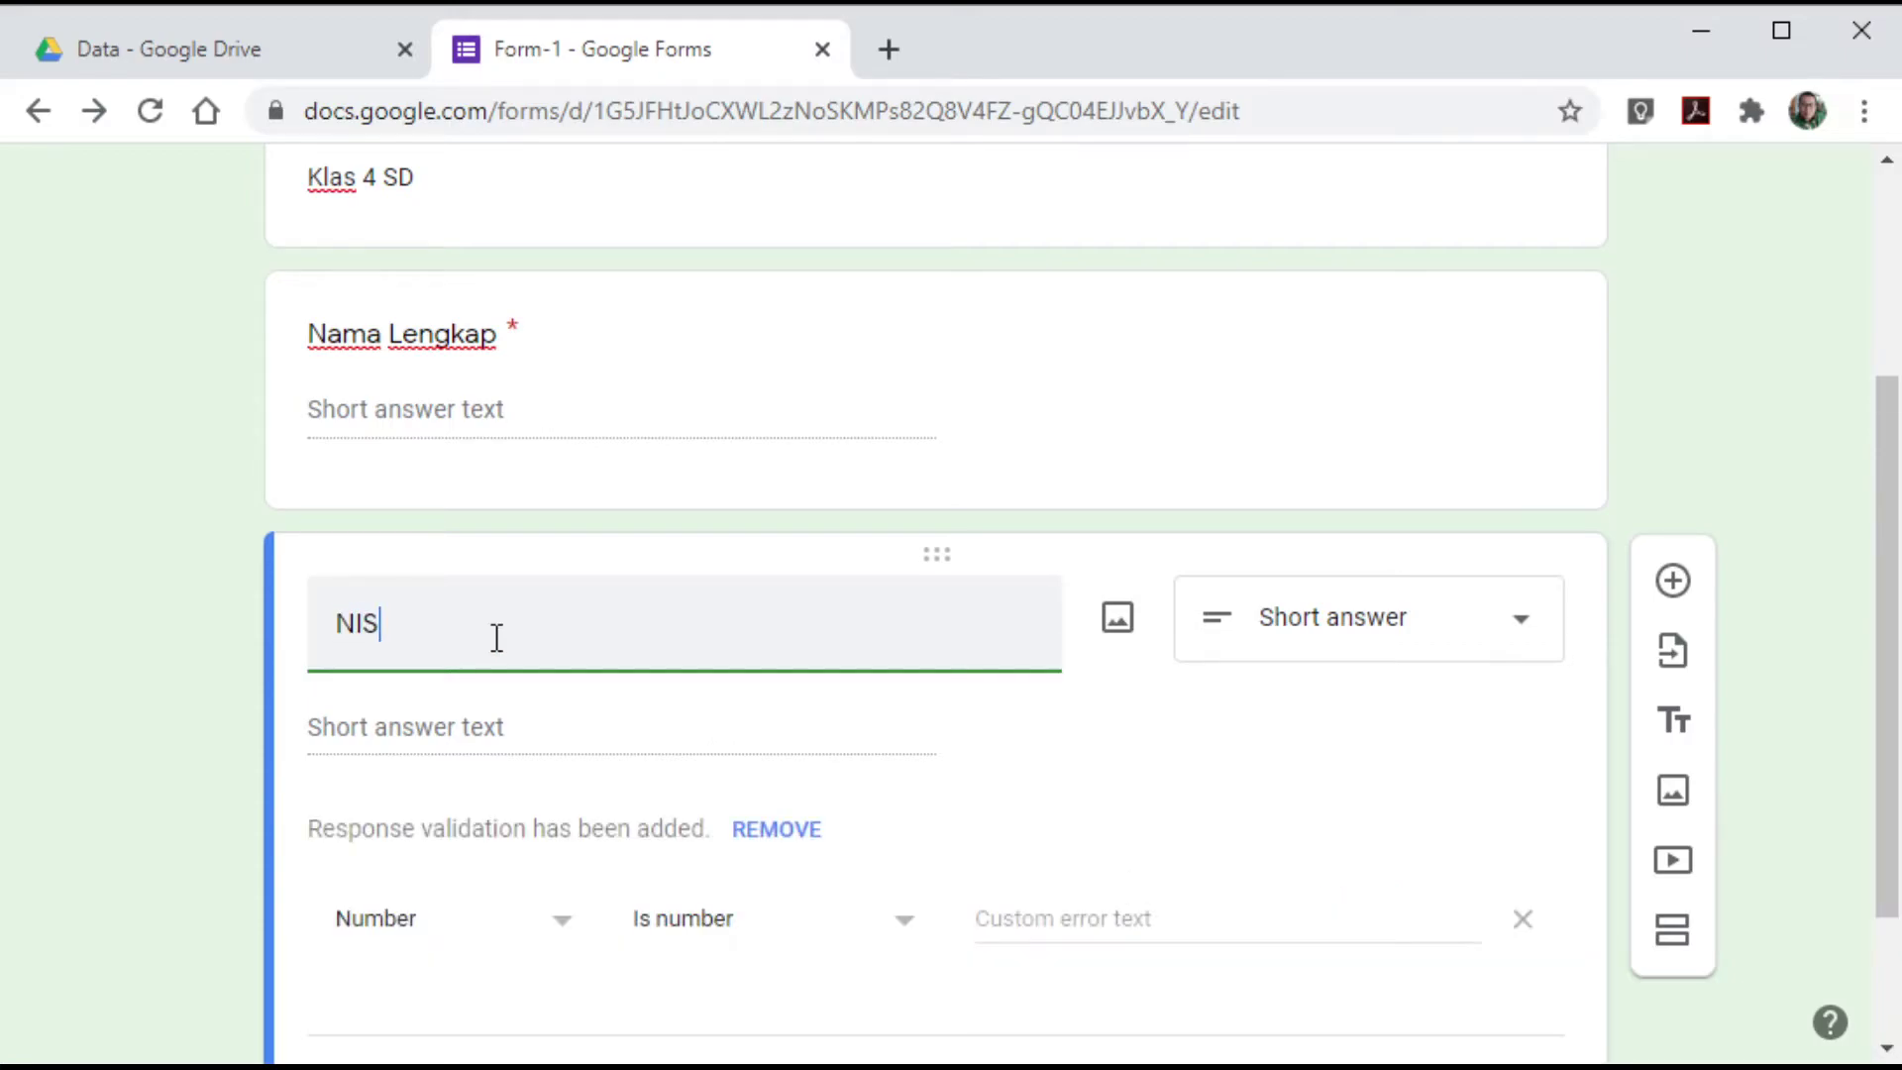
{"action": "type", "text": " / ID No."}
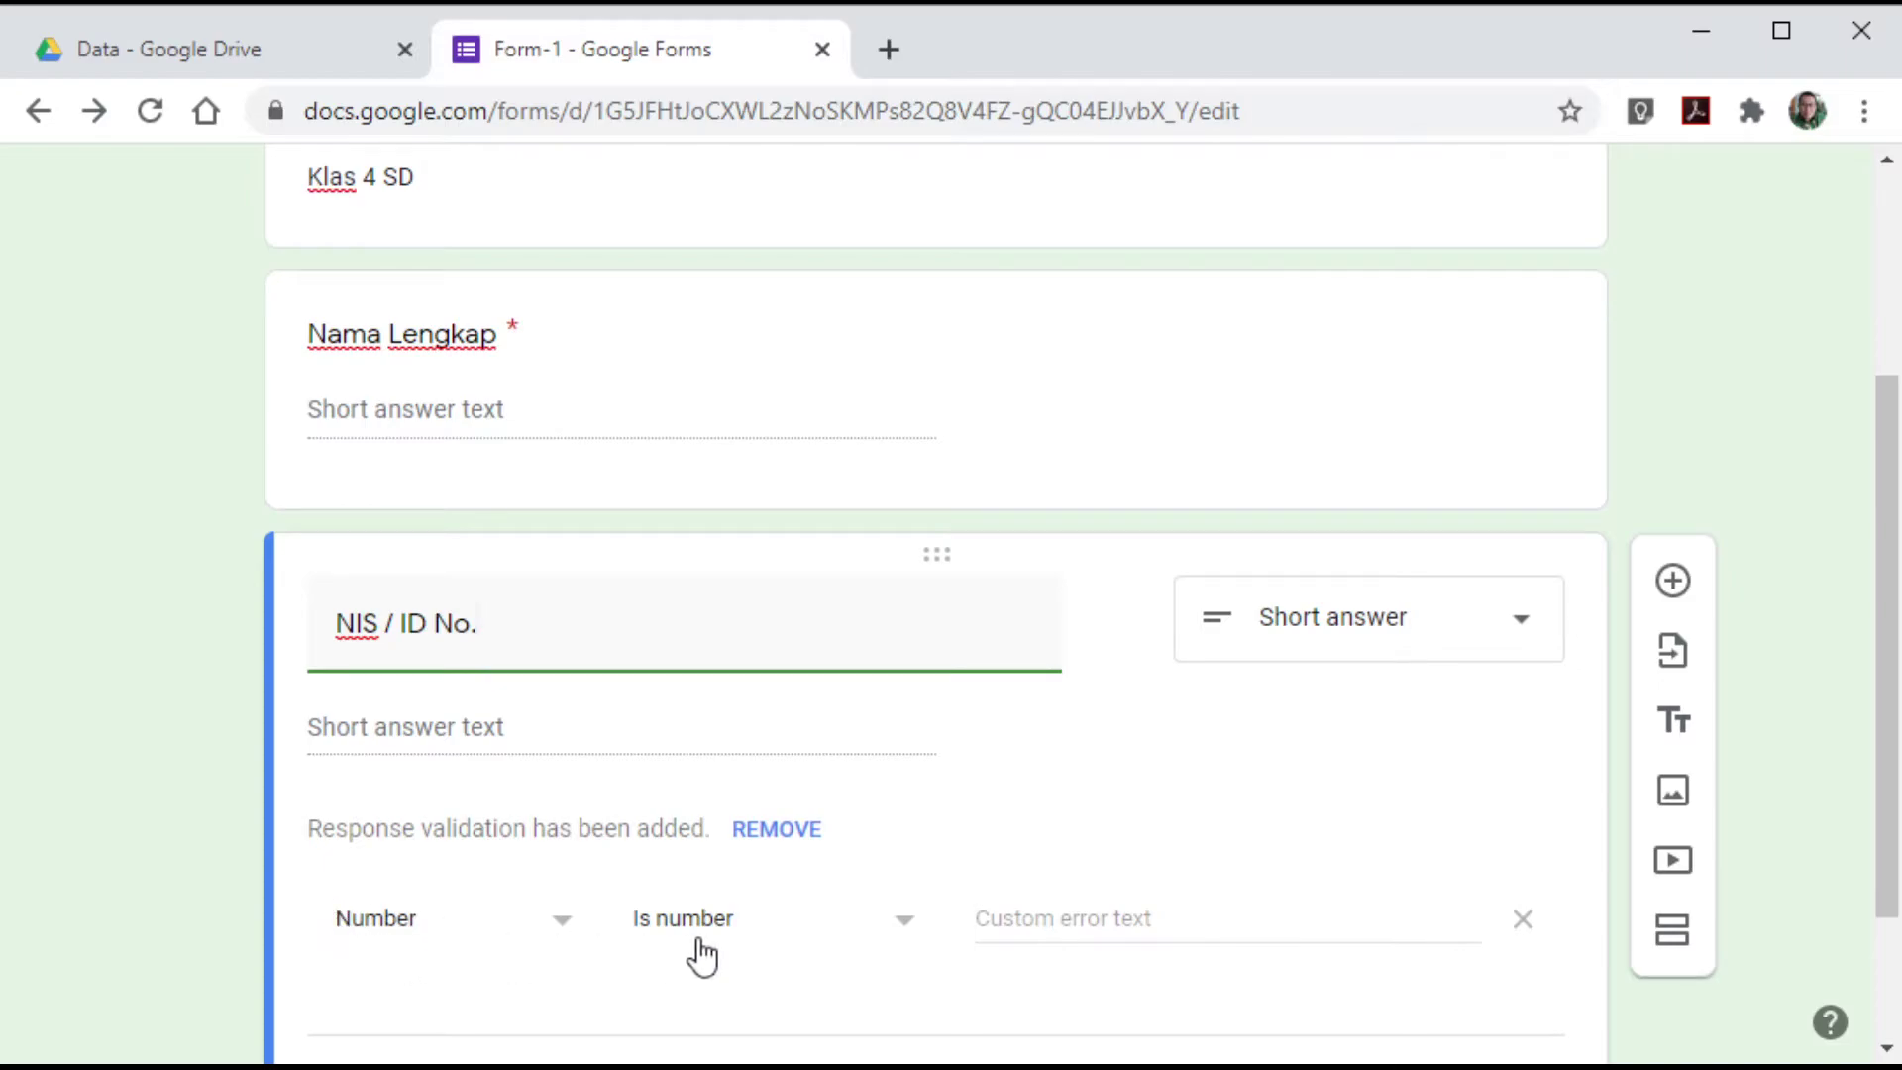
- Review the number validation rules of the "NIS / ID No." question, remove its response validation and add a new question below
{"action": "left_click", "coordinate": [906, 931]}
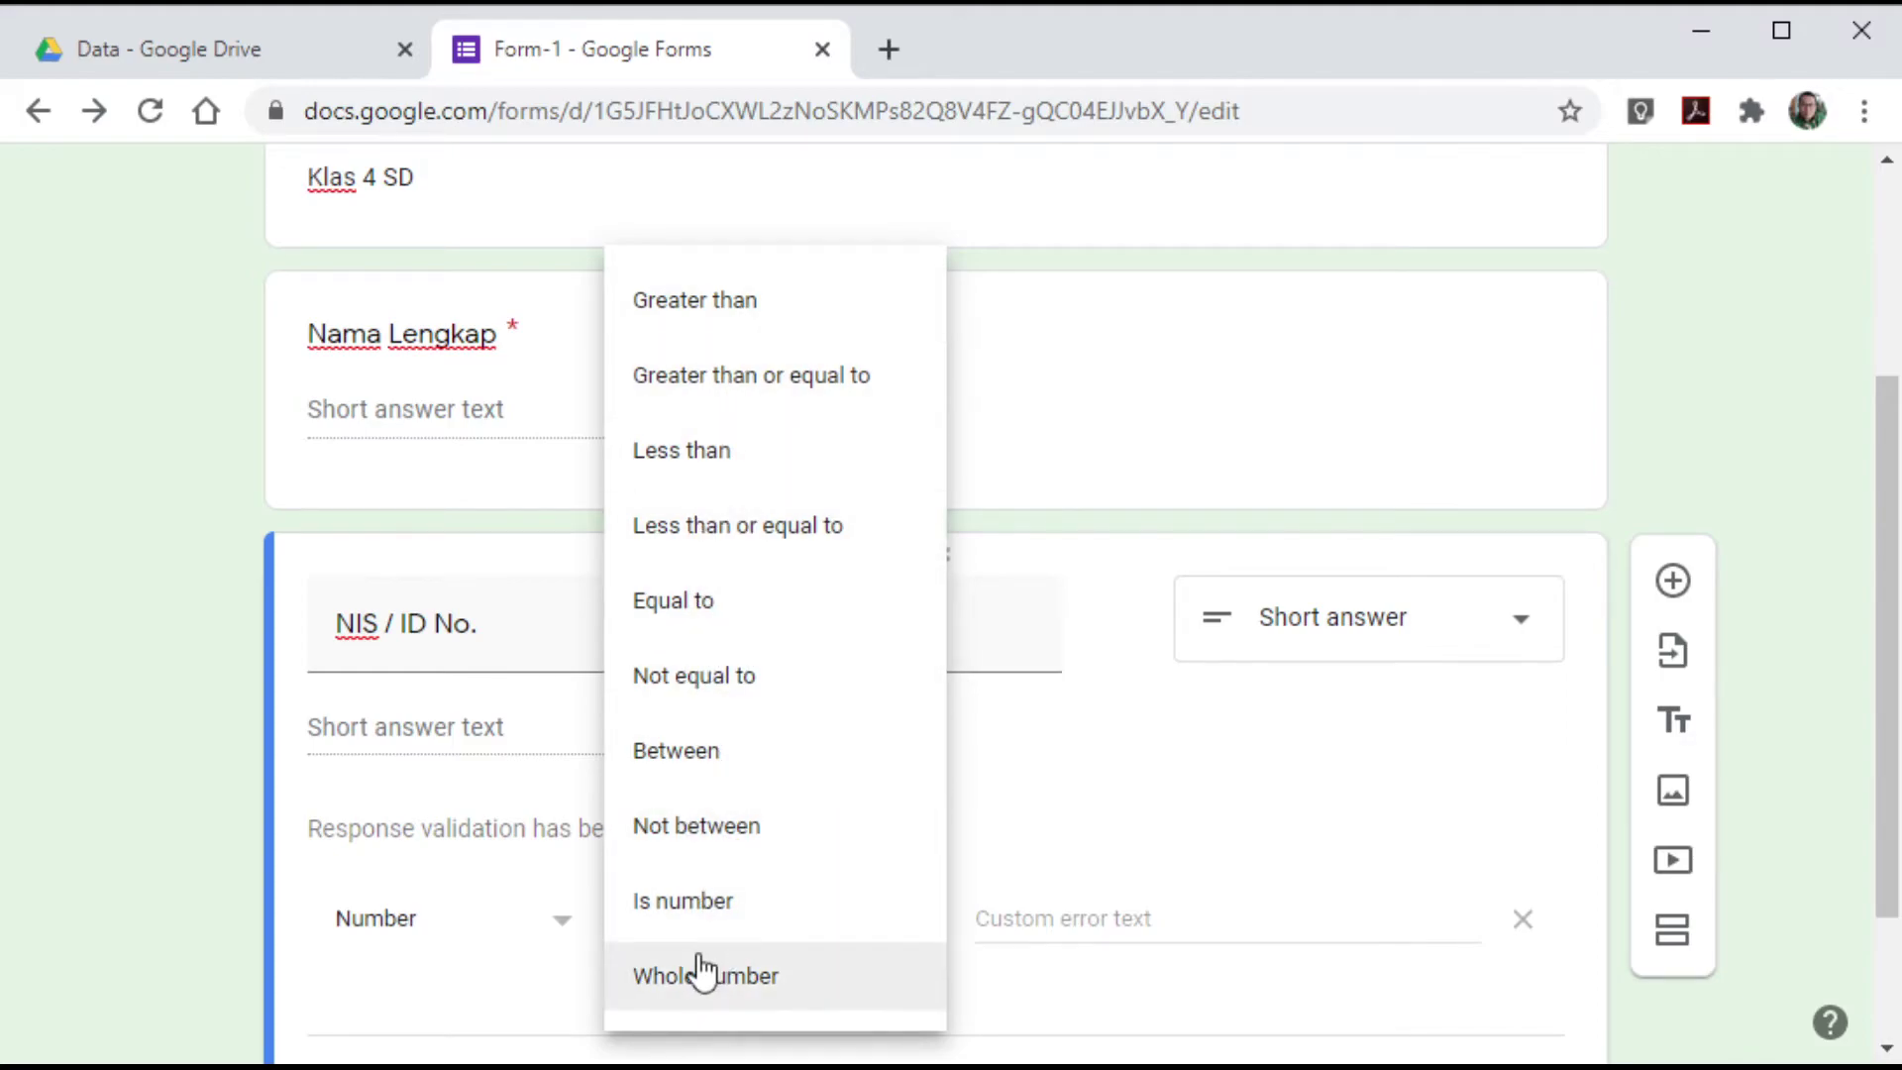
{"action": "left_click", "coordinate": [520, 1005]}
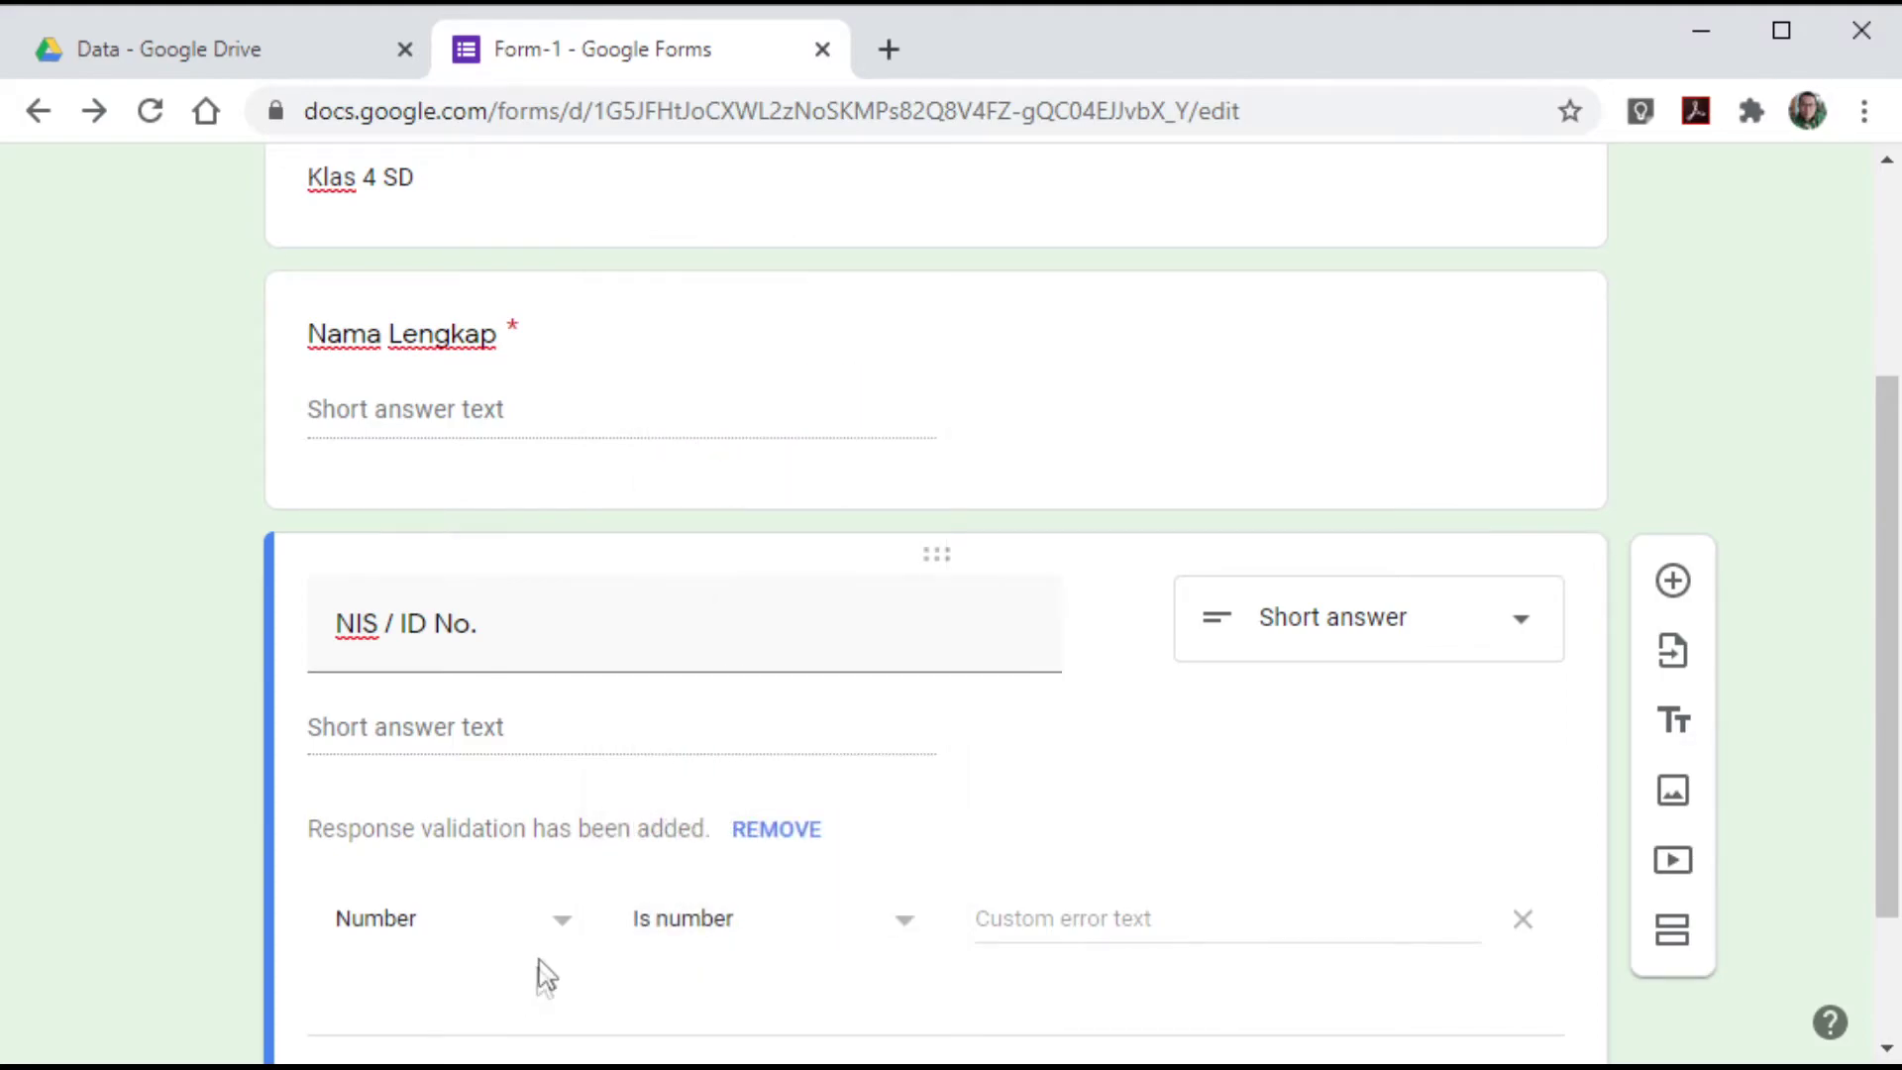
{"action": "left_click", "coordinate": [1522, 918]}
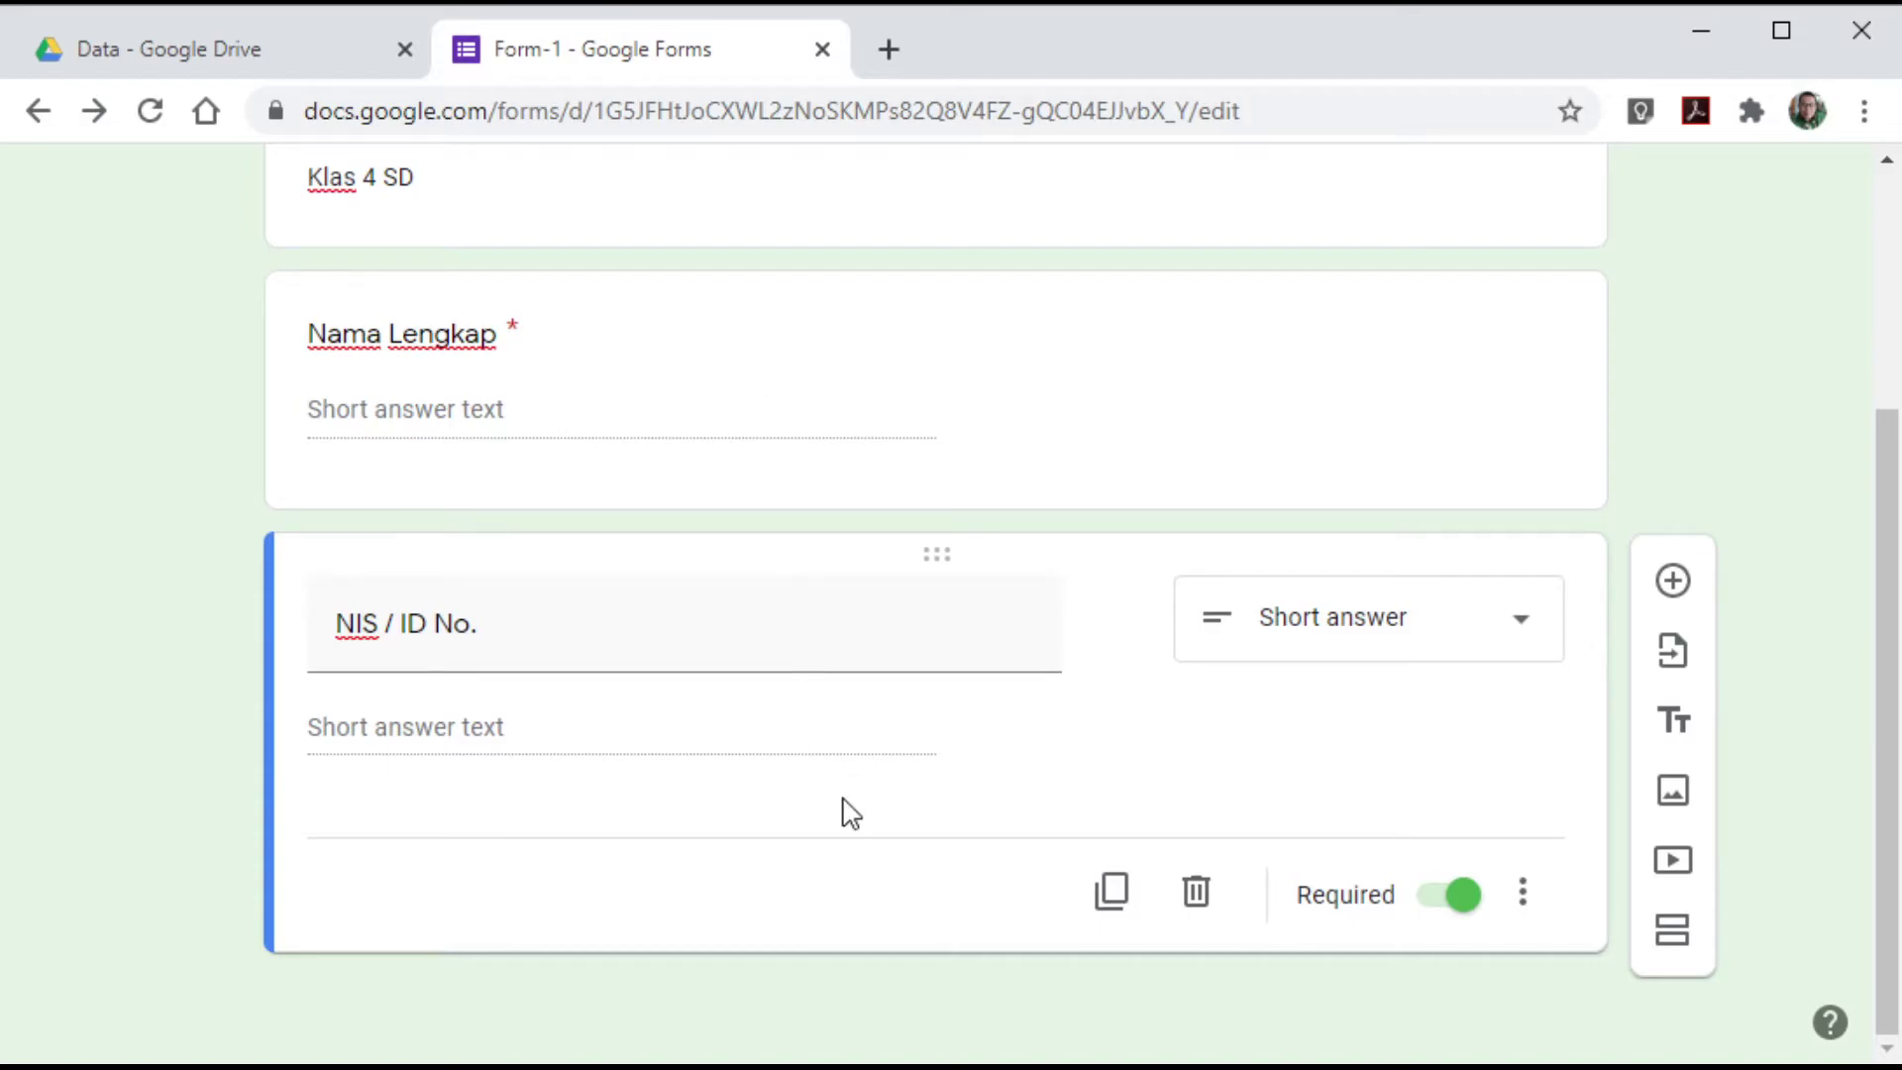
{"action": "left_click", "coordinate": [1671, 583]}
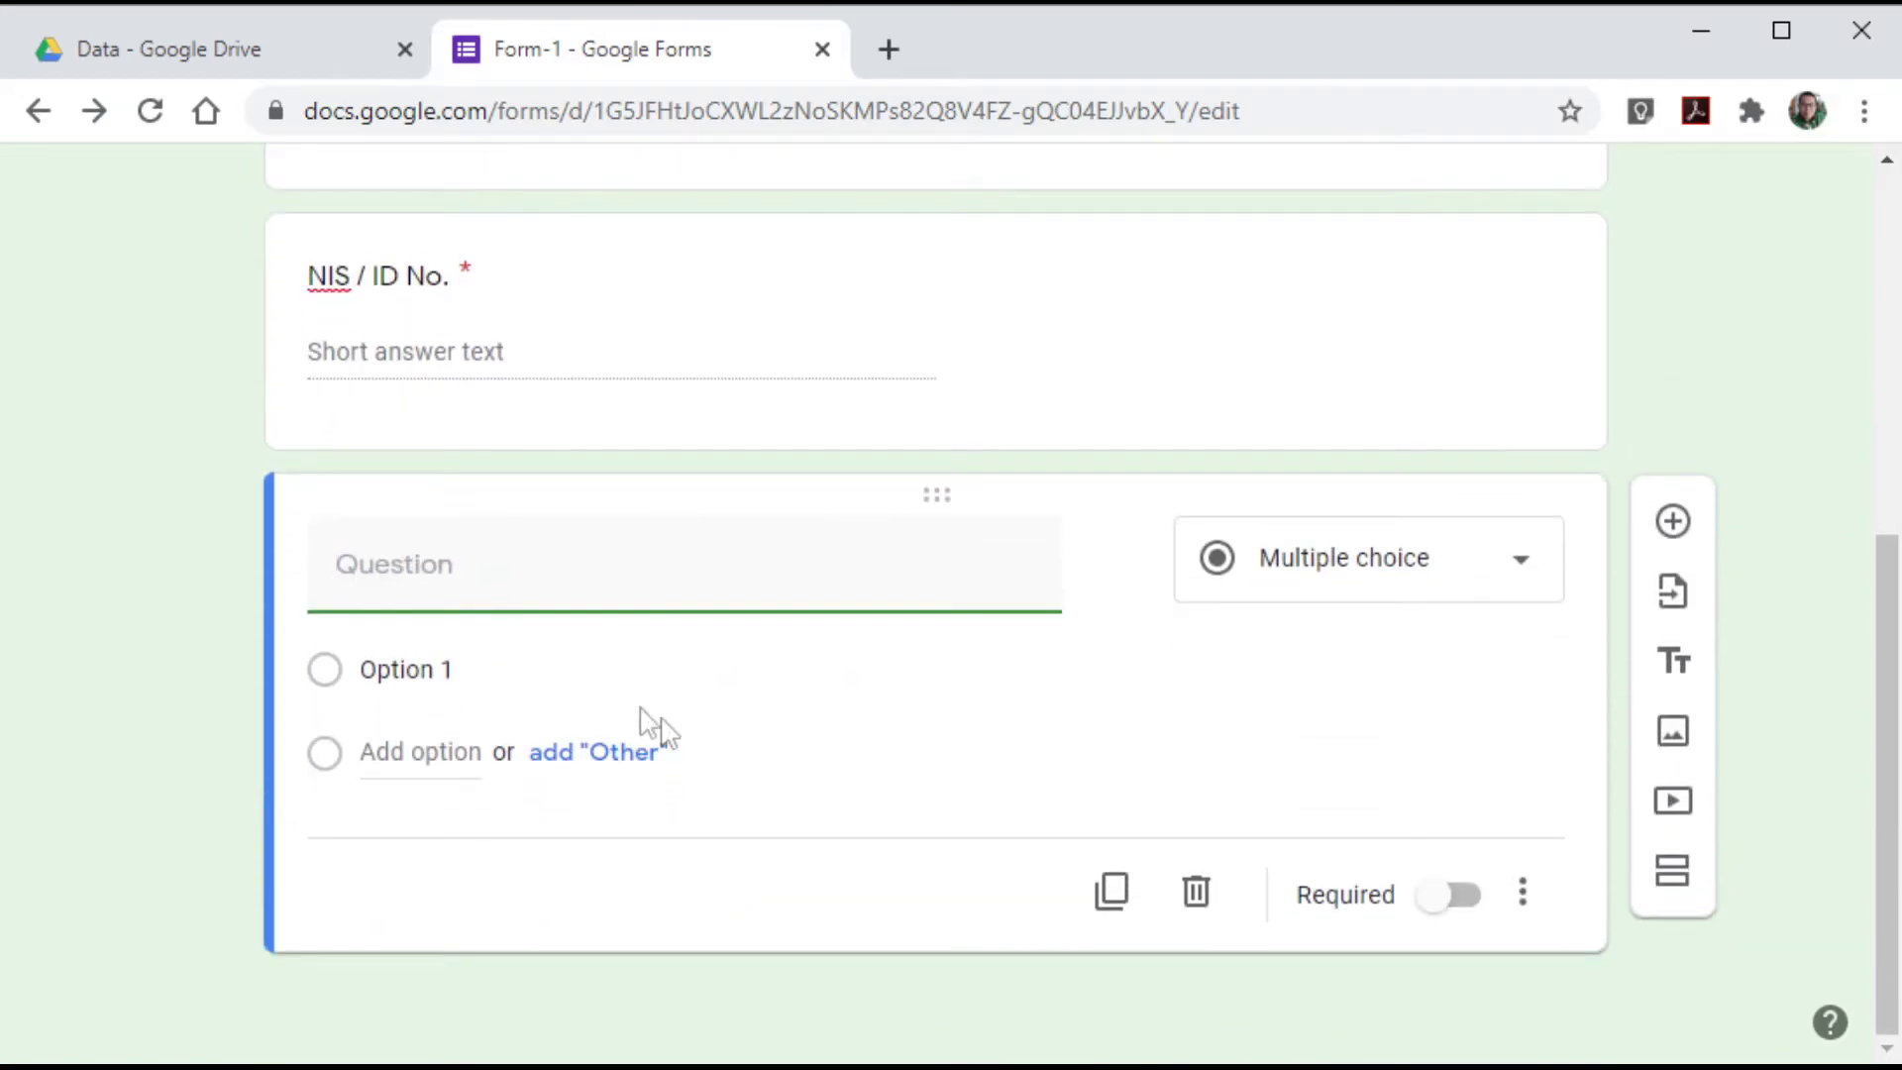
- Title the new question "Hasil kali 3x4" and keep its type as Multiple choice
{"action": "type", "text": "Hasil kali 3x4"}
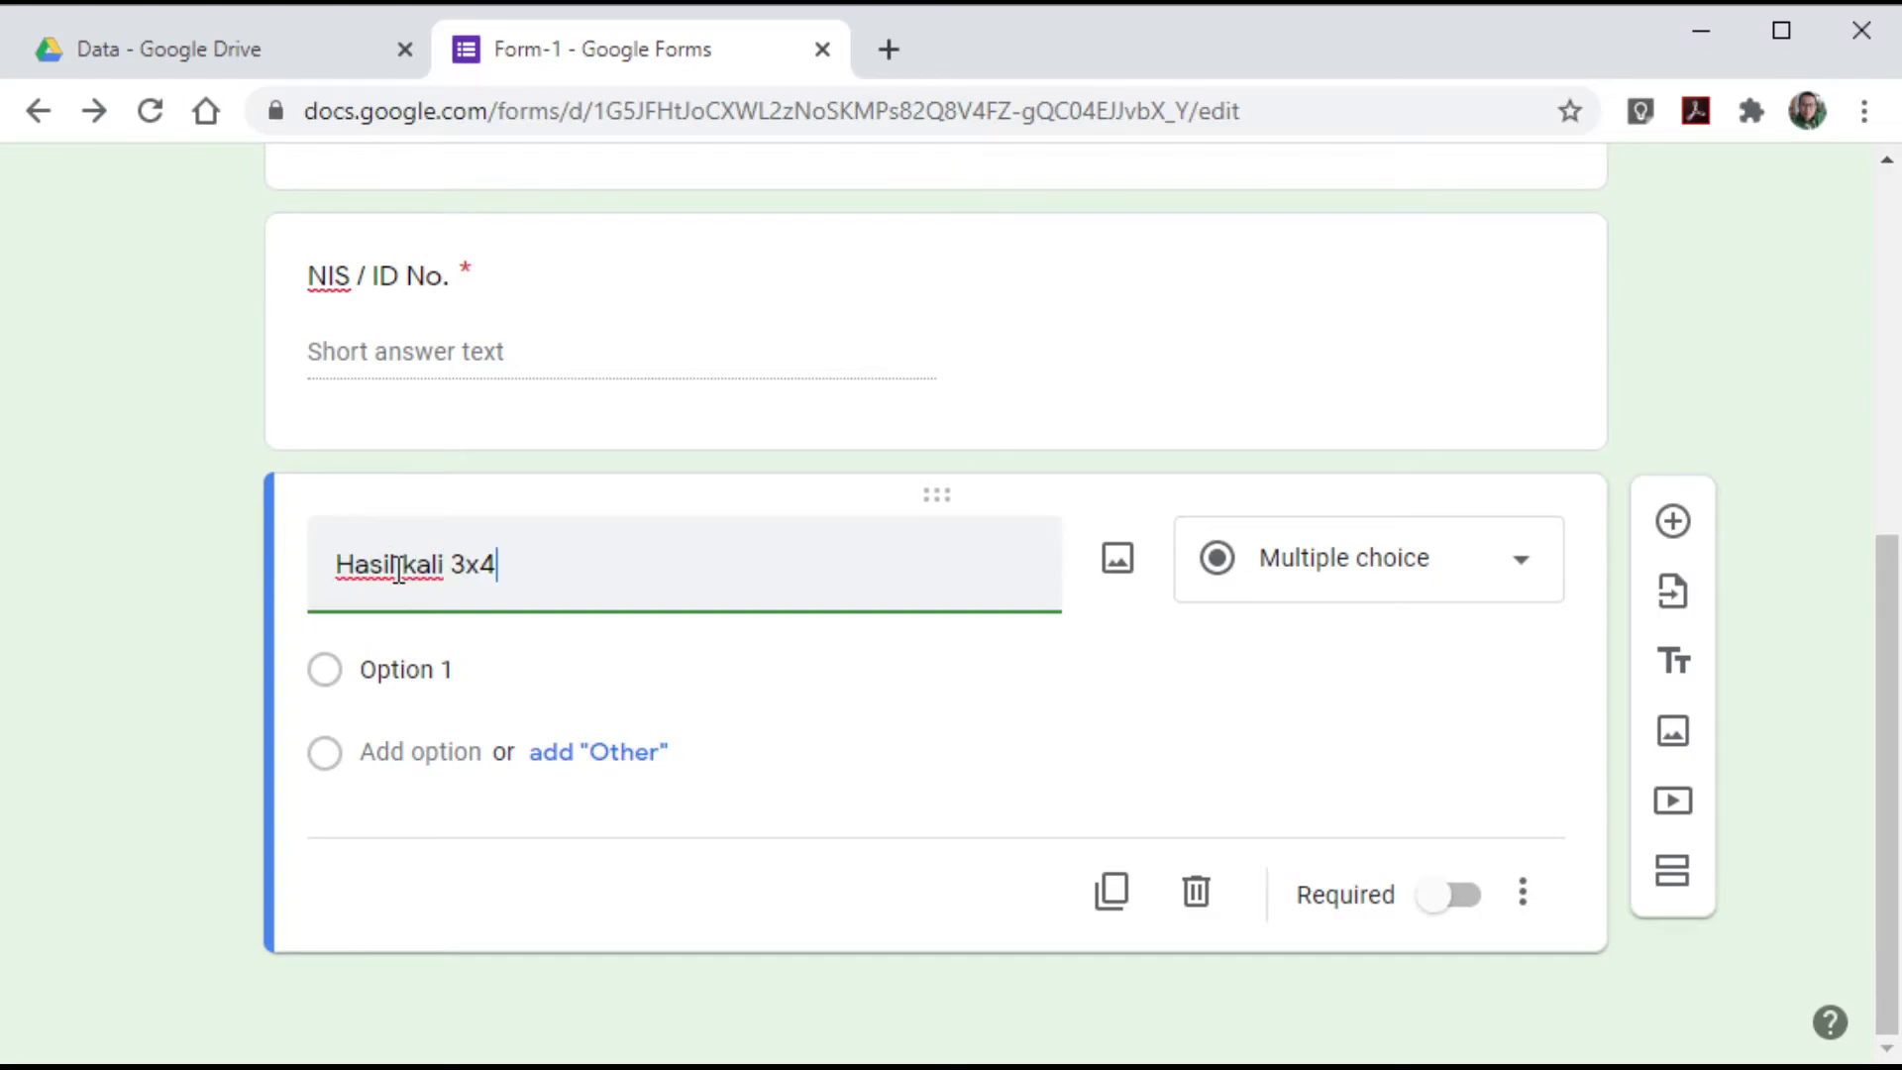
{"action": "left_click", "coordinate": [1526, 564]}
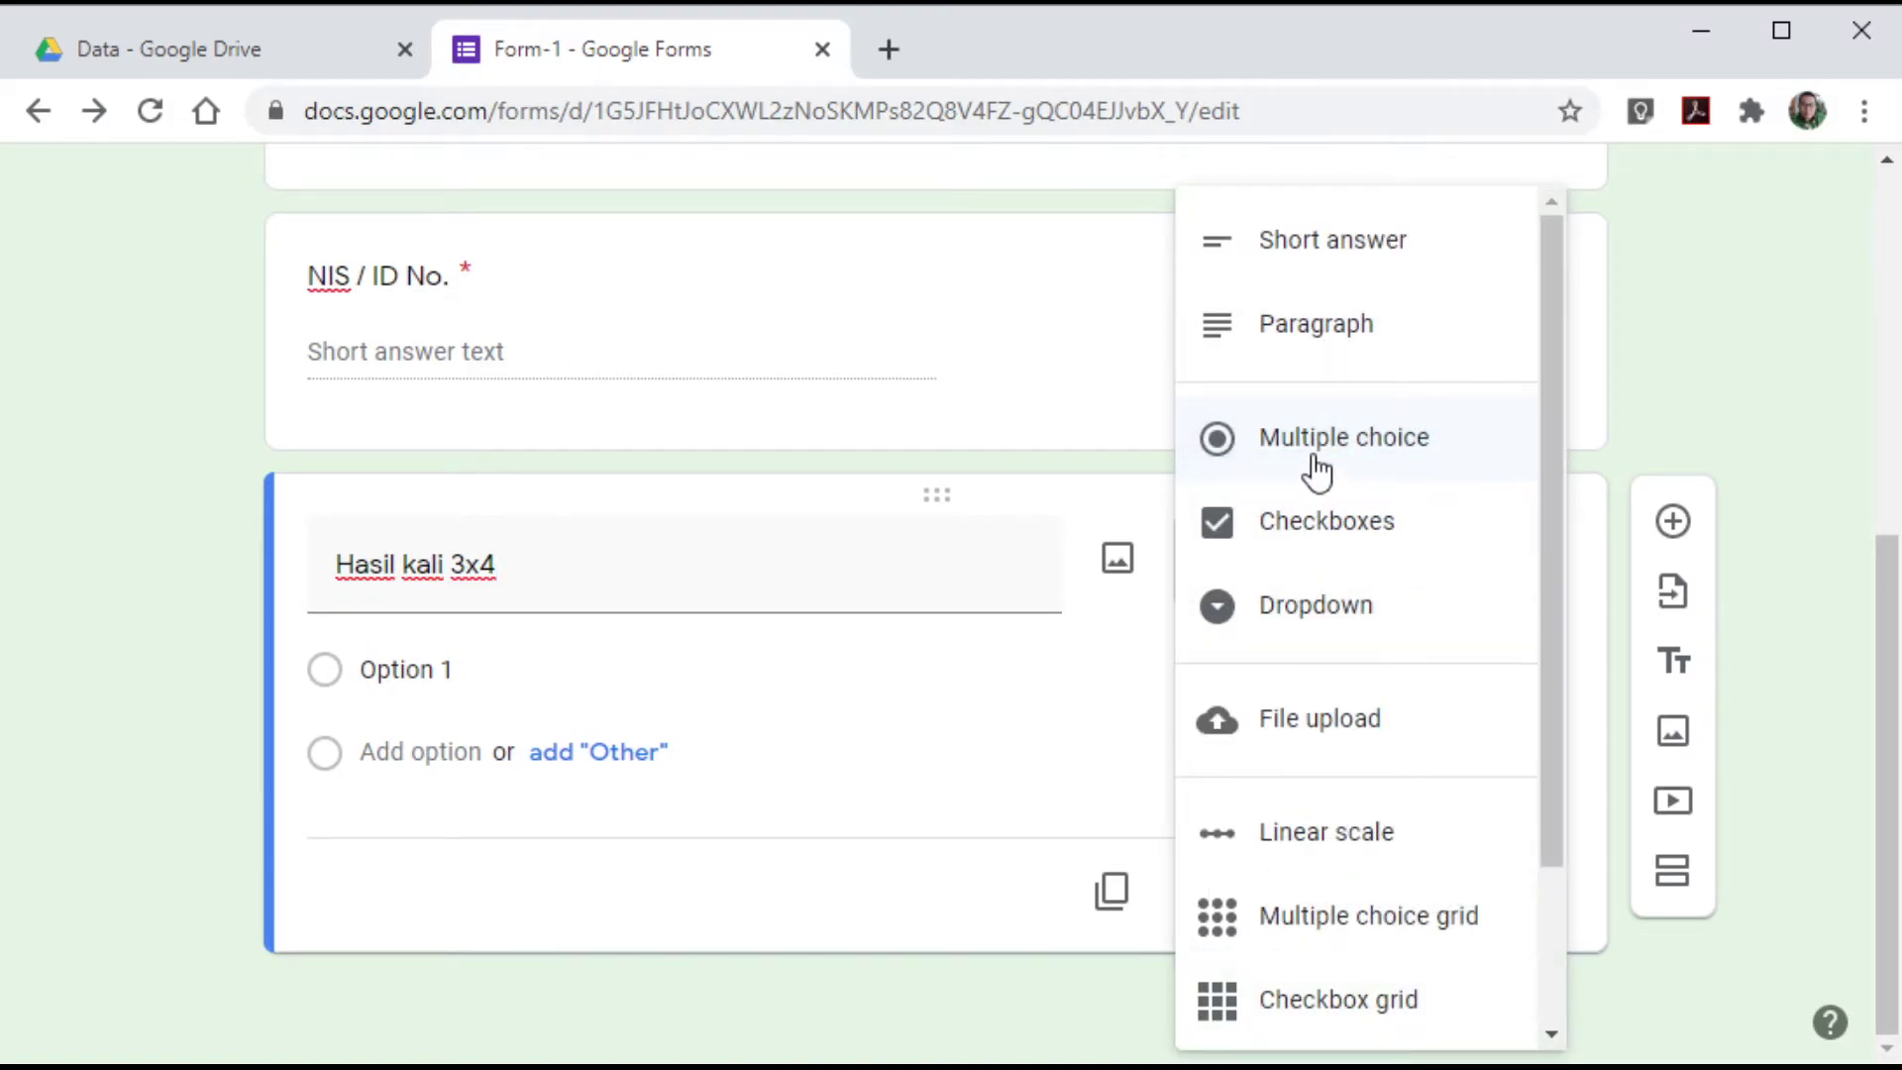
{"action": "left_click", "coordinate": [1317, 472]}
- Give the "Hasil kali 3x4" question the answer options 10, 12, 15 and 13
{"action": "left_click", "coordinate": [385, 668]}
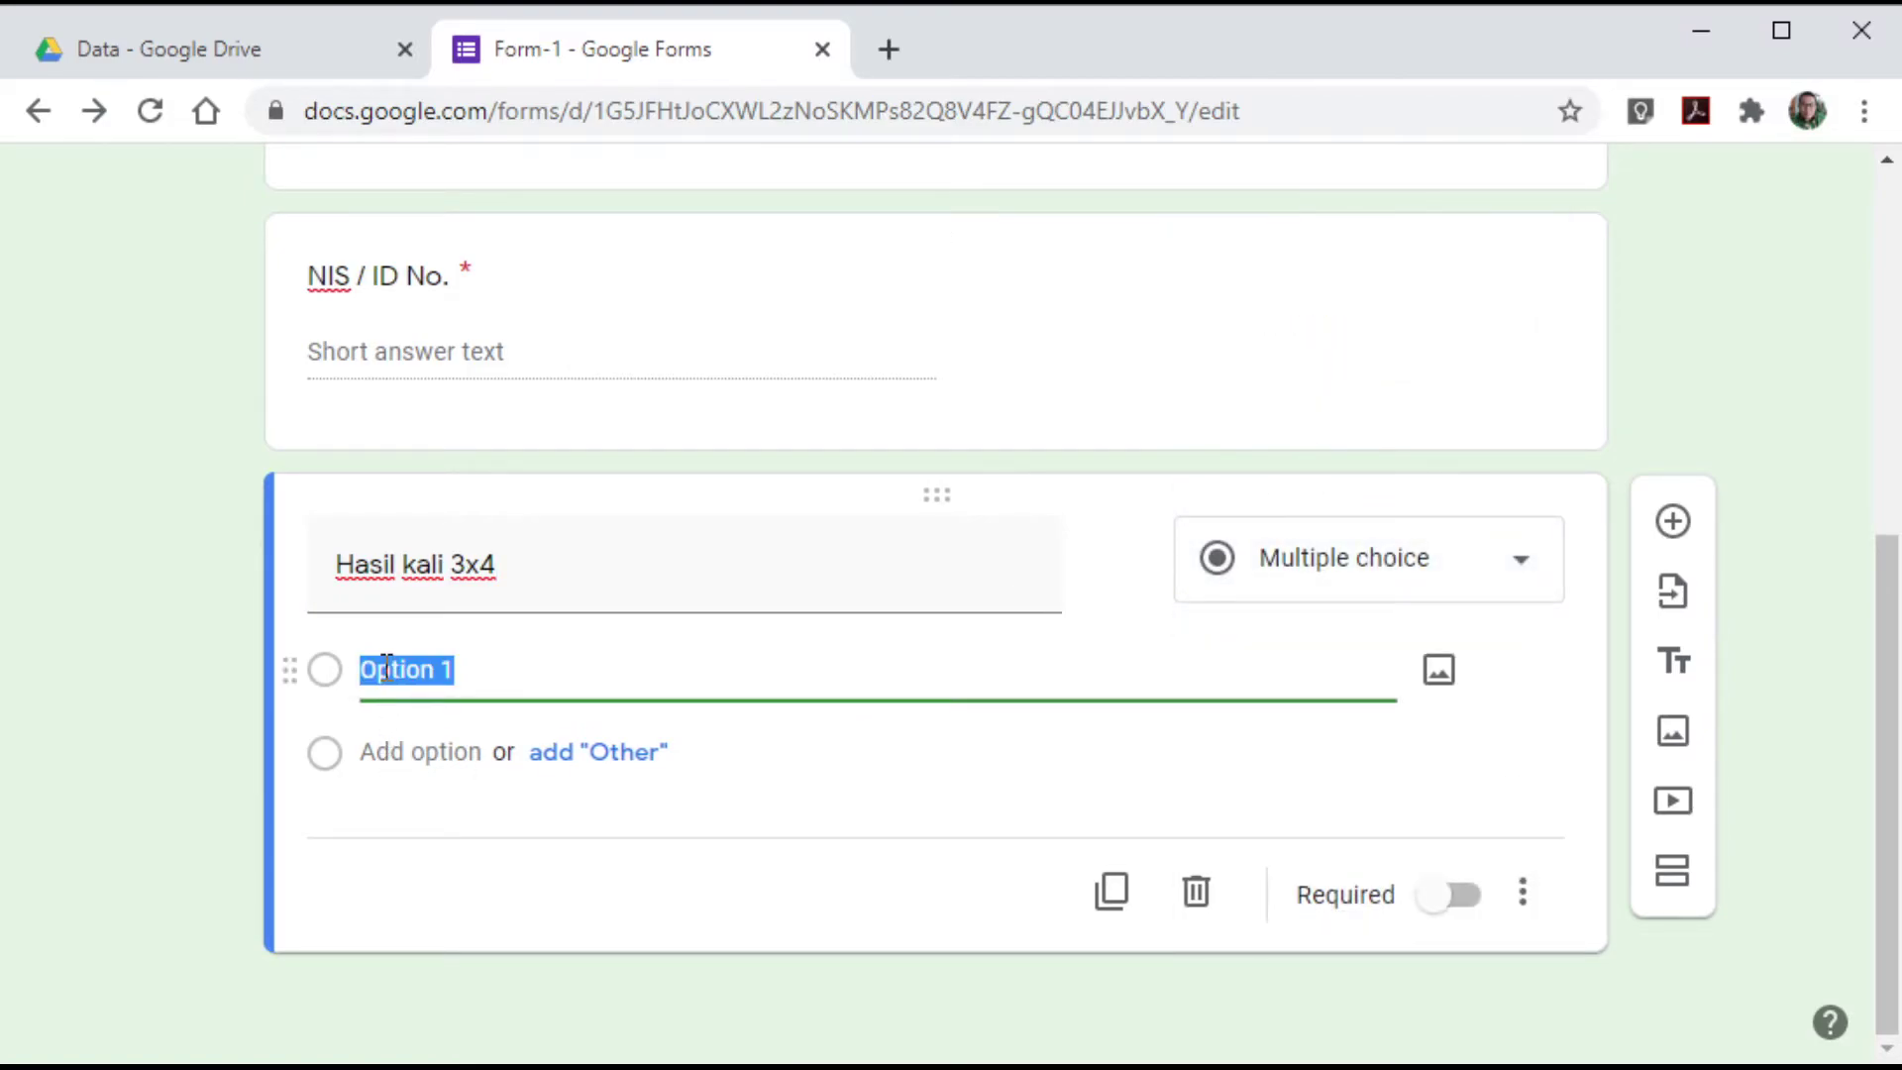
{"action": "type", "text": "10"}
{"action": "key", "text": "Return"}
{"action": "type", "text": "12"}
{"action": "key", "text": "Return"}
{"action": "type", "text": "15"}
{"action": "key", "text": "Return"}
{"action": "type", "text": "1"}
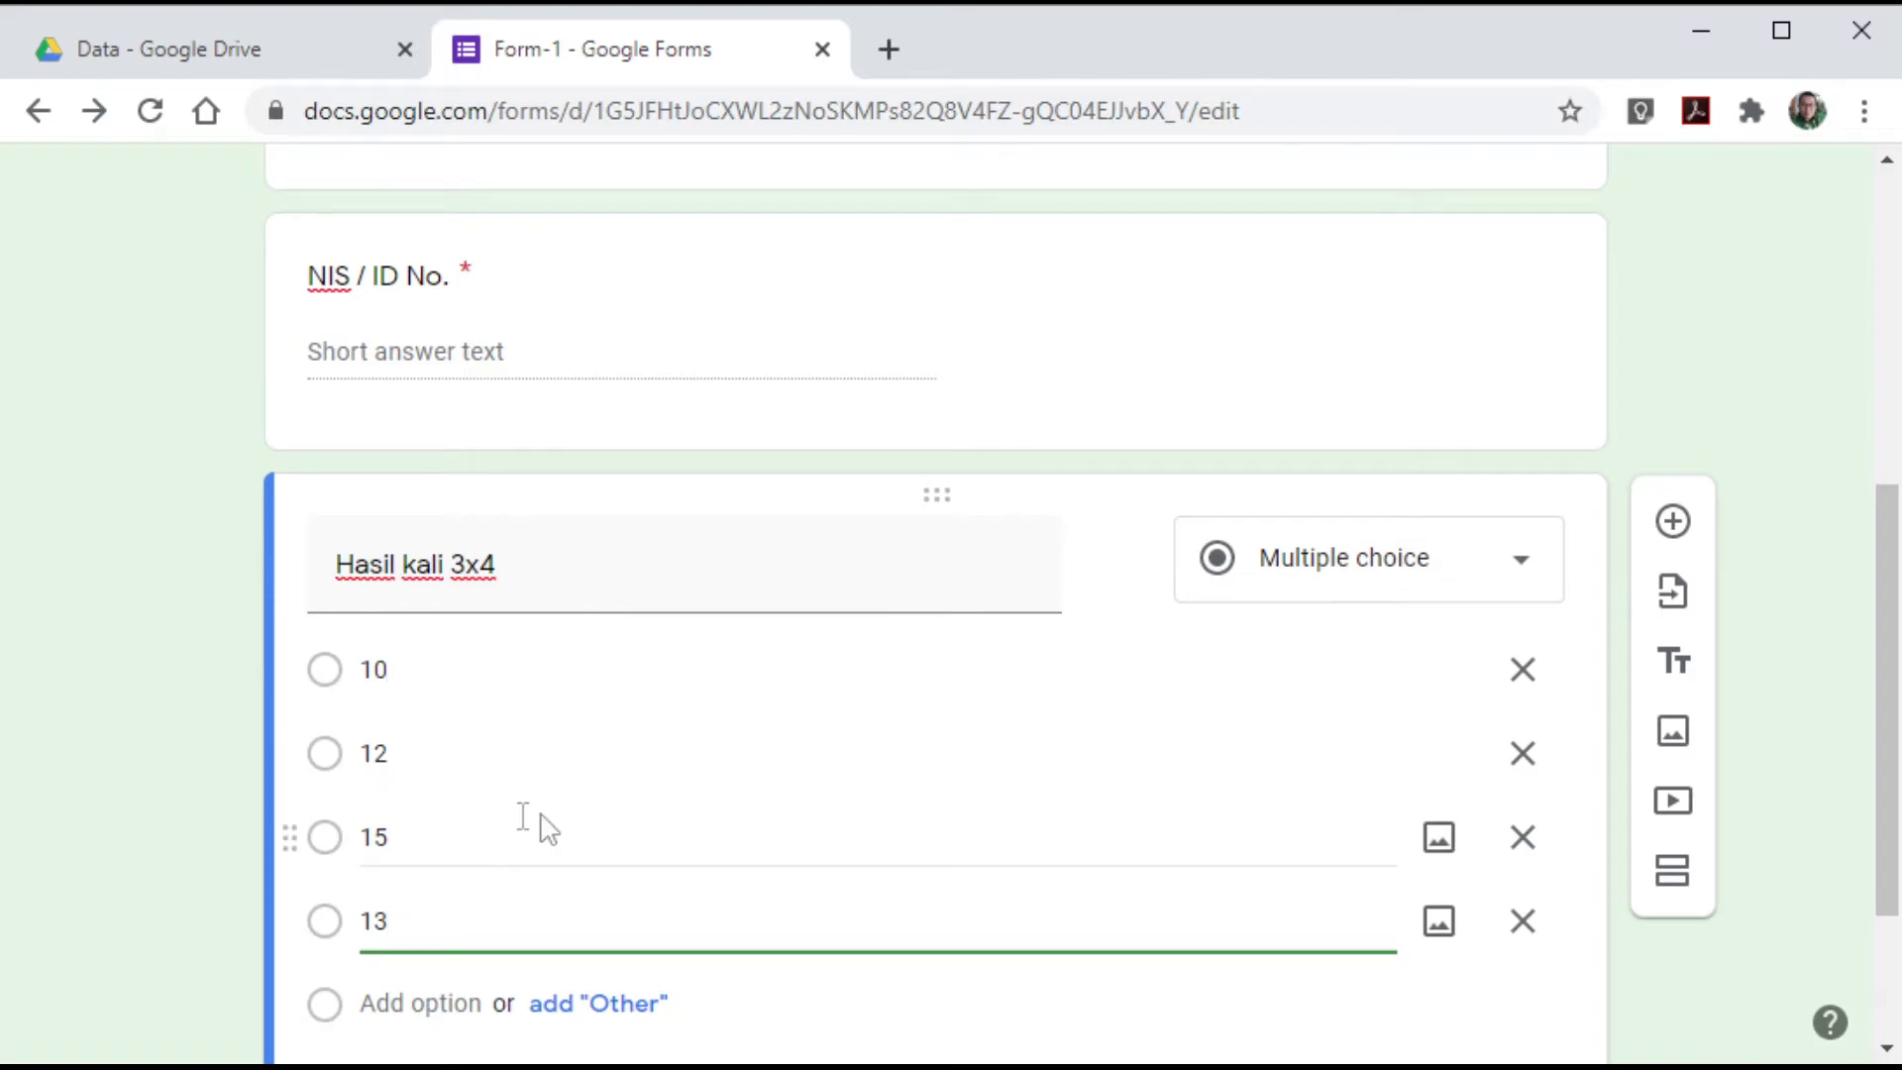
{"action": "scroll", "coordinate": [591, 825], "scroll_direction": "down", "scroll_amount": 3}
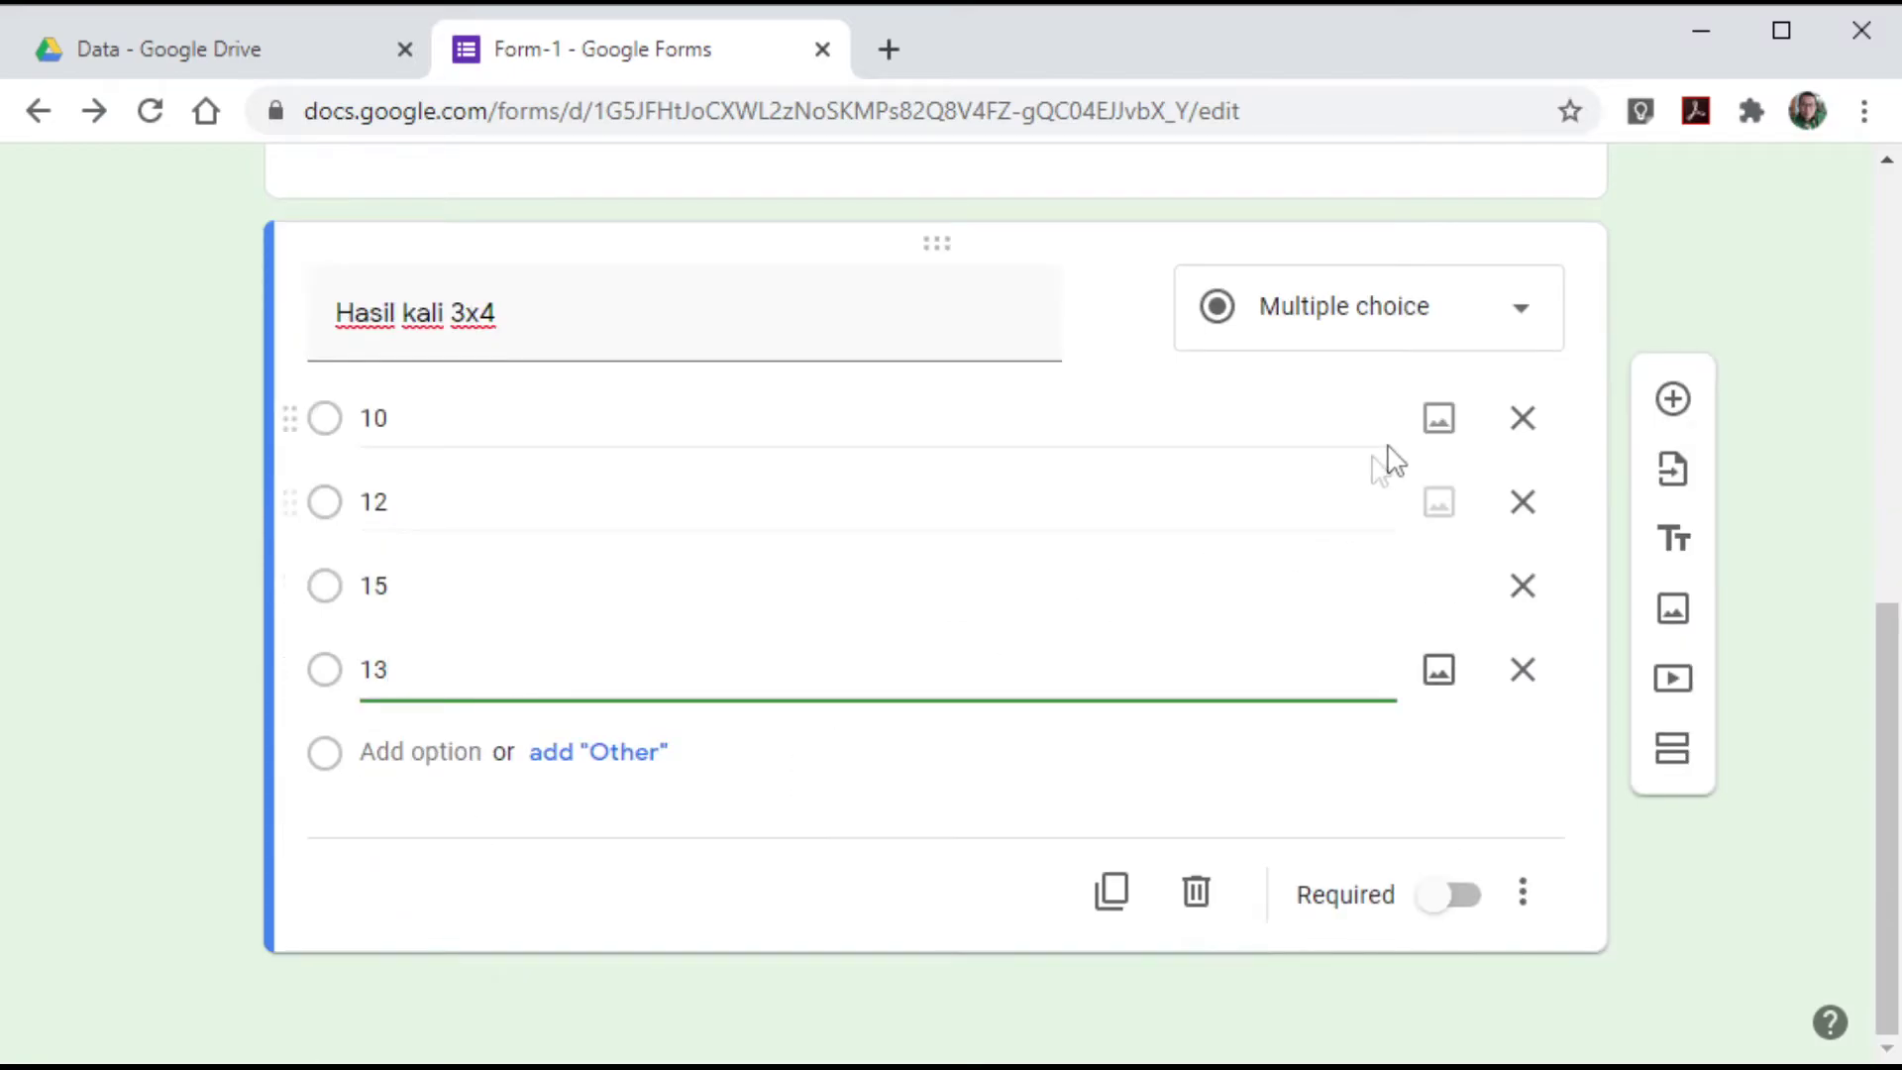
- Add a question below titled "Rumus Phytagoras adalah" and set its type to Short answer
{"action": "left_click", "coordinate": [1677, 406]}
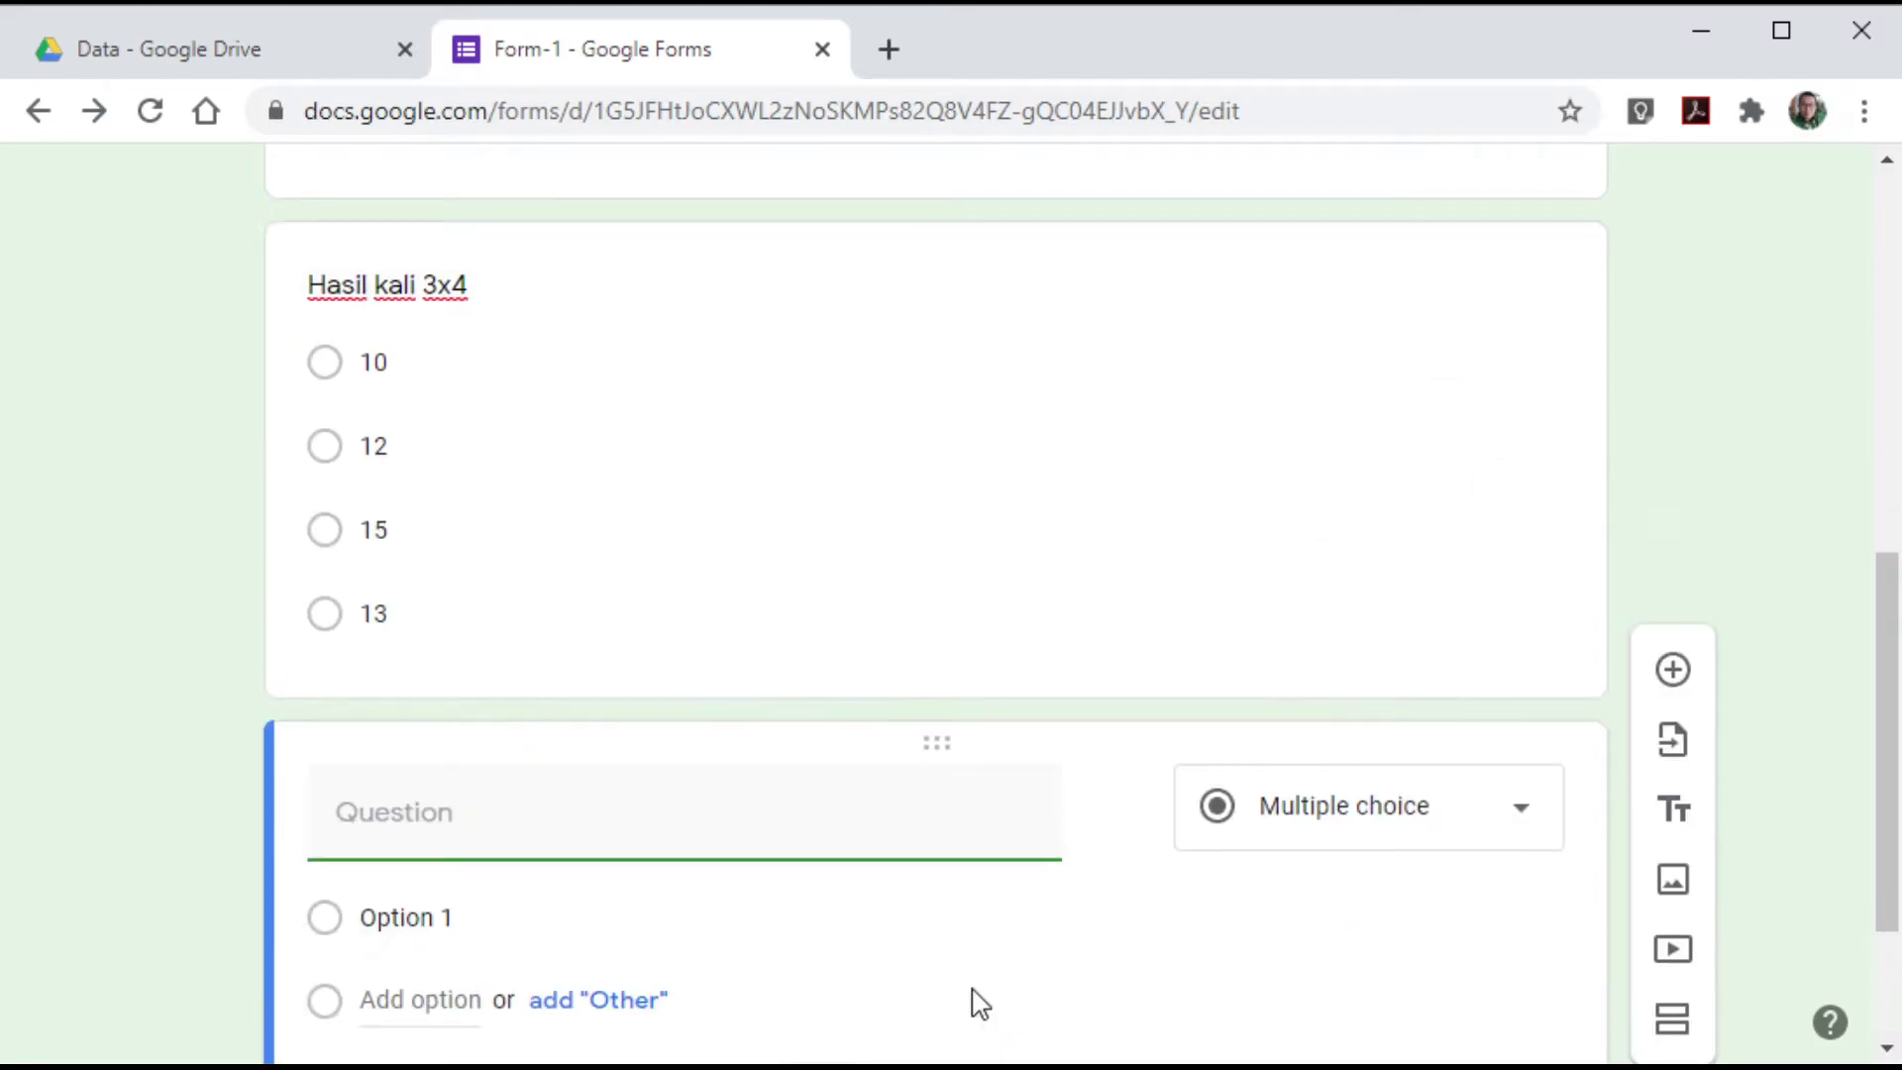
{"action": "type", "text": "Rum"}
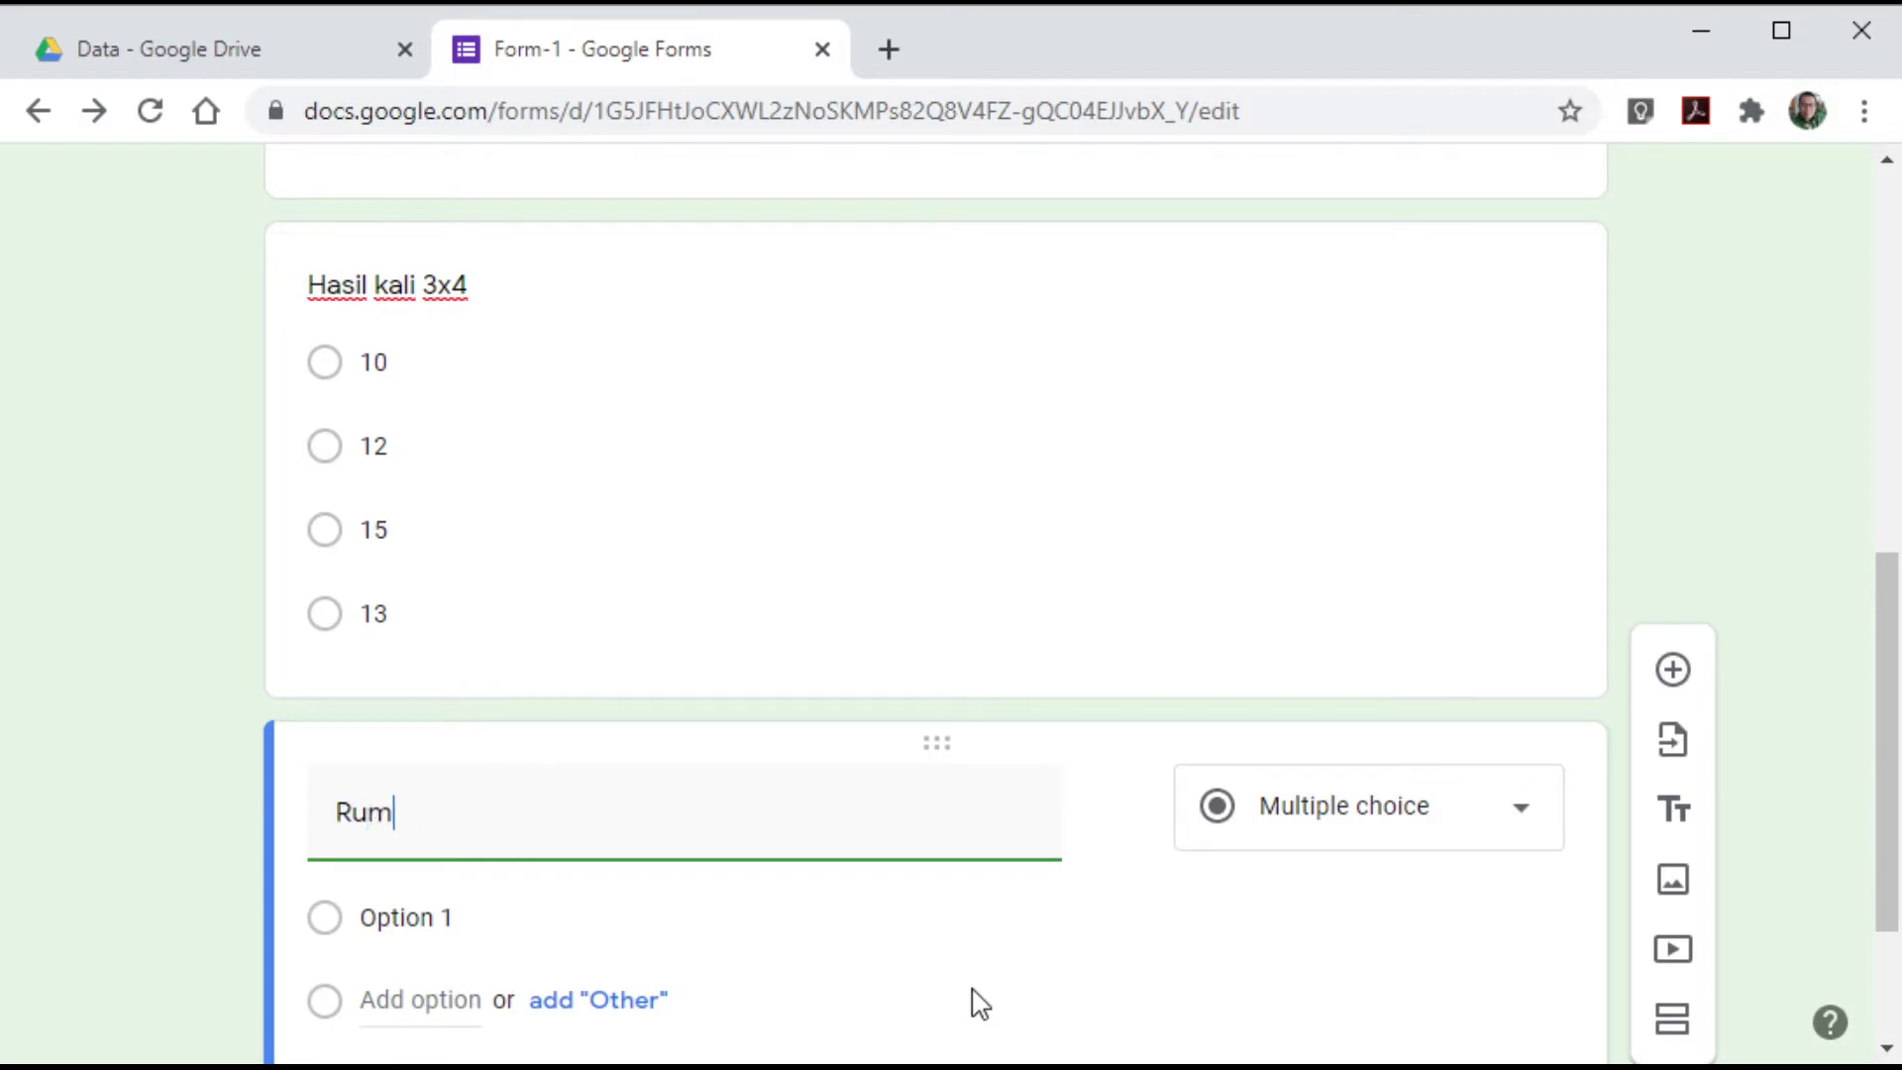
{"action": "type", "text": "us Phyt"}
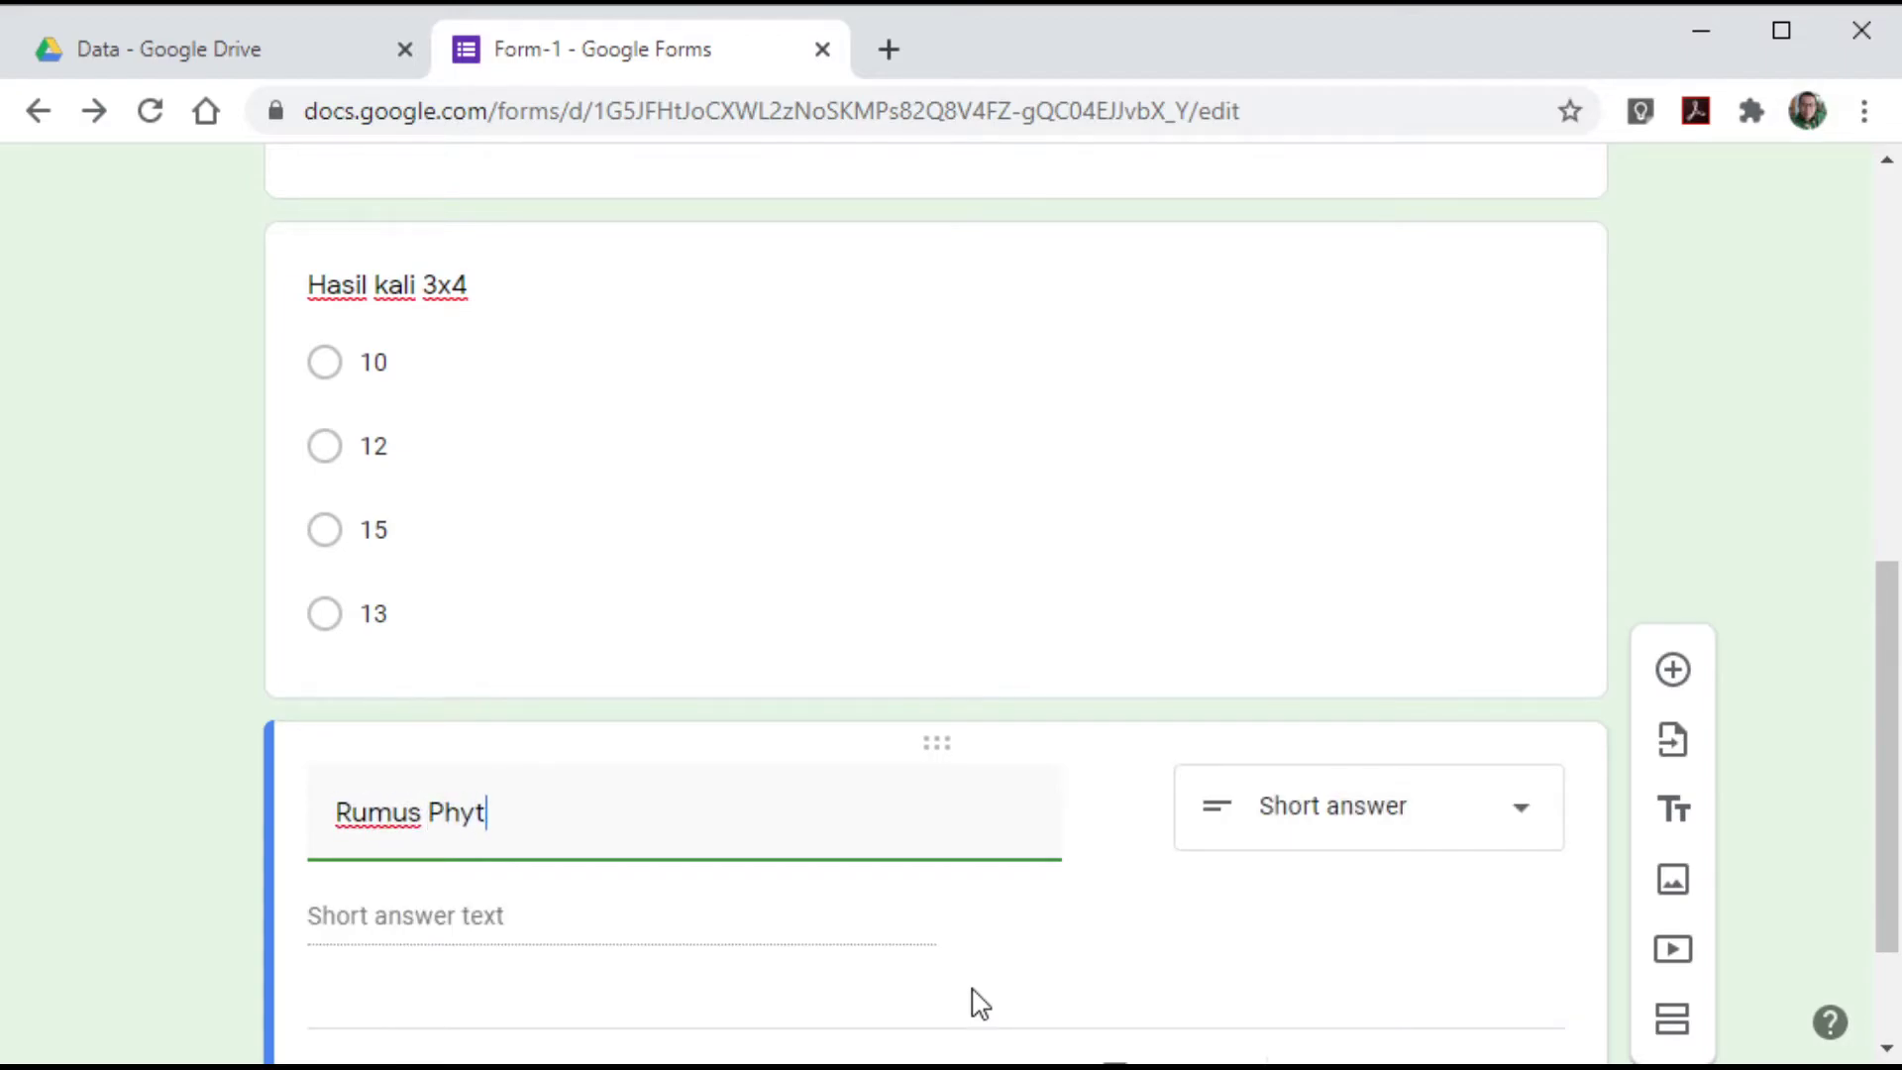
{"action": "type", "text": "agoras adal"}
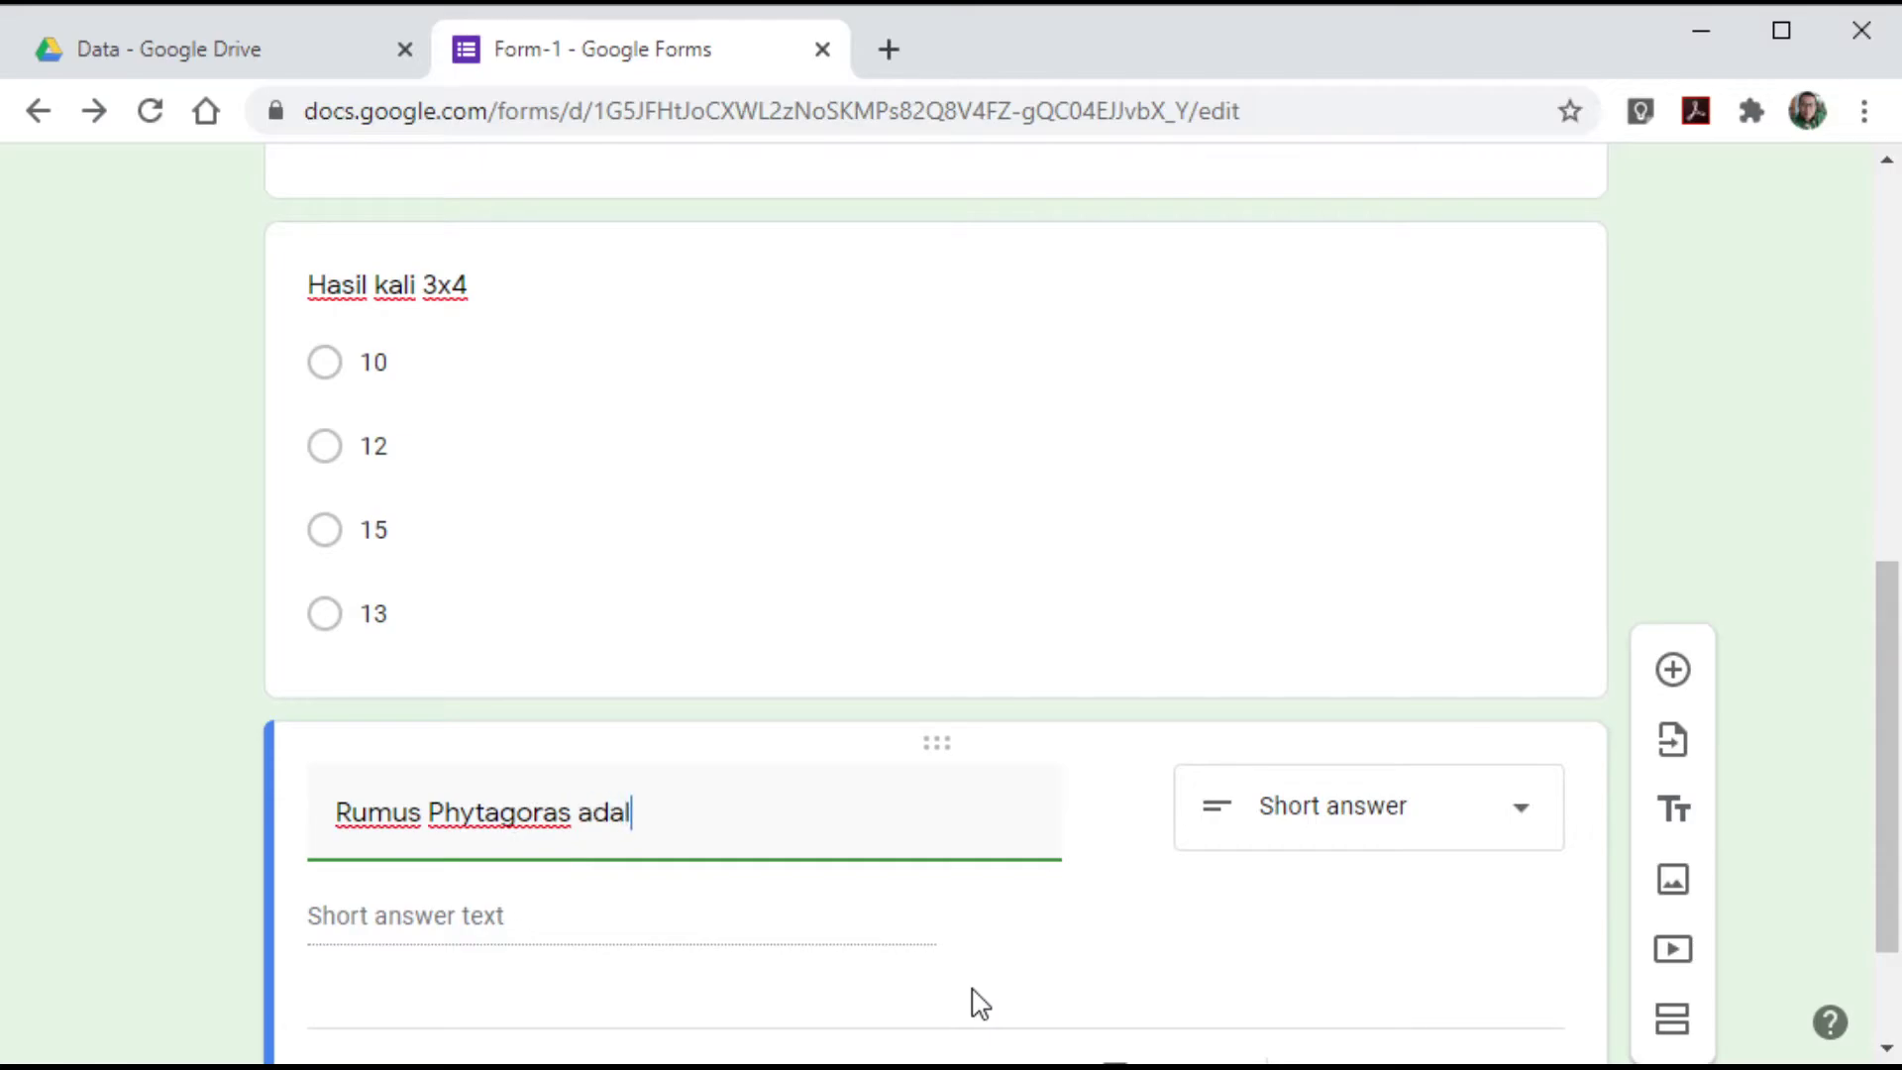
{"action": "type", "text": "ah"}
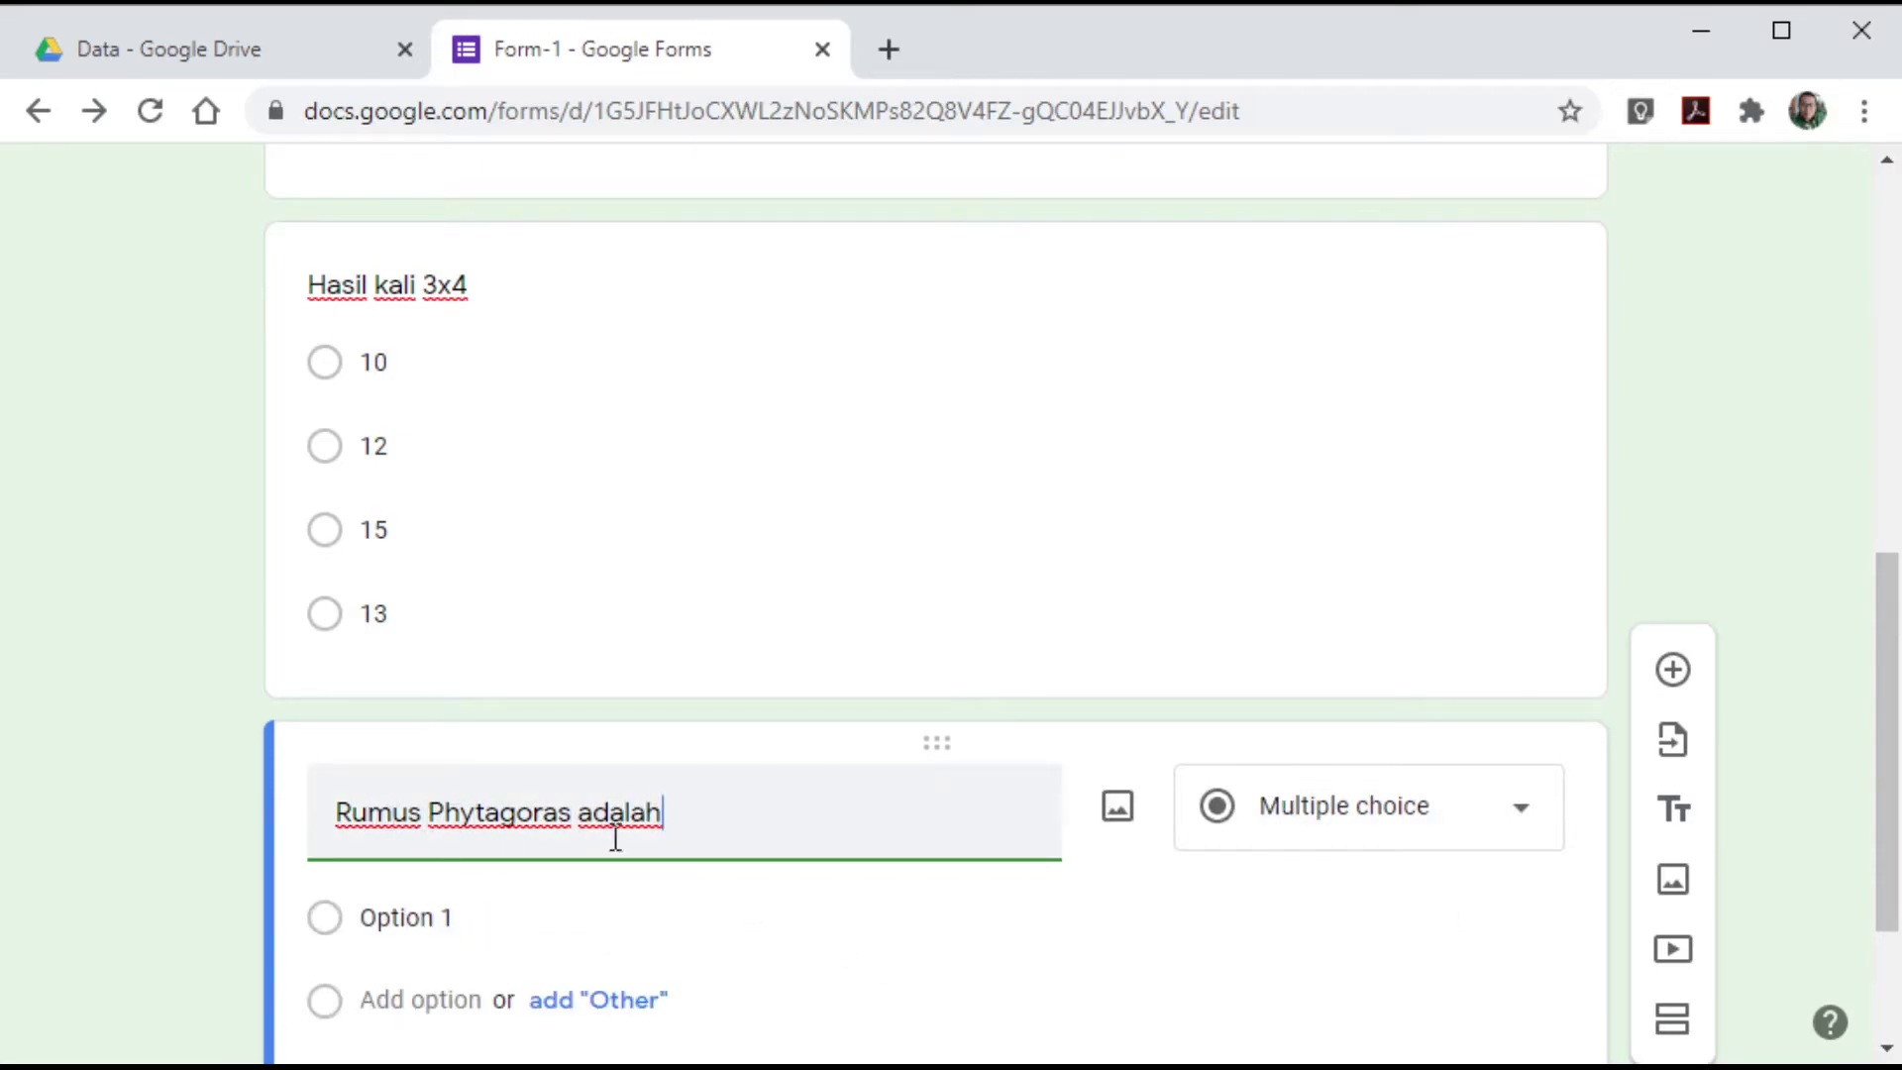
{"action": "left_click", "coordinate": [1515, 812]}
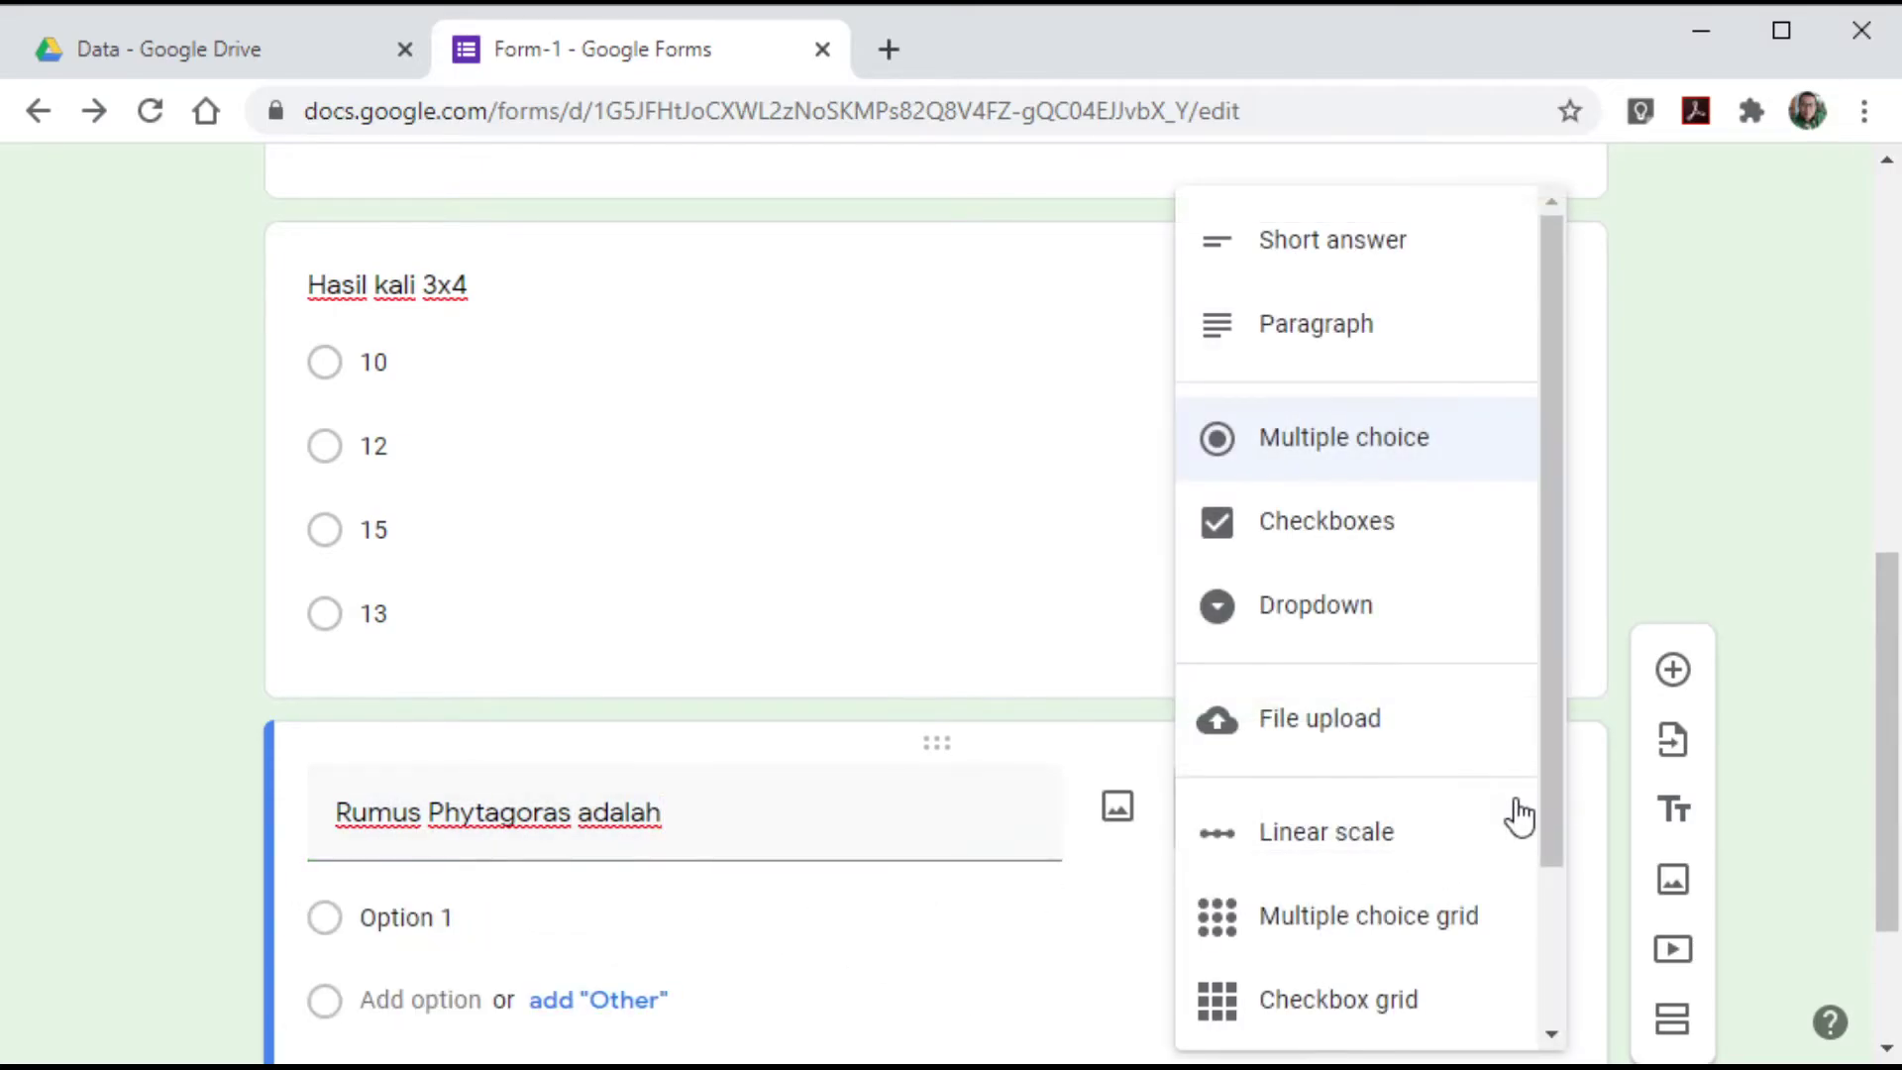
{"action": "left_click", "coordinate": [1367, 239]}
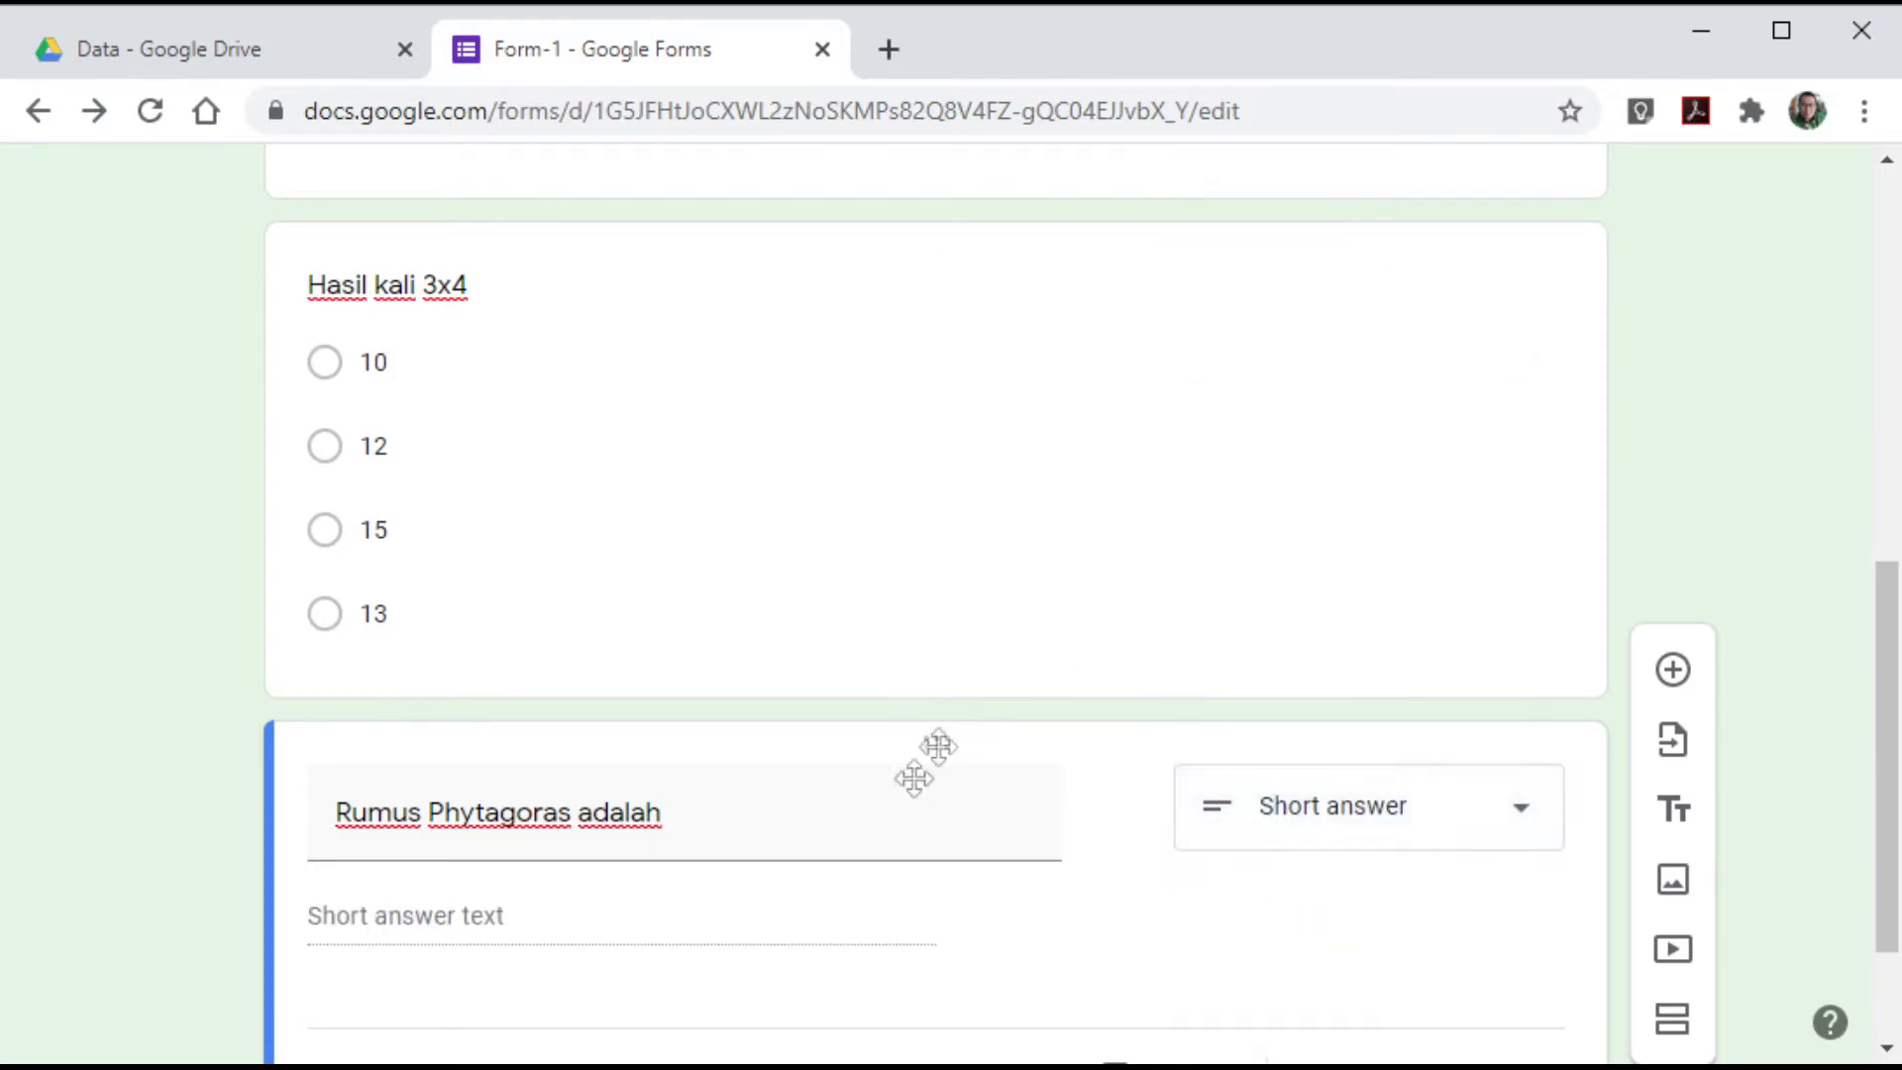
- Move the "Rumus Phytagoras adalah" question above the "Hasil kali 3x4" question
{"action": "scroll", "coordinate": [765, 904], "scroll_direction": "down", "scroll_amount": 2}
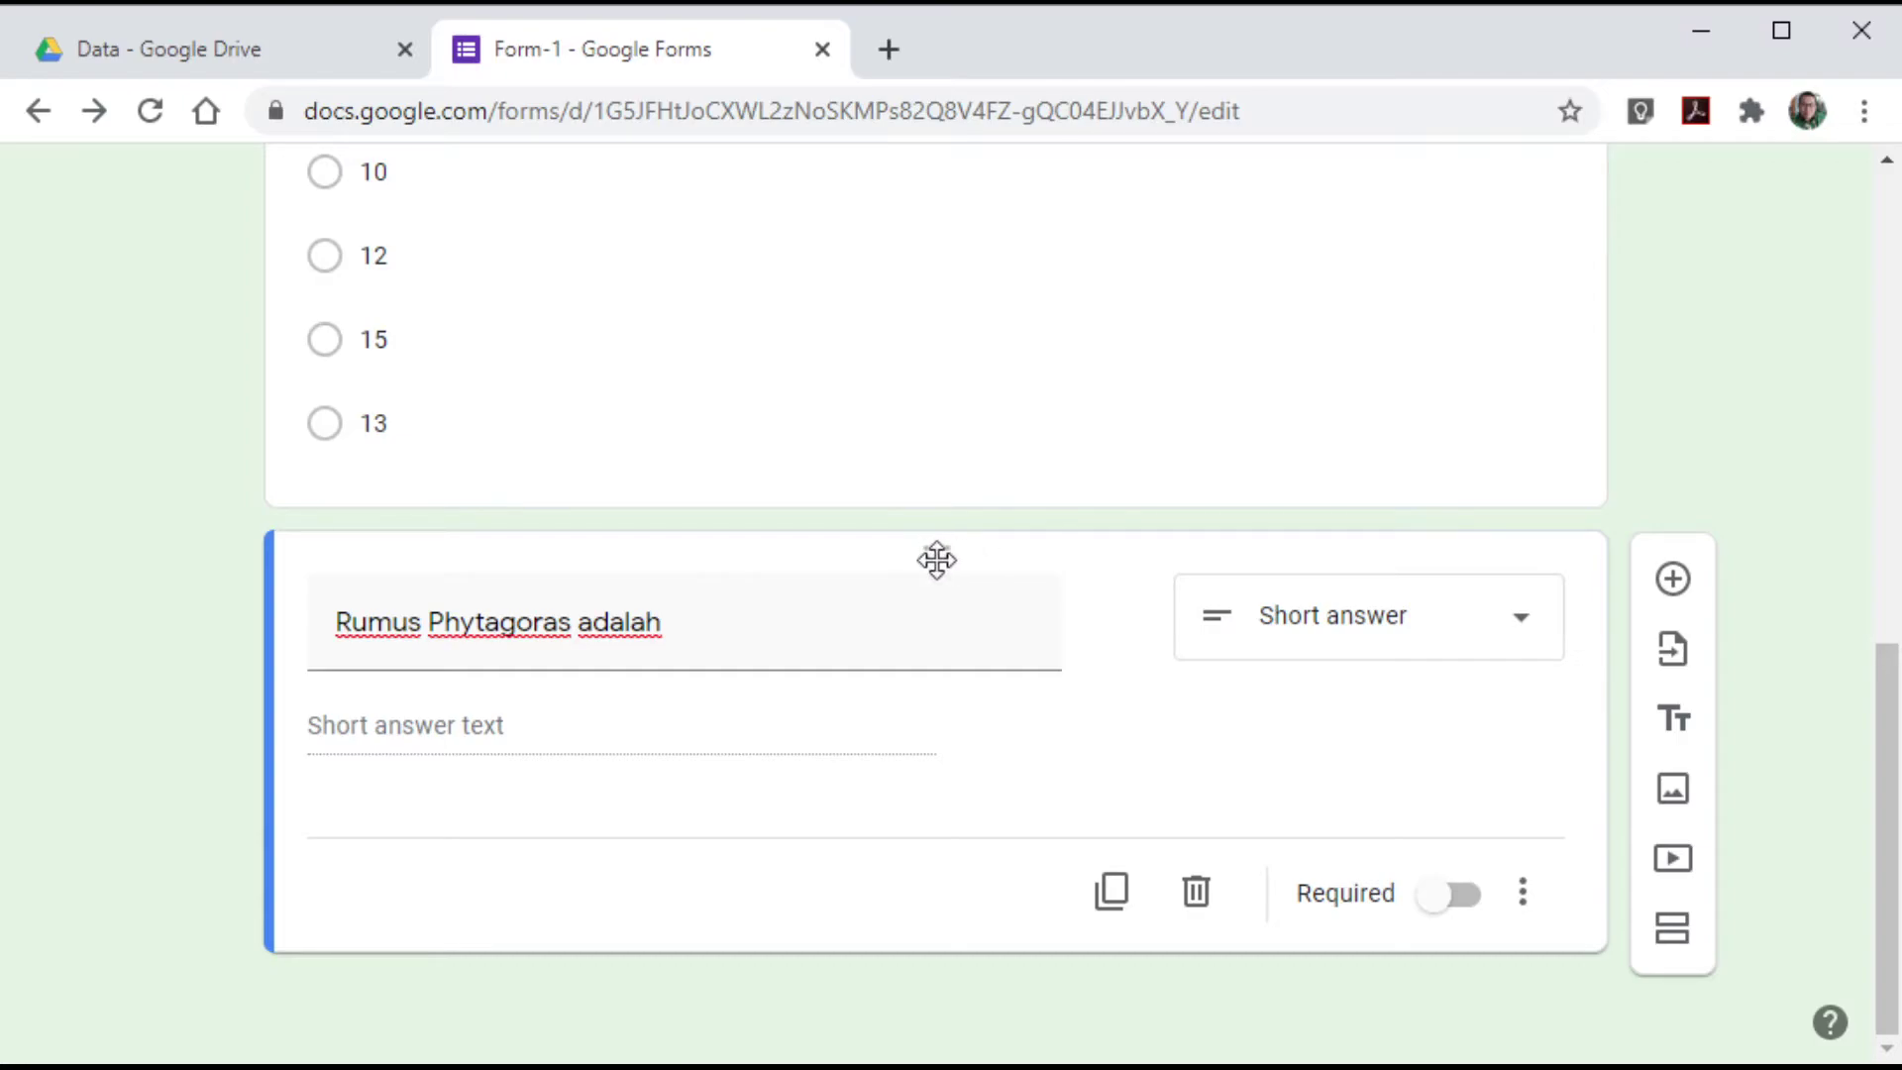
{"action": "left_click_drag", "start_coordinate": [936, 560], "coordinate": [908, 781]}
{"action": "scroll", "coordinate": [908, 781], "scroll_direction": "down", "scroll_amount": 6}
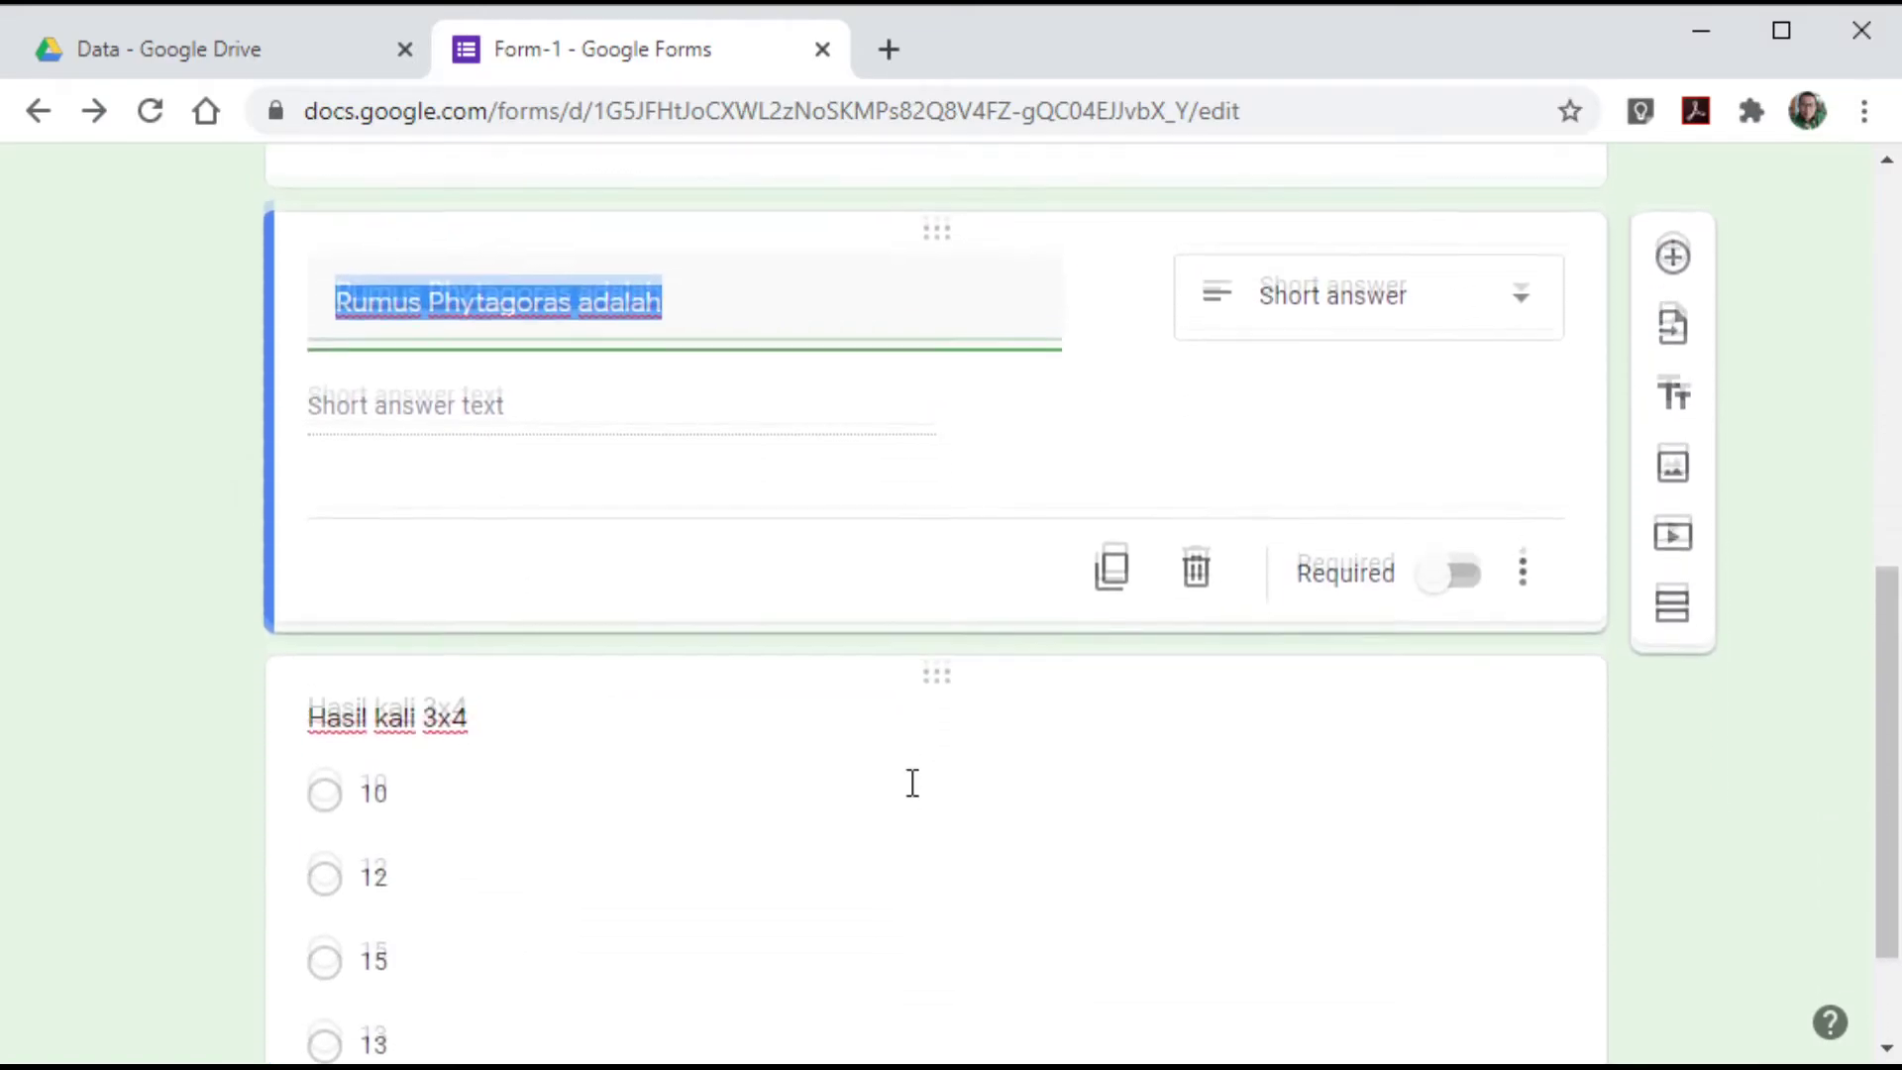
{"action": "scroll", "coordinate": [769, 513], "scroll_direction": "up", "scroll_amount": 3}
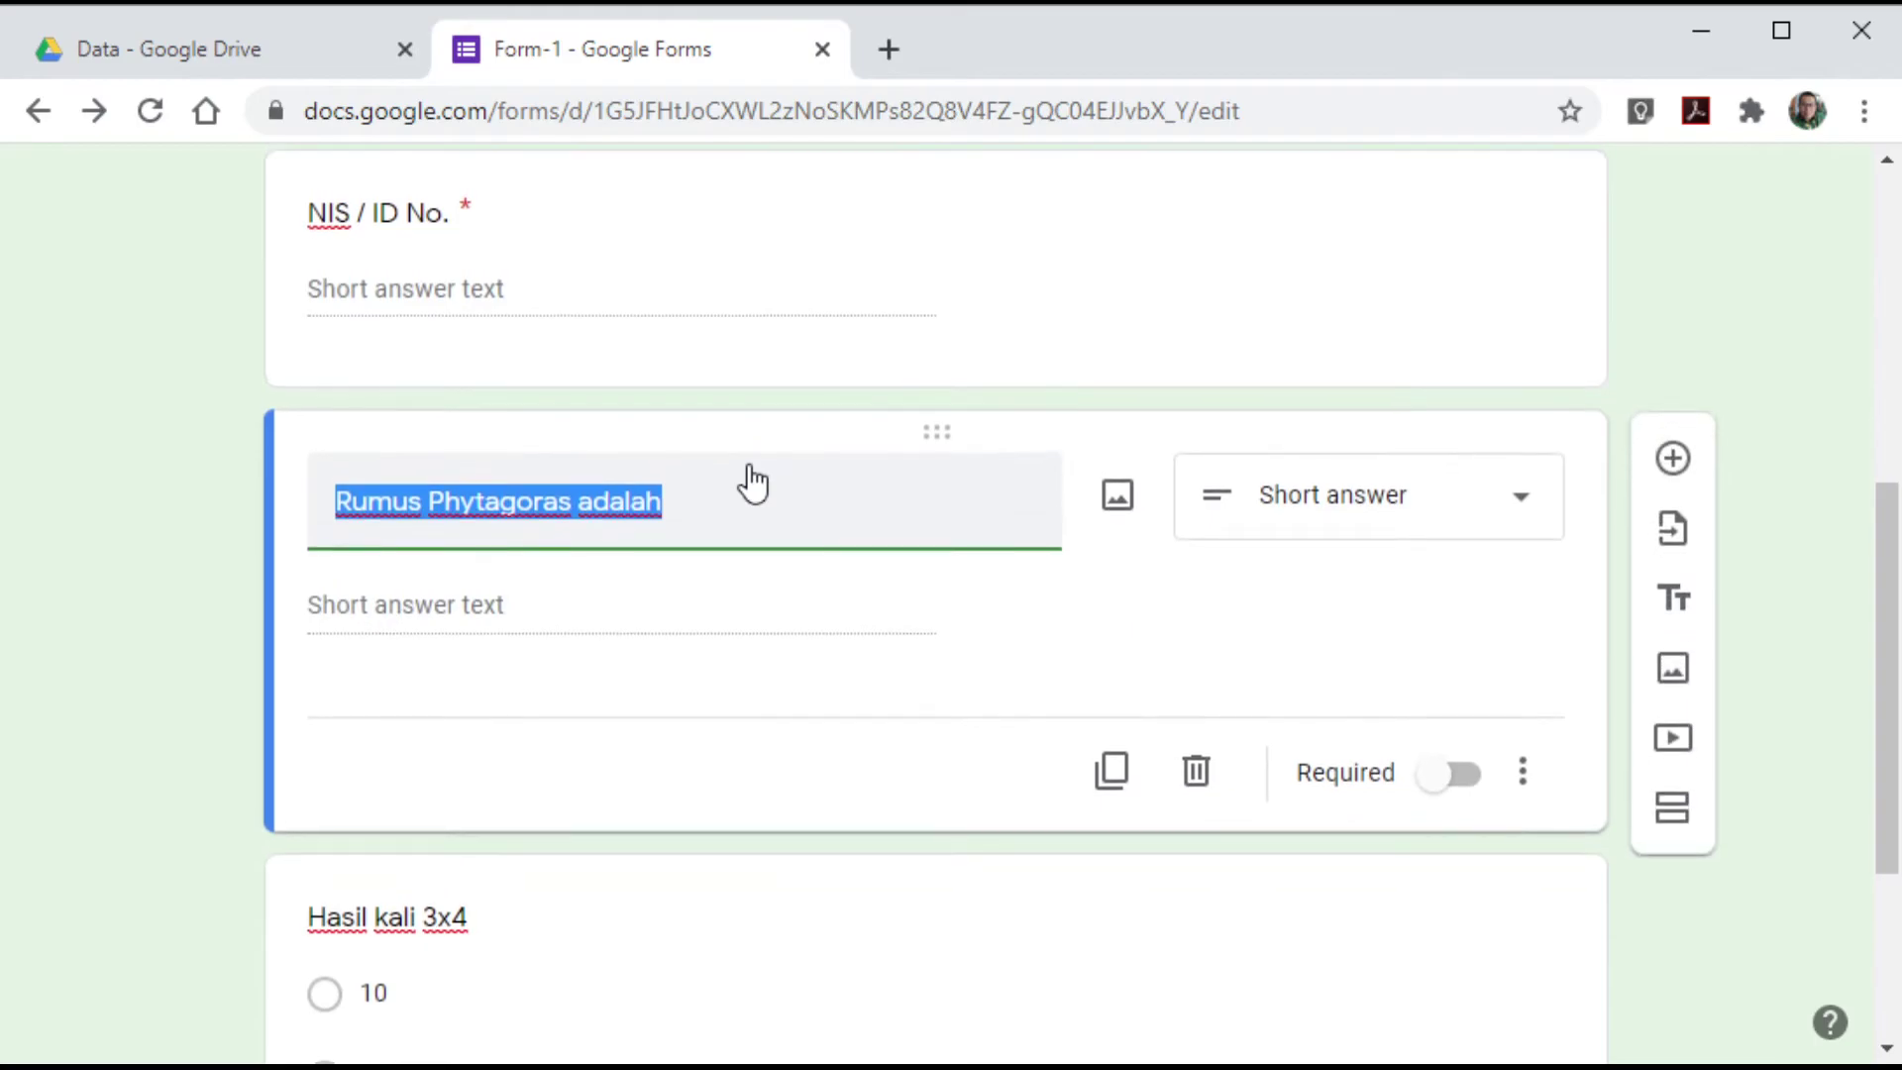
{"action": "scroll", "coordinate": [772, 840], "scroll_direction": "down", "scroll_amount": 4}
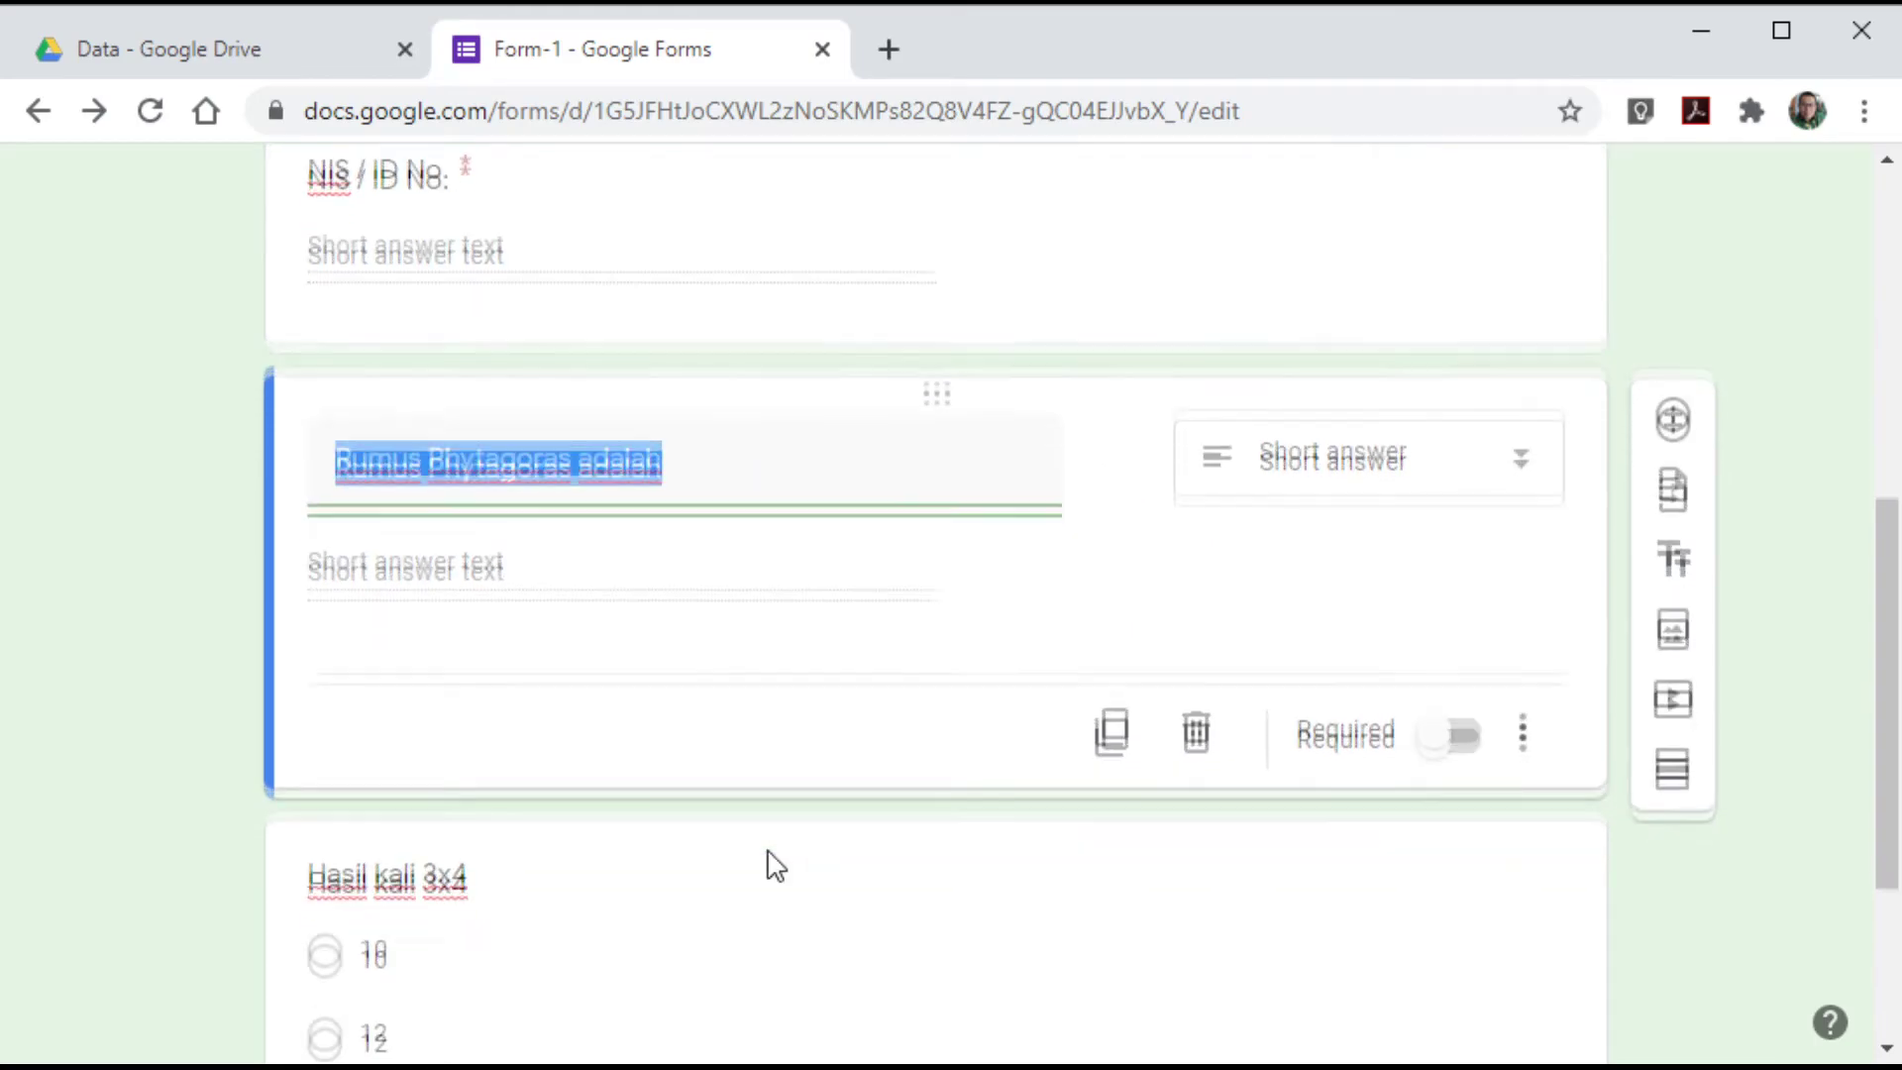
{"action": "left_click_drag", "start_coordinate": [942, 496], "coordinate": [934, 429]}
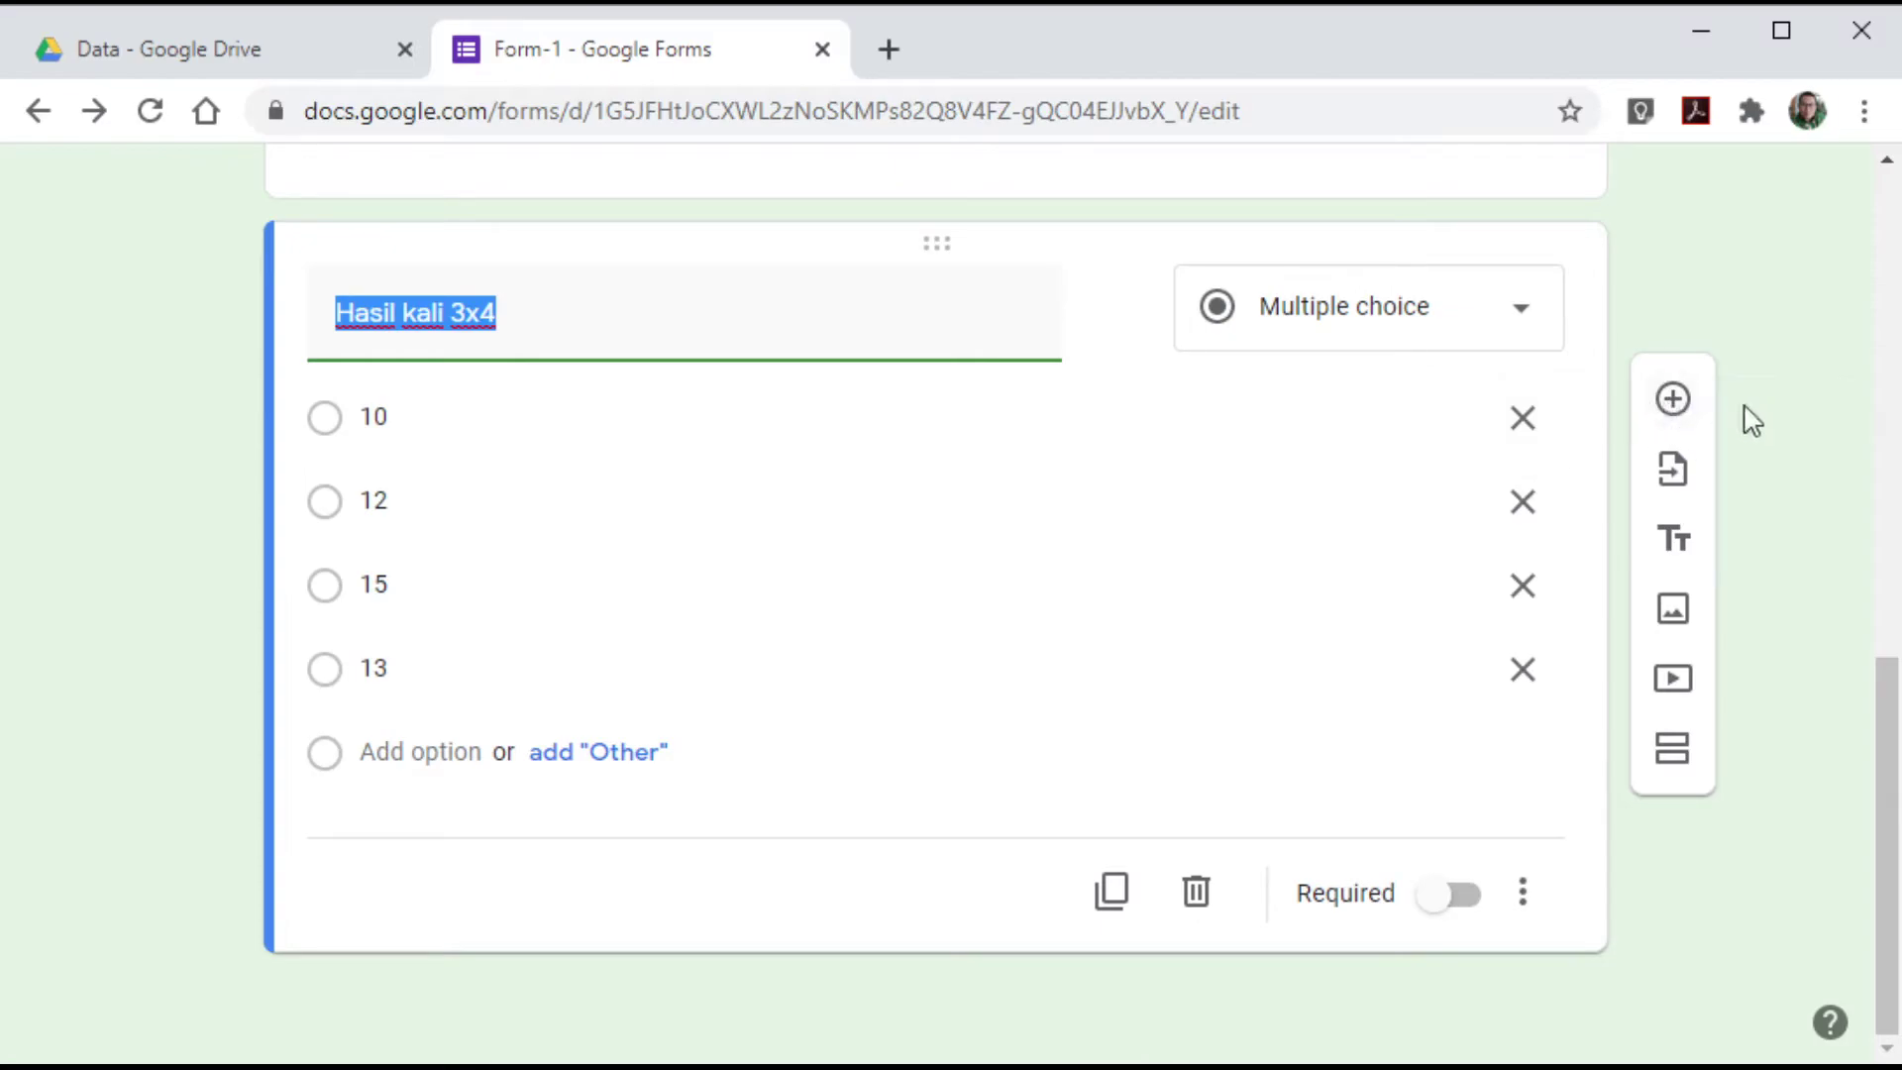
- Add a question at the end of the form, set its type to Checkboxes and title it "8 adalah"
{"action": "left_click", "coordinate": [1675, 406]}
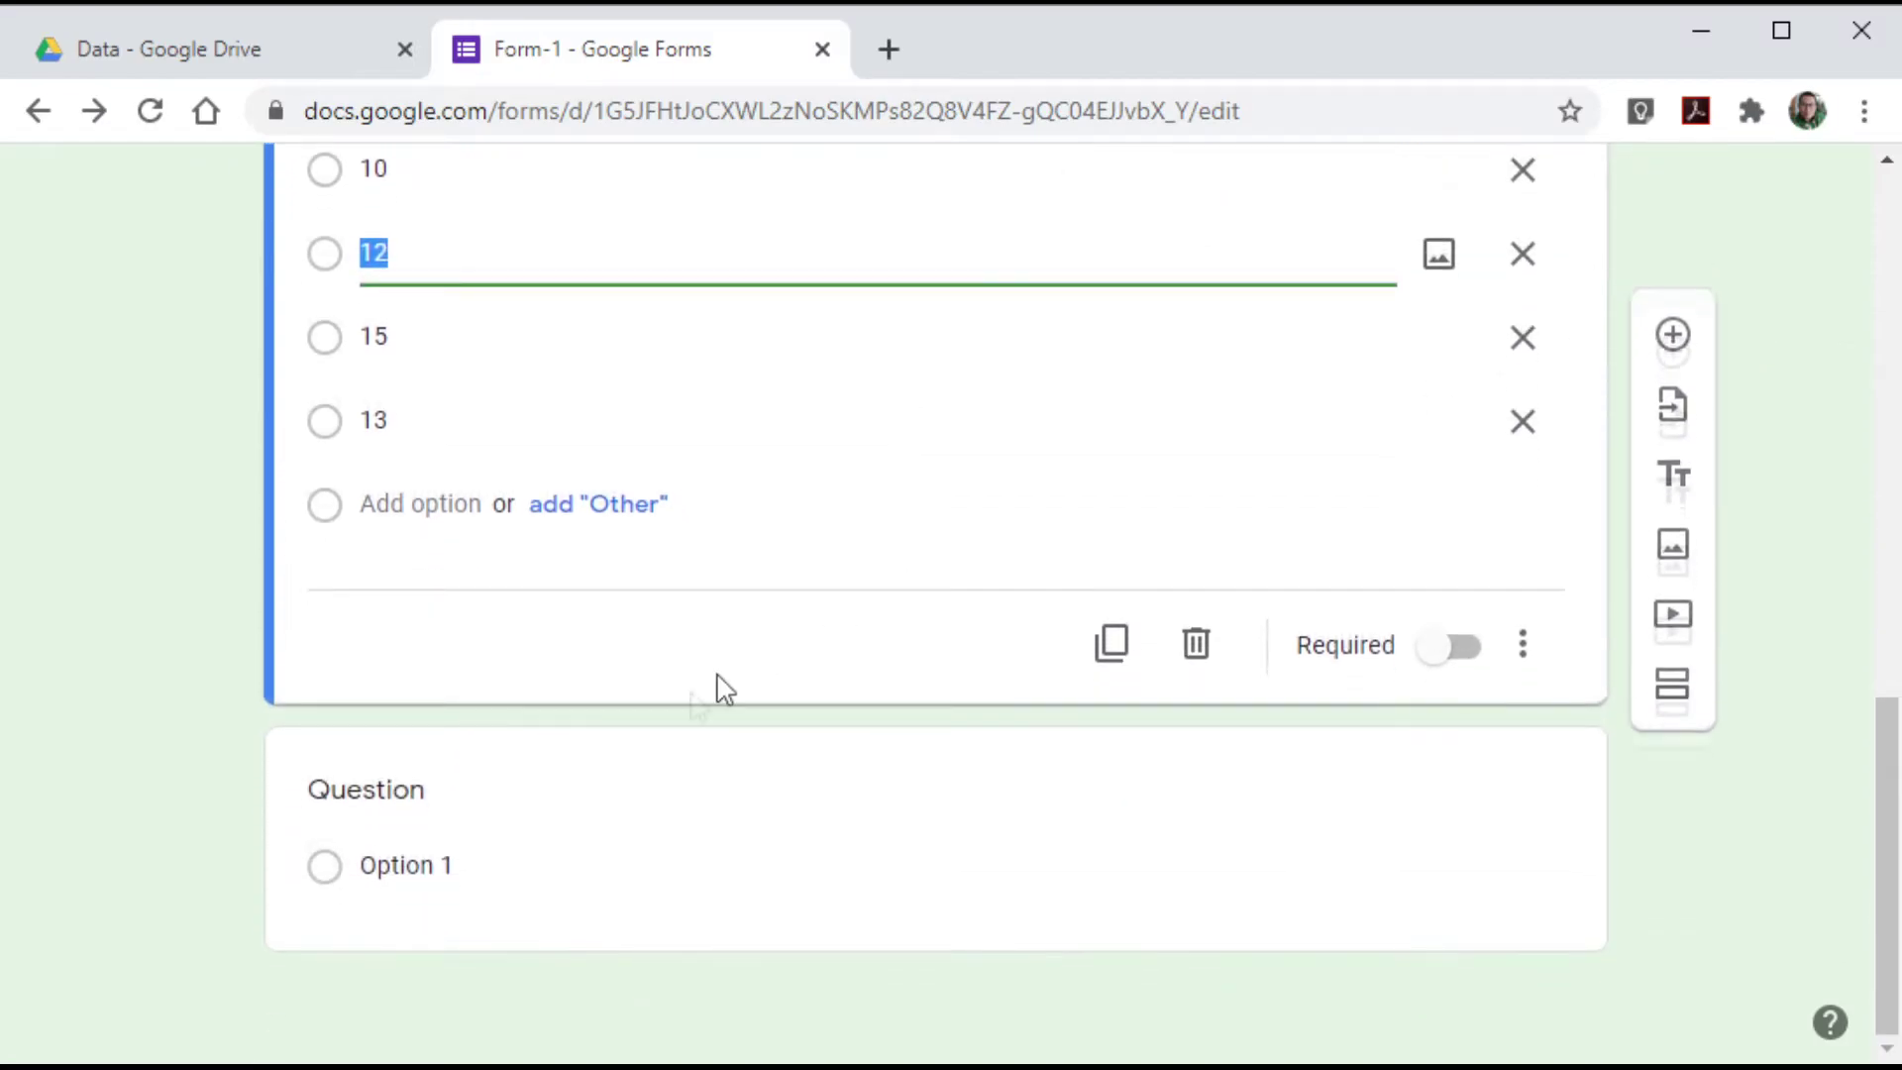
{"action": "left_click", "coordinate": [557, 865]}
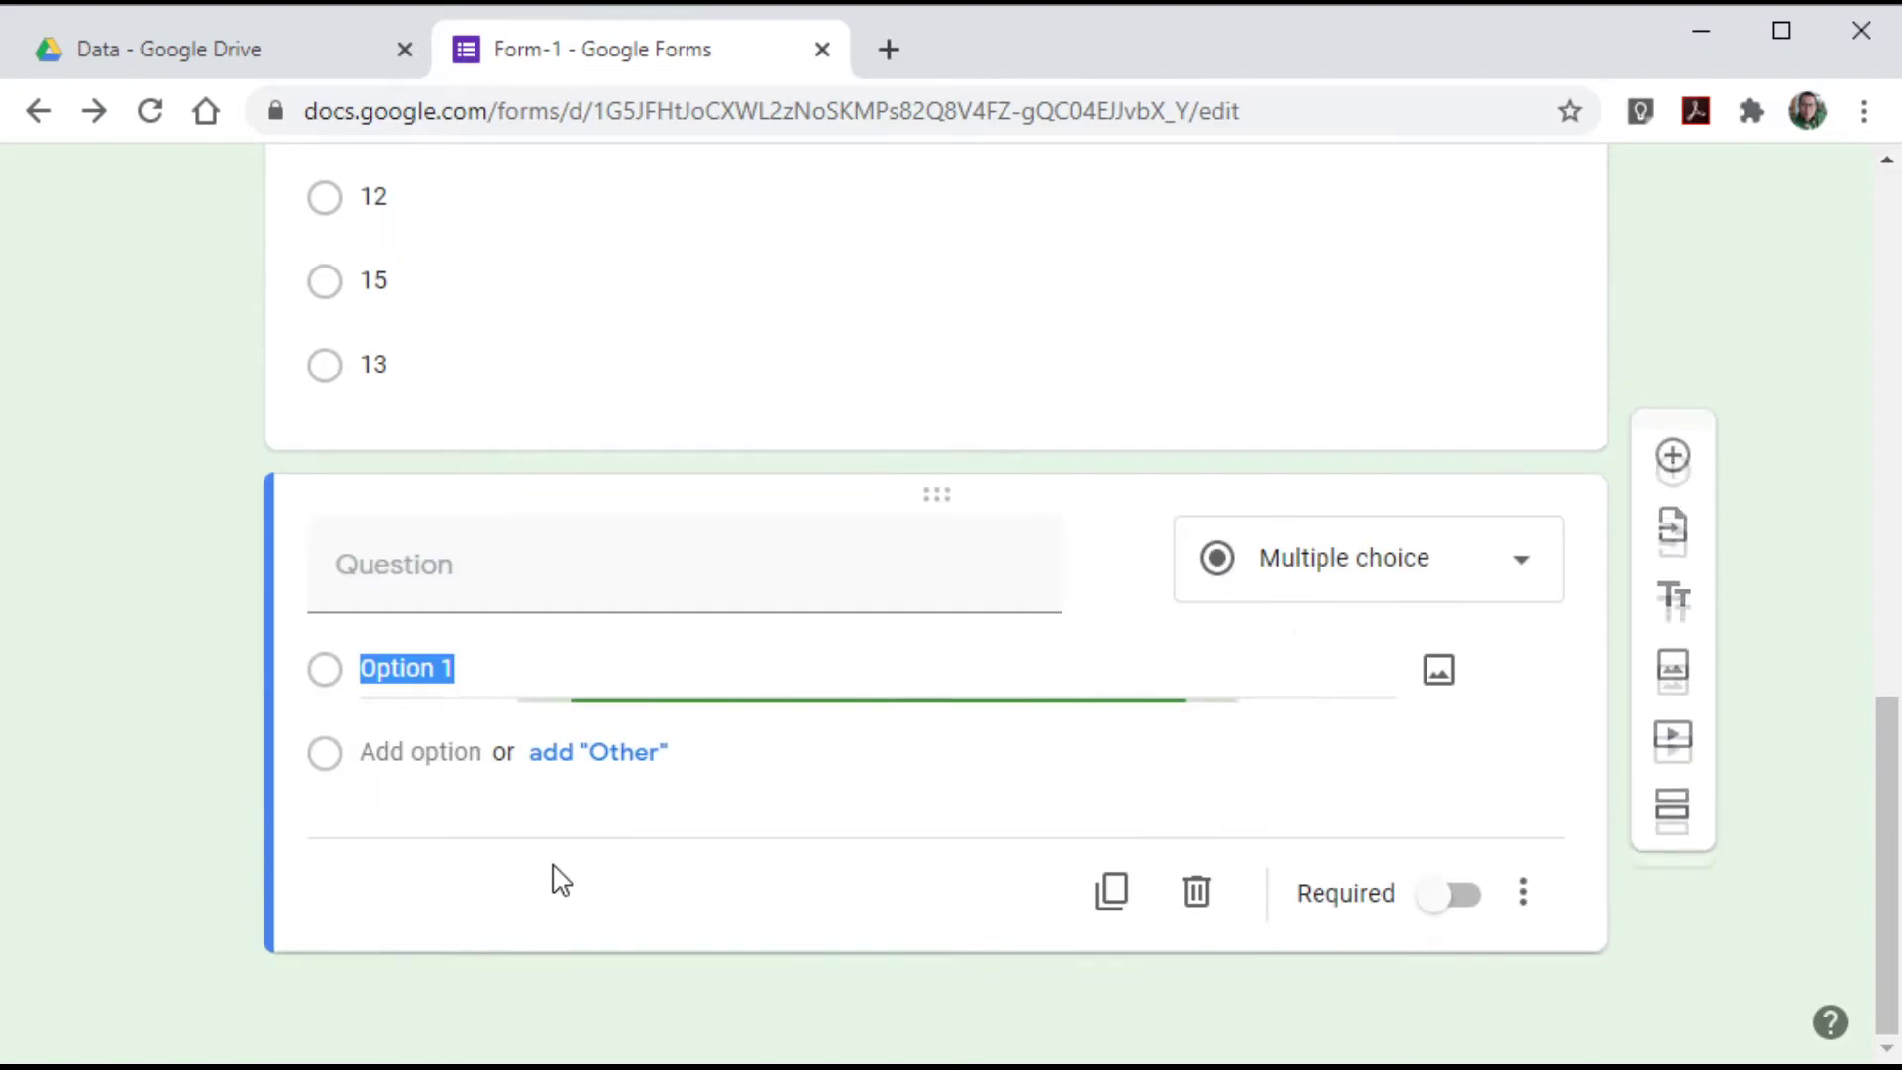
{"action": "left_click", "coordinate": [1530, 564]}
{"action": "left_click", "coordinate": [1328, 609]}
{"action": "type", "text": "8 adalah"}
- Give the "8 adalah" question the checkbox options 6+2, 7+1, 9-1 and 4+2
{"action": "left_click", "coordinate": [426, 662]}
{"action": "type", "text": "6+2"}
{"action": "key", "text": "Return"}
{"action": "type", "text": "7+1"}
{"action": "key", "text": "Return"}
{"action": "type", "text": "9-1"}
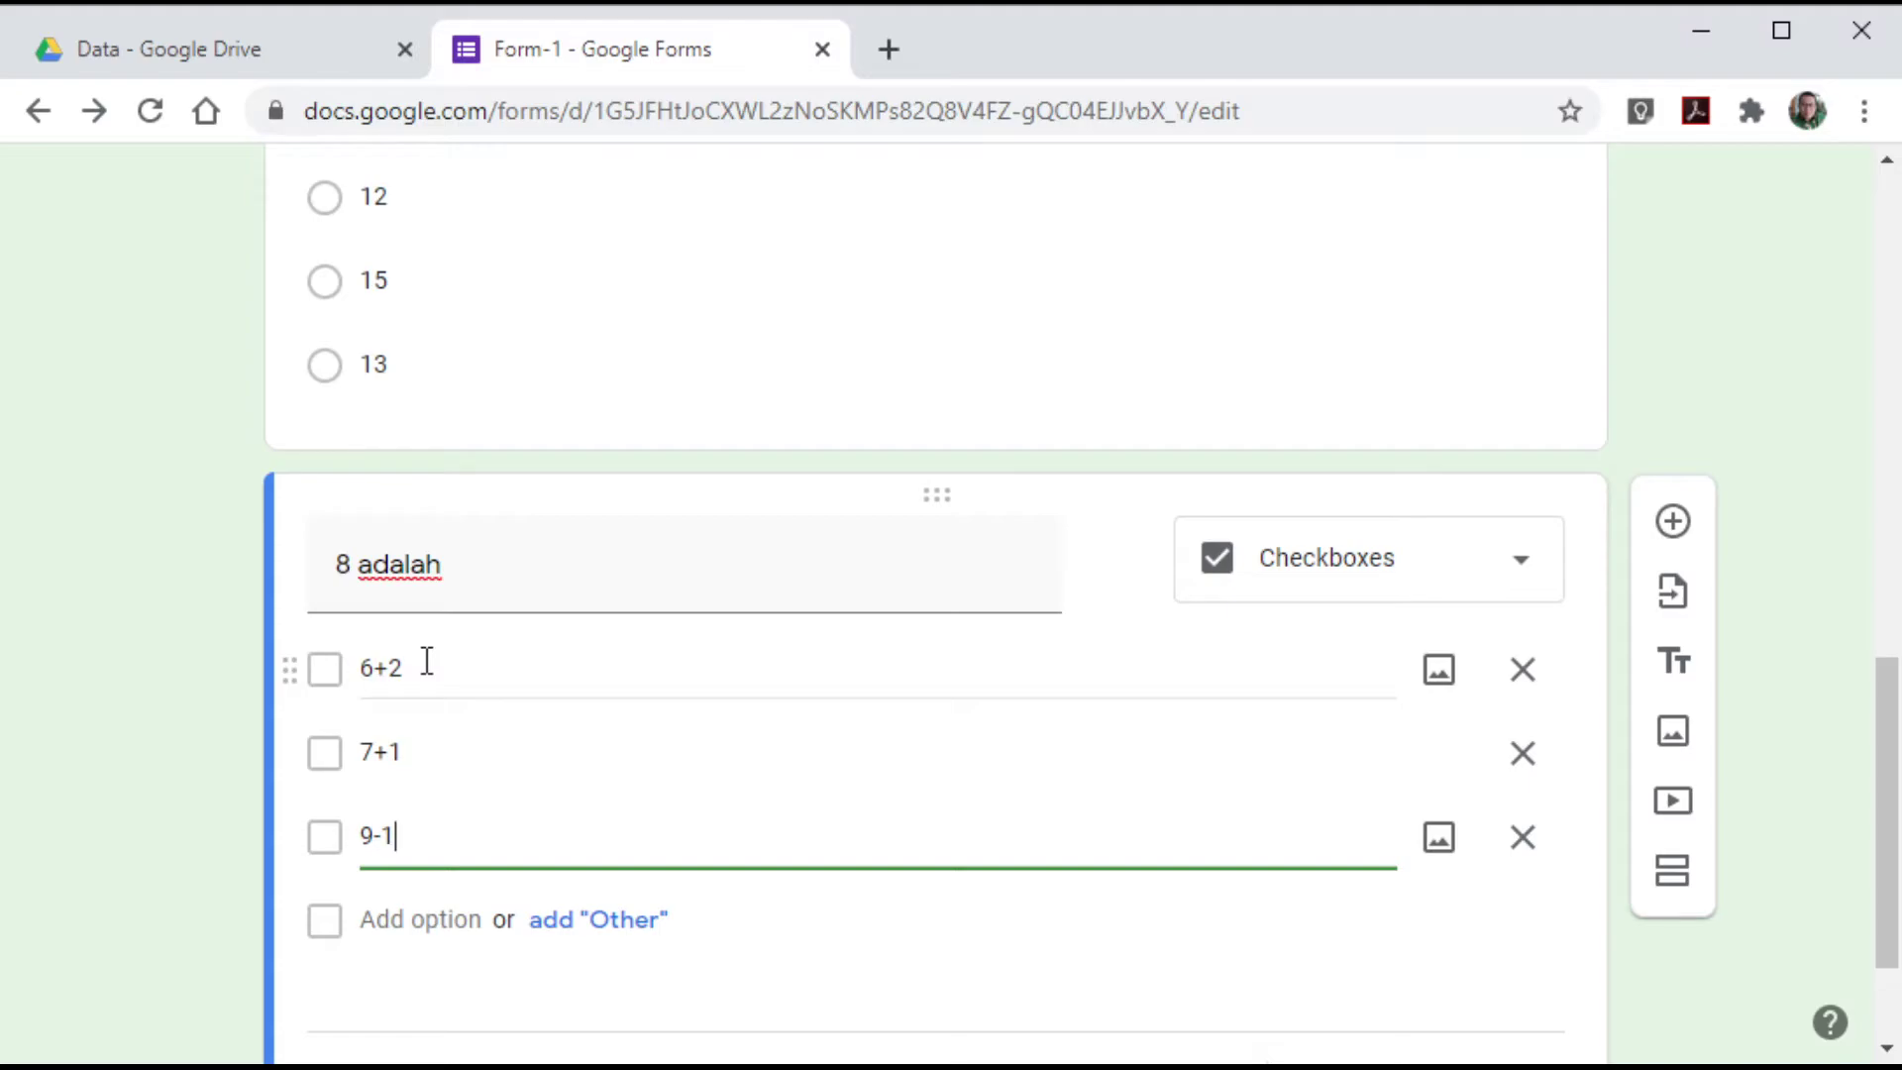
{"action": "key", "text": "Return"}
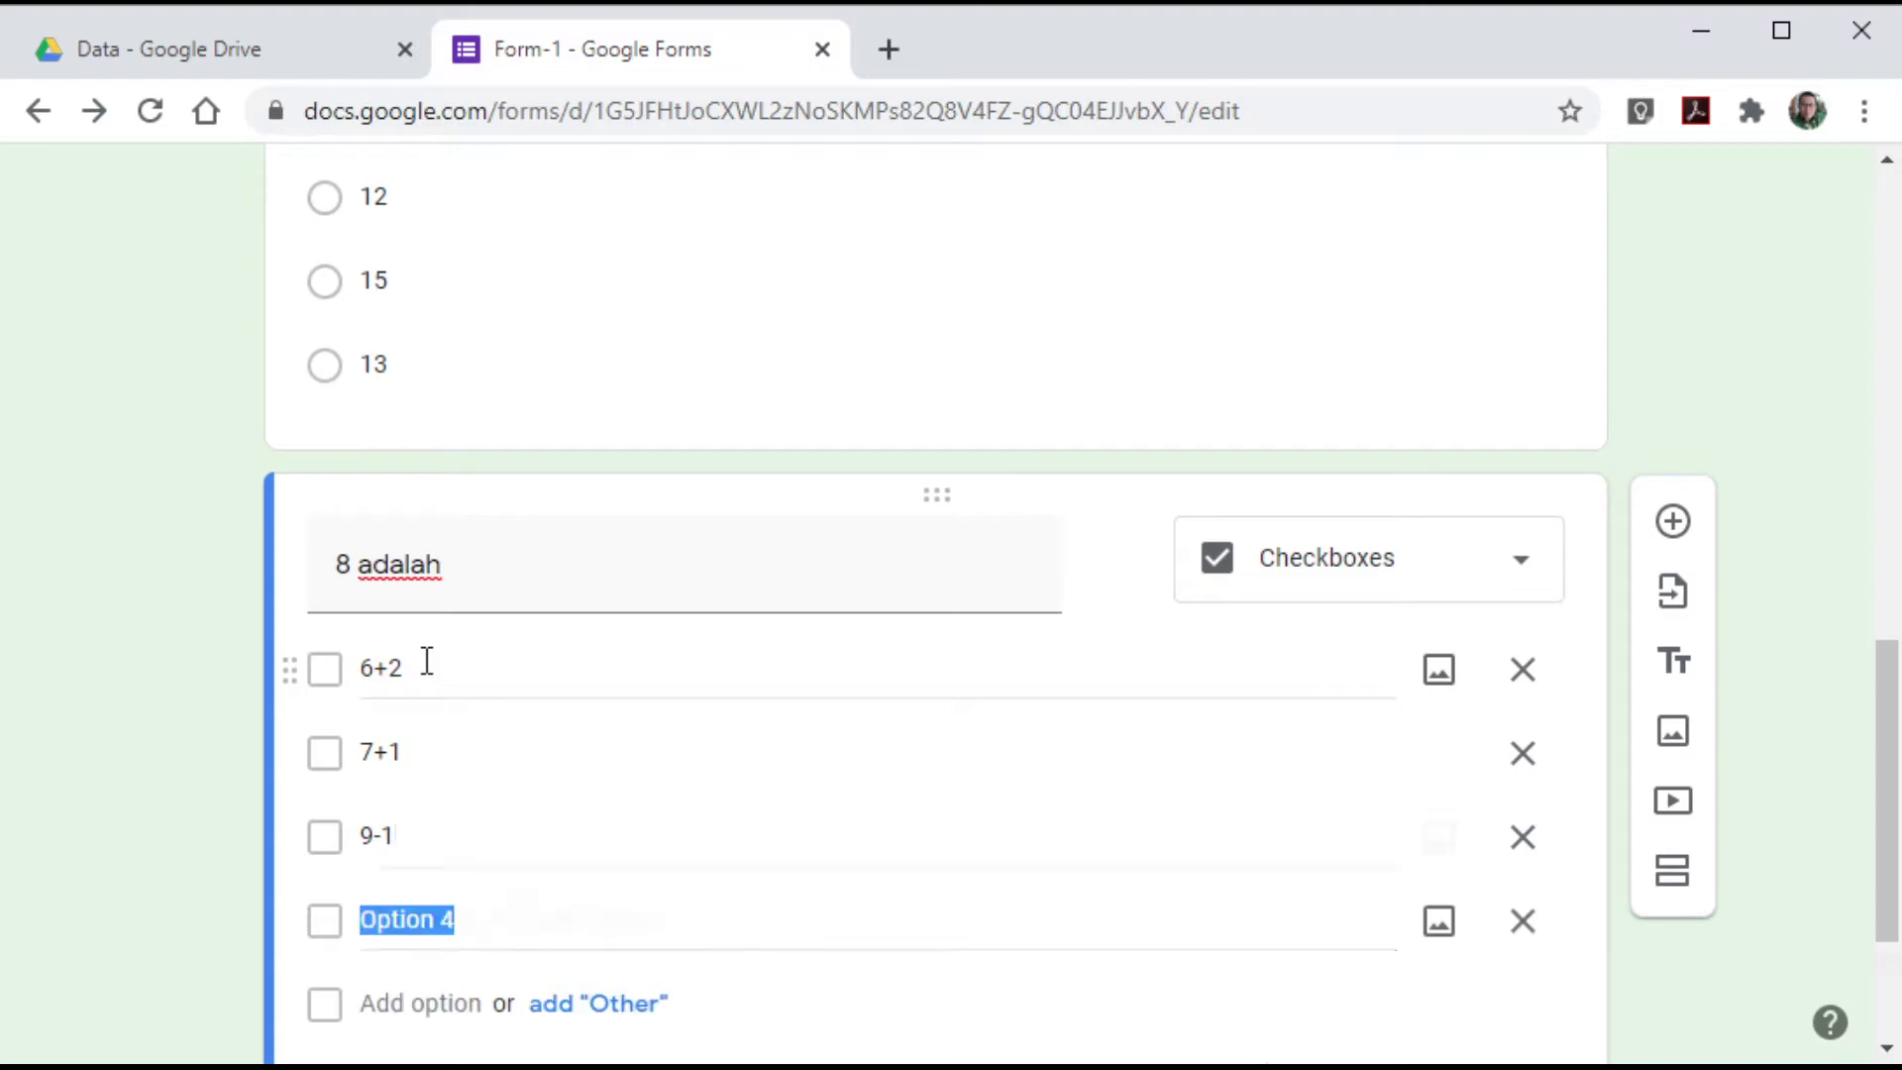
{"action": "type", "text": "4+2"}
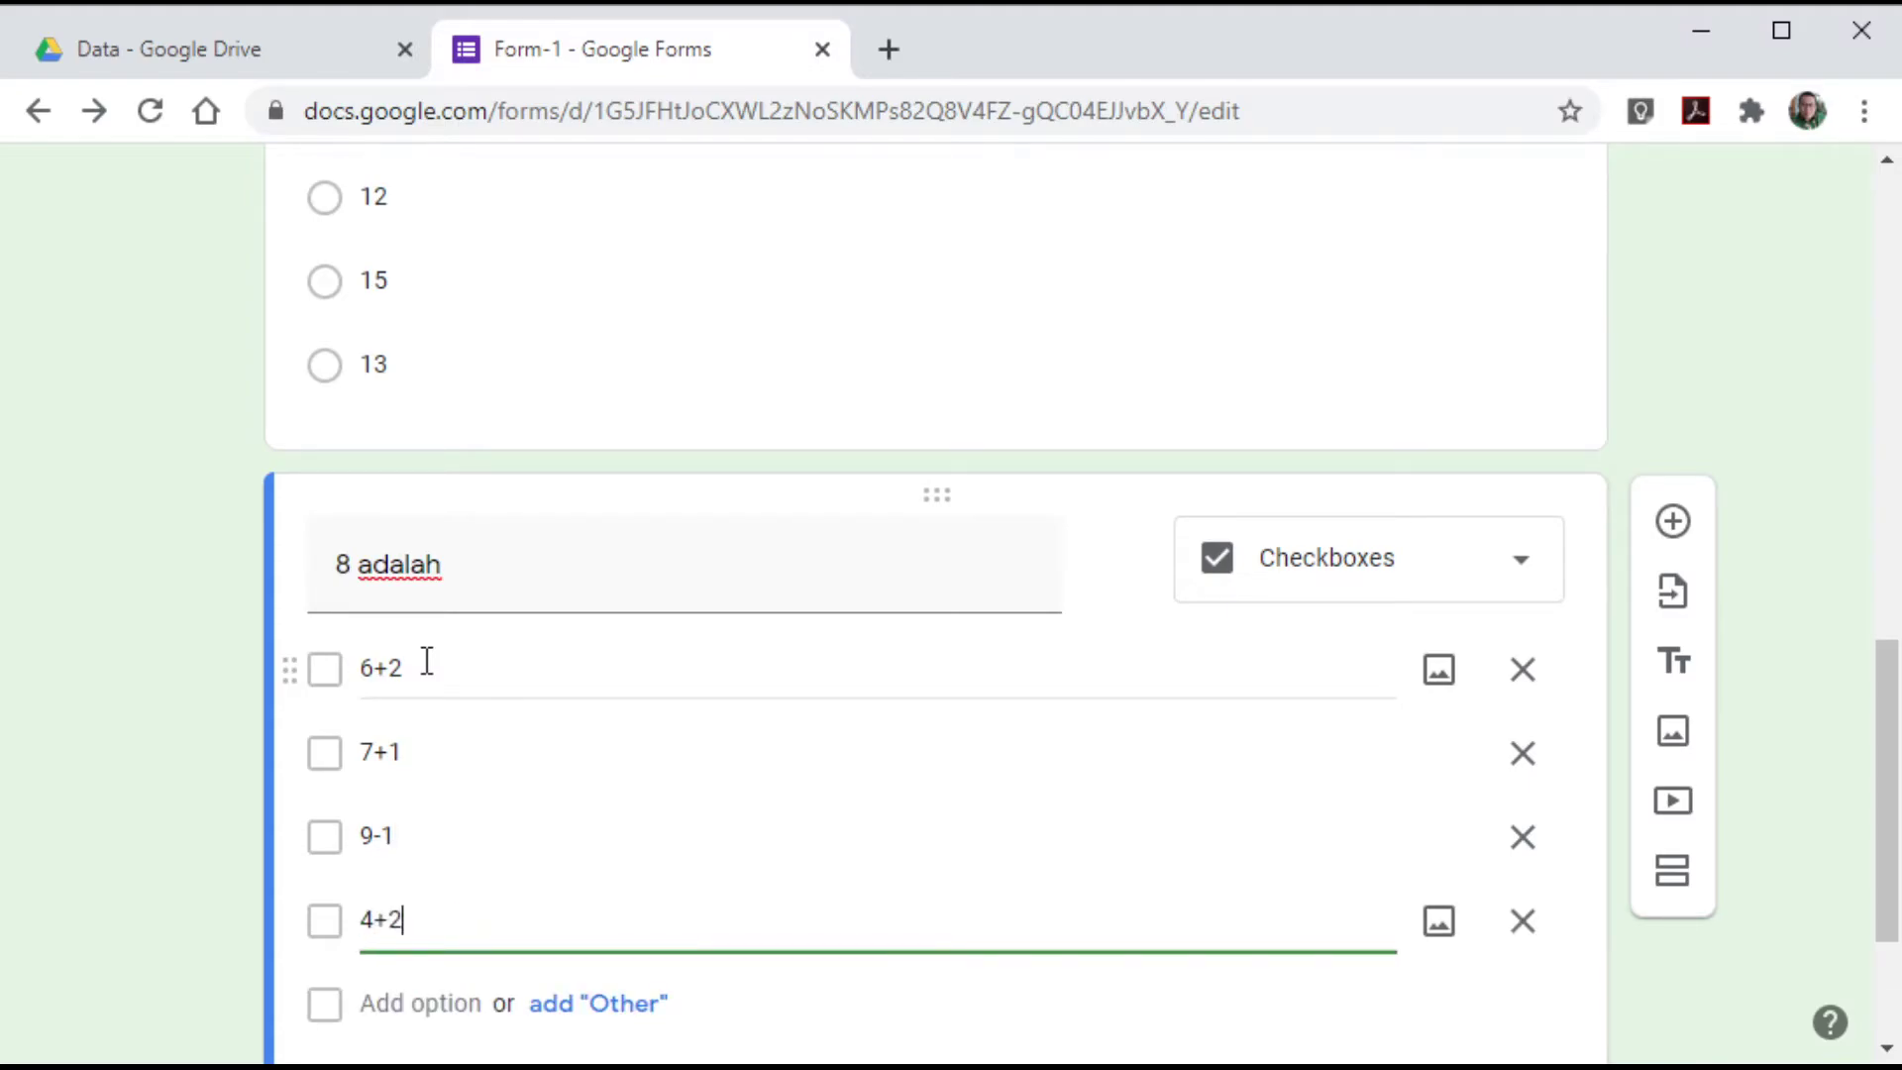
- Preview the form and fill in the respondent's full name and student ID number
{"action": "scroll", "coordinate": [633, 531], "scroll_direction": "up", "scroll_amount": 8}
{"action": "scroll", "coordinate": [628, 540], "scroll_direction": "down", "scroll_amount": 9}
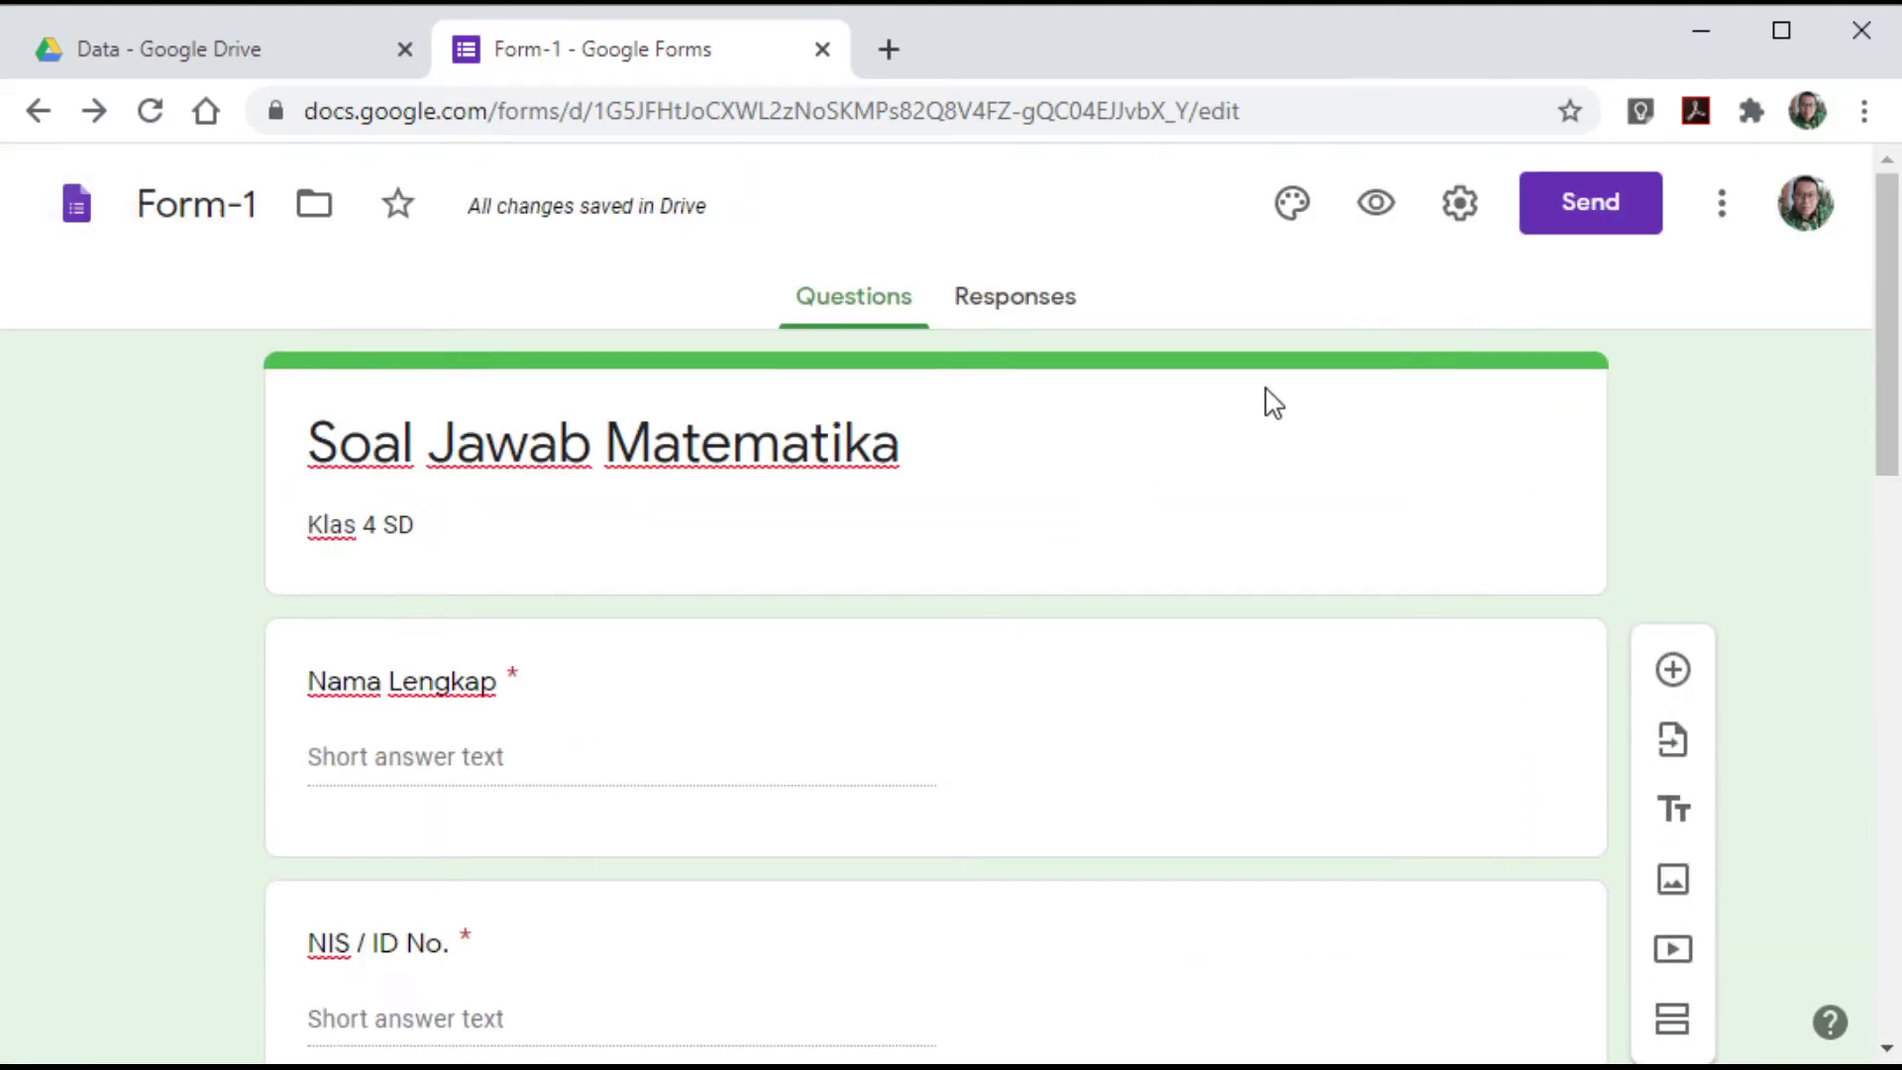
{"action": "left_click", "coordinate": [1381, 213]}
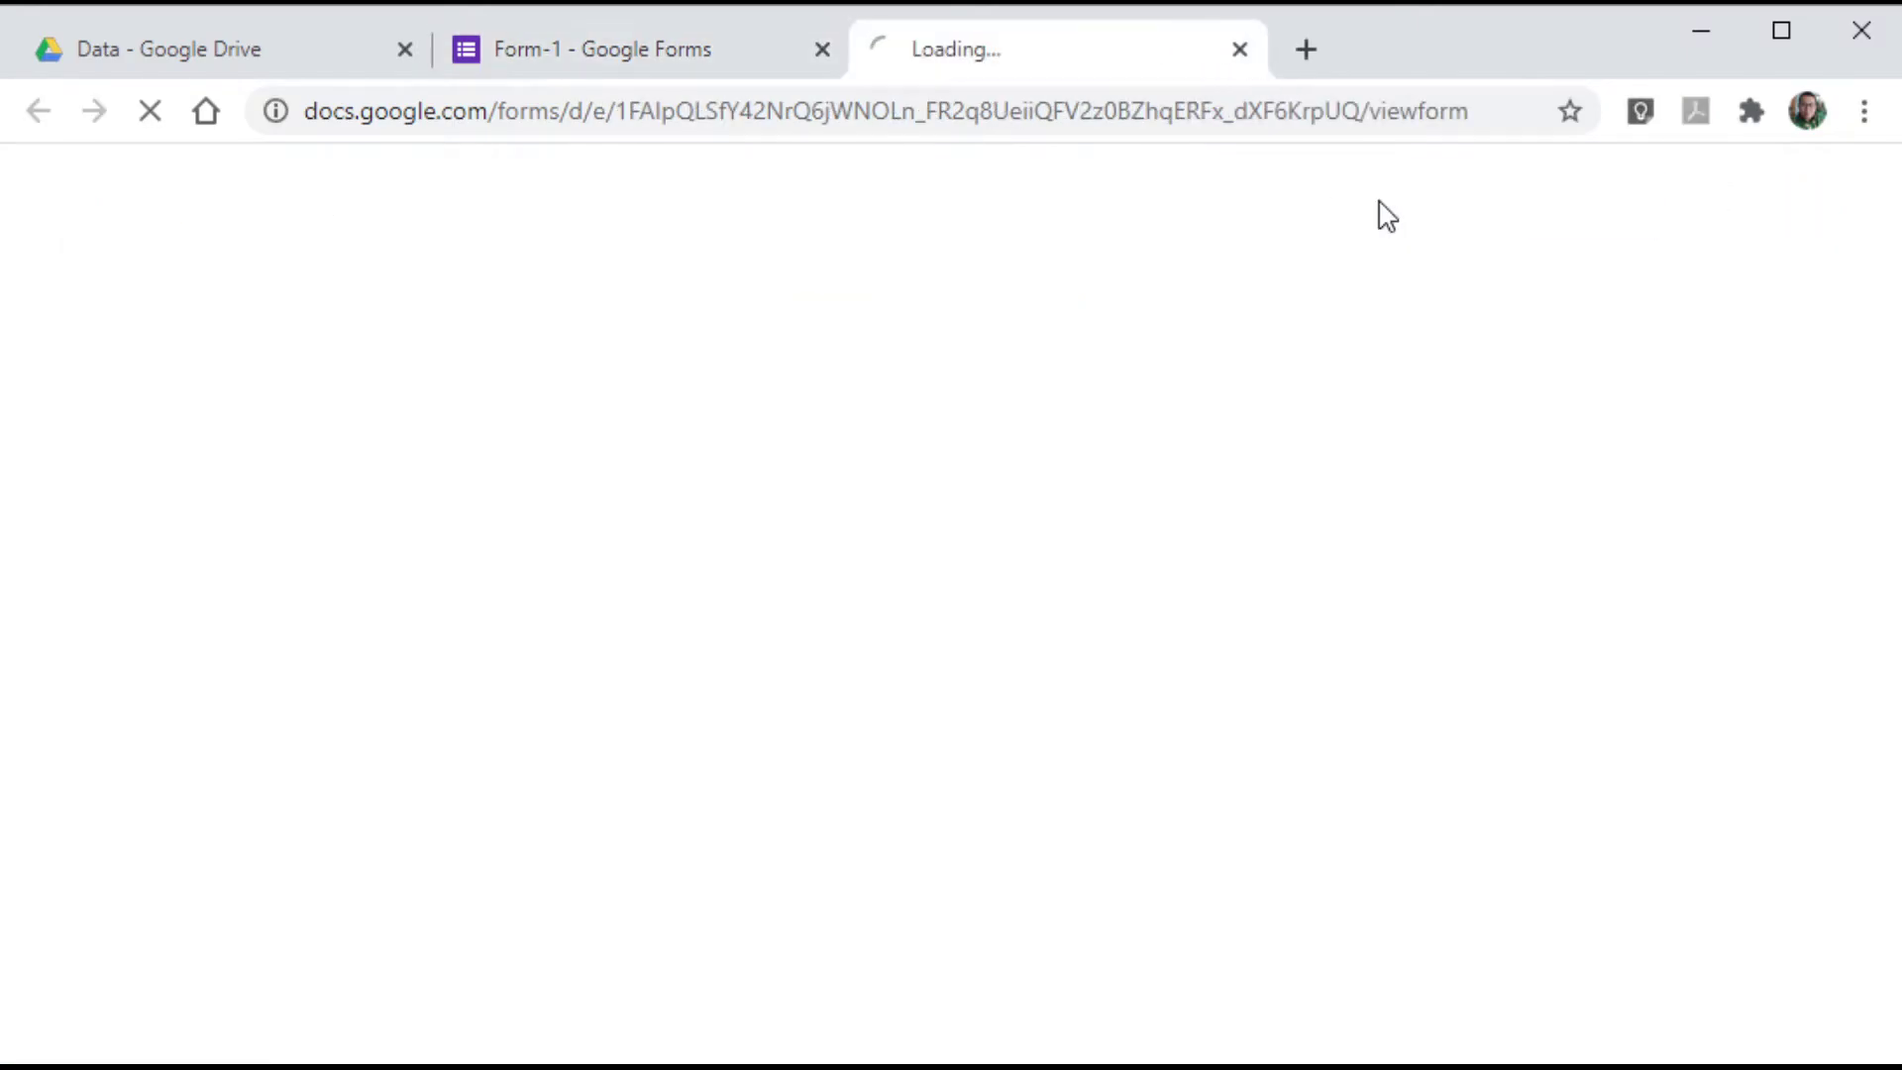
{"action": "left_click", "coordinate": [674, 622]}
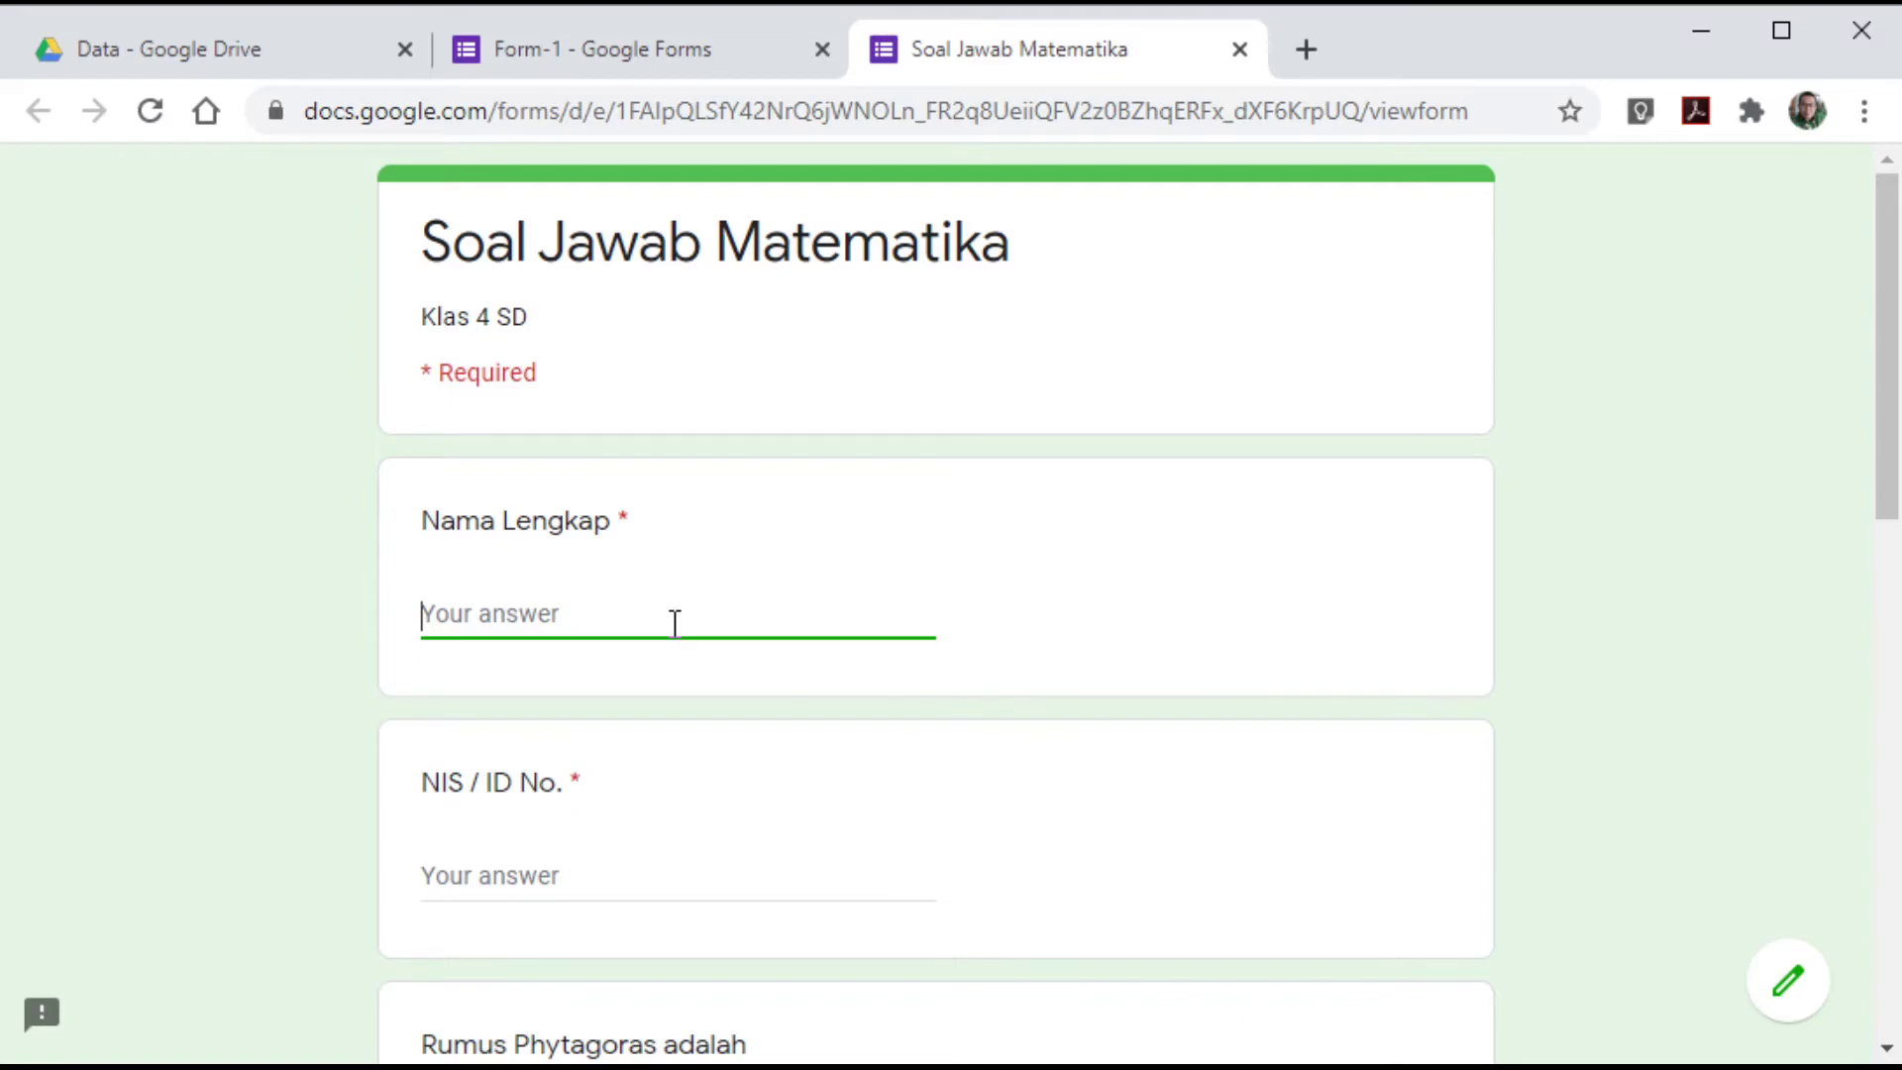
{"action": "type", "text": "Anak Pintar"}
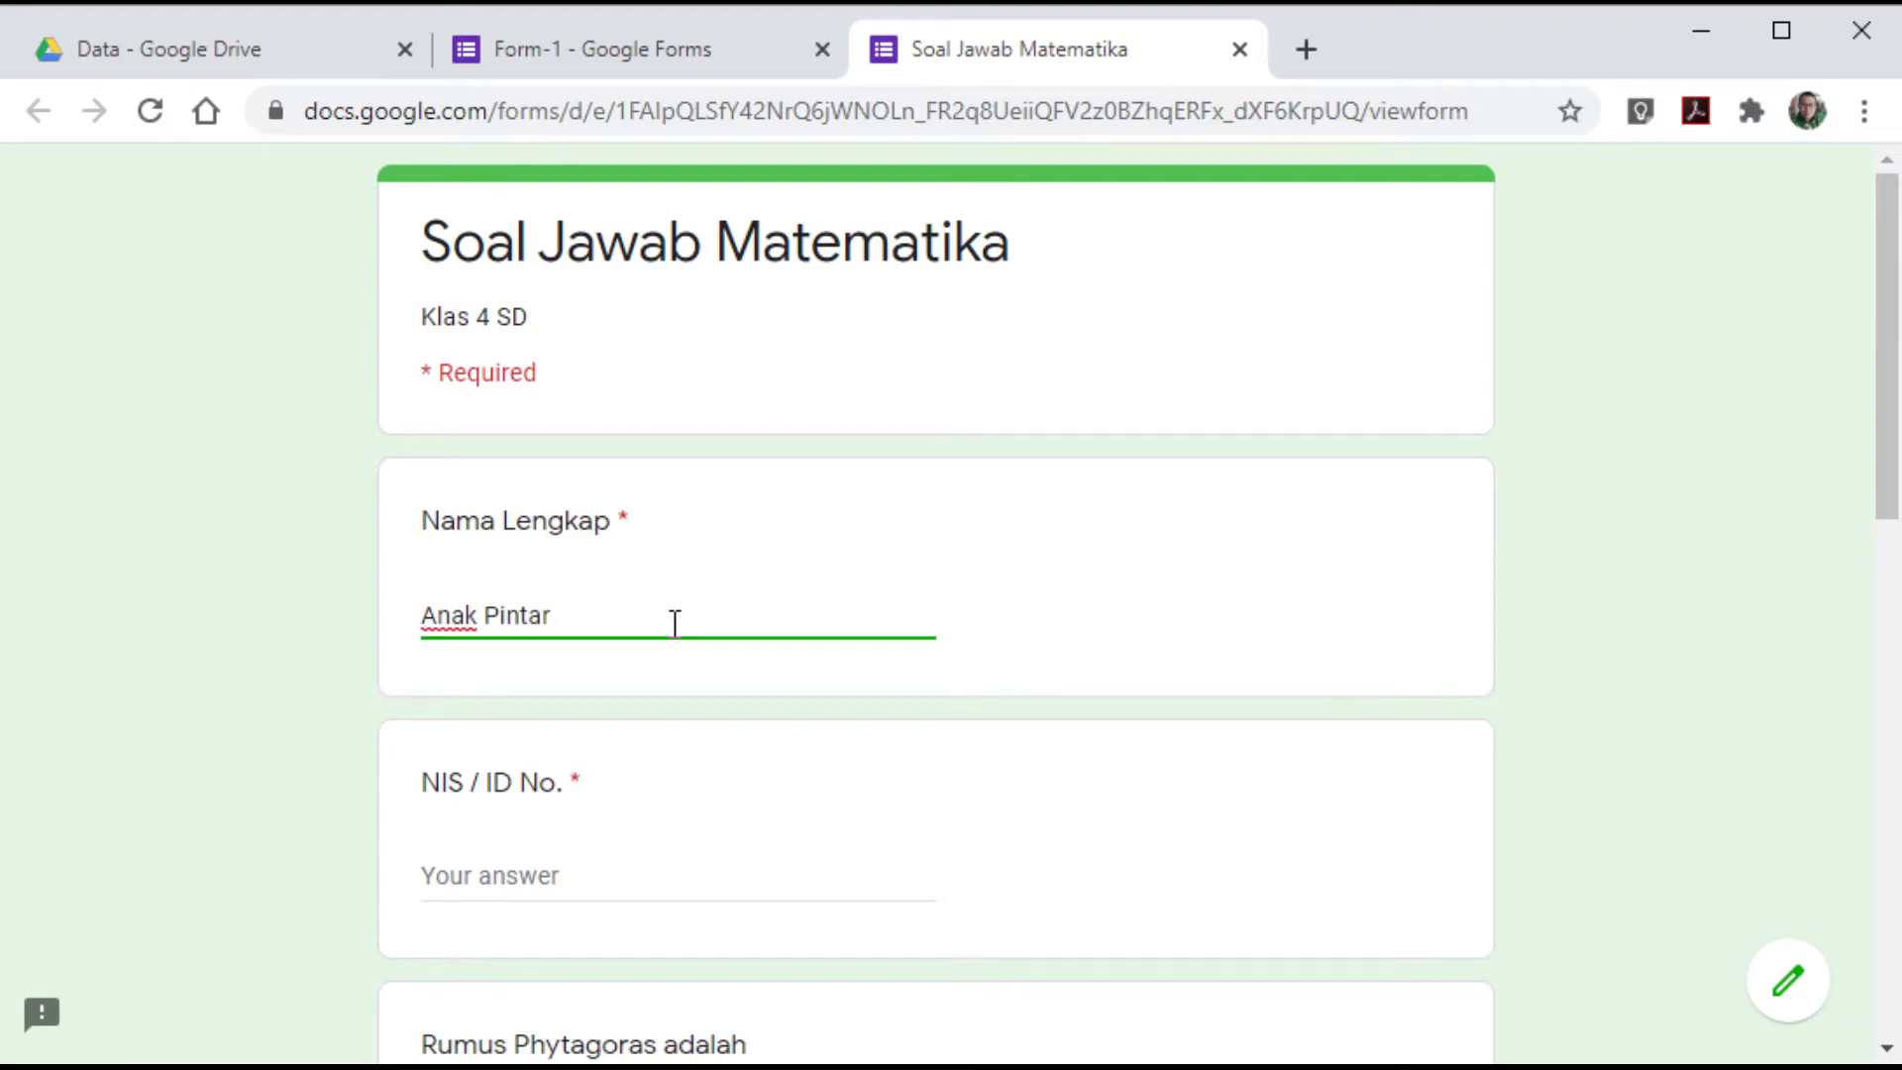
{"action": "left_click", "coordinate": [523, 871]}
{"action": "type", "text": "NIS123"}
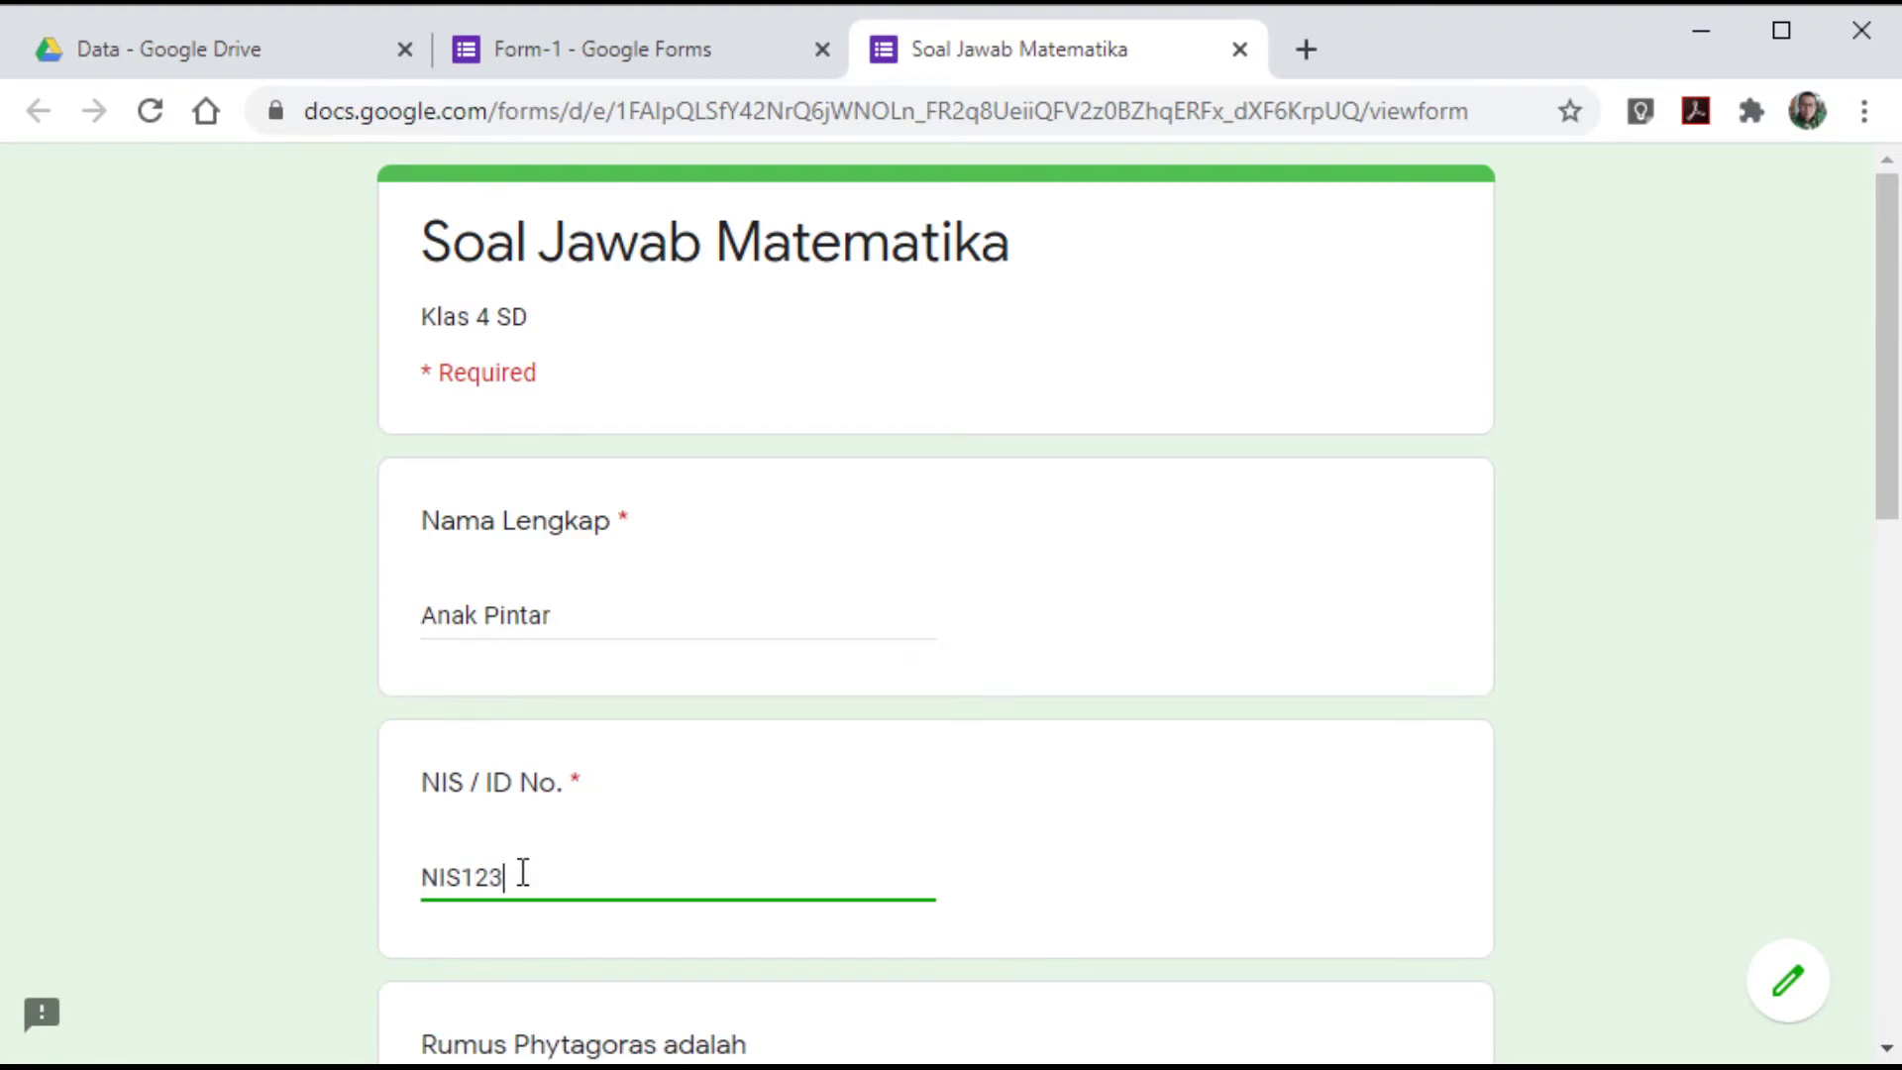
{"action": "type", "text": "45"}
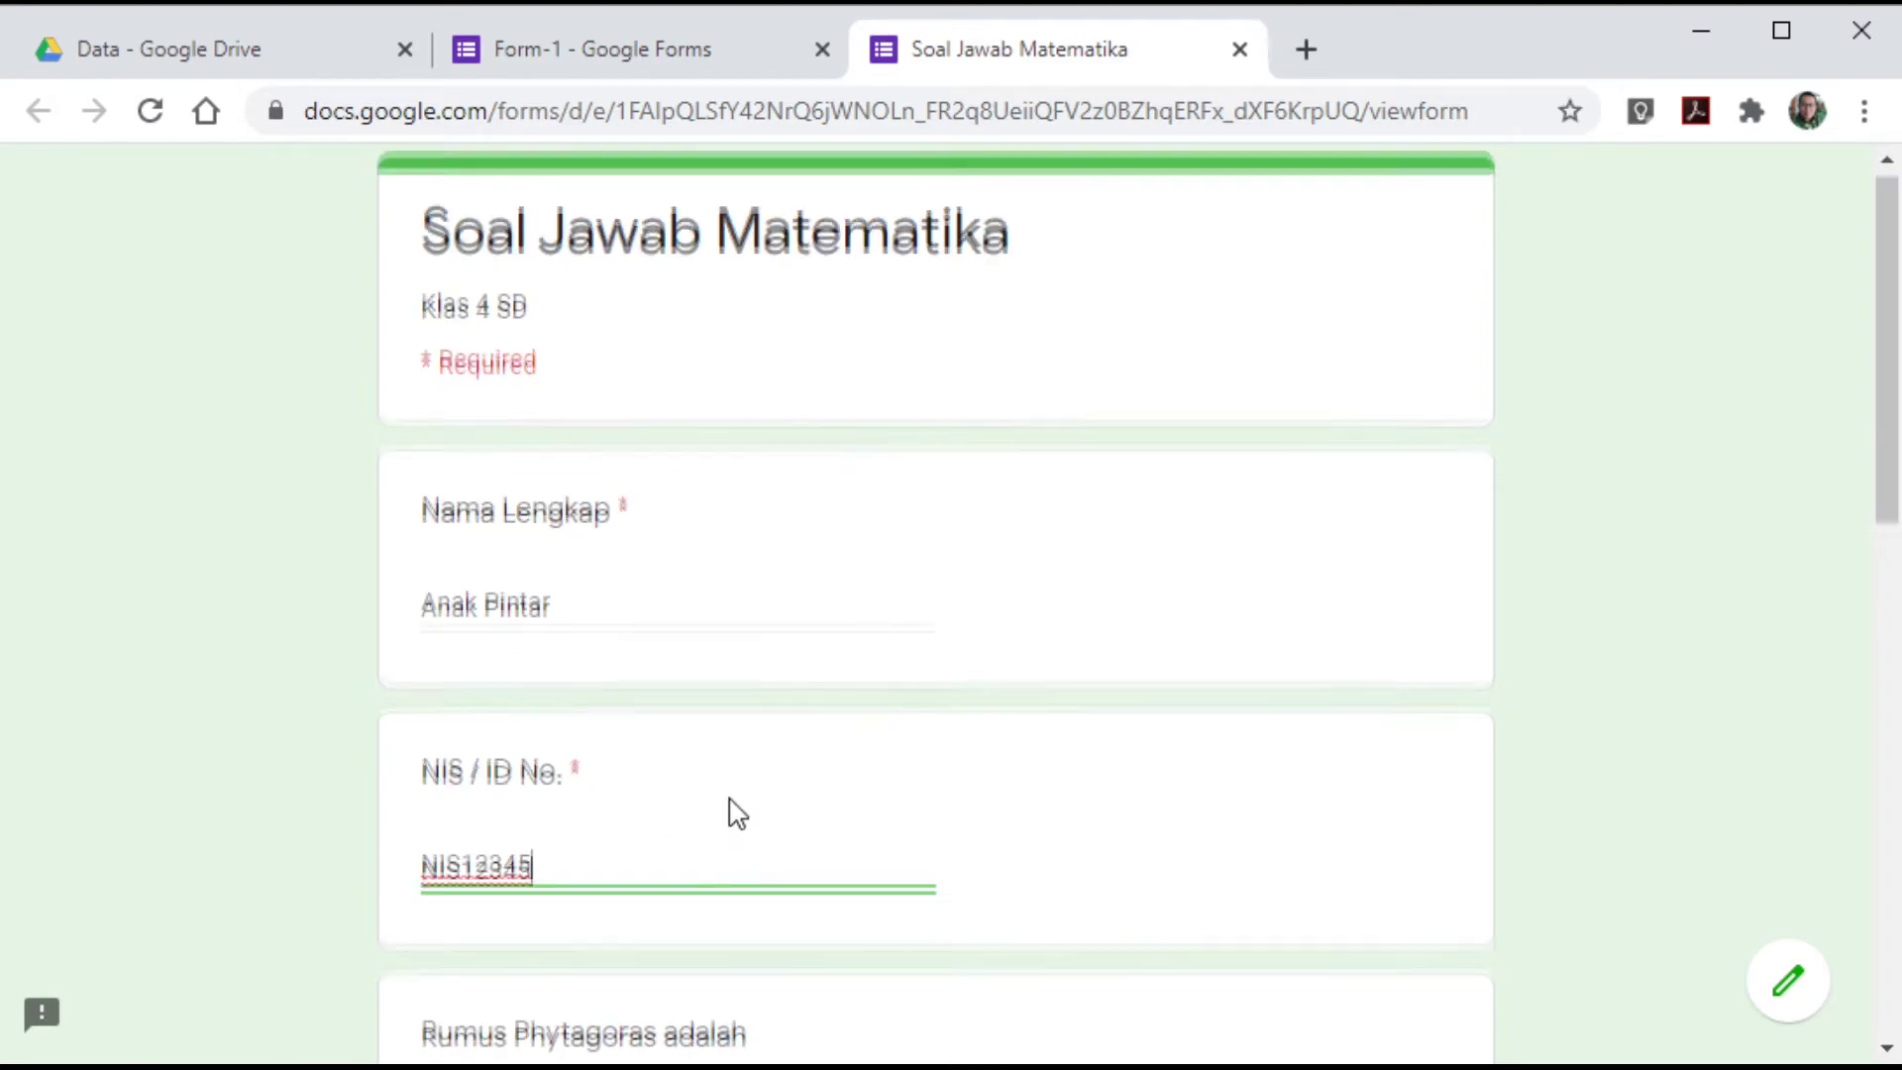
- Answer "Rumus Phytagoras adalah" with "1/2xtxa" and choose 15 for "Hasil kali 3x4"
{"action": "scroll", "coordinate": [731, 812], "scroll_direction": "down", "scroll_amount": 6}
{"action": "left_click", "coordinate": [477, 440]}
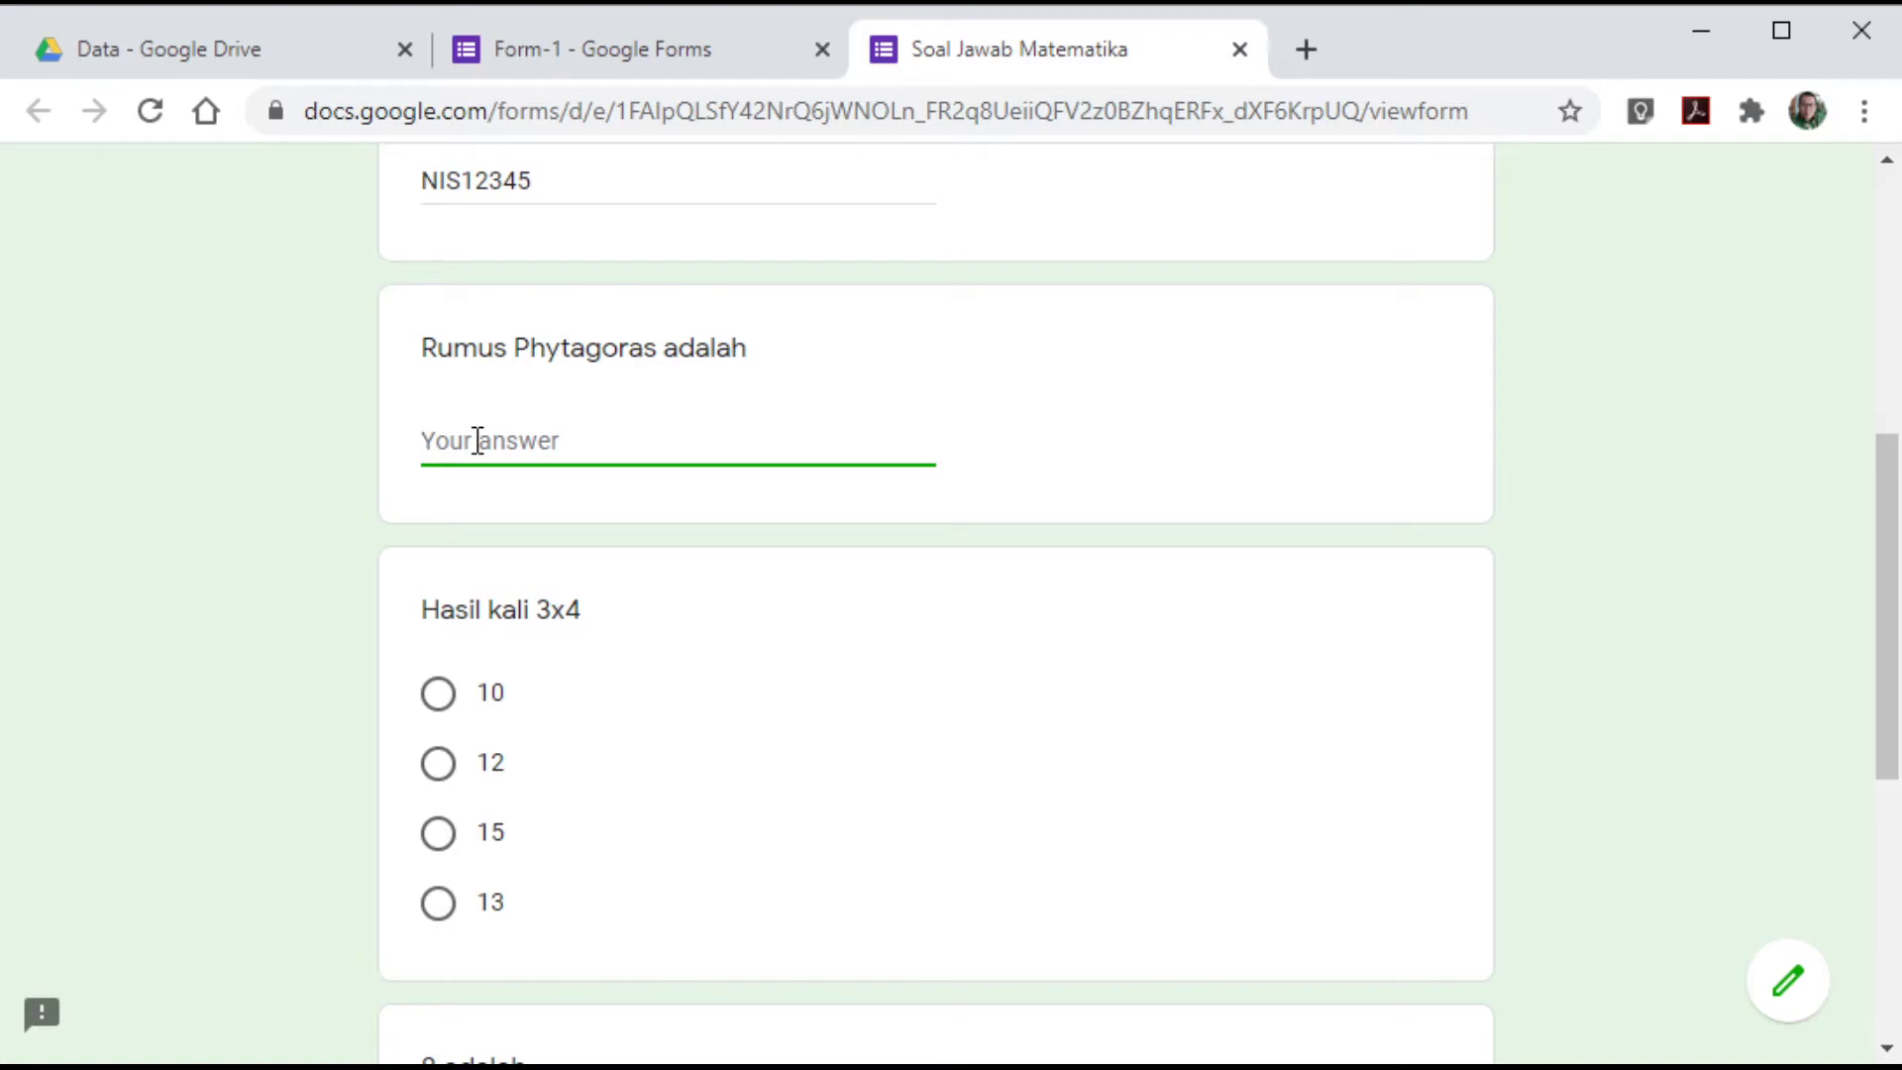
{"action": "type", "text": "1/"}
{"action": "left_click", "coordinate": [439, 834]}
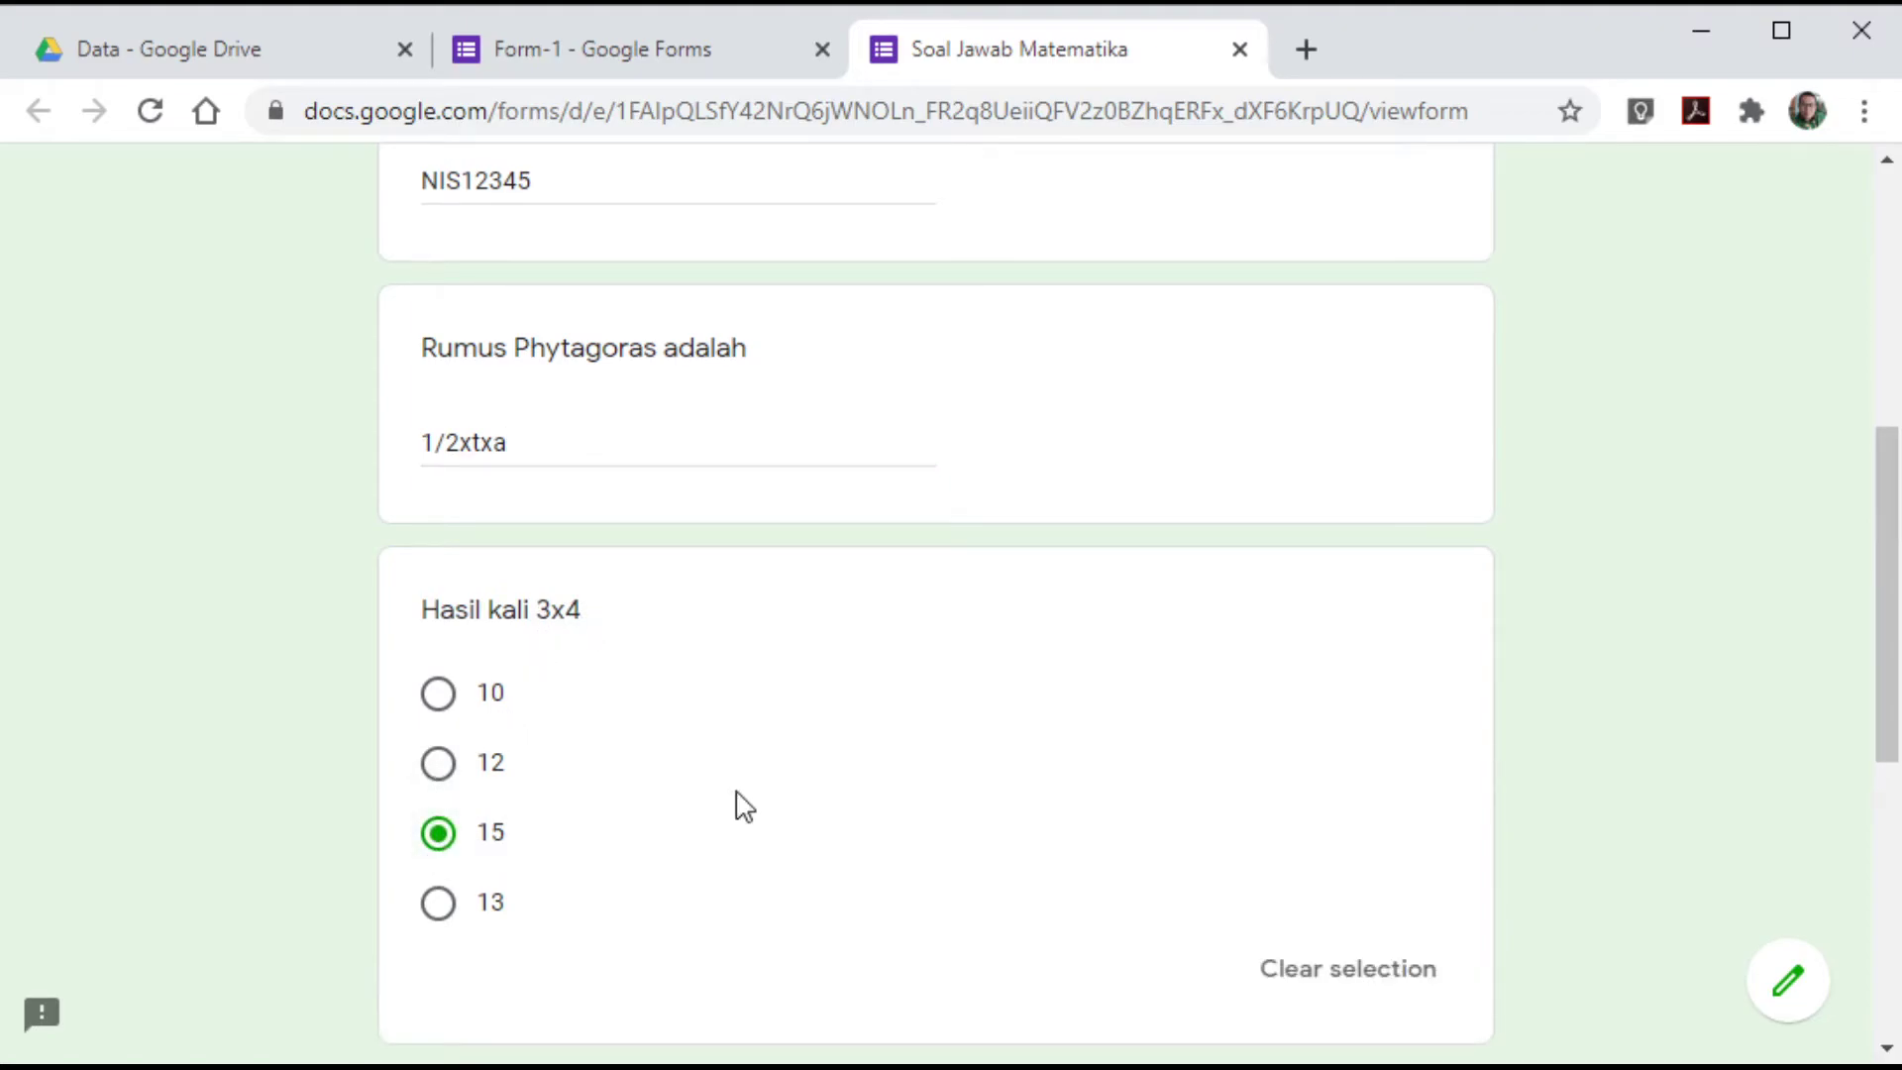
- Select 6+2, 7+1 and 9-1 for the "8 adalah" question and submit the response
{"action": "scroll", "coordinate": [733, 803], "scroll_direction": "down", "scroll_amount": 7}
{"action": "left_click", "coordinate": [437, 511]}
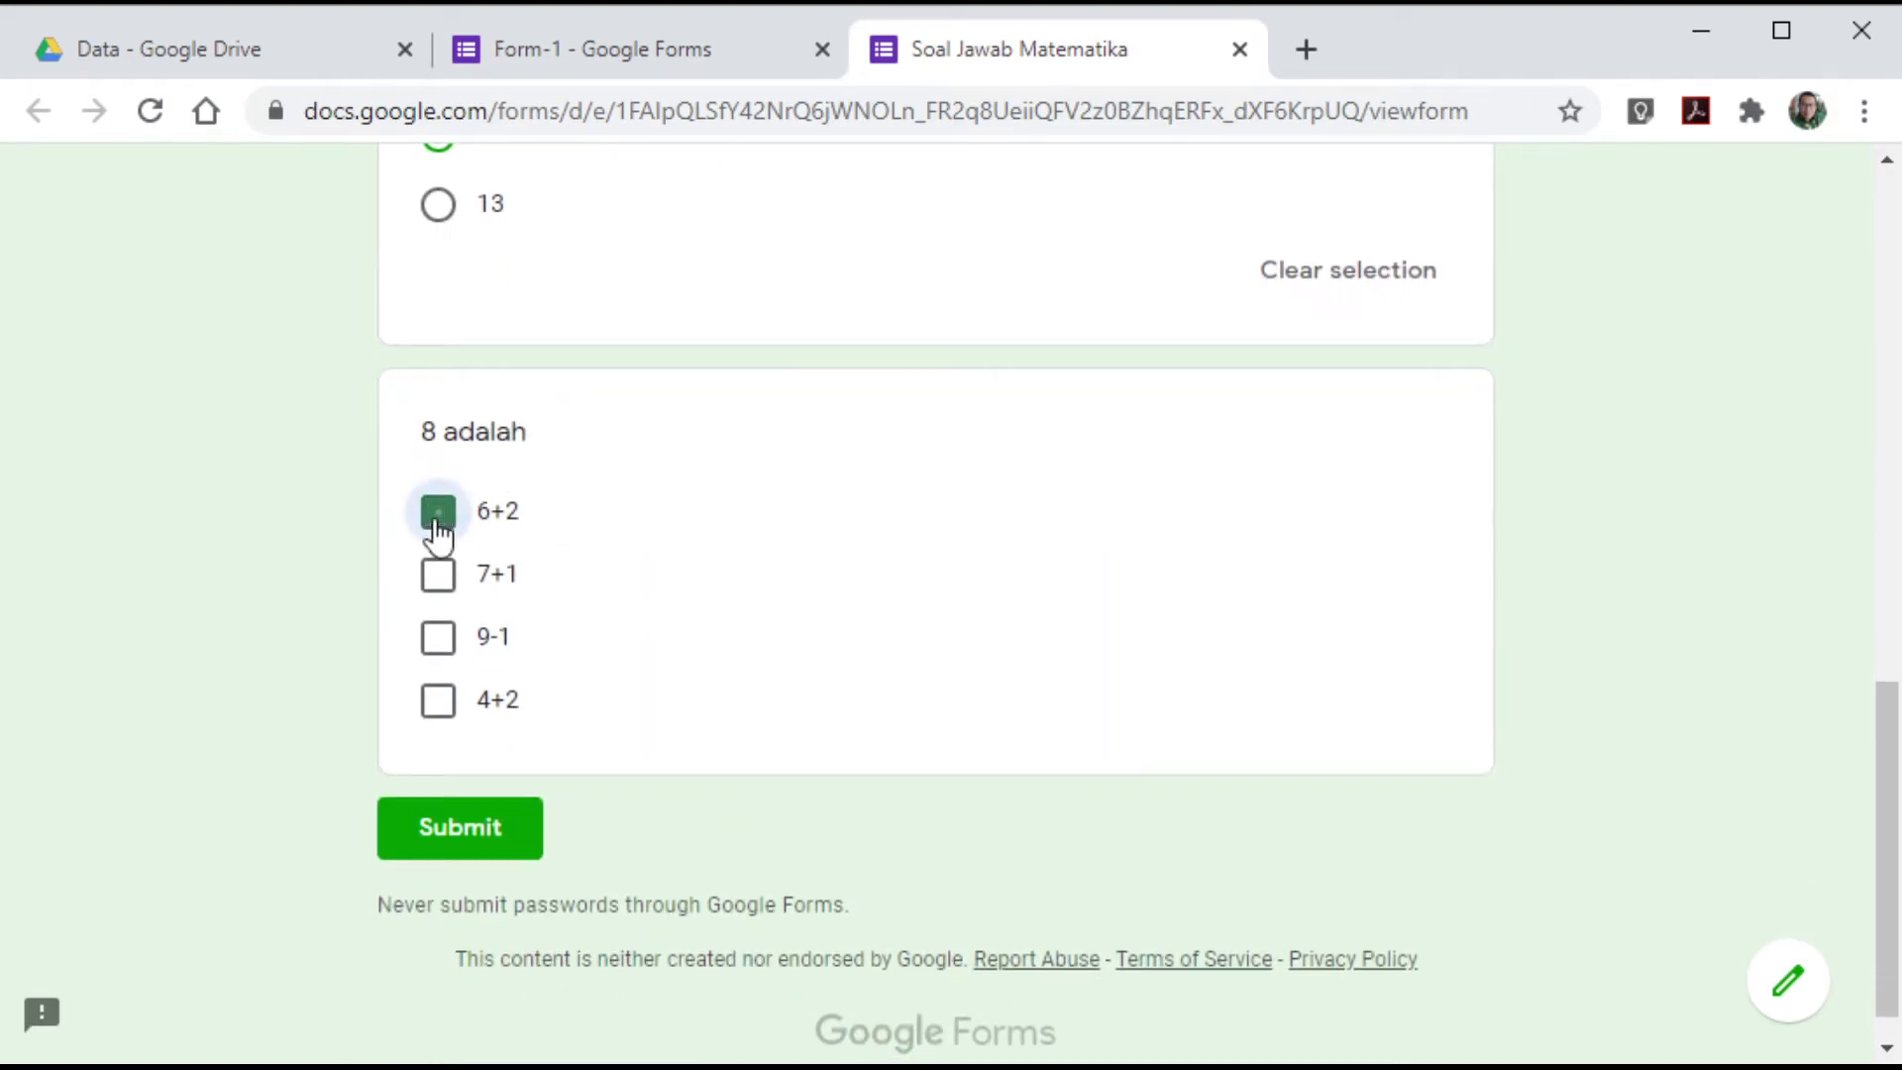
{"action": "left_click", "coordinate": [437, 575]}
{"action": "left_click", "coordinate": [439, 639]}
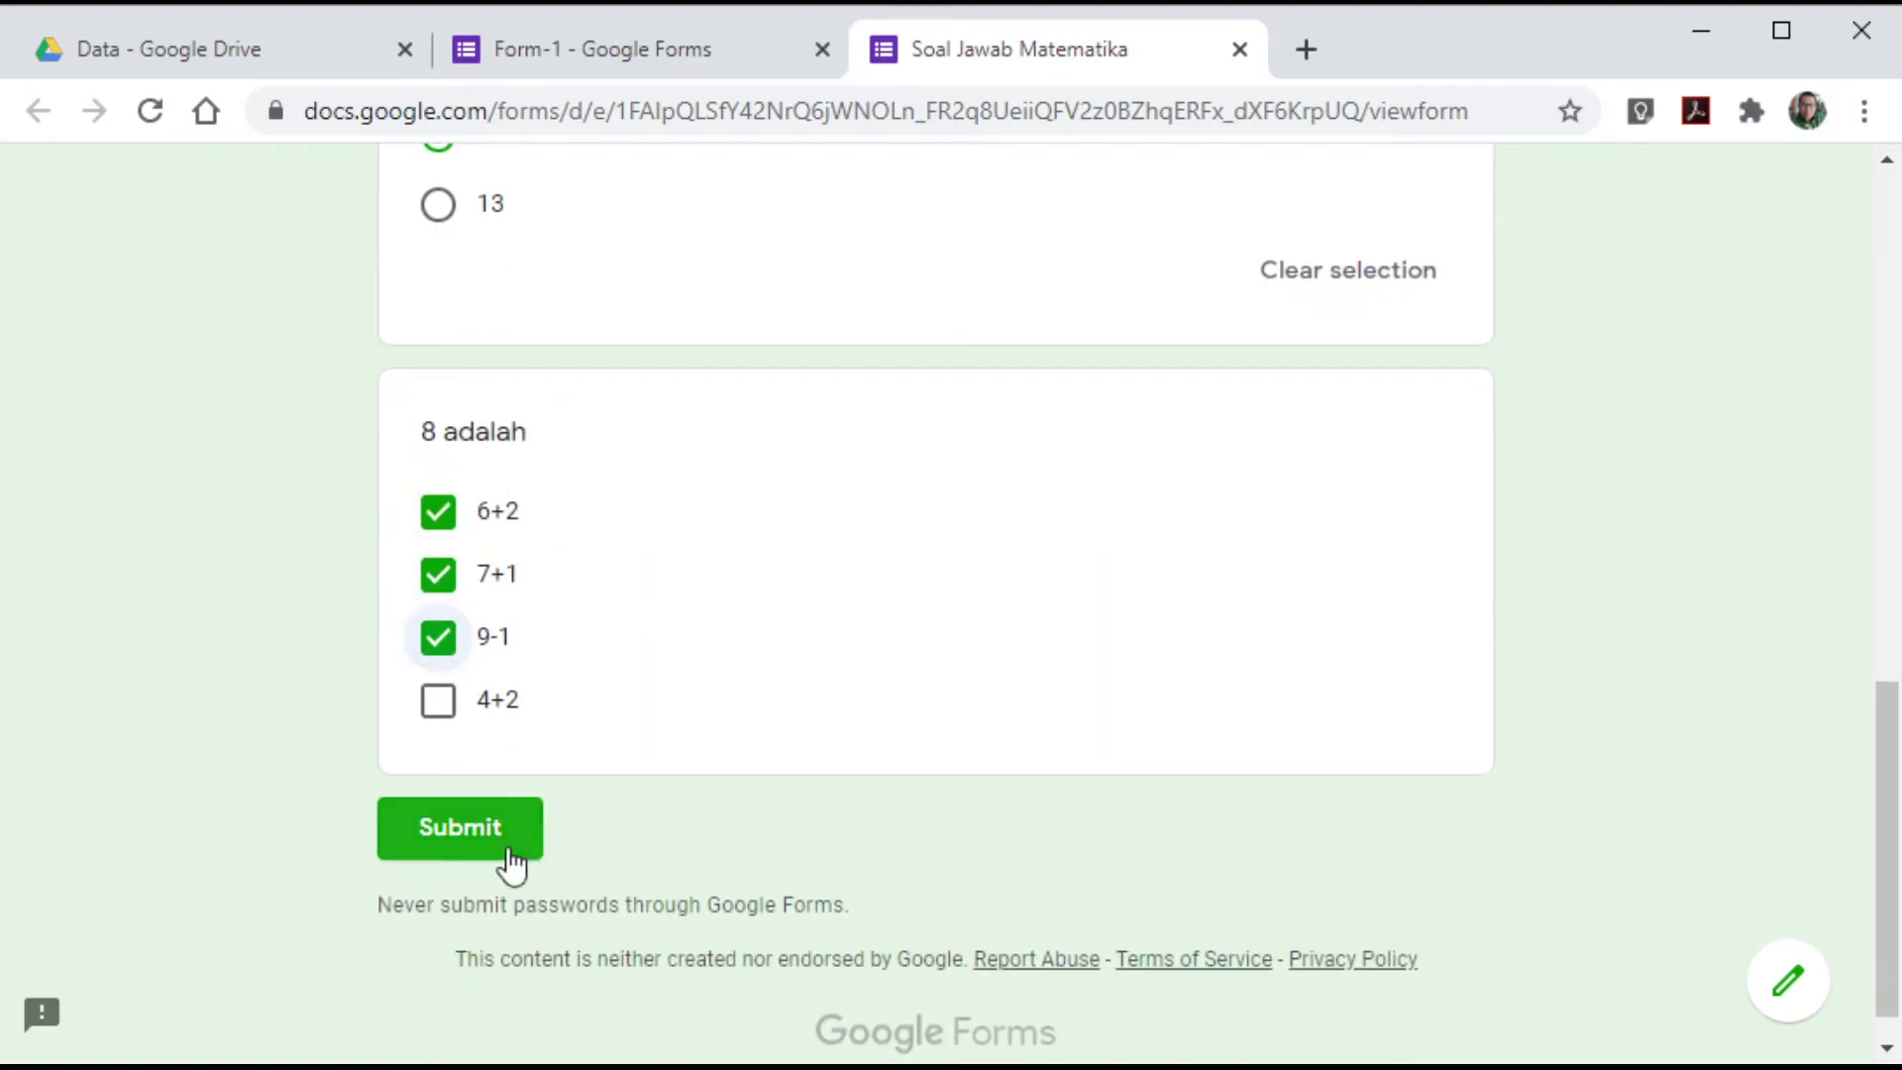
{"action": "left_click", "coordinate": [479, 826]}
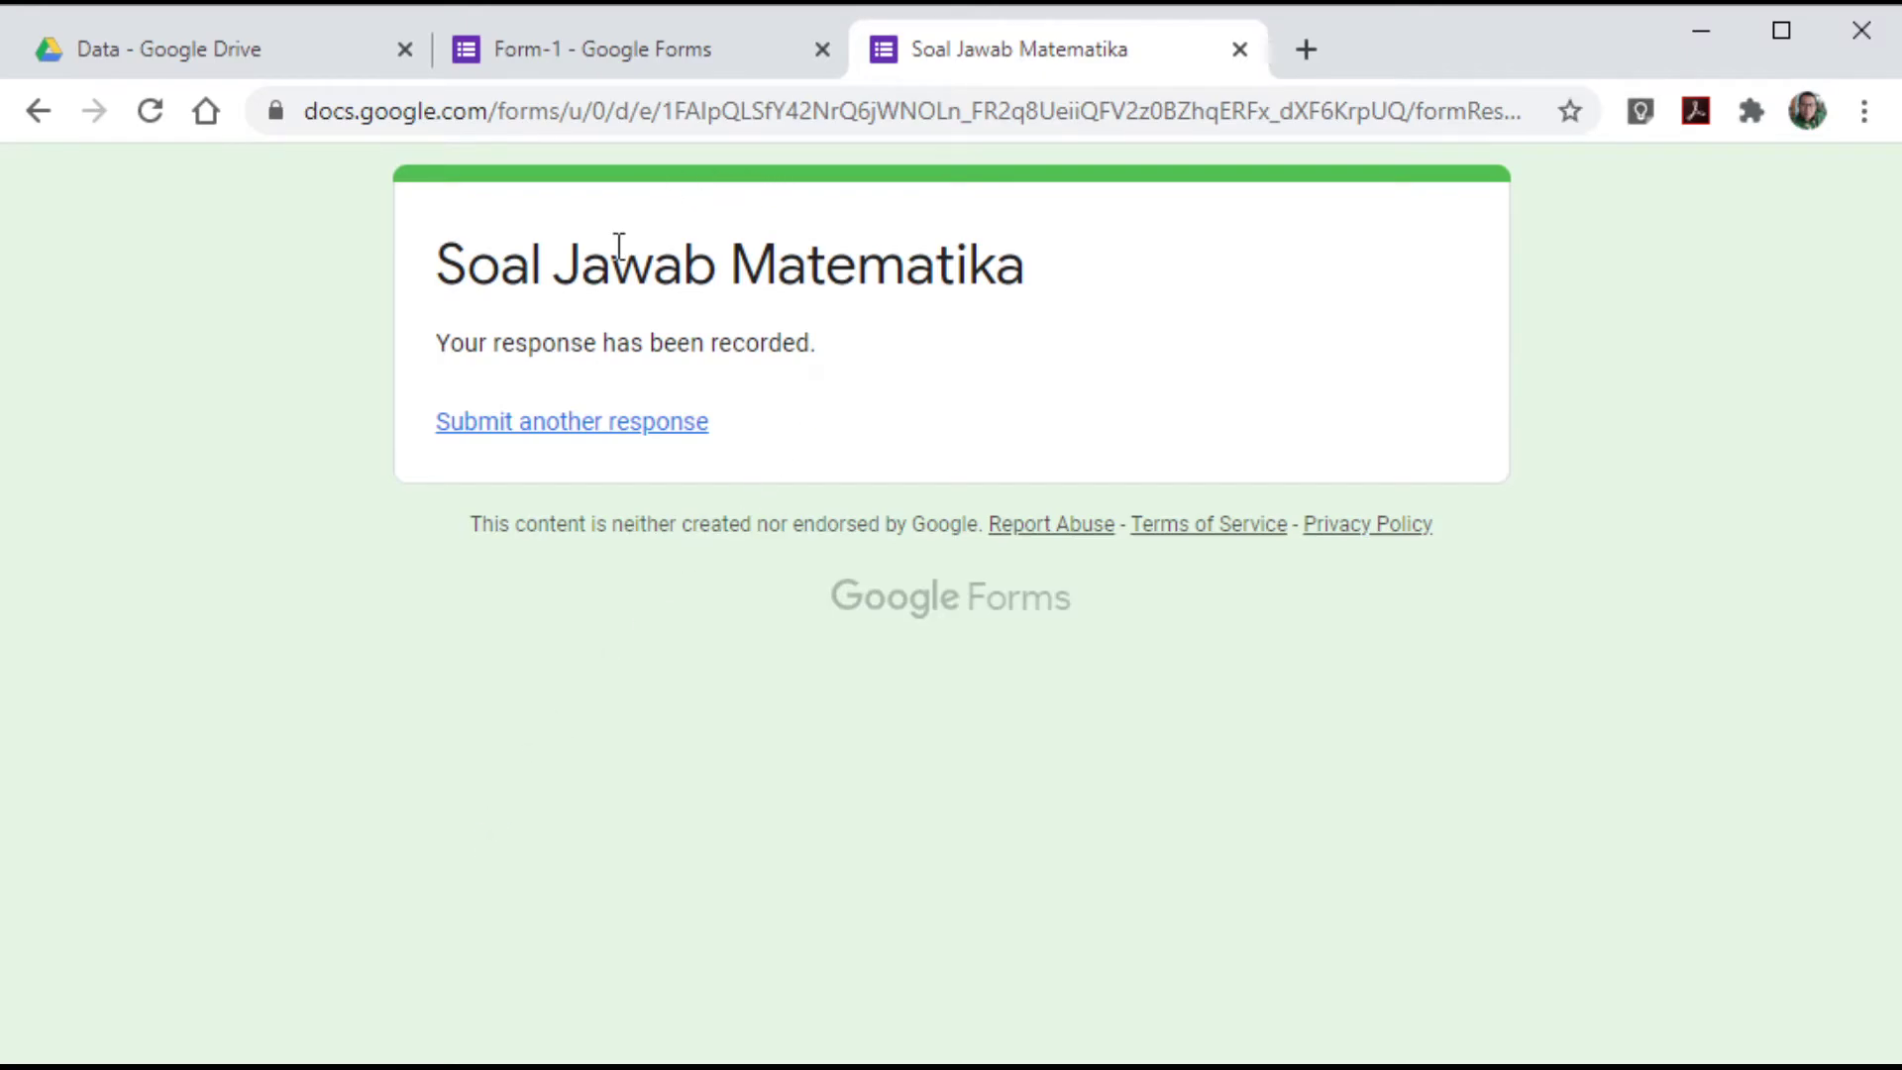
- Return to the Form-1 editor and open the summary of its responses
{"action": "left_click", "coordinate": [620, 60]}
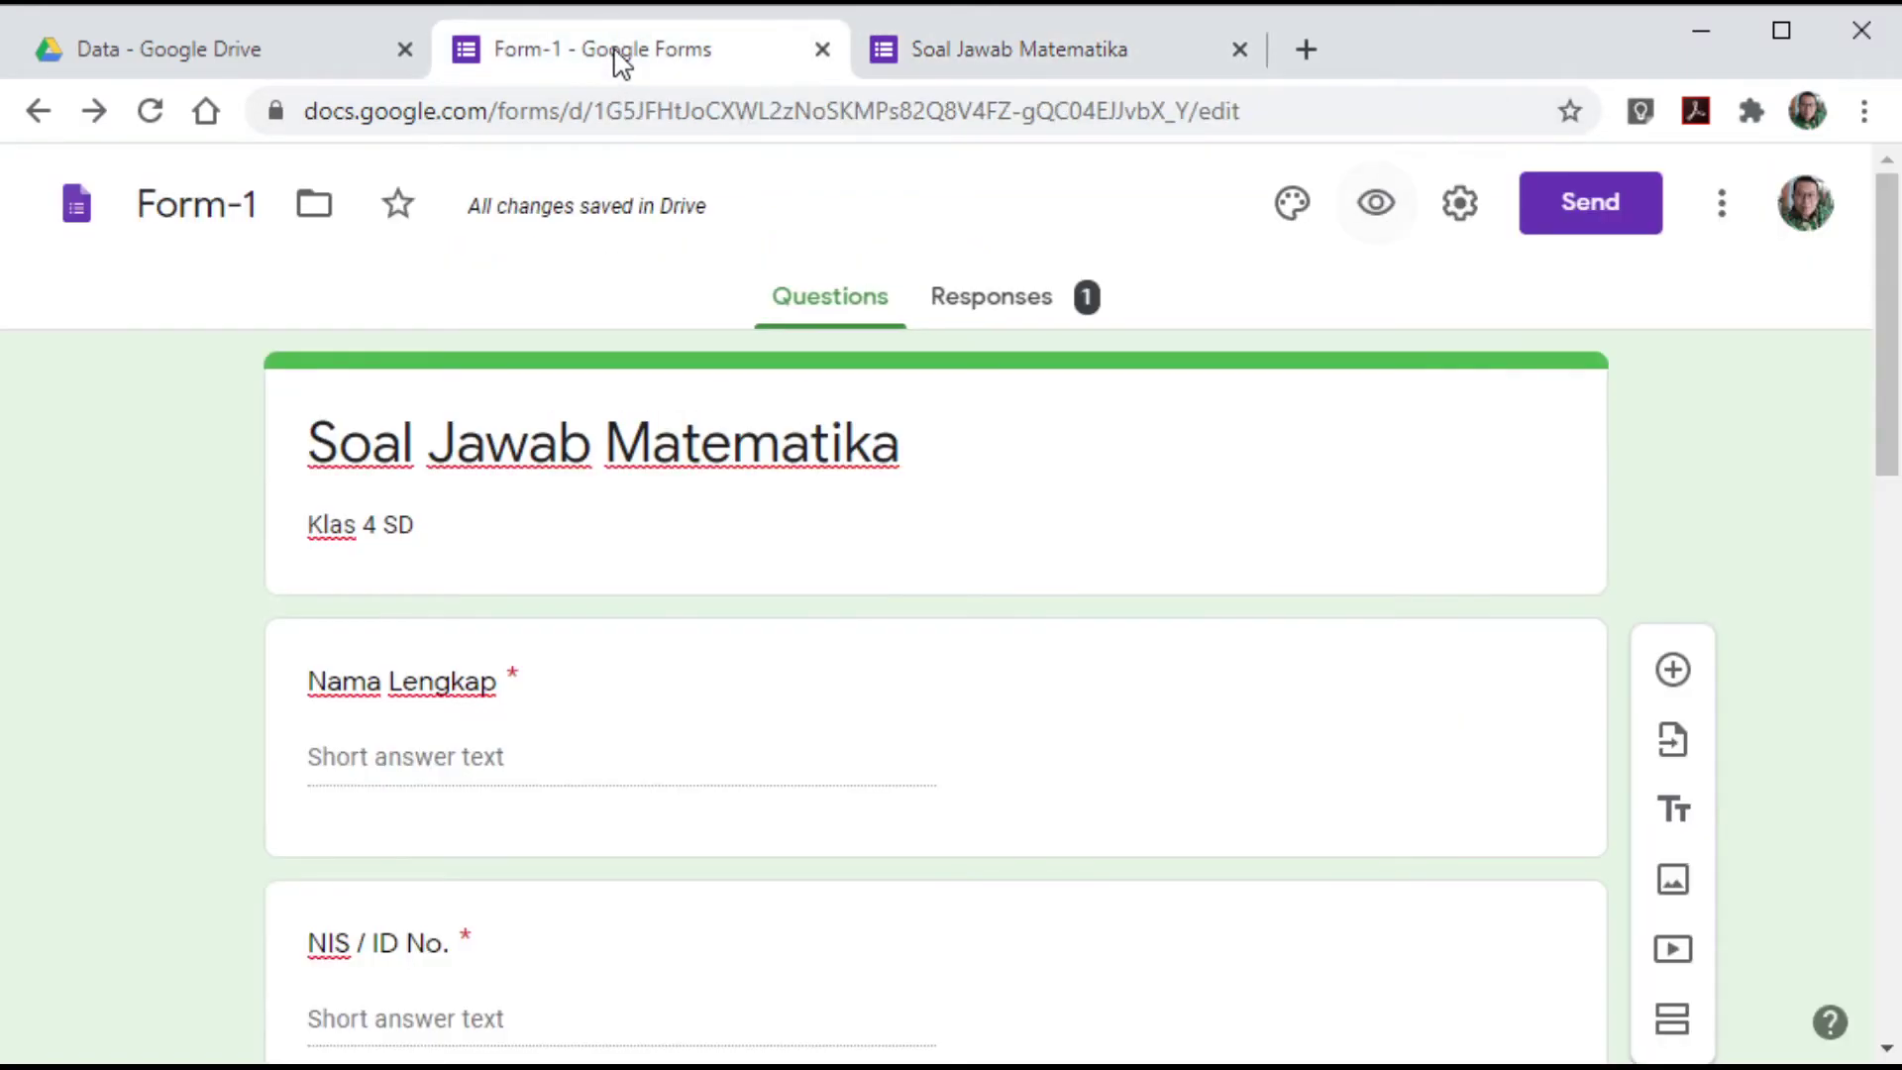
{"action": "left_click", "coordinate": [995, 315]}
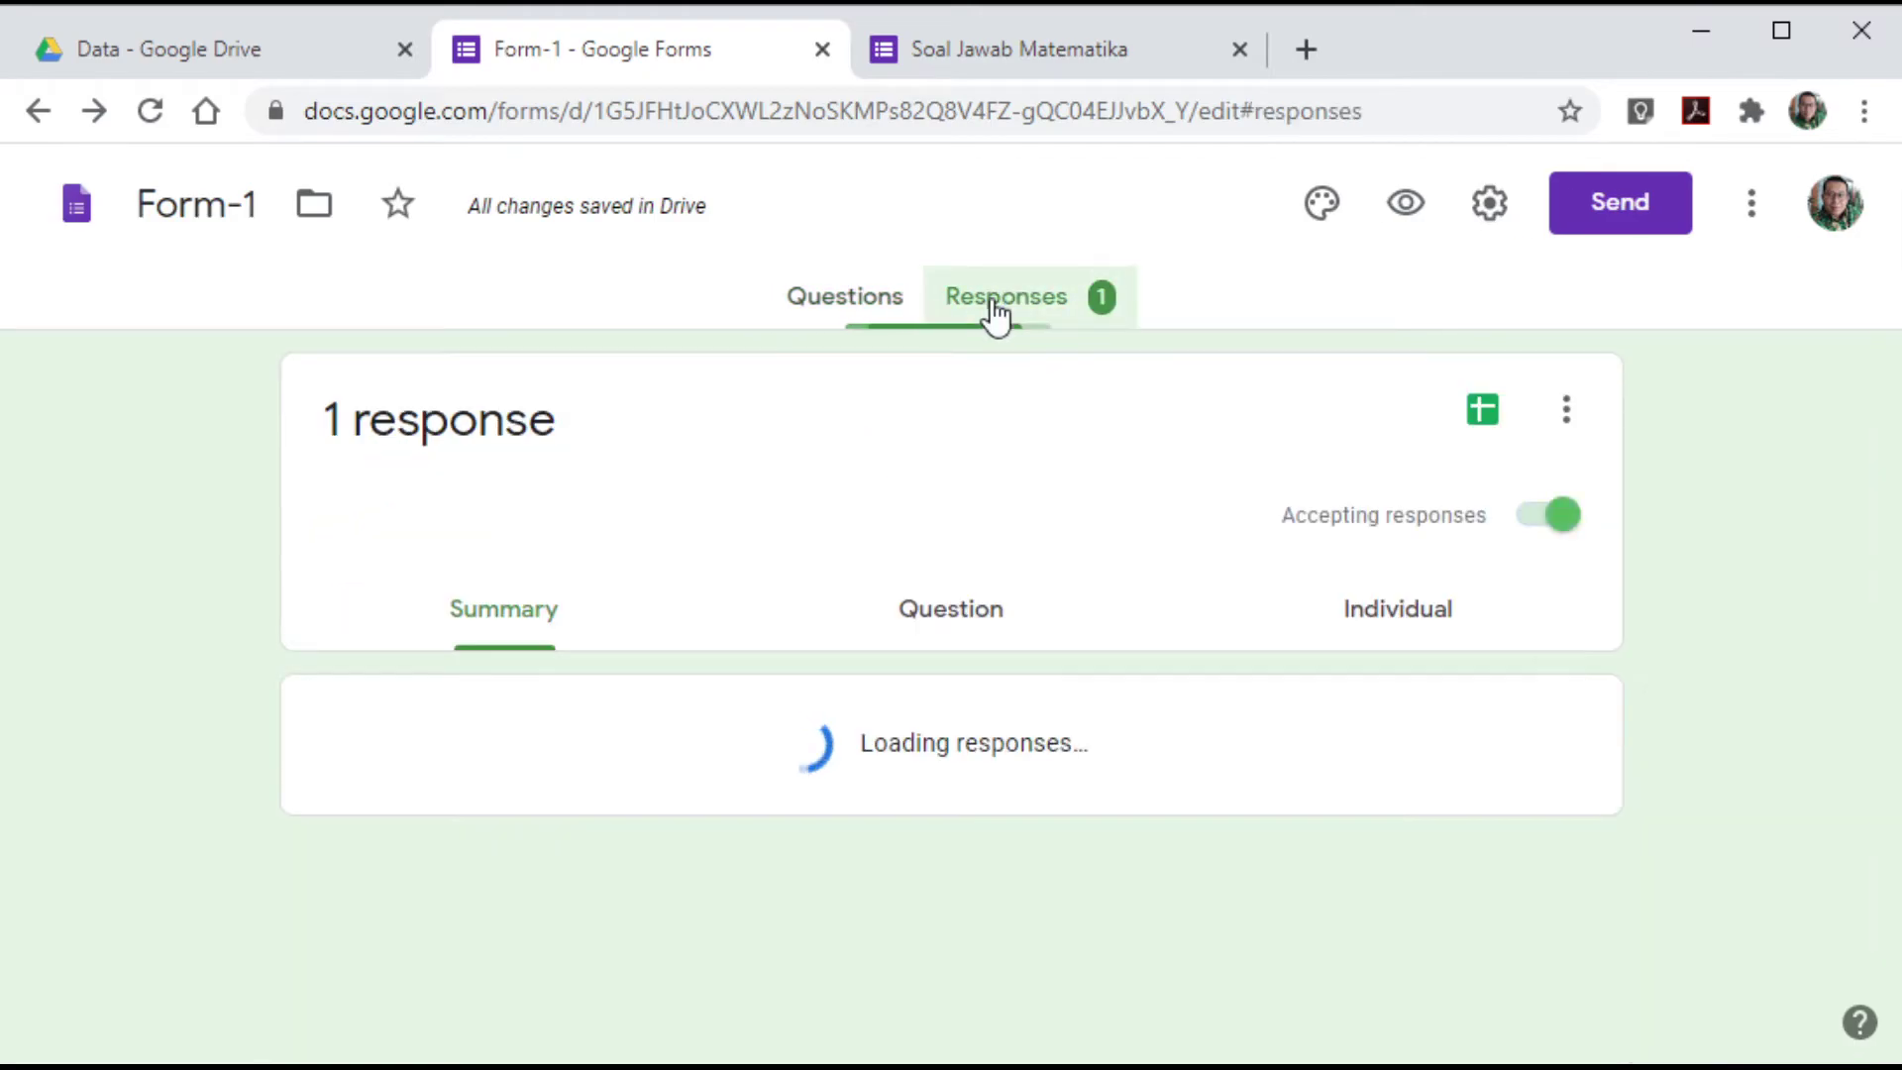
- Examine the response summary for each question, including the charts for "Hasil kali 3x4" and "8 adalah"
{"action": "scroll", "coordinate": [549, 743], "scroll_direction": "down", "scroll_amount": 1}
{"action": "scroll", "coordinate": [542, 743], "scroll_direction": "down", "scroll_amount": 1}
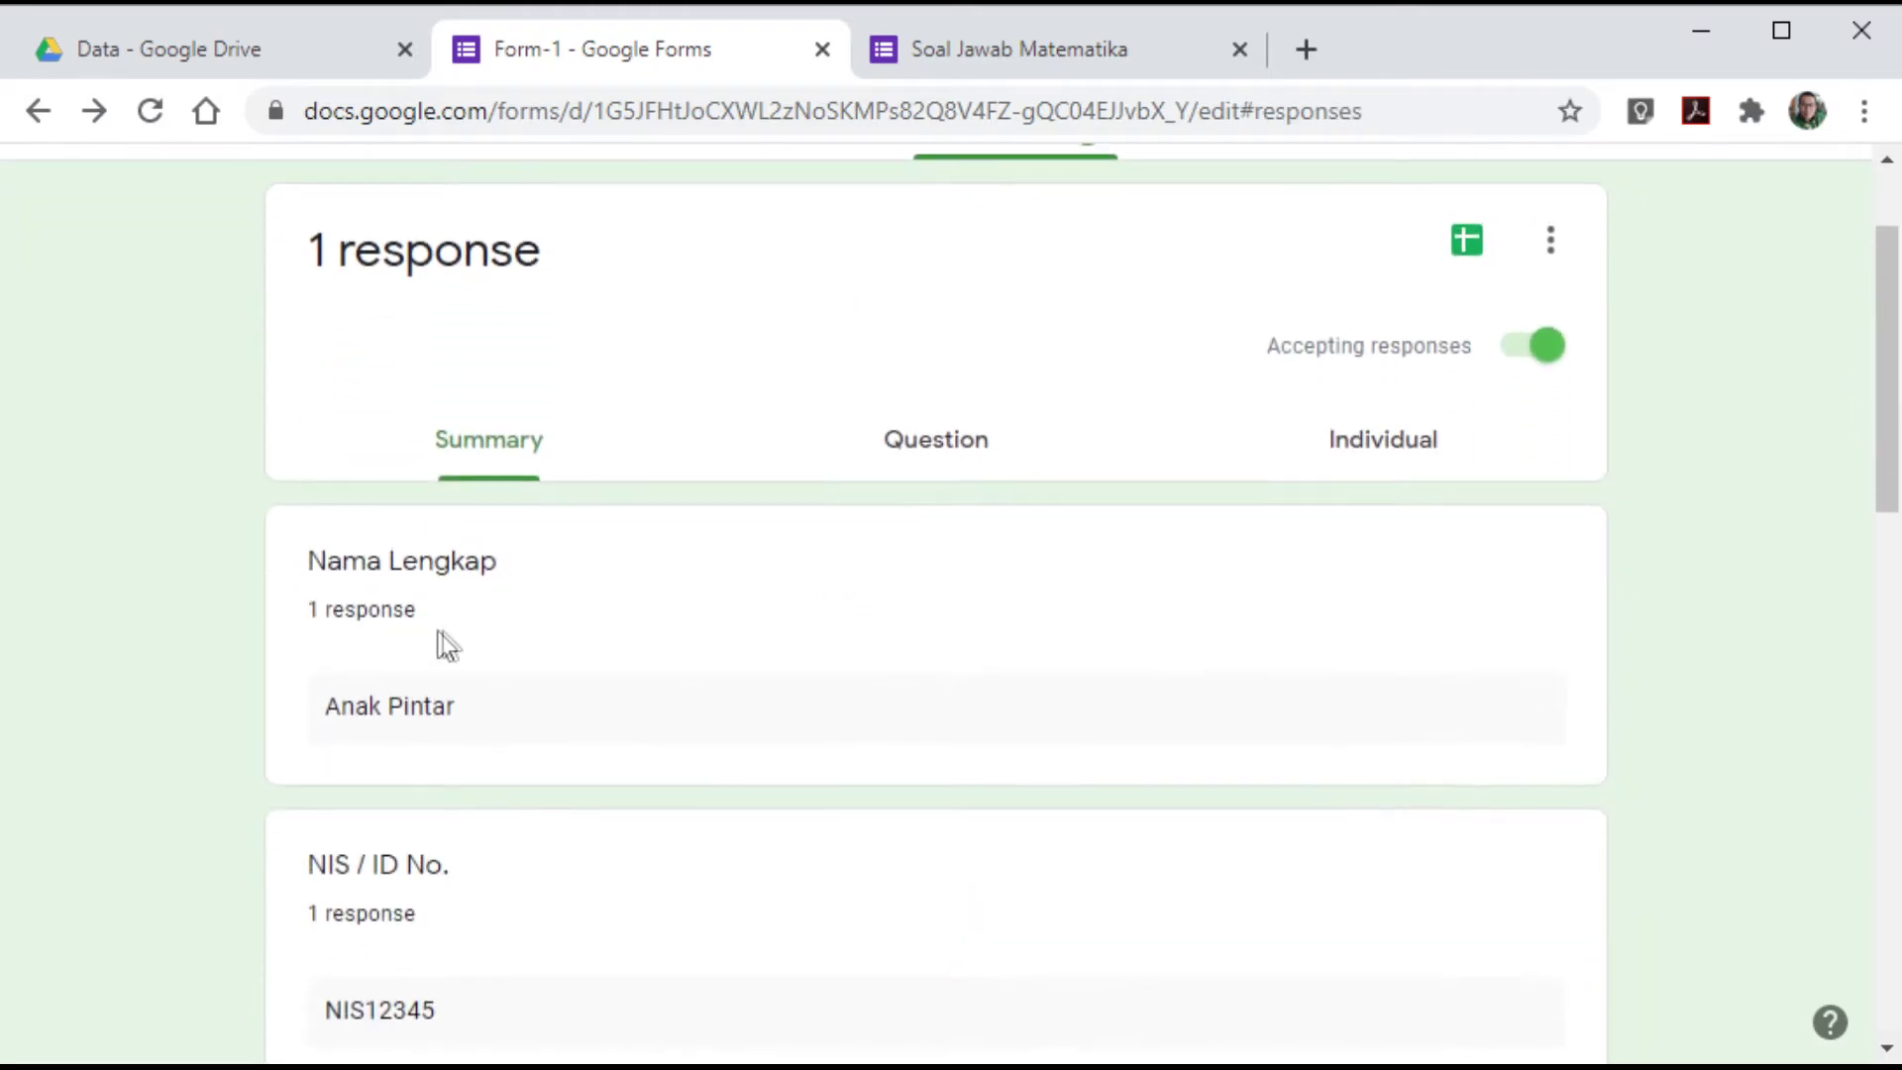
{"action": "scroll", "coordinate": [581, 692], "scroll_direction": "down", "scroll_amount": 3}
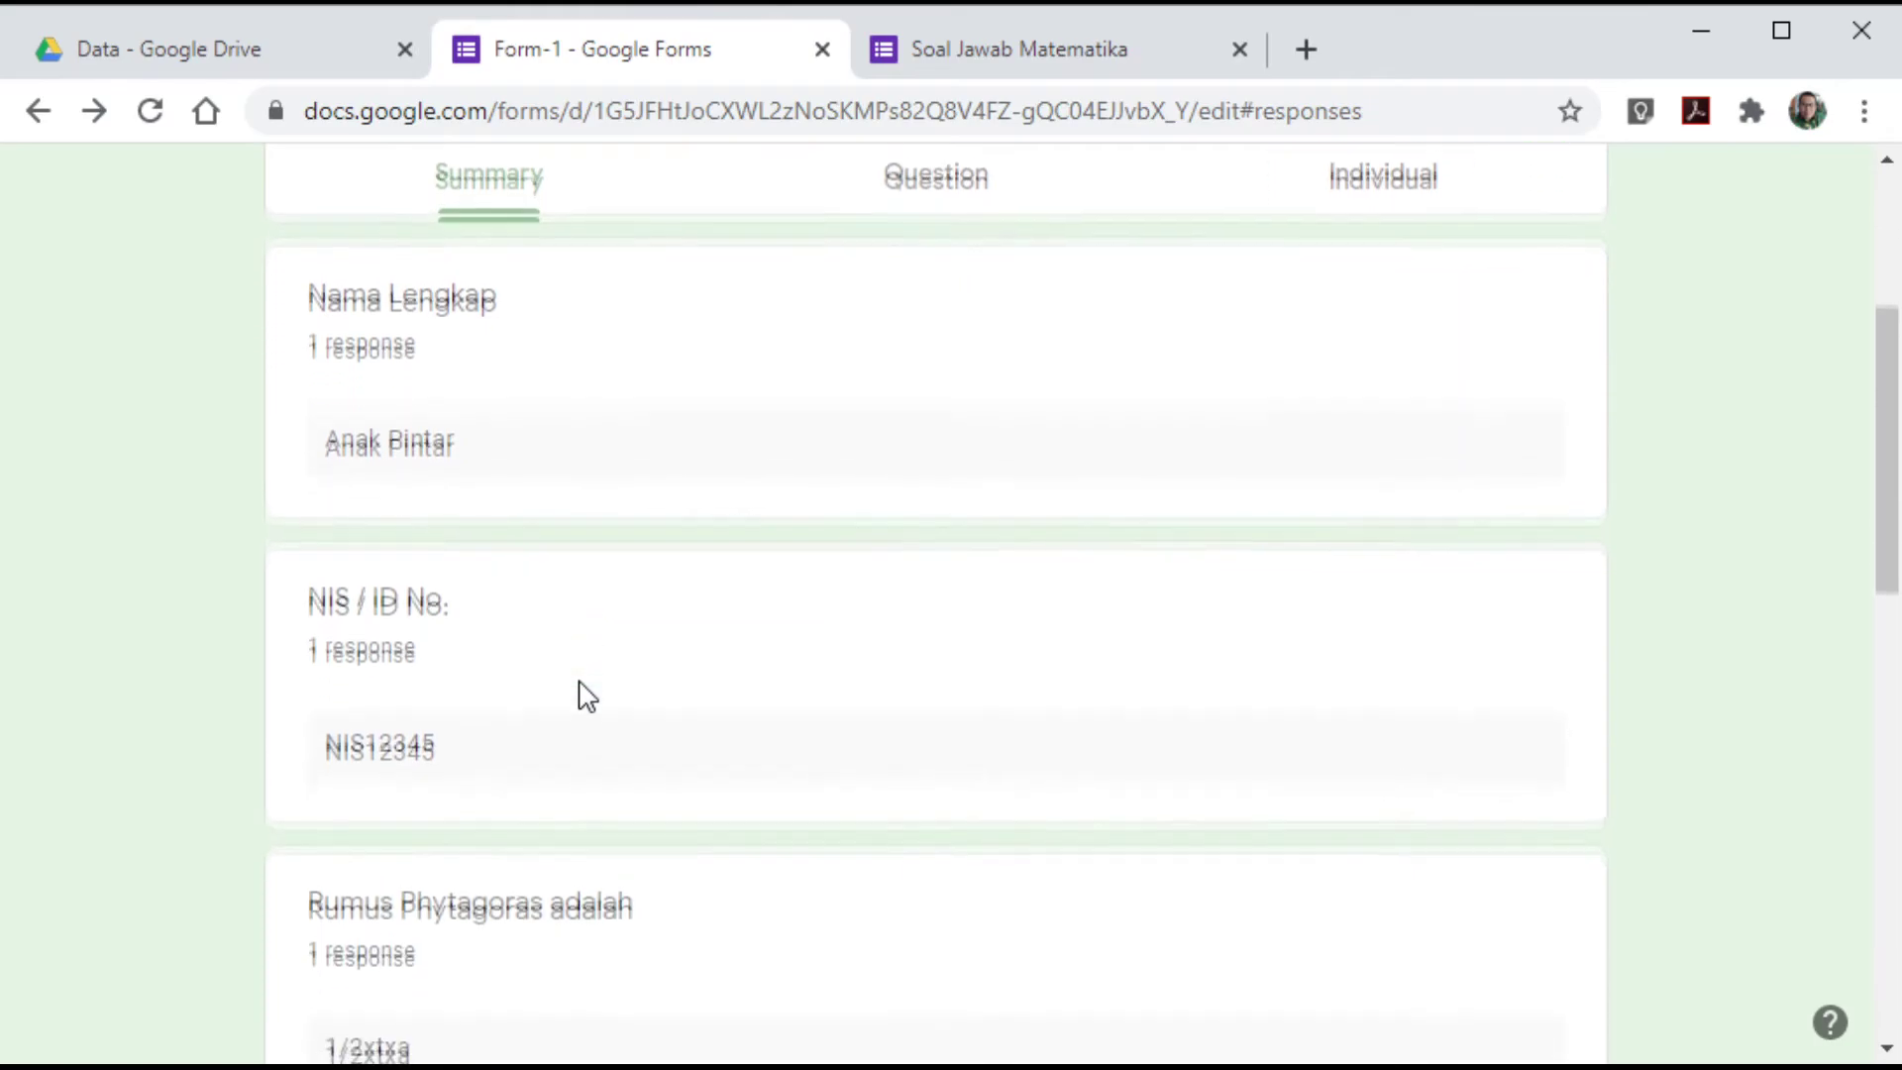
{"action": "scroll", "coordinate": [450, 671], "scroll_direction": "down", "scroll_amount": 3}
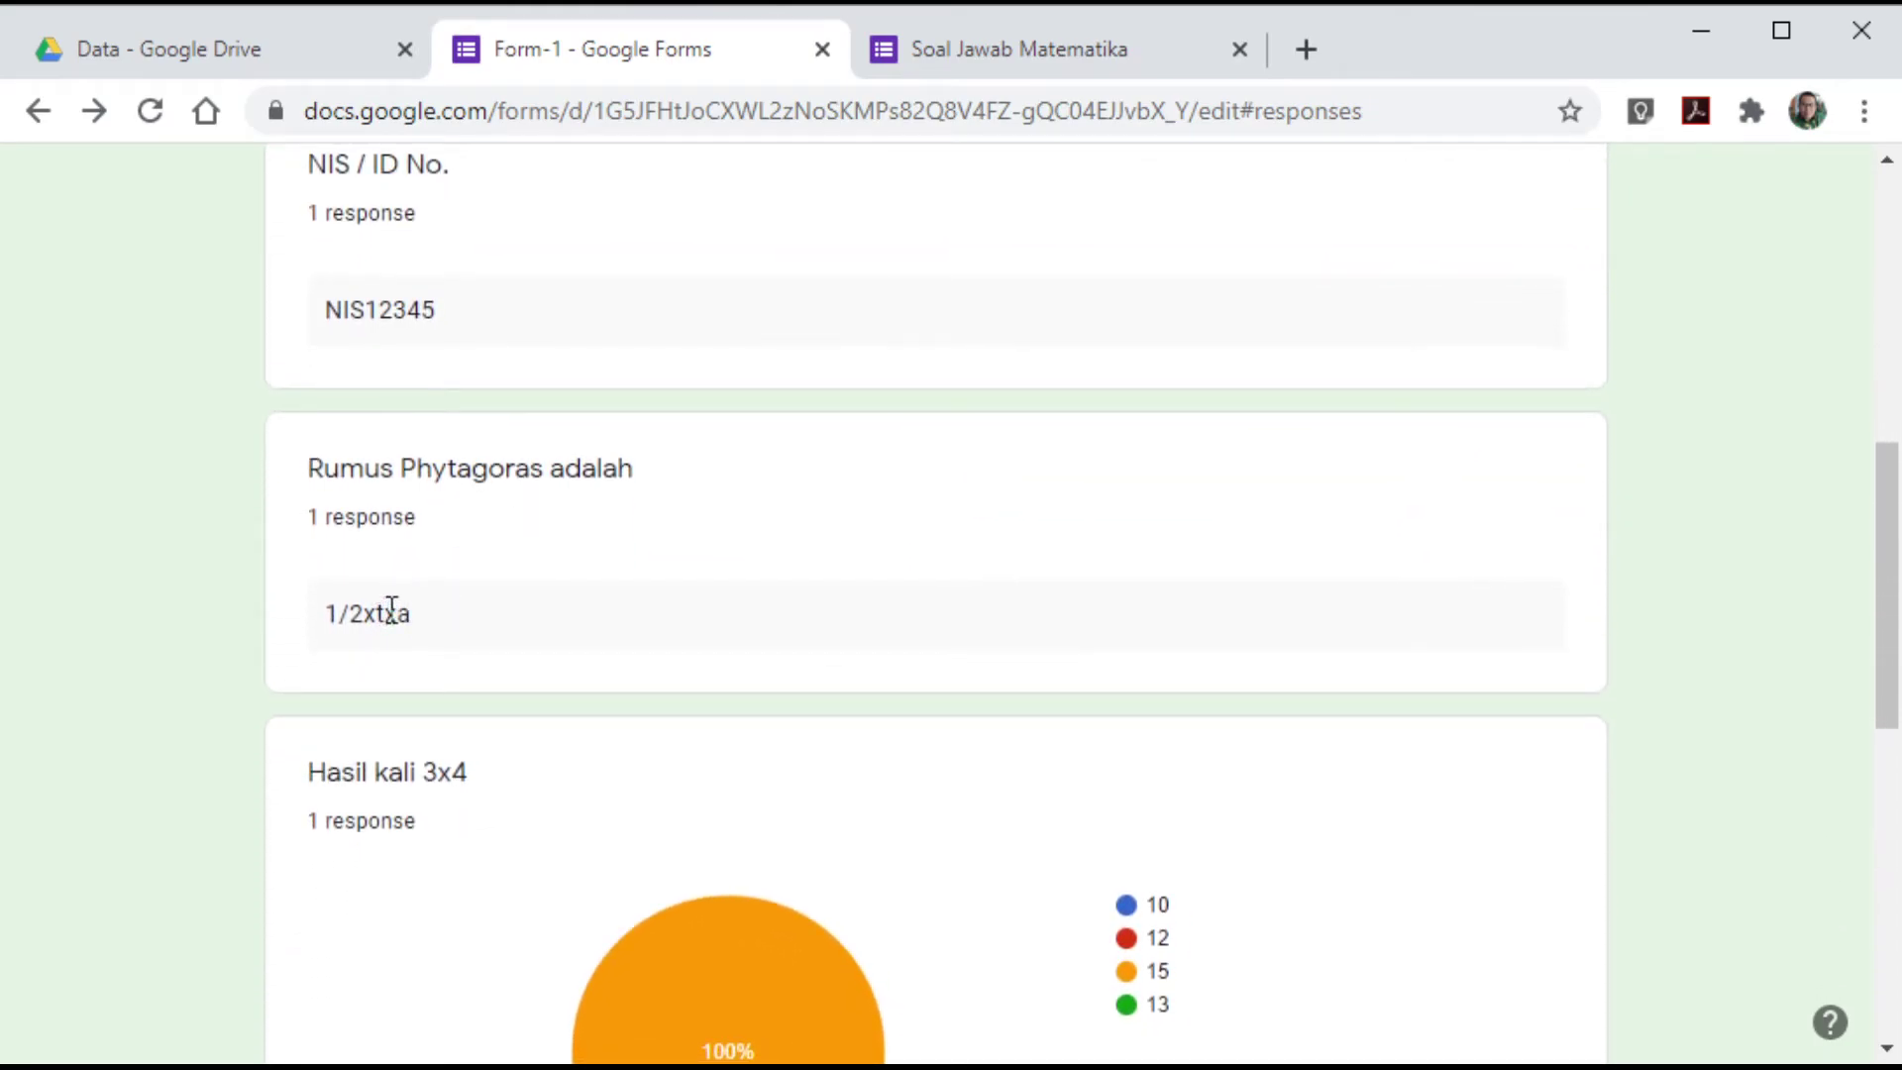
{"action": "scroll", "coordinate": [391, 610], "scroll_direction": "down", "scroll_amount": 5}
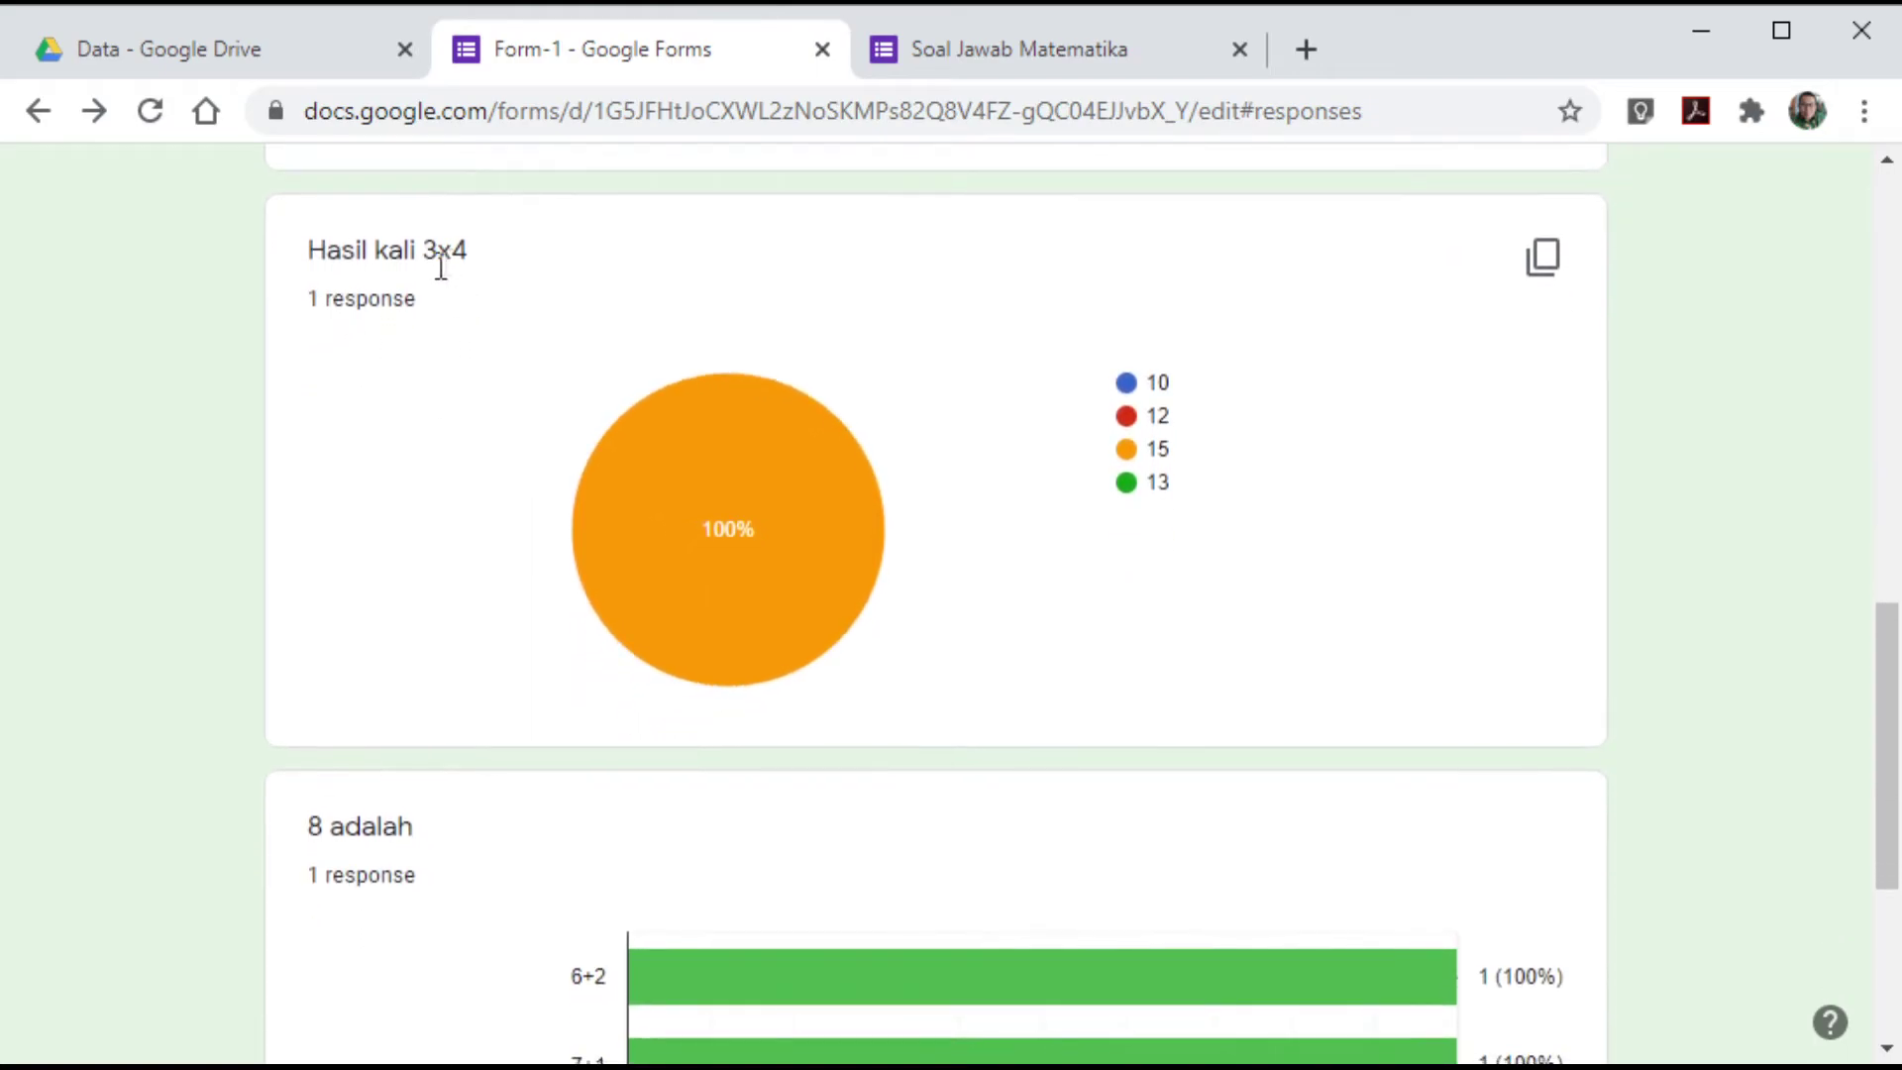
{"action": "mouse_move", "coordinate": [774, 537]}
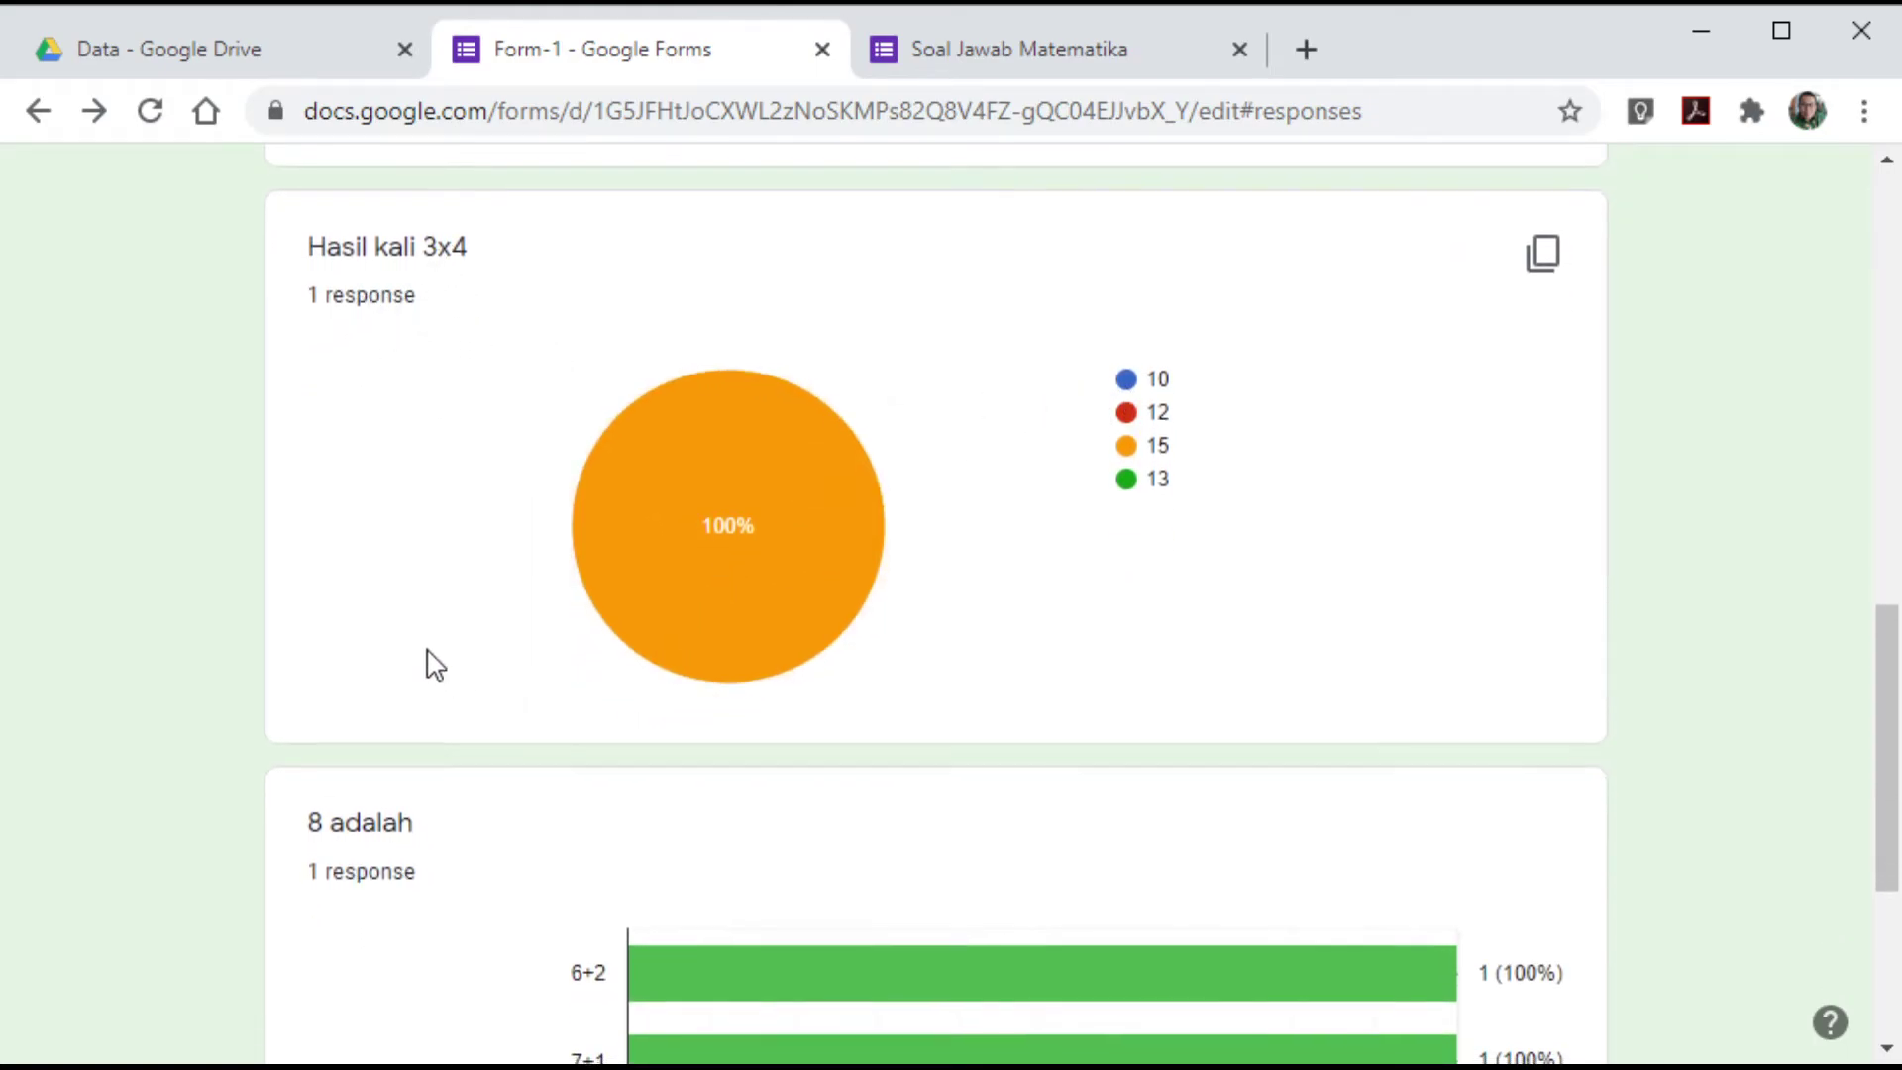
{"action": "scroll", "coordinate": [406, 643], "scroll_direction": "down", "scroll_amount": 5}
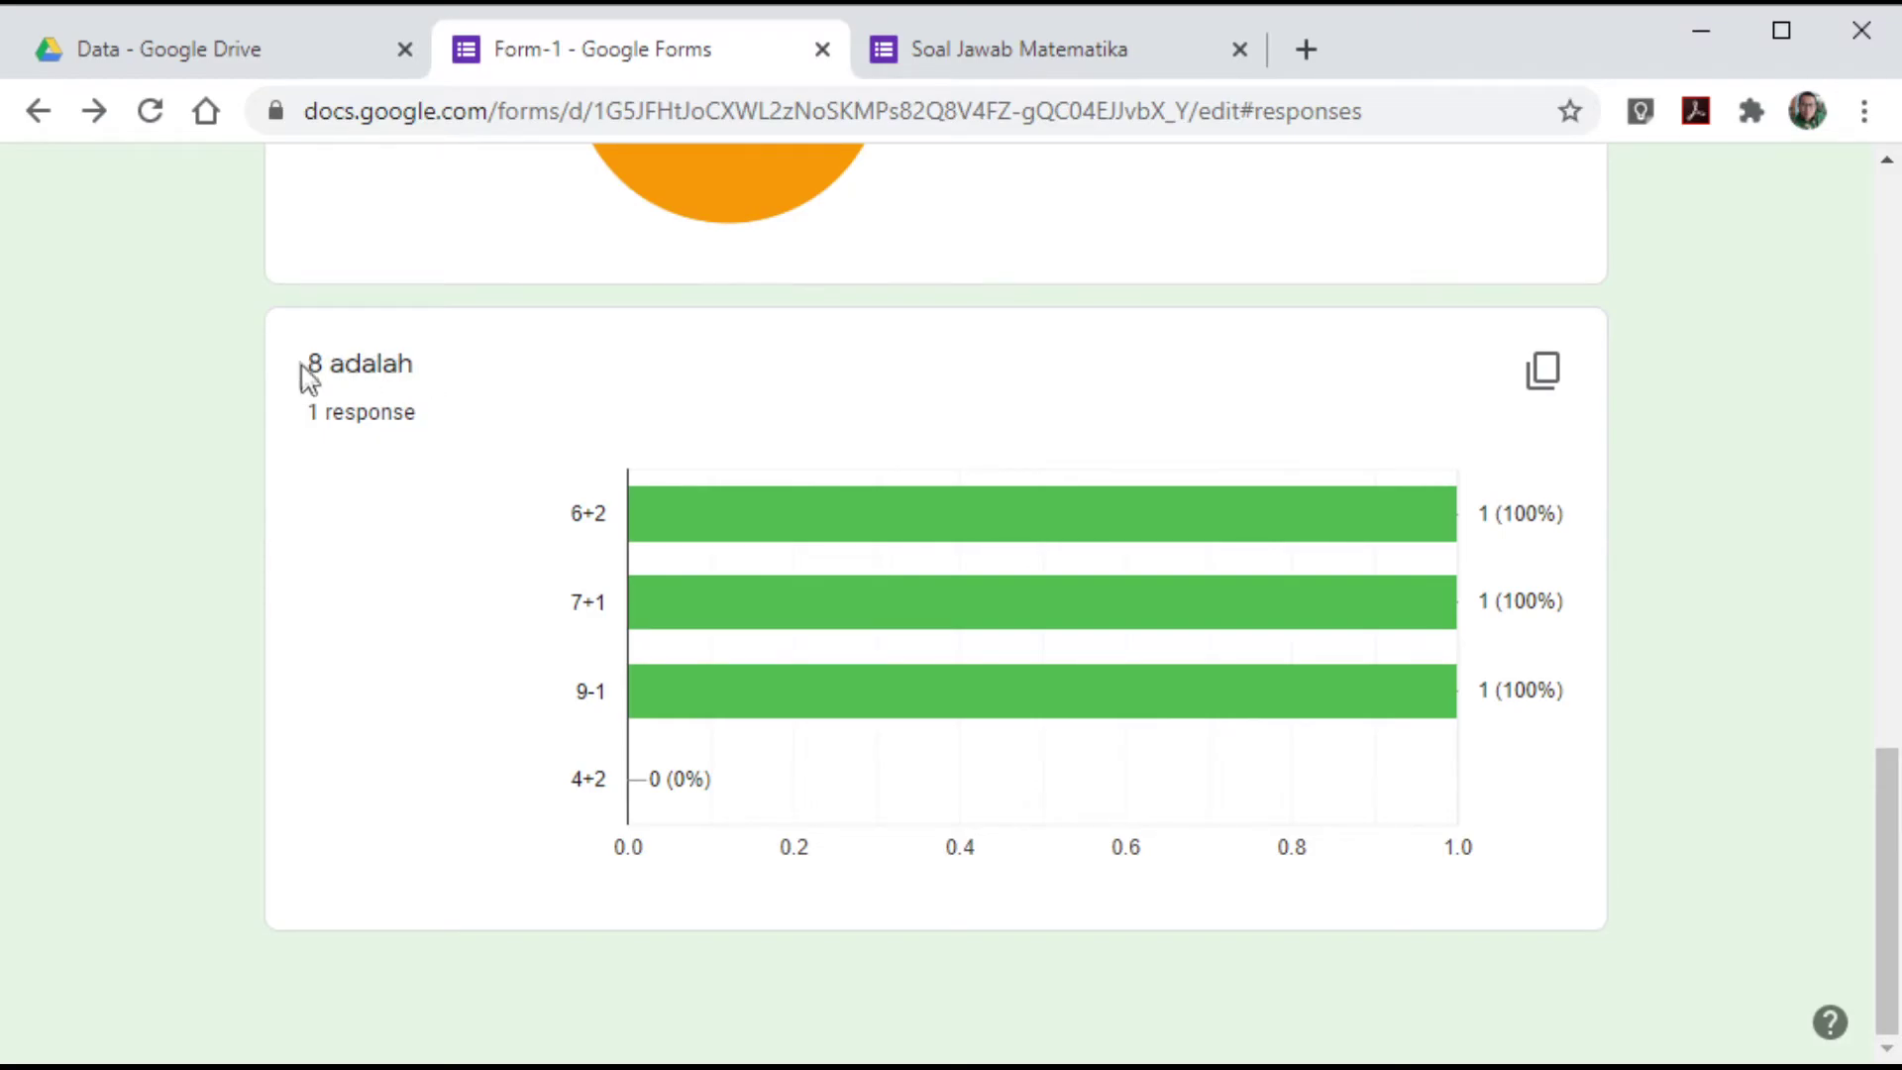
{"action": "mouse_move", "coordinate": [911, 715]}
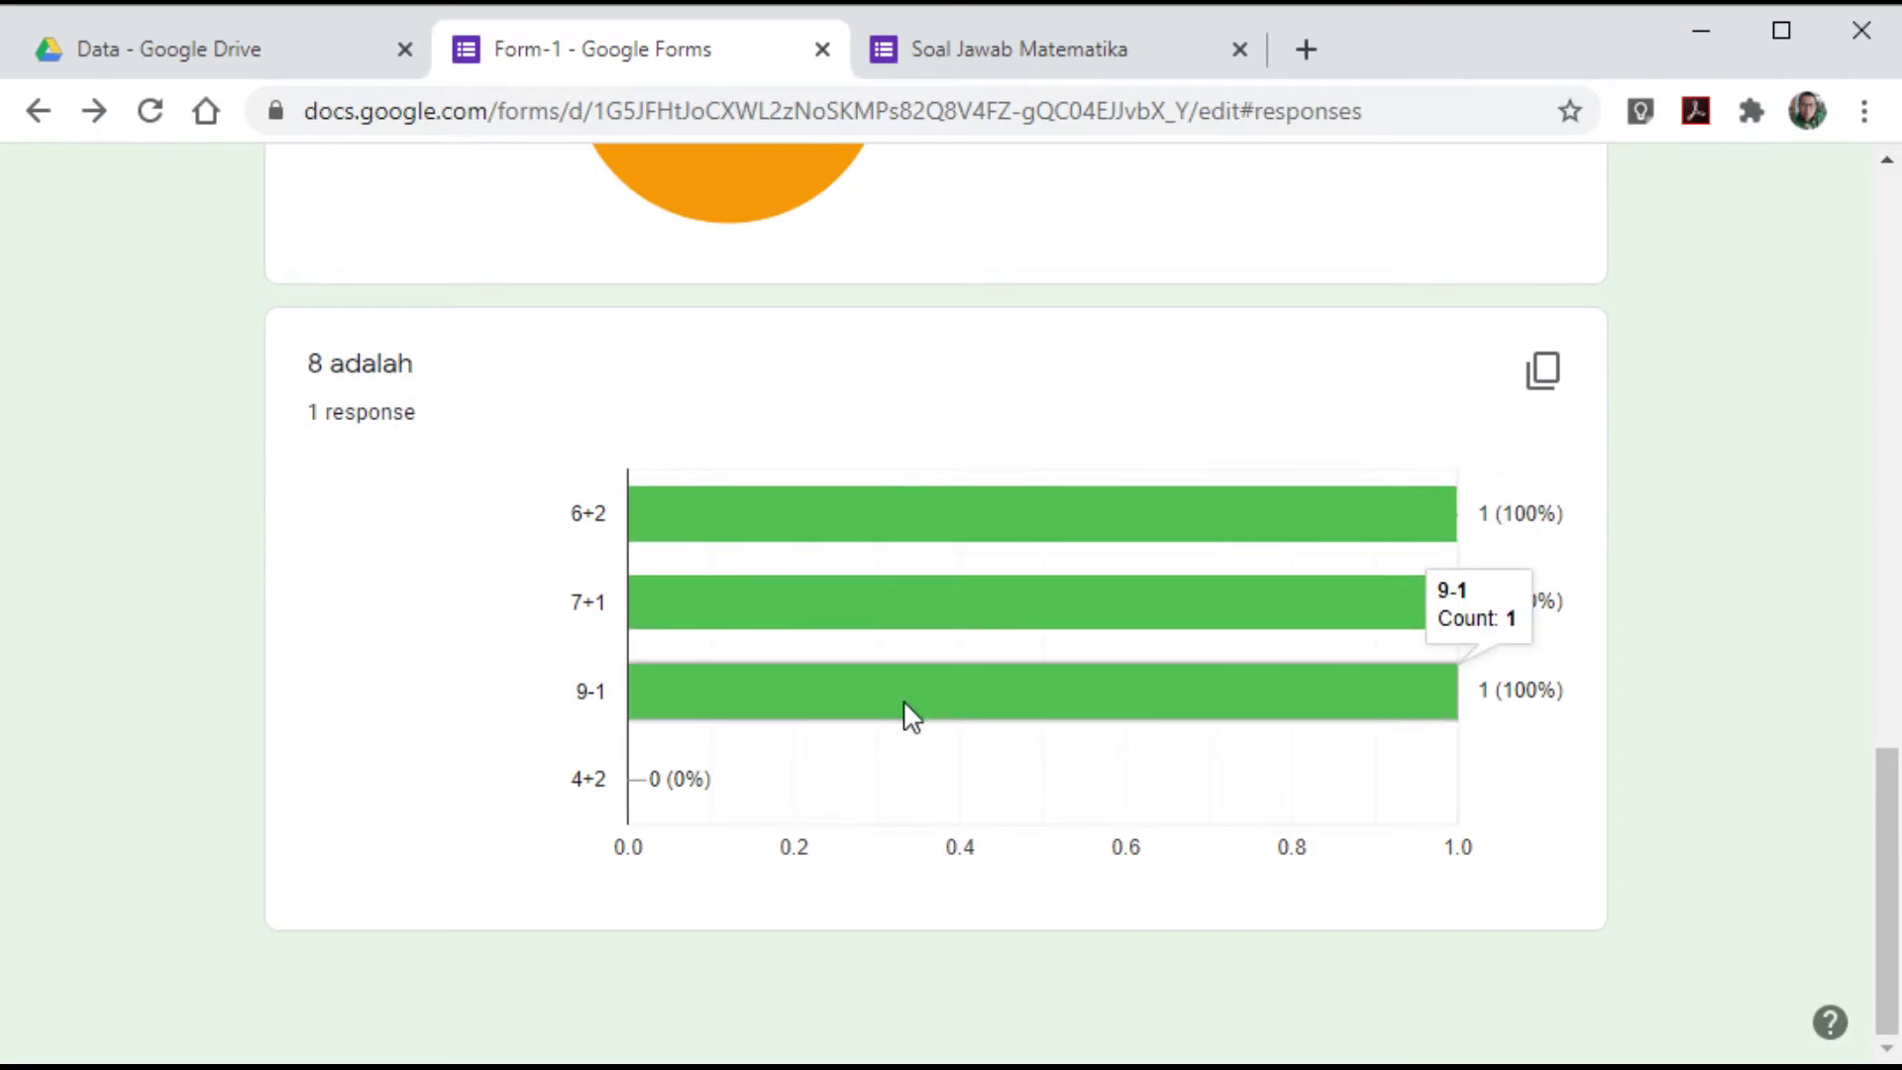
{"action": "scroll", "coordinate": [903, 701], "scroll_direction": "up", "scroll_amount": 15}
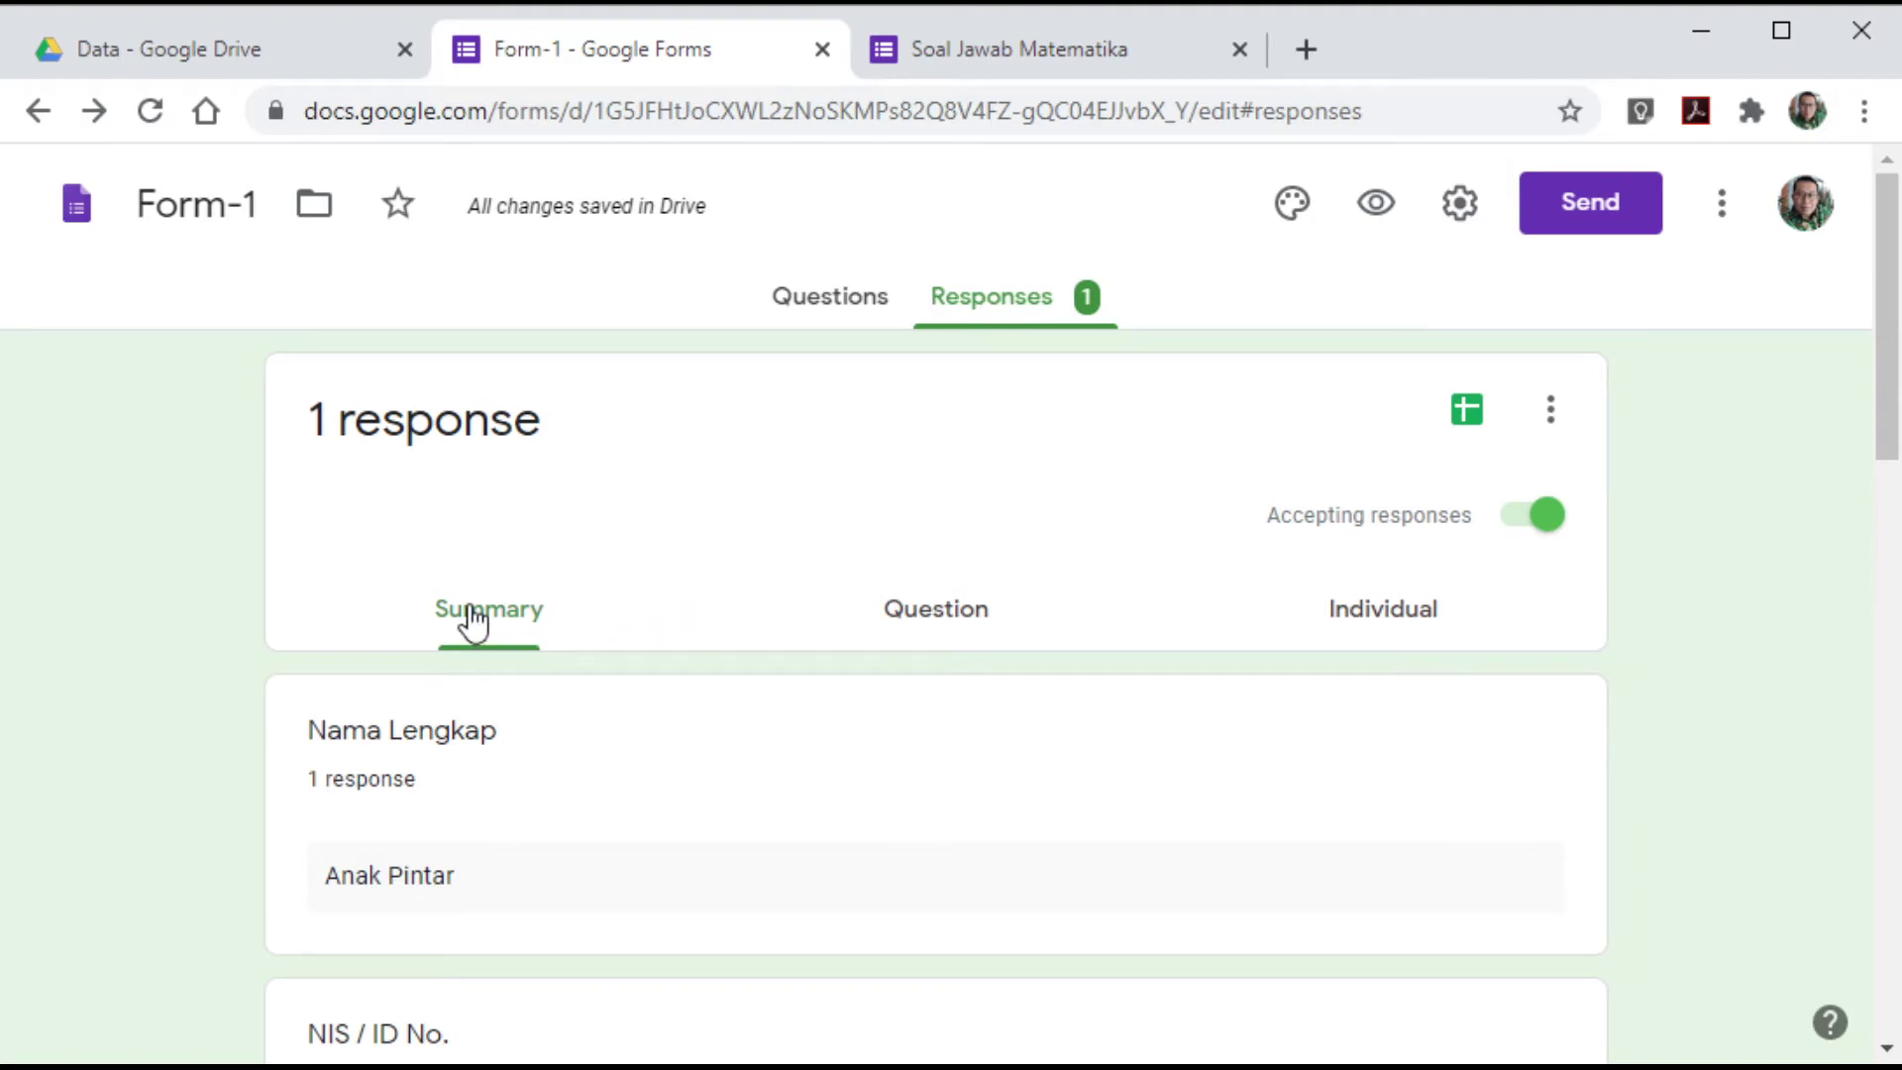
{"action": "scroll", "coordinate": [476, 622], "scroll_direction": "down", "scroll_amount": 10}
{"action": "scroll", "coordinate": [471, 622], "scroll_direction": "up", "scroll_amount": 6}
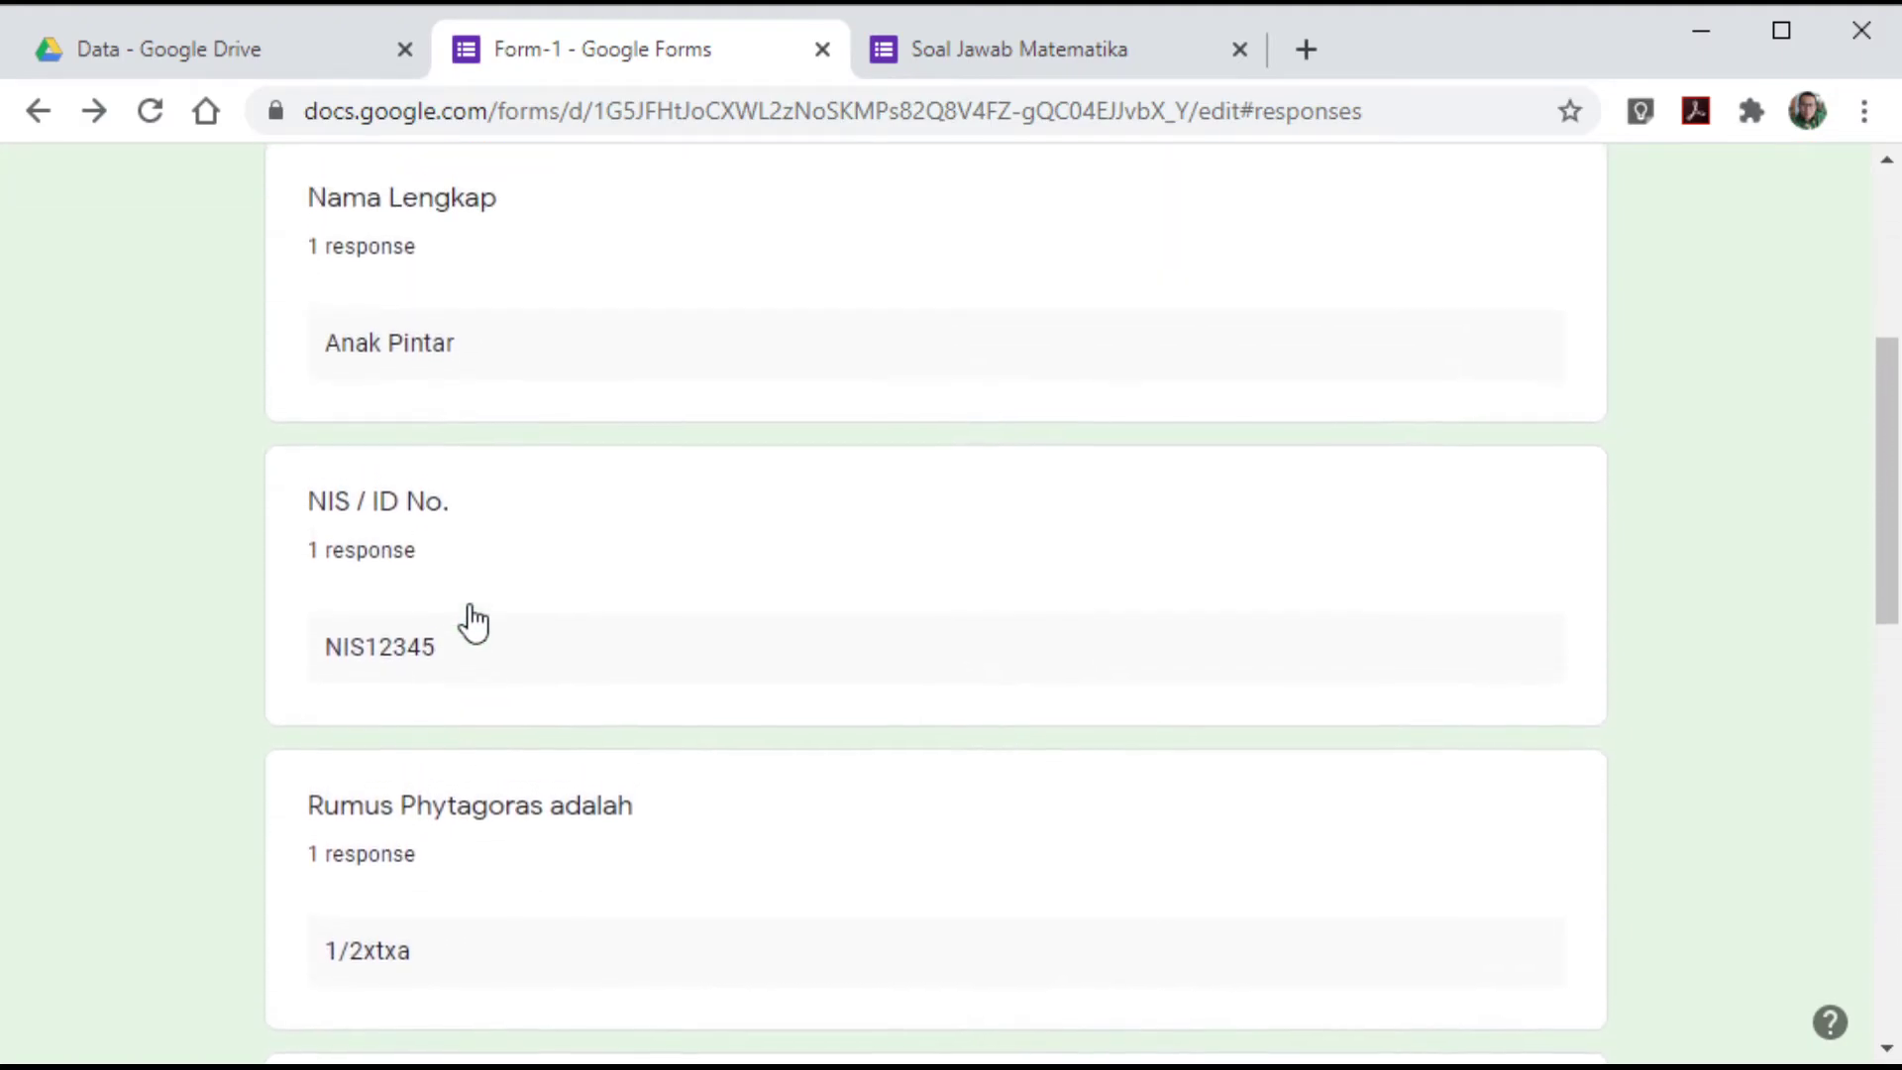
{"action": "scroll", "coordinate": [473, 622], "scroll_direction": "up", "scroll_amount": 5}
{"action": "scroll", "coordinate": [469, 603], "scroll_direction": "up", "scroll_amount": 1}
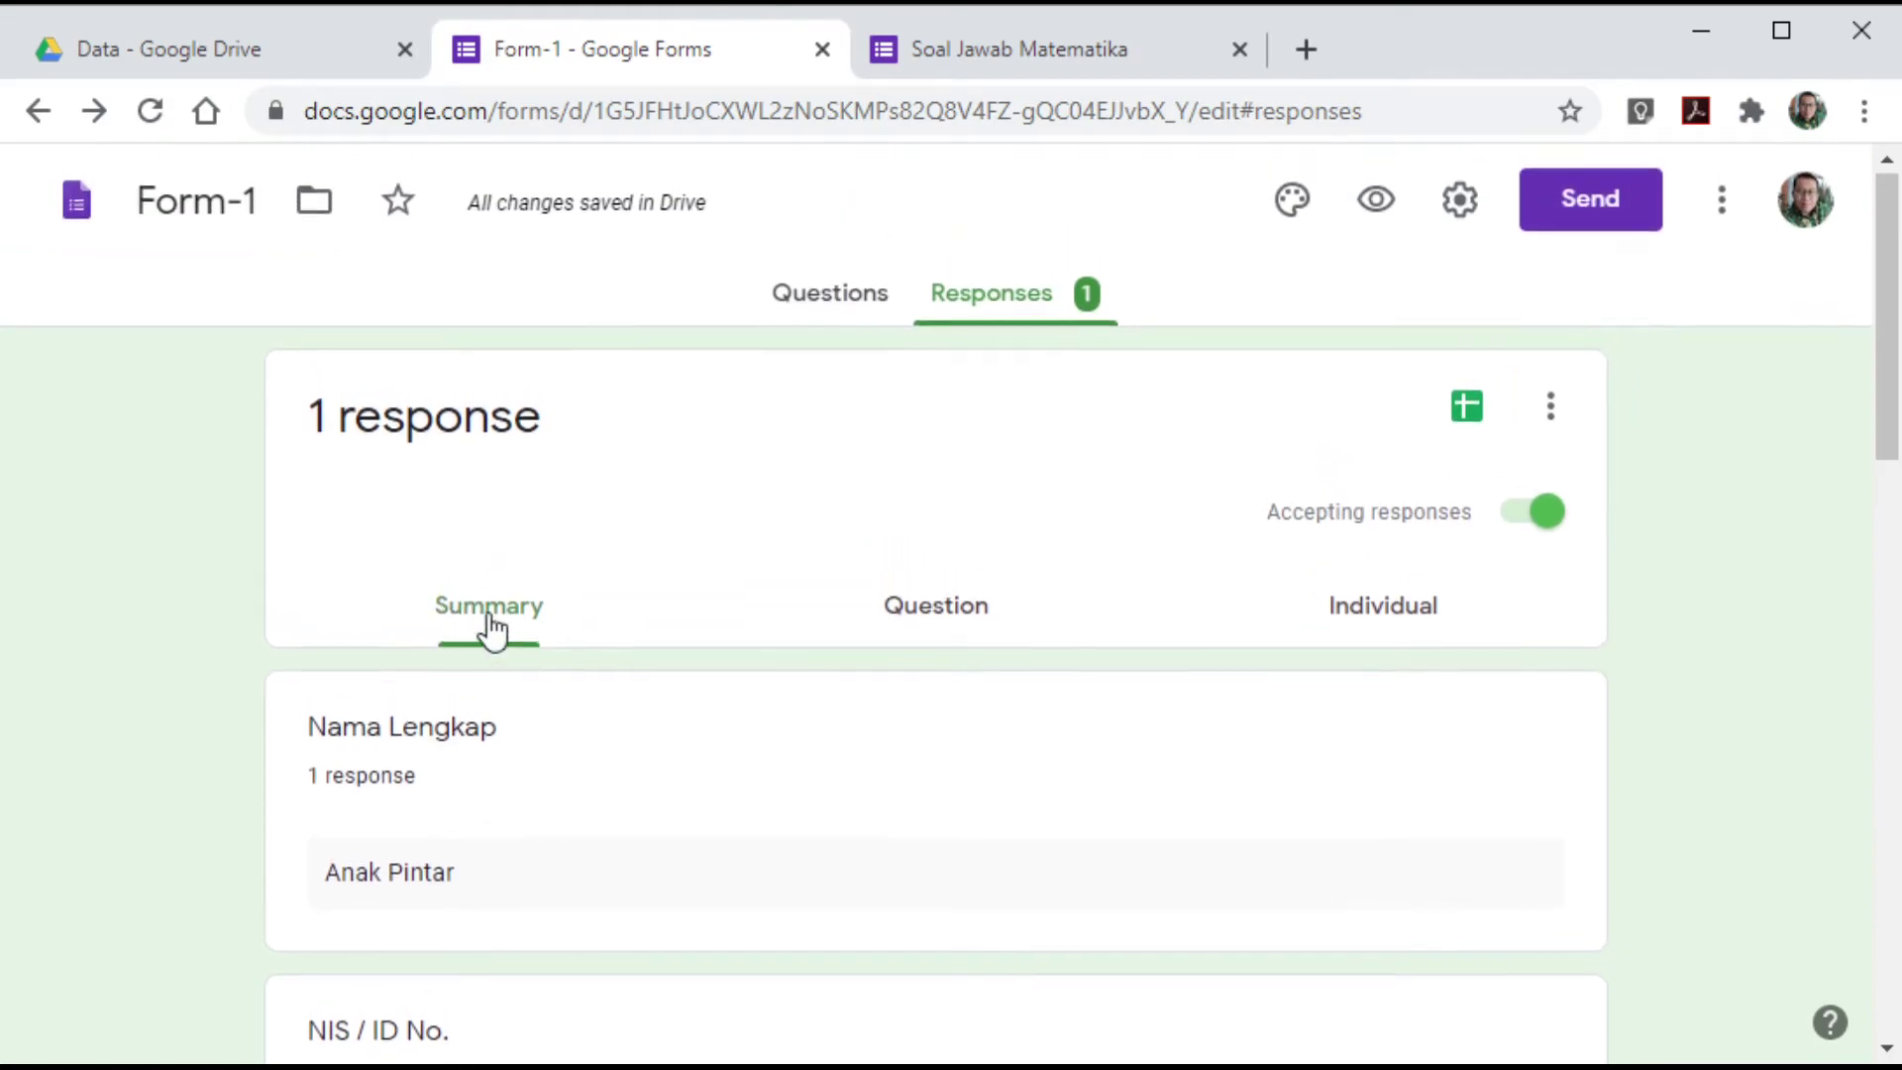
- View the responses by question and check the answer given for "Nama Lengkap"
{"action": "left_click", "coordinate": [946, 614]}
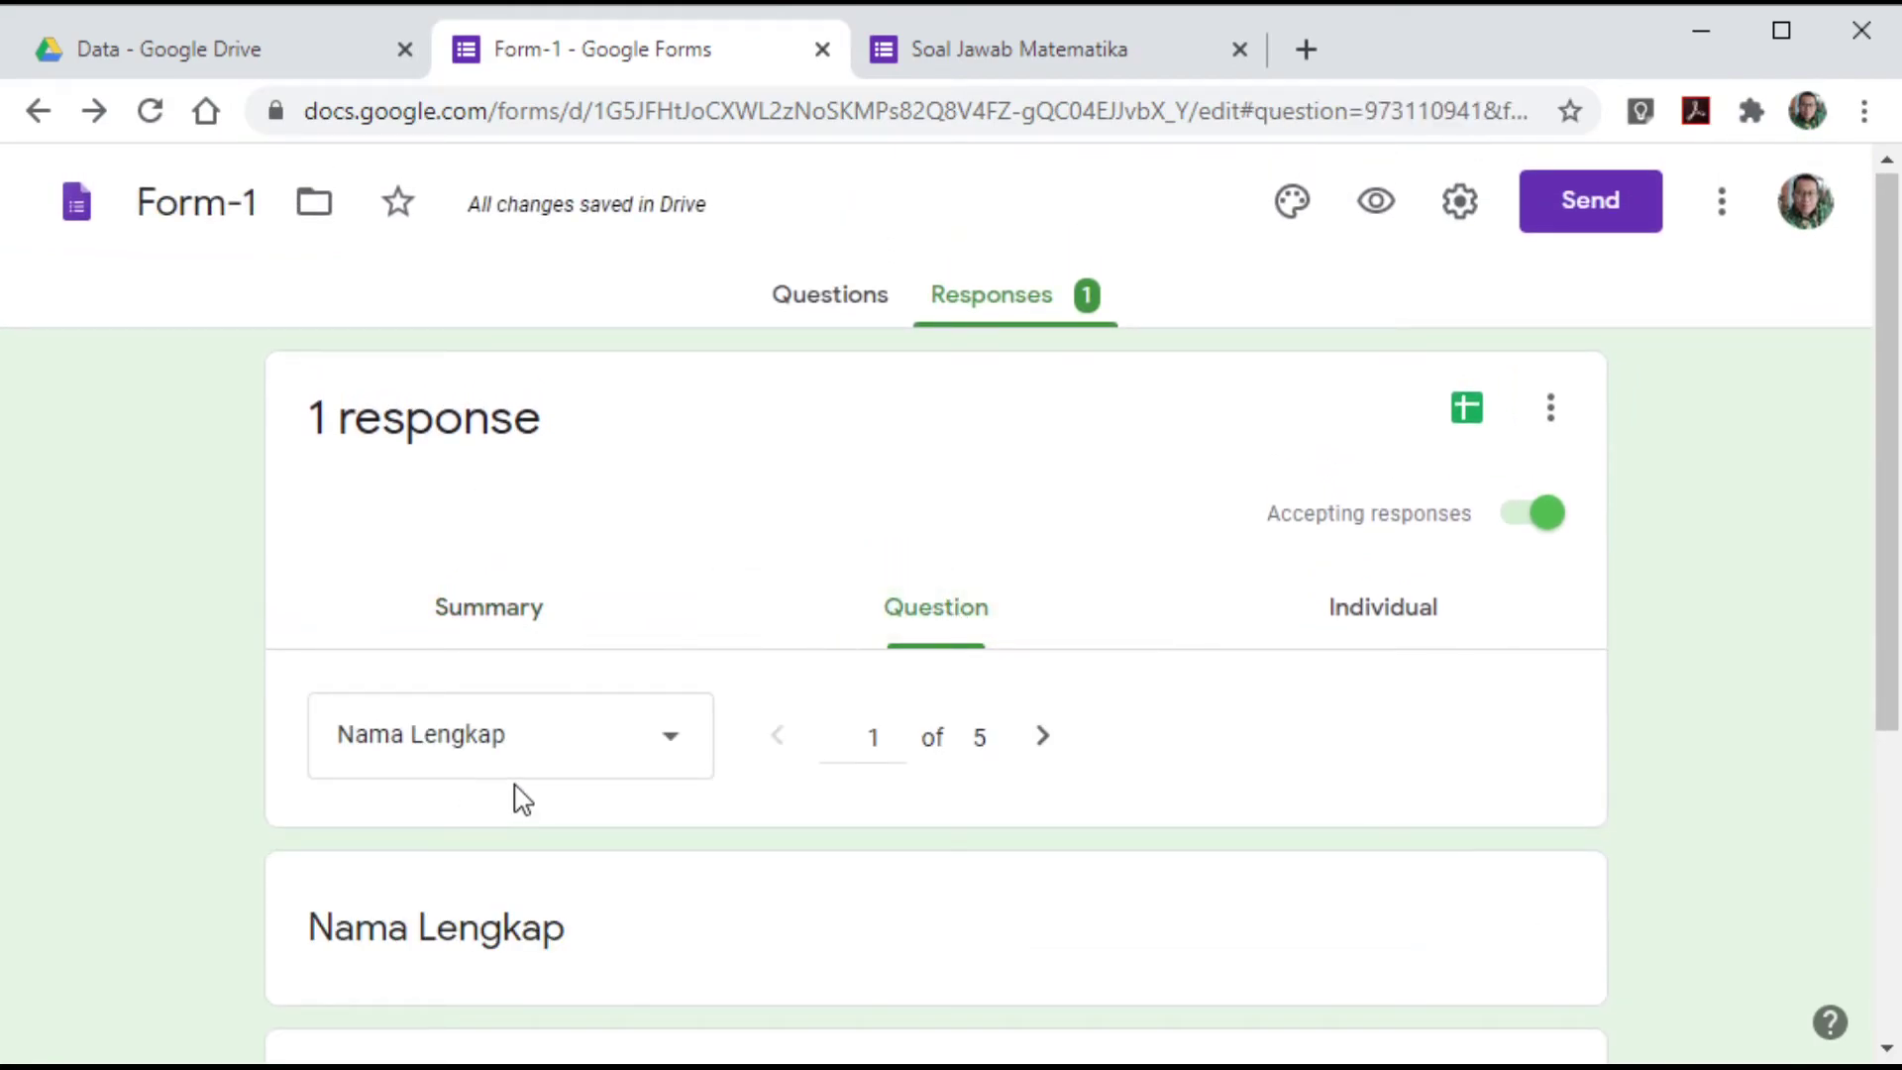
{"action": "scroll", "coordinate": [521, 798], "scroll_direction": "down", "scroll_amount": 1}
{"action": "scroll", "coordinate": [887, 644], "scroll_direction": "down", "scroll_amount": 5}
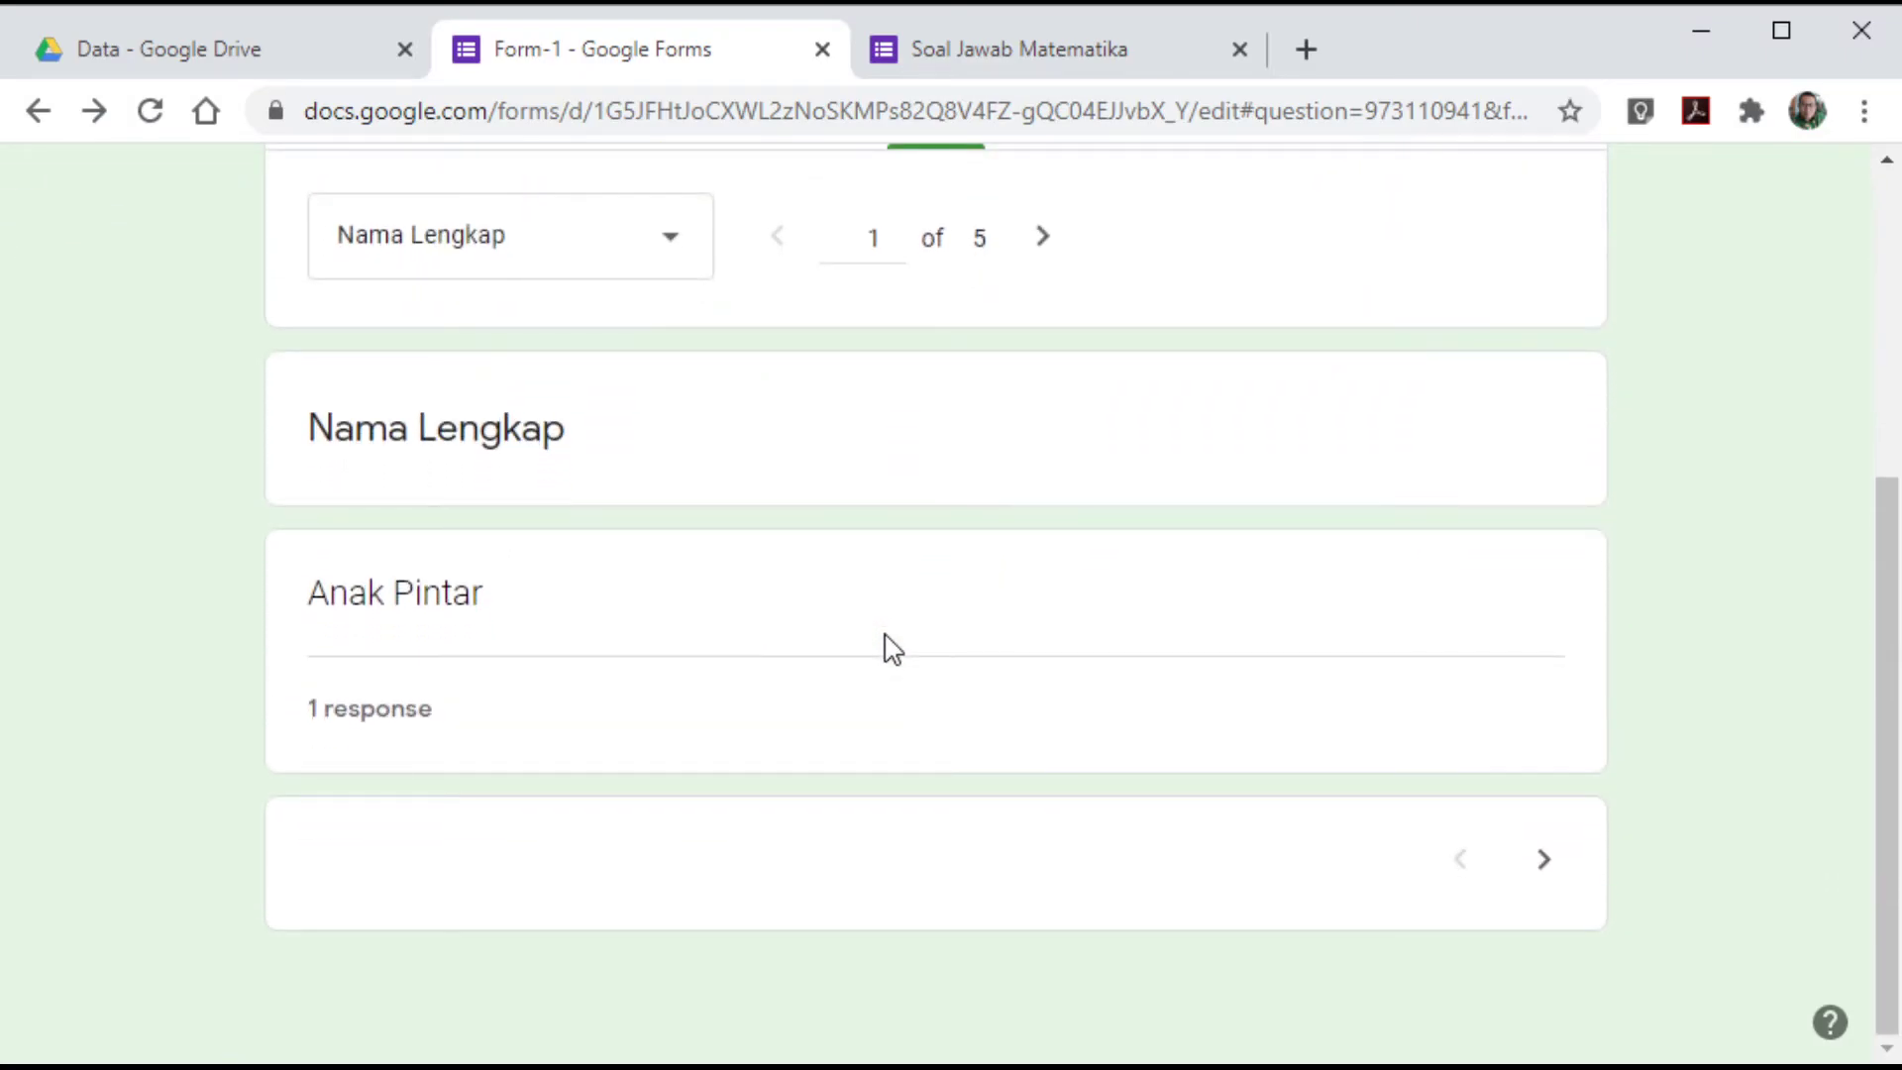
- View the individual submission and read through all of its answers down to "8 adalah"
{"action": "scroll", "coordinate": [887, 645], "scroll_direction": "up", "scroll_amount": 6}
{"action": "left_click", "coordinate": [1403, 629]}
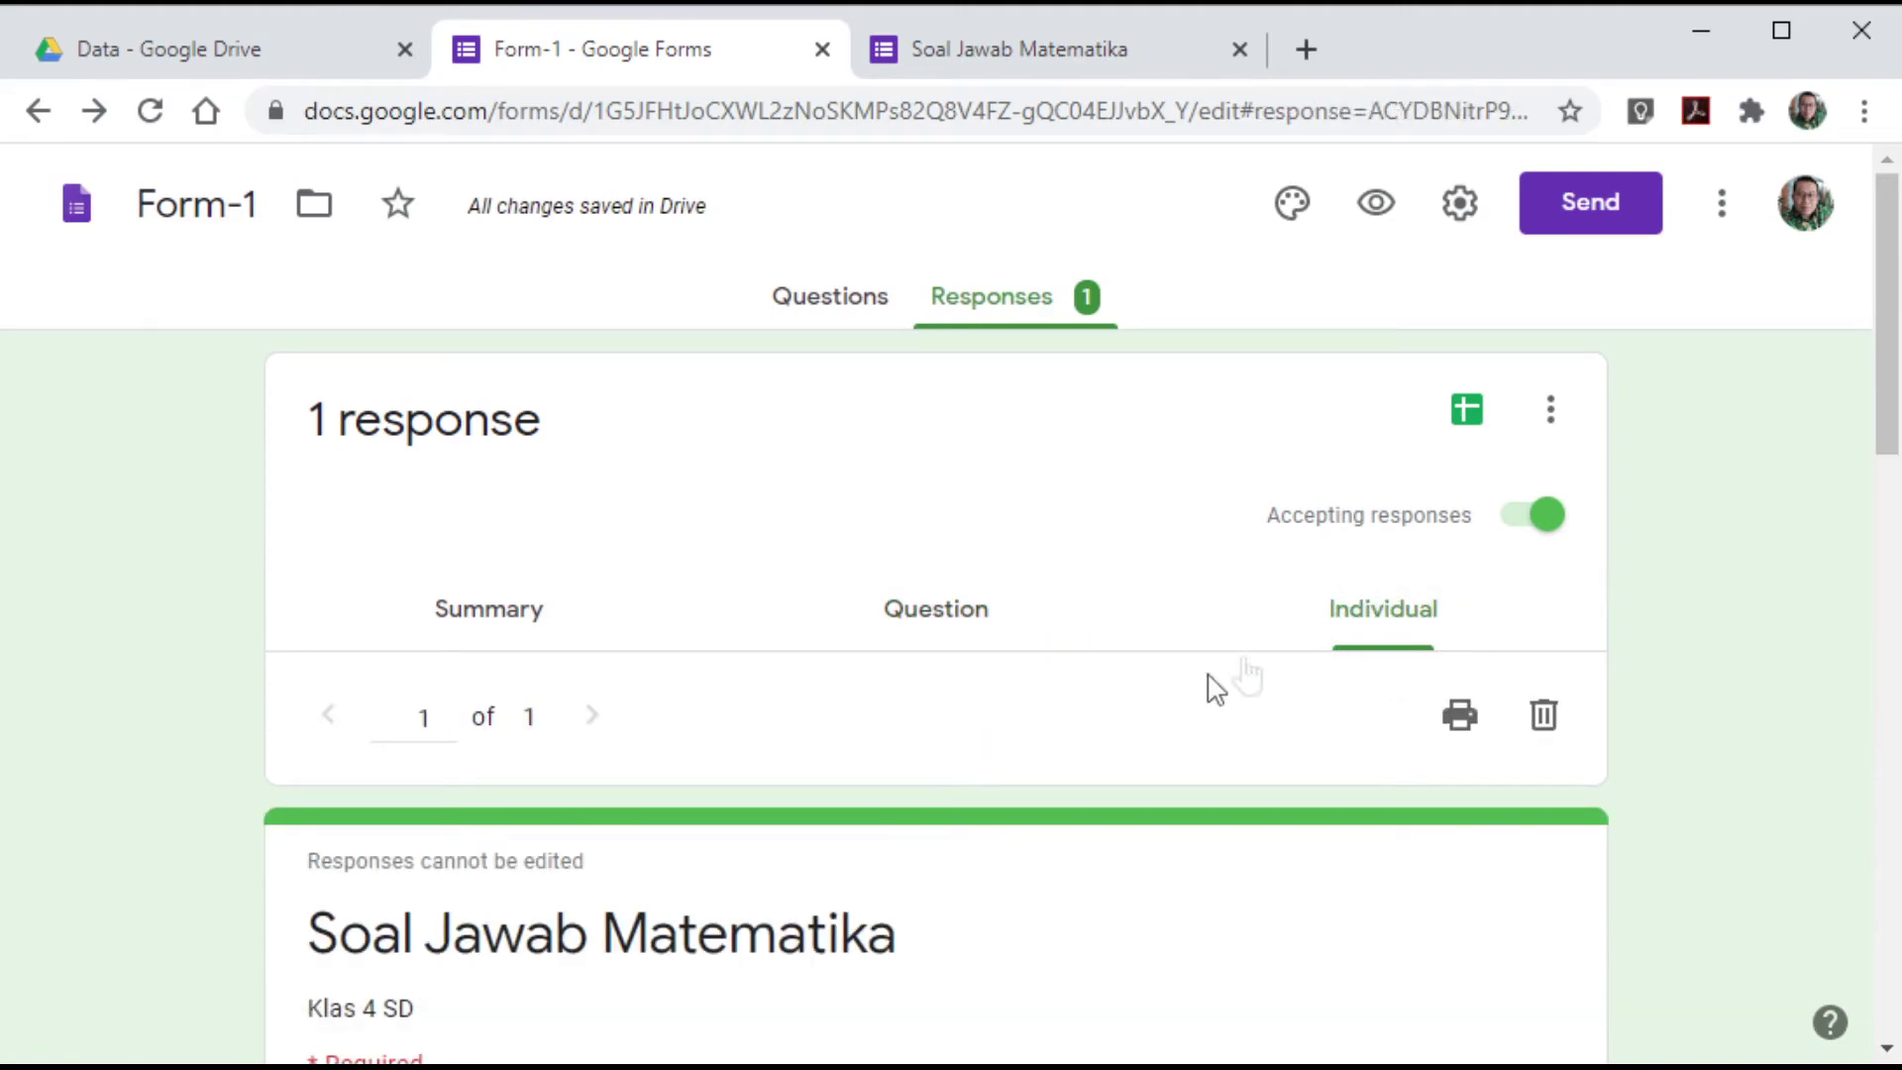
{"action": "scroll", "coordinate": [734, 776], "scroll_direction": "down", "scroll_amount": 4}
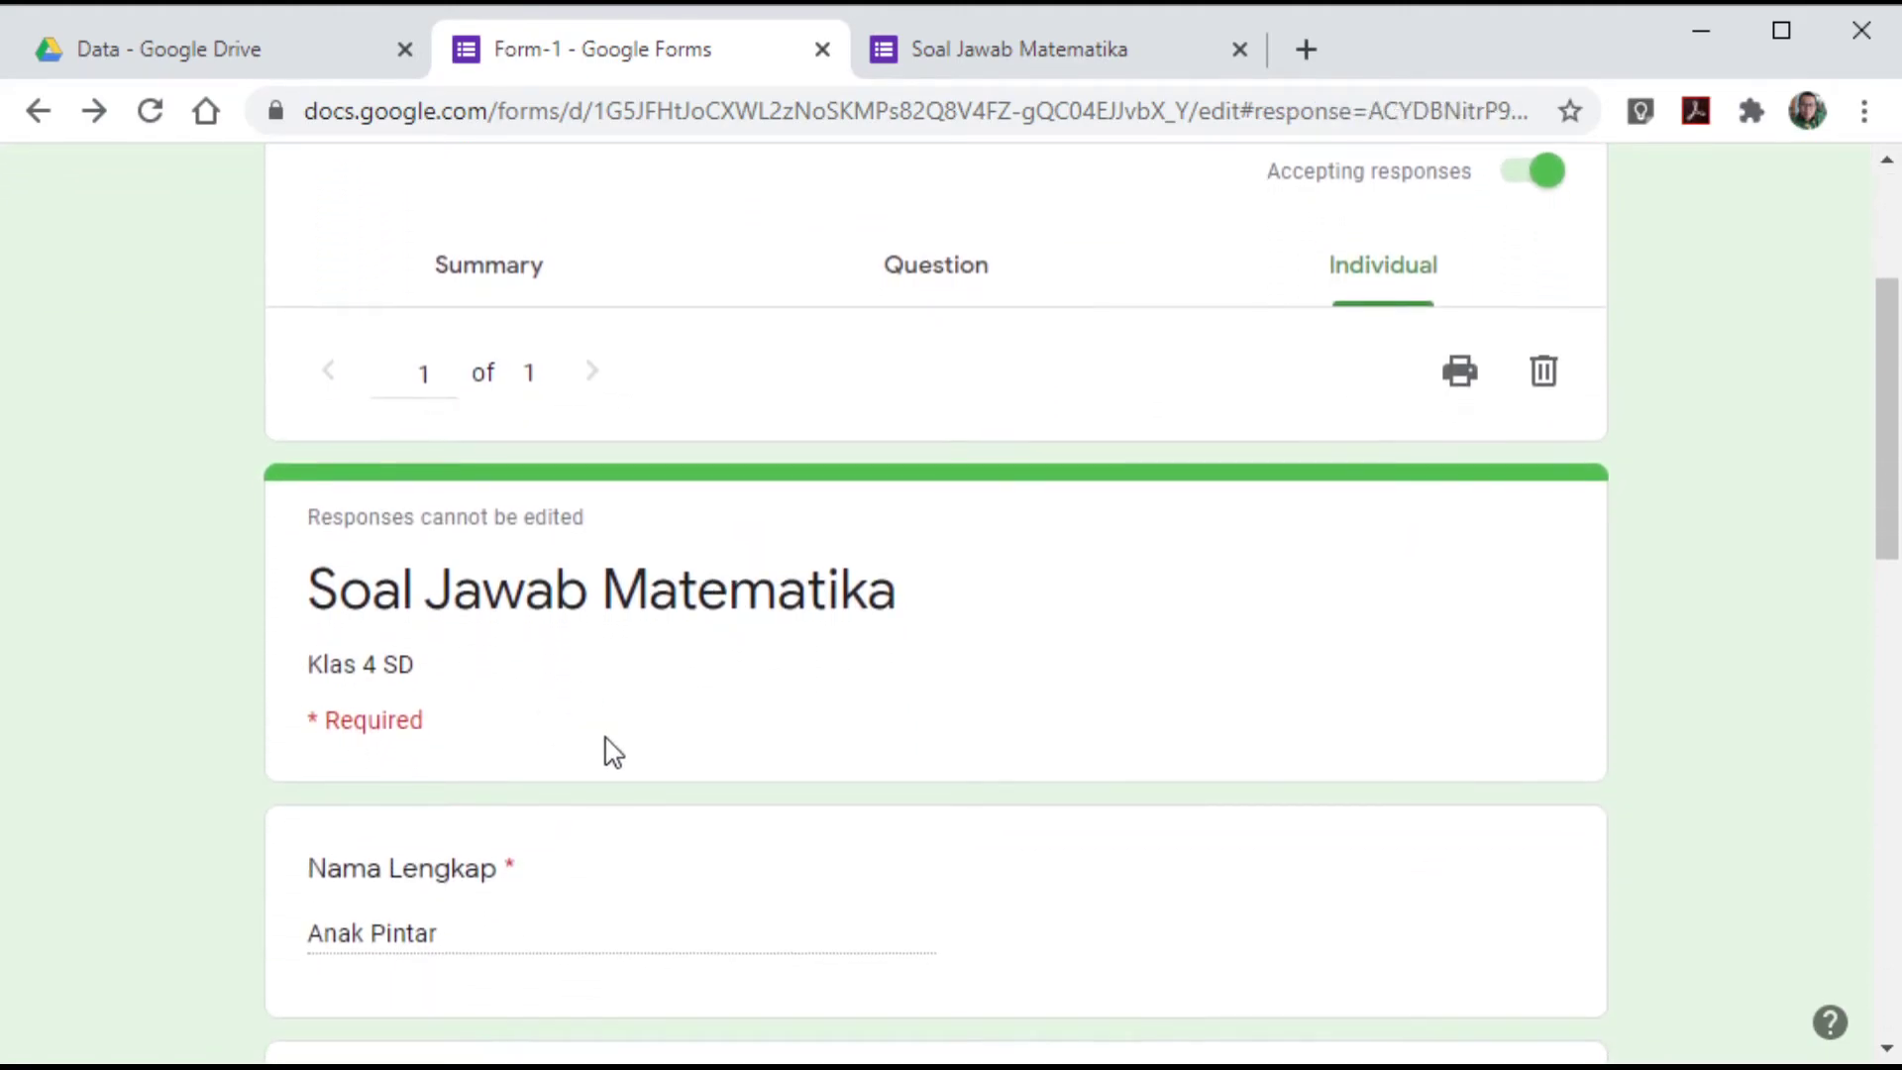
{"action": "scroll", "coordinate": [611, 753], "scroll_direction": "down", "scroll_amount": 8}
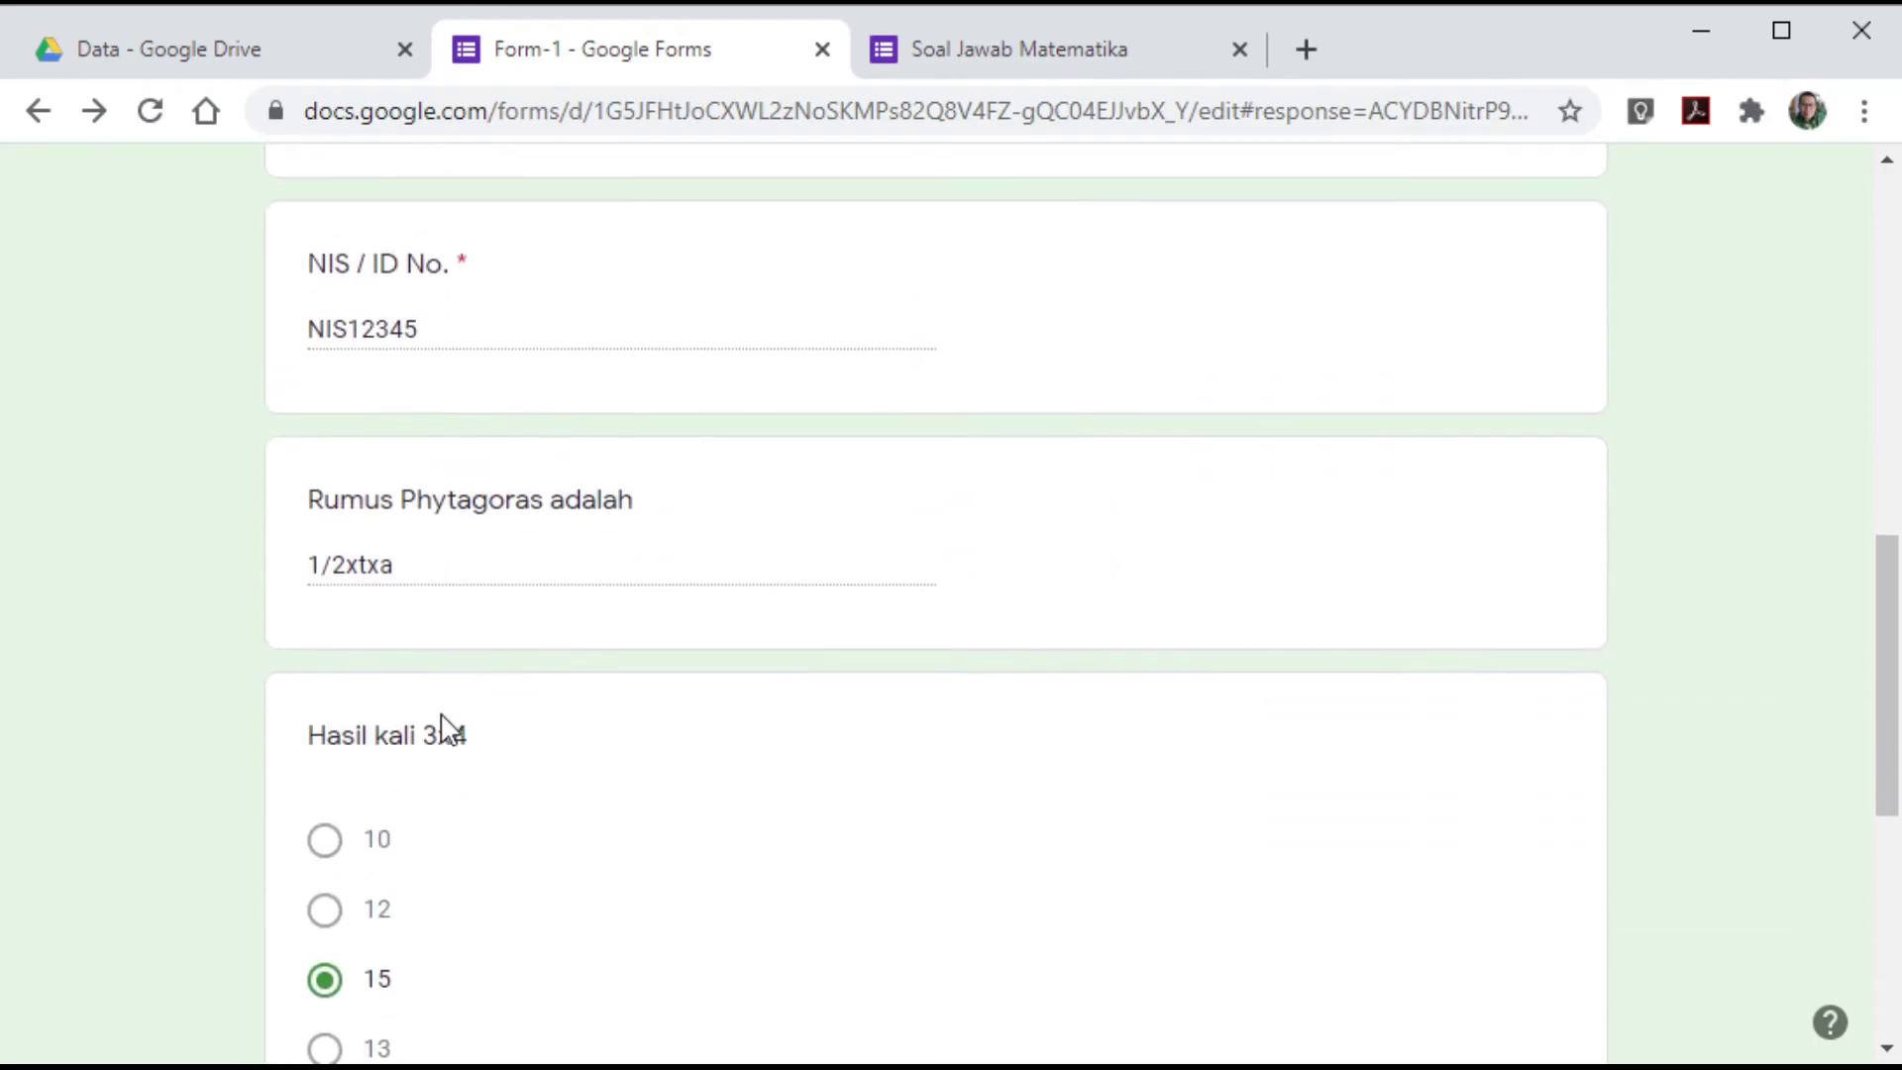
{"action": "scroll", "coordinate": [443, 728], "scroll_direction": "down", "scroll_amount": 7}
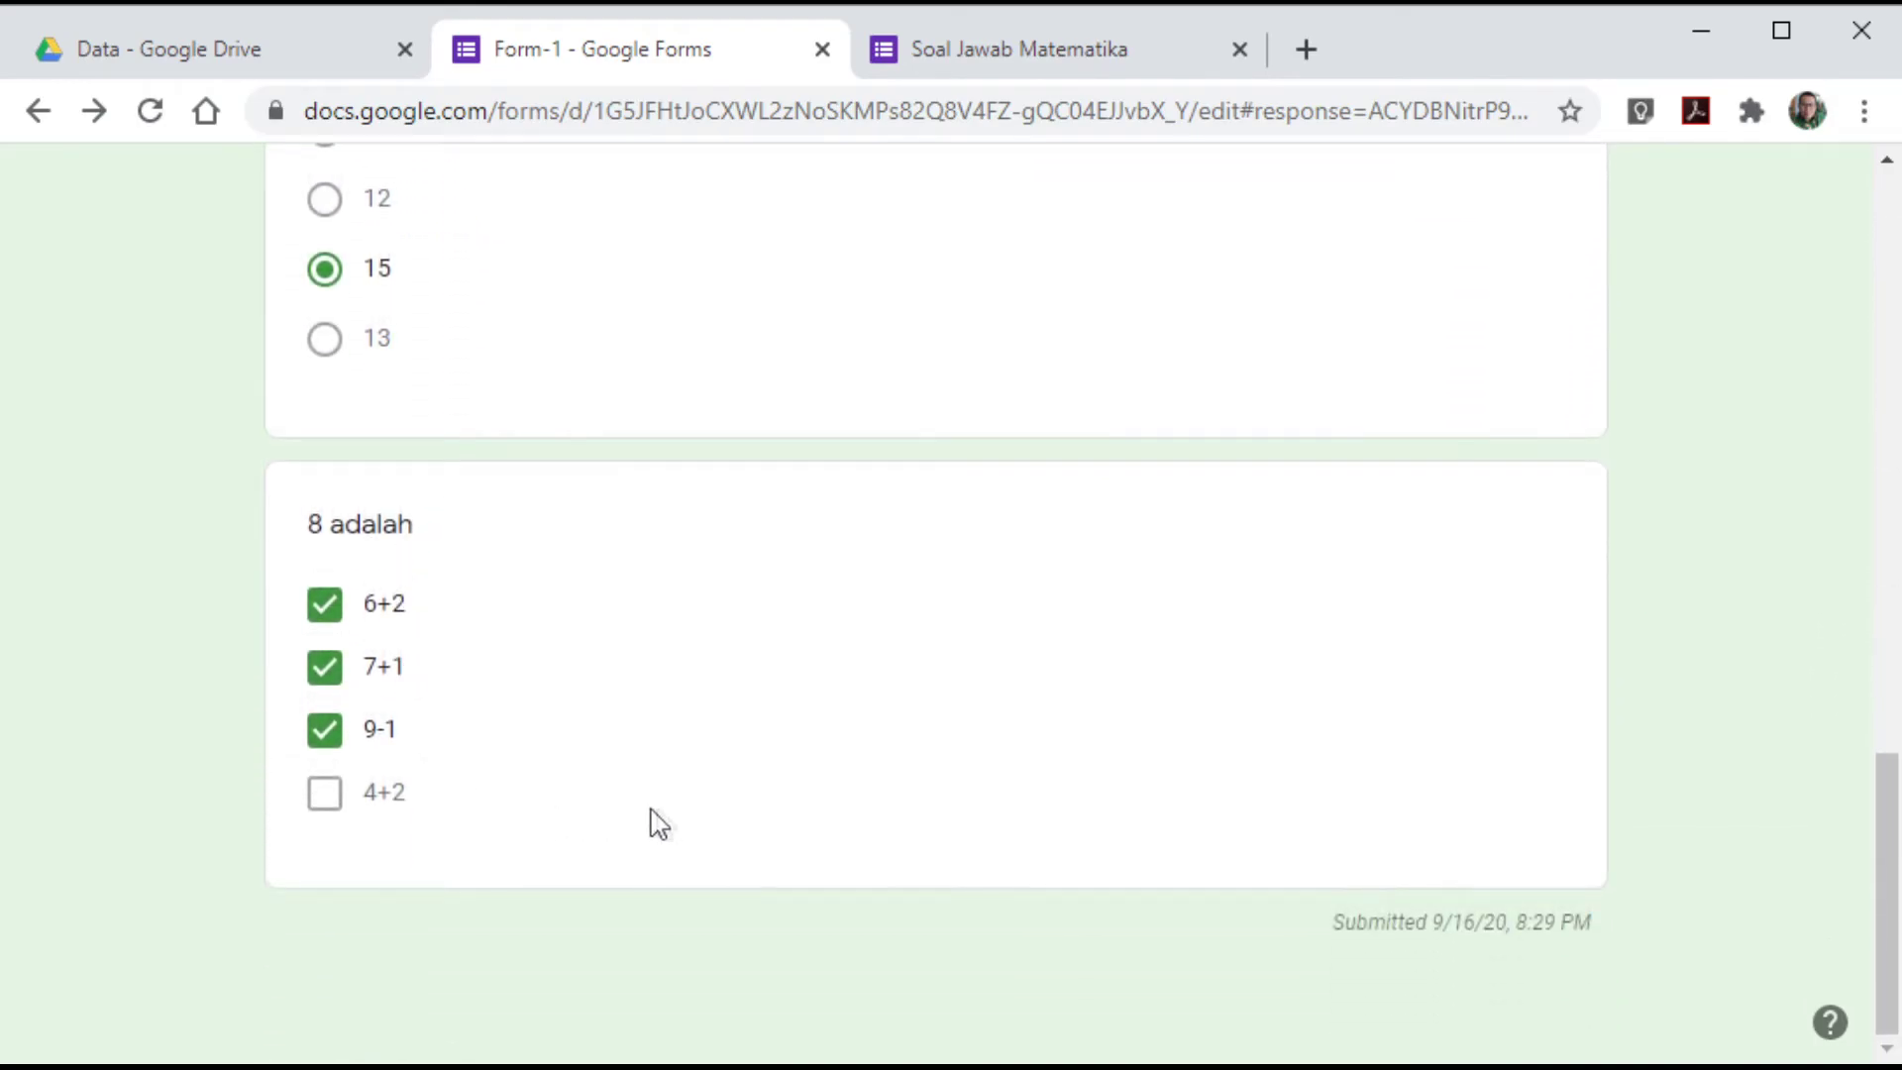
- Create a new spreadsheet named "Form-1 (Responses)" as the destination for the form's responses
{"action": "scroll", "coordinate": [659, 824], "scroll_direction": "up", "scroll_amount": 18}
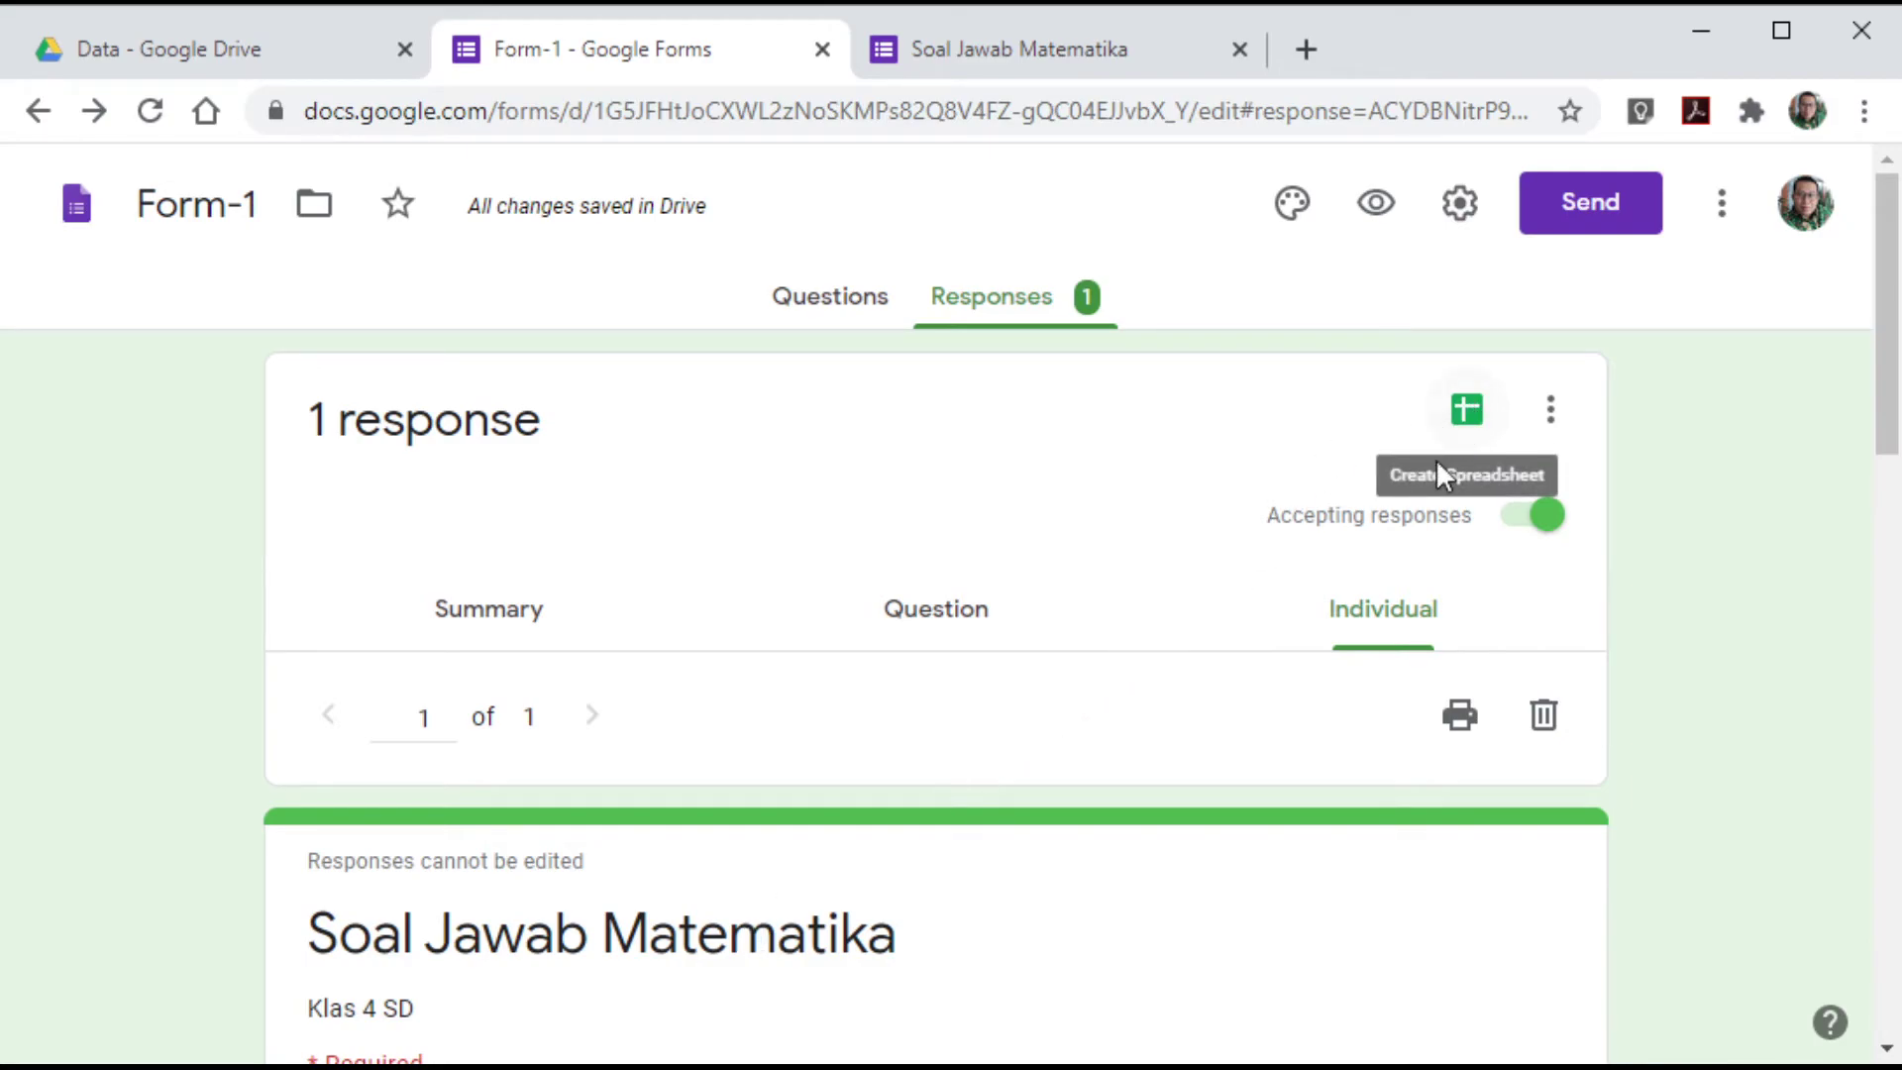
{"action": "left_click", "coordinate": [1467, 409]}
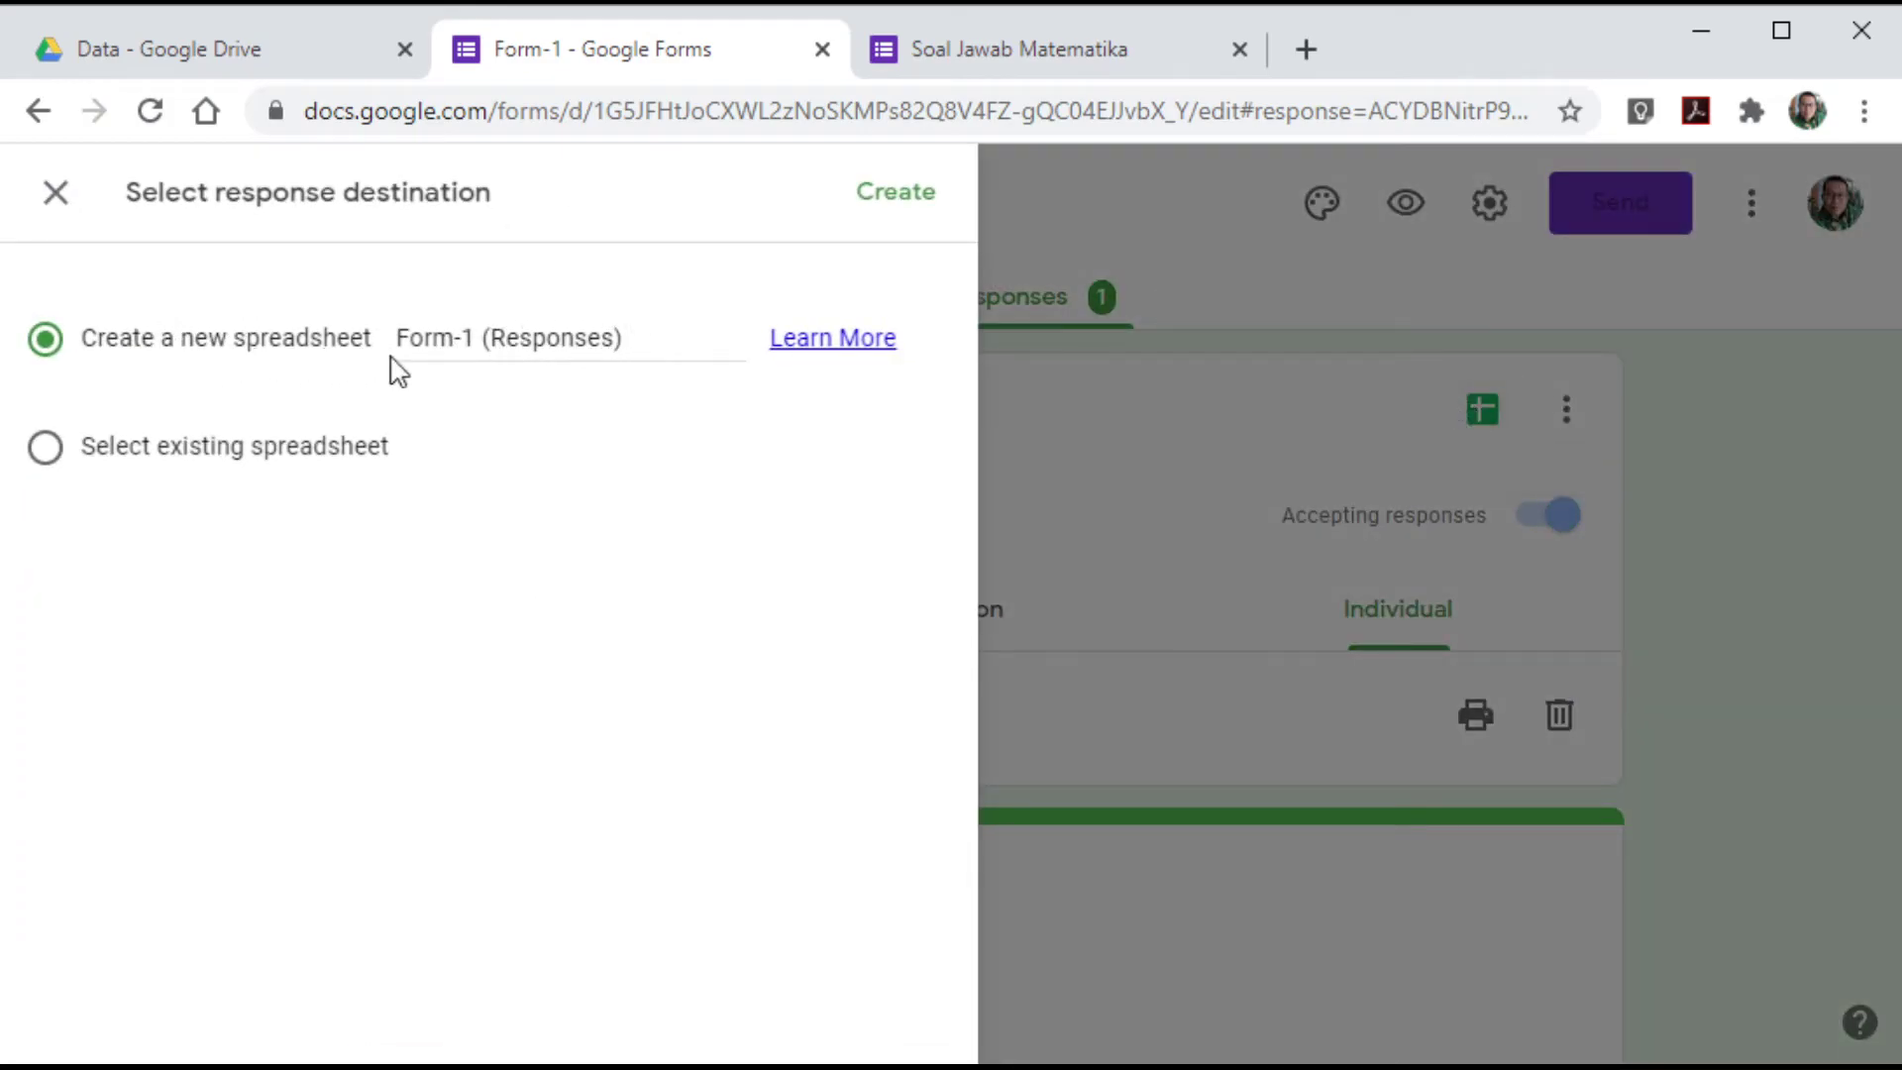
{"action": "left_click", "coordinate": [890, 203]}
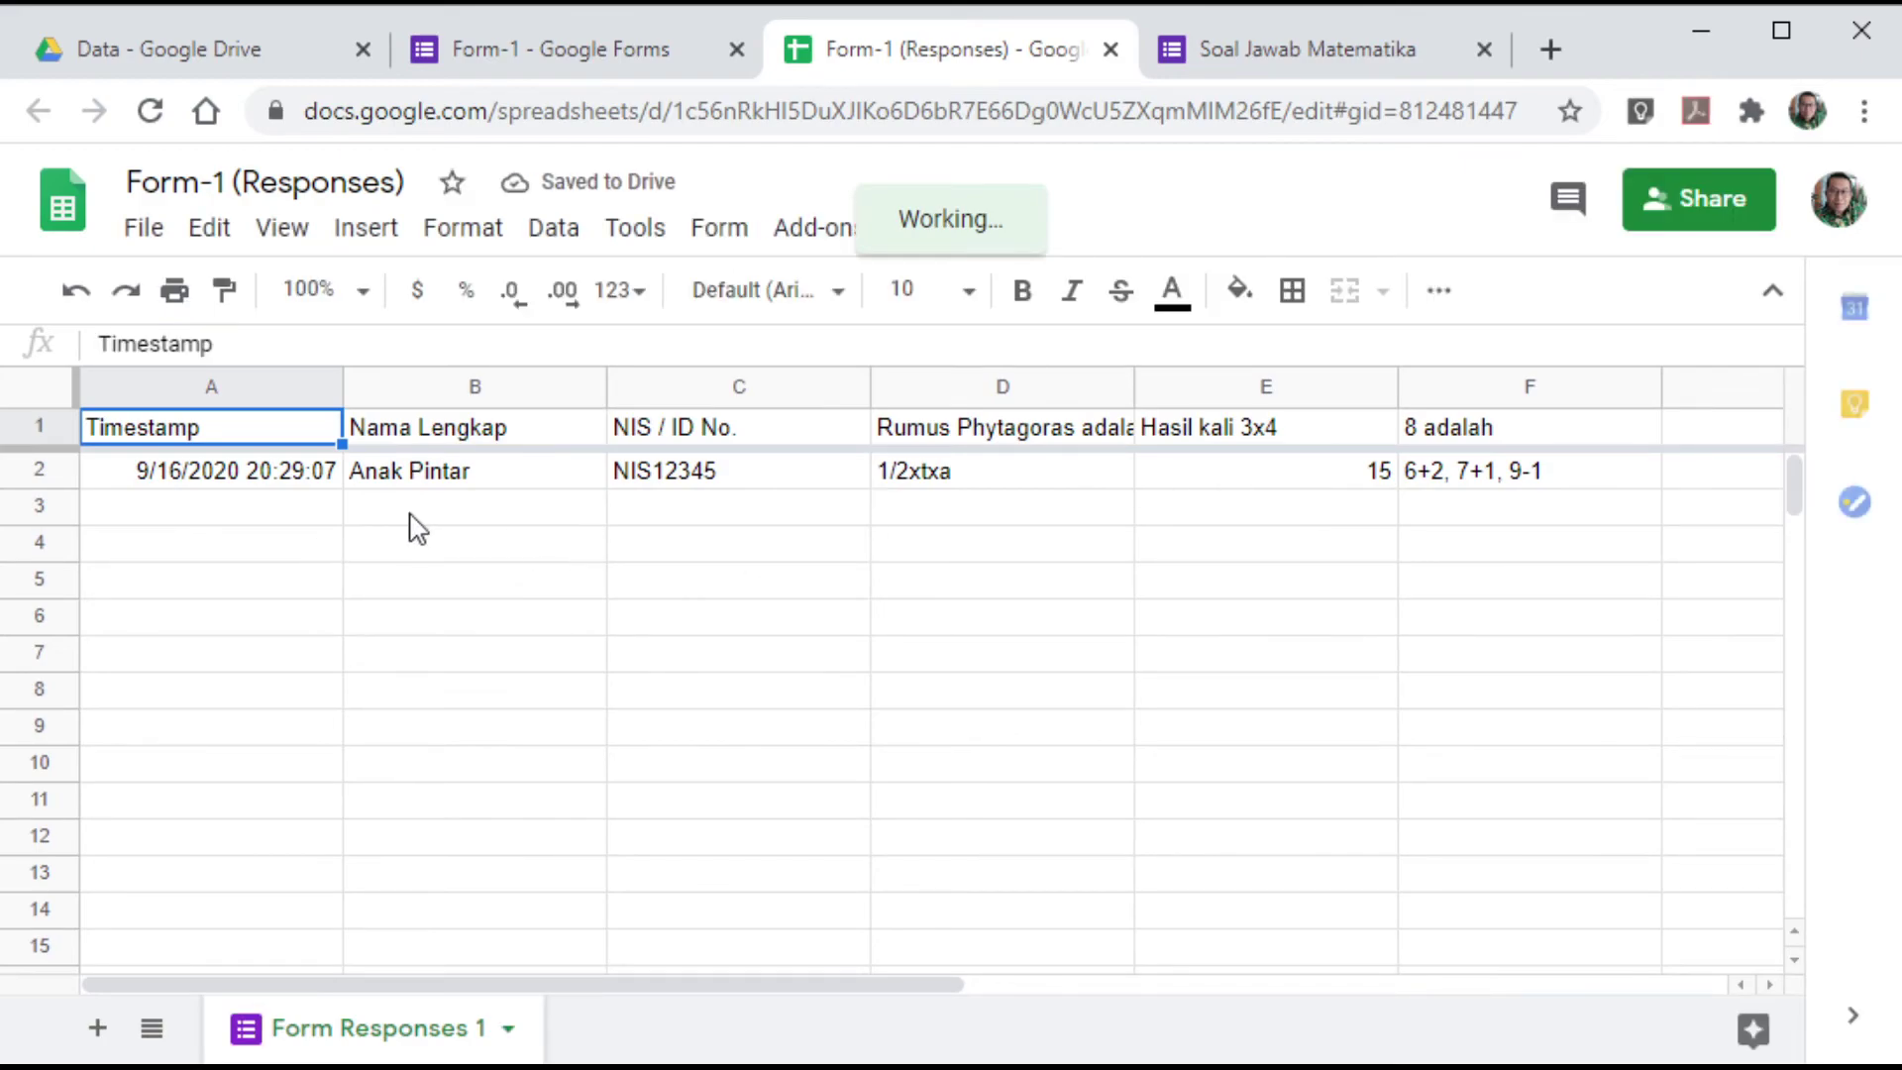
- Inspect each recorded value in row 2 of the response sheet, from Timestamp through the "8 adalah" answer
{"action": "left_click", "coordinate": [235, 484]}
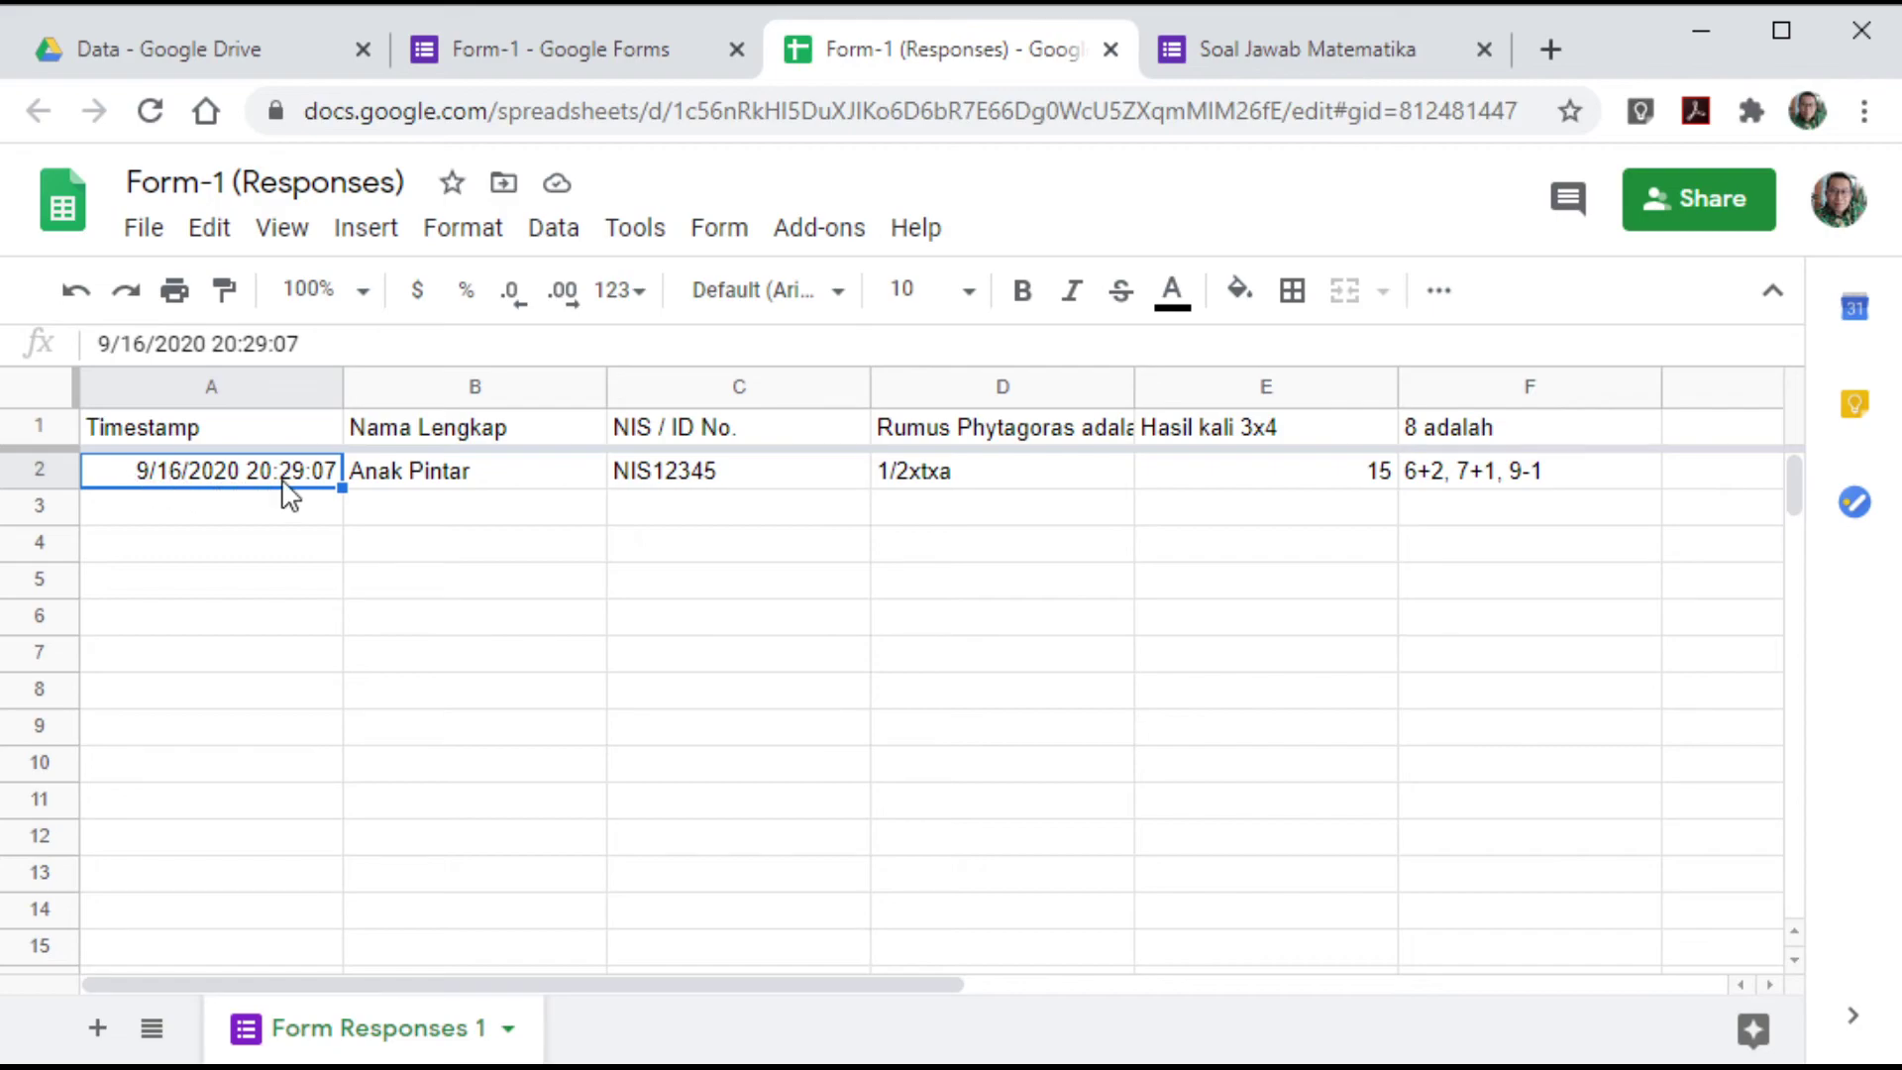
{"action": "left_click", "coordinate": [447, 474]}
{"action": "left_click", "coordinate": [703, 478]}
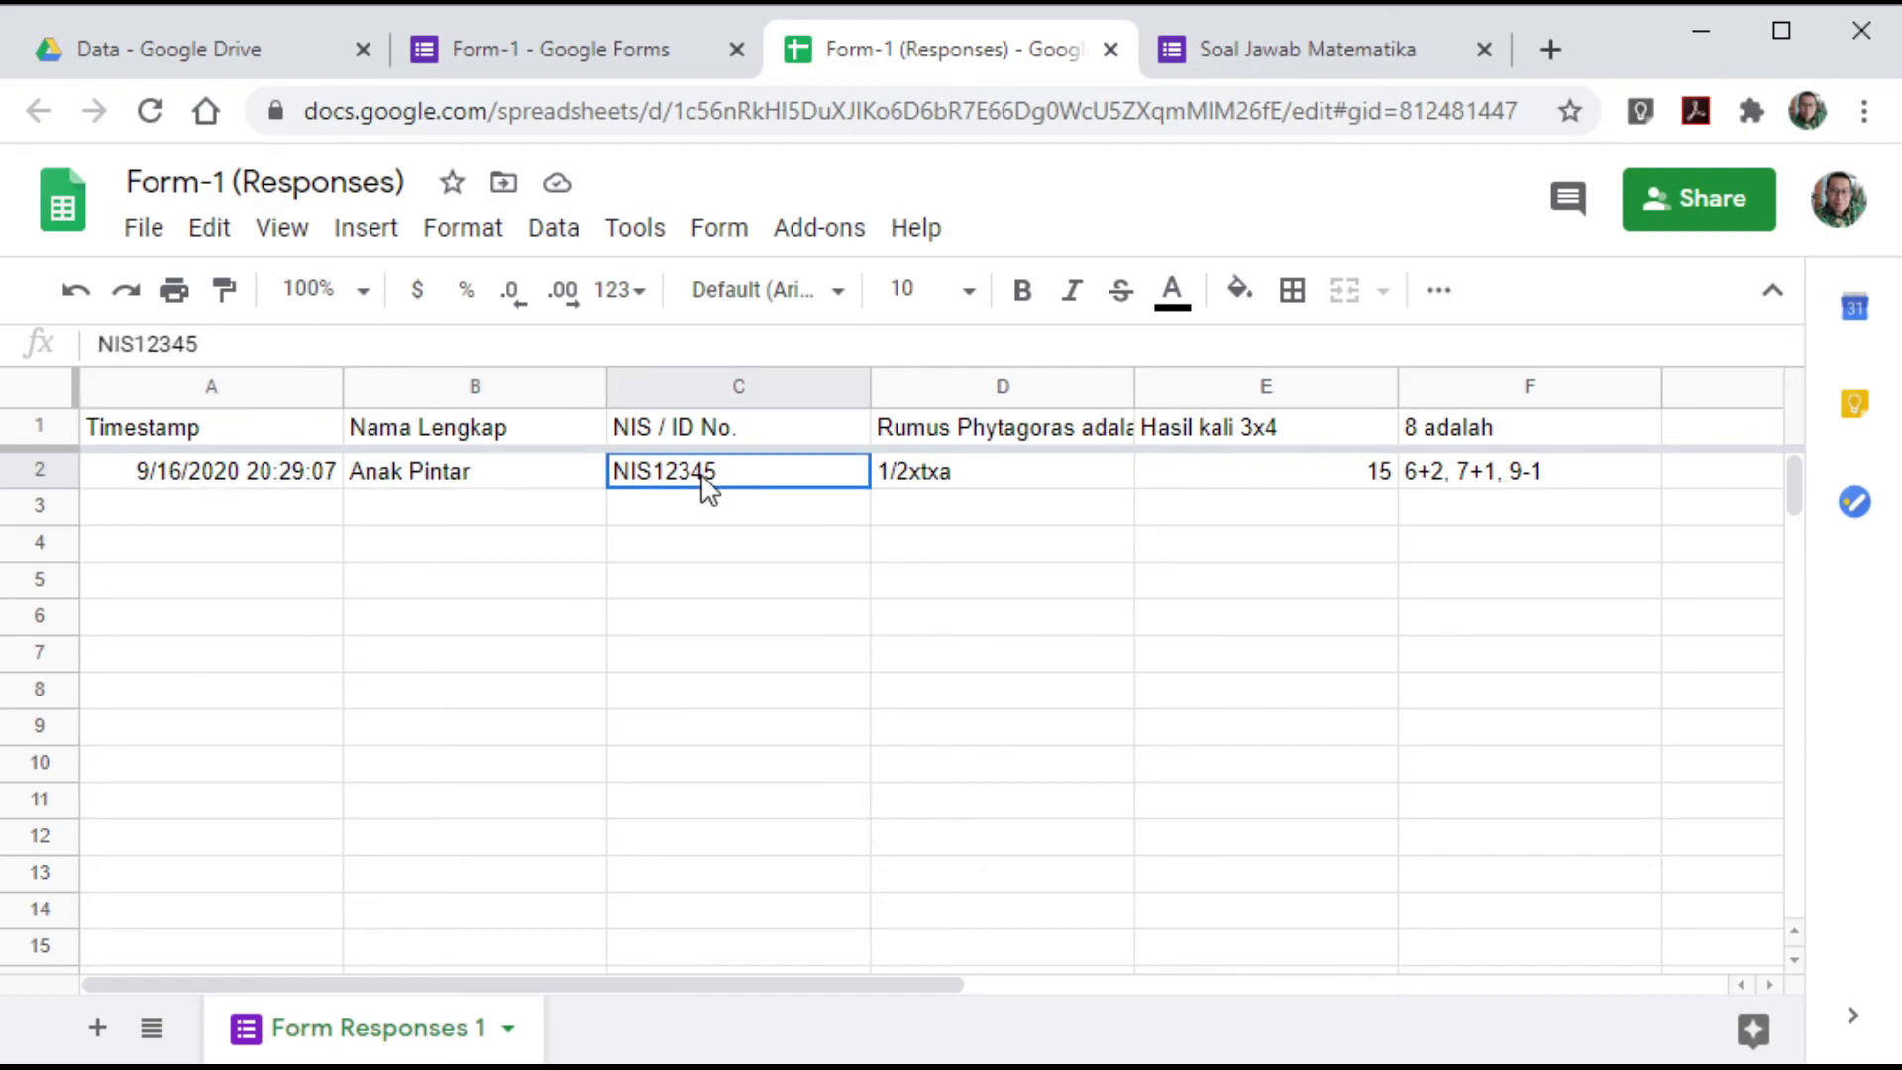
{"action": "left_click", "coordinate": [957, 482]}
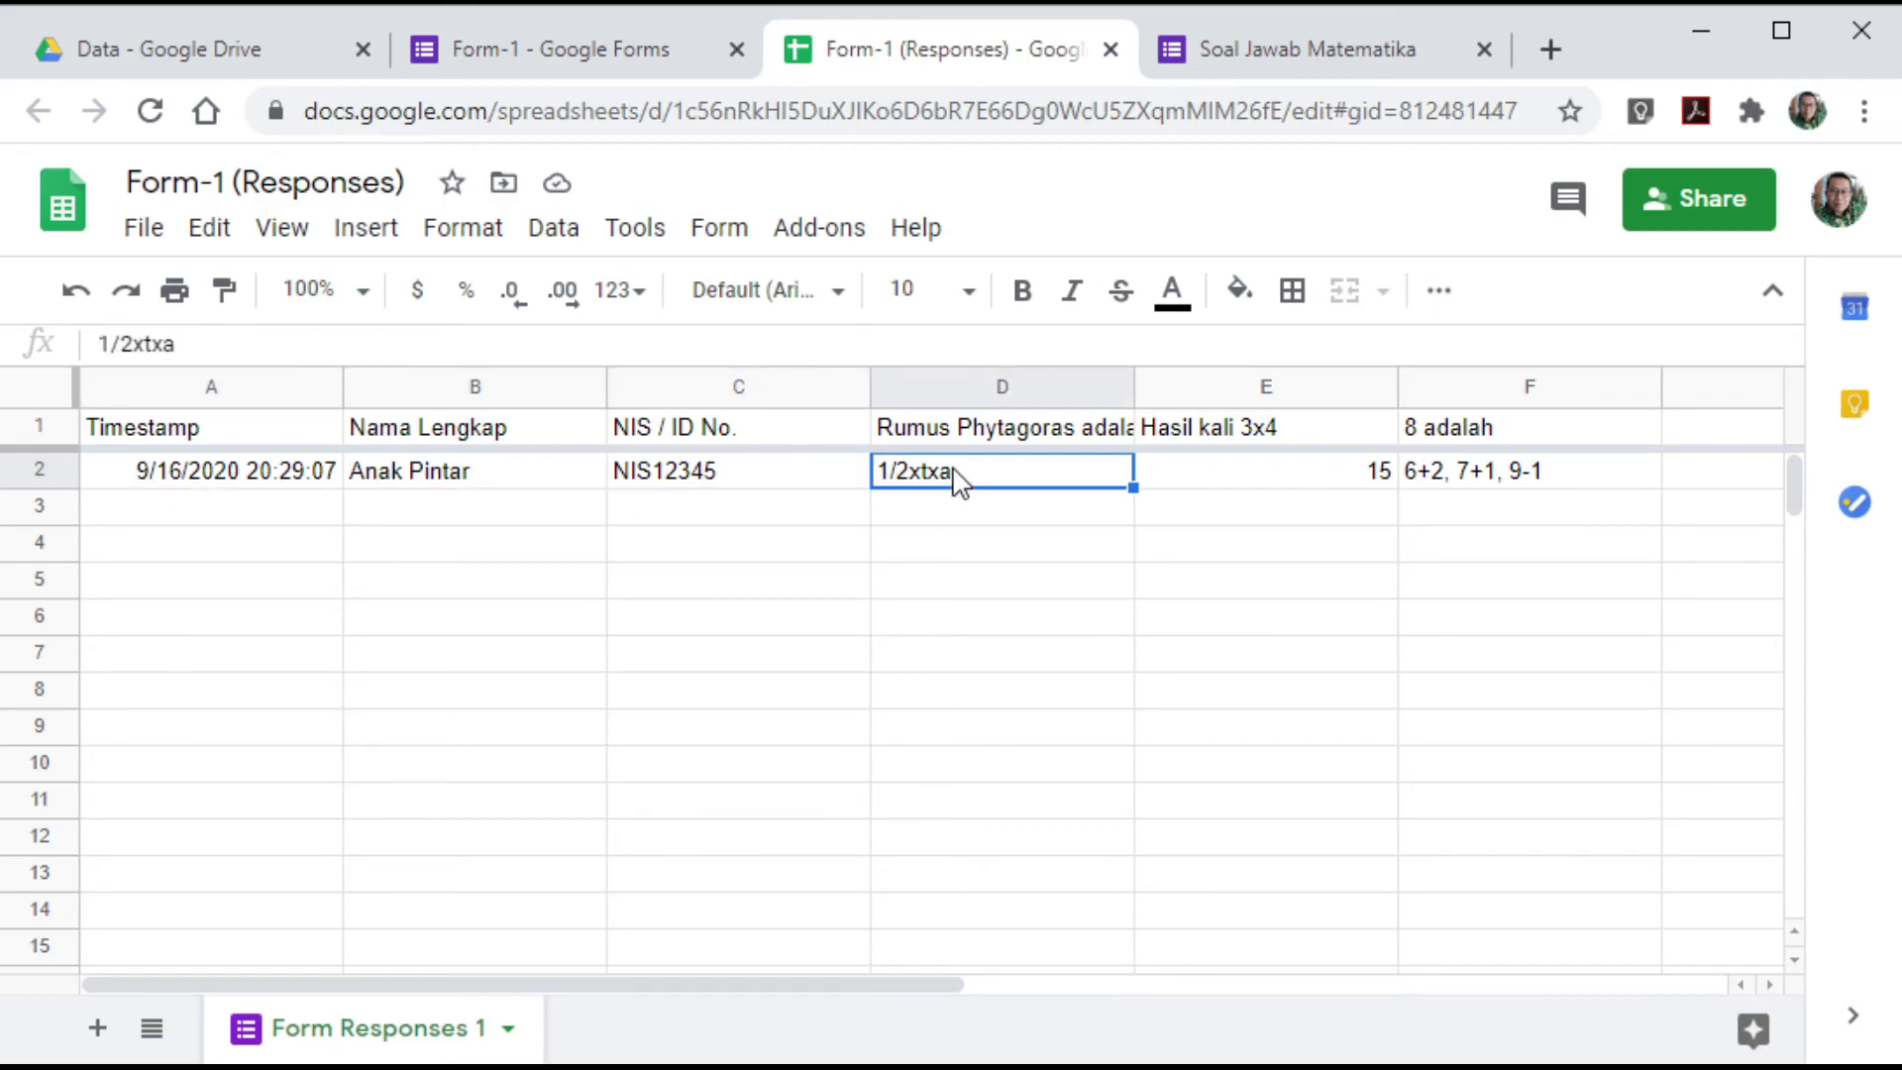
{"action": "left_click", "coordinate": [1256, 485]}
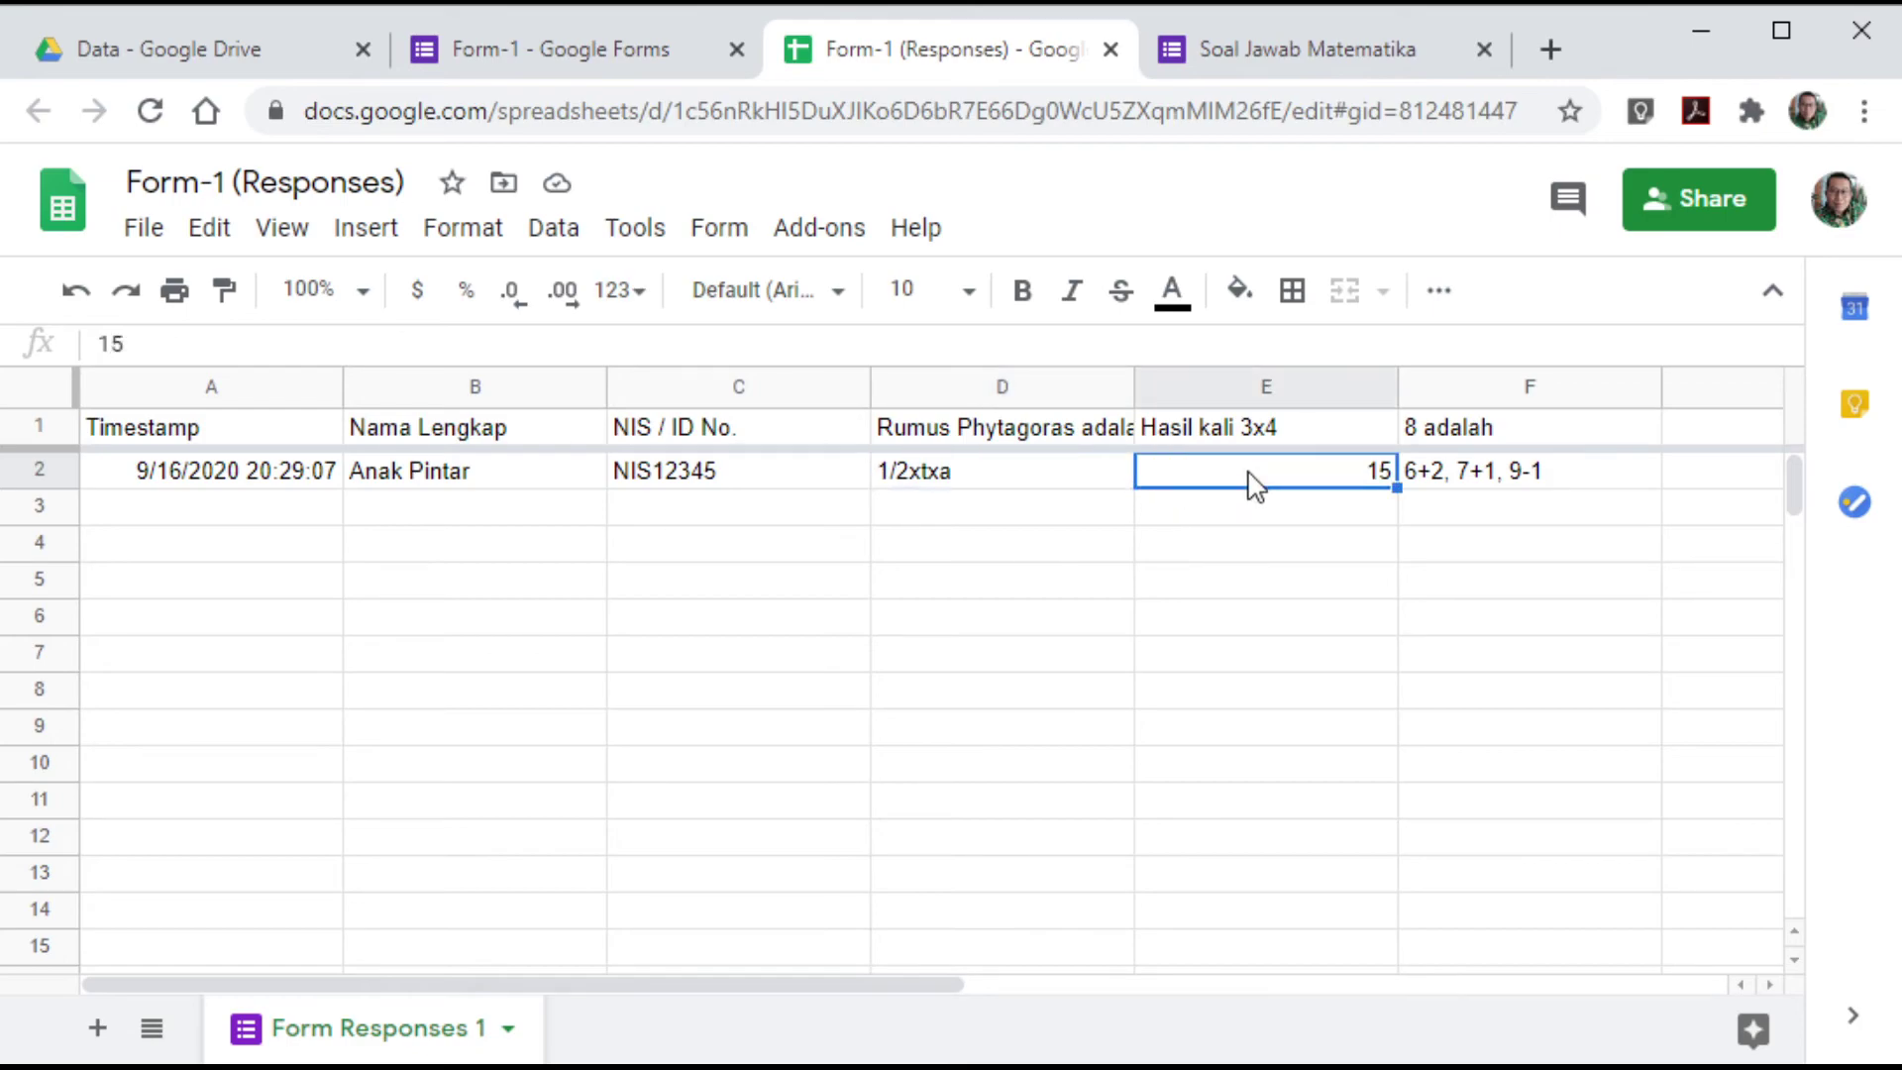
{"action": "left_click", "coordinate": [1474, 473]}
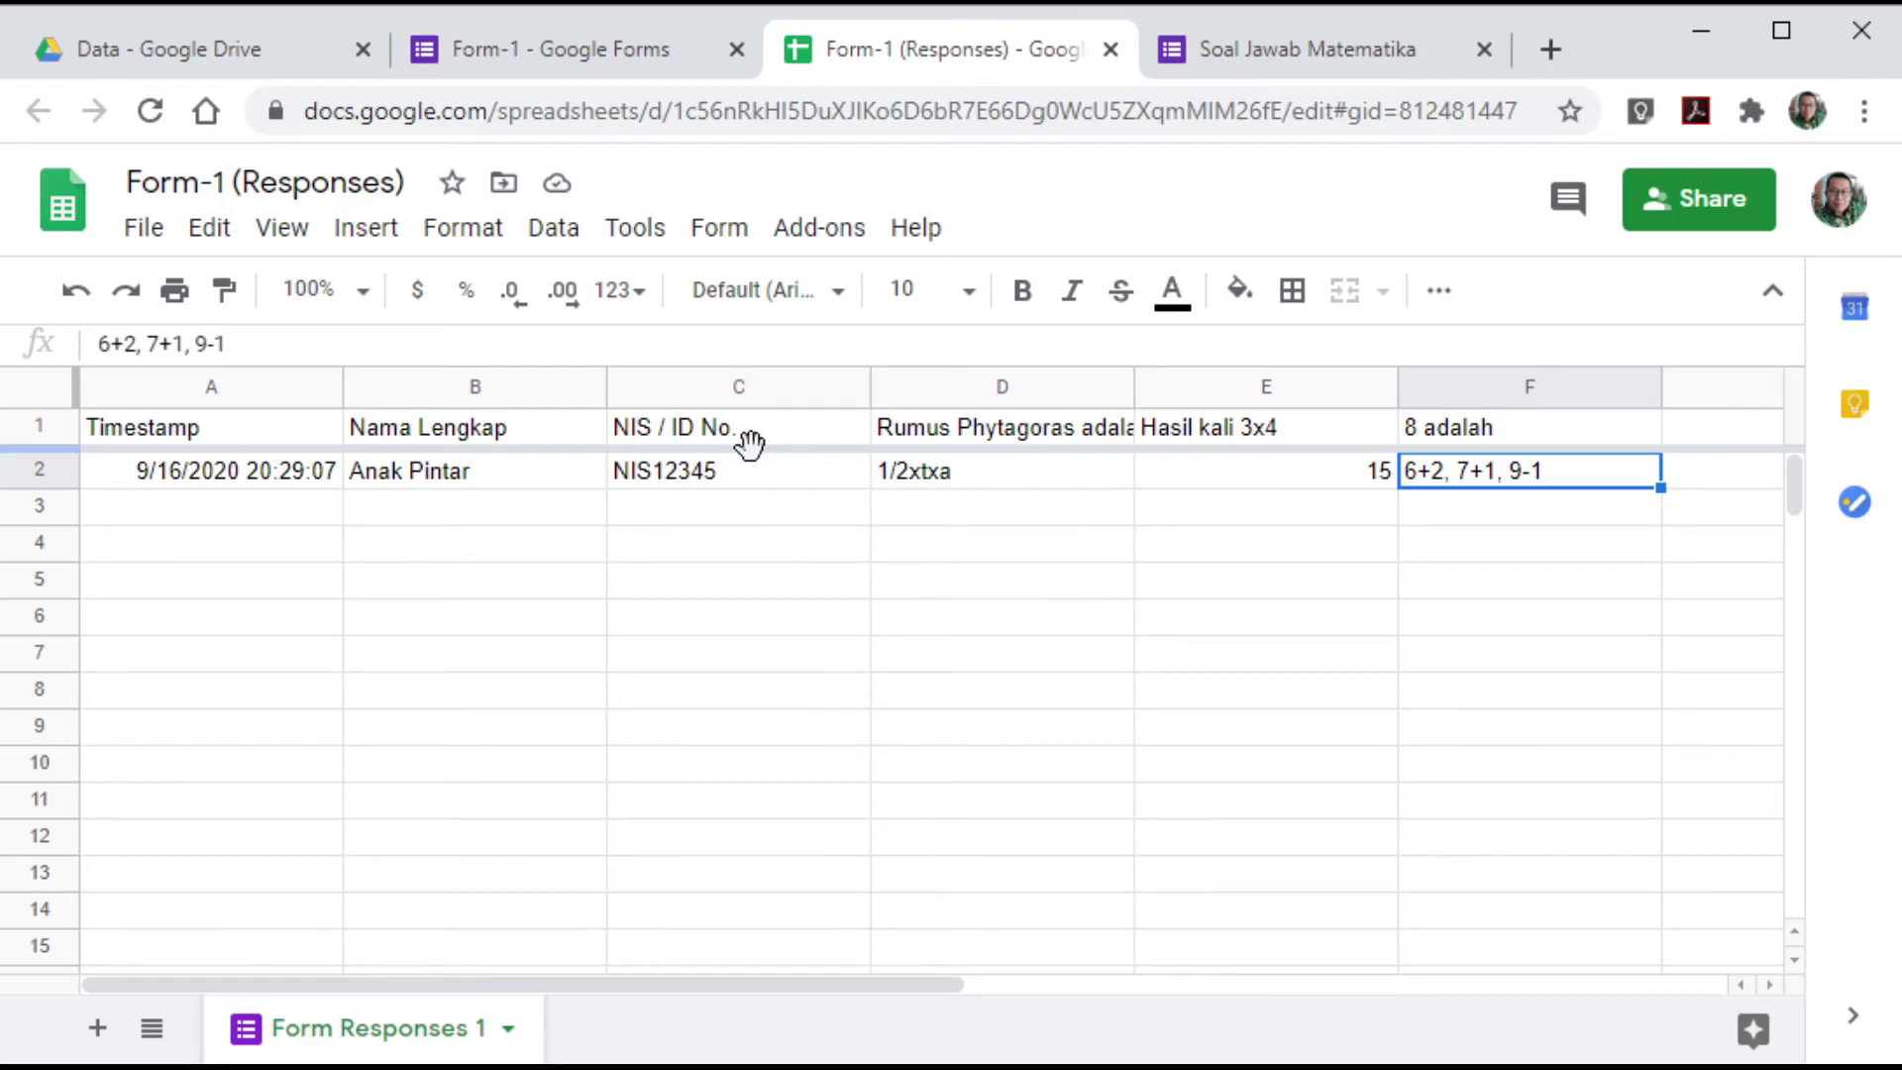
- Return to the Form-1 editor and examine the e-mail, link and embed HTML options for sending the form
{"action": "key", "text": "ctrl+shift+Tab"}
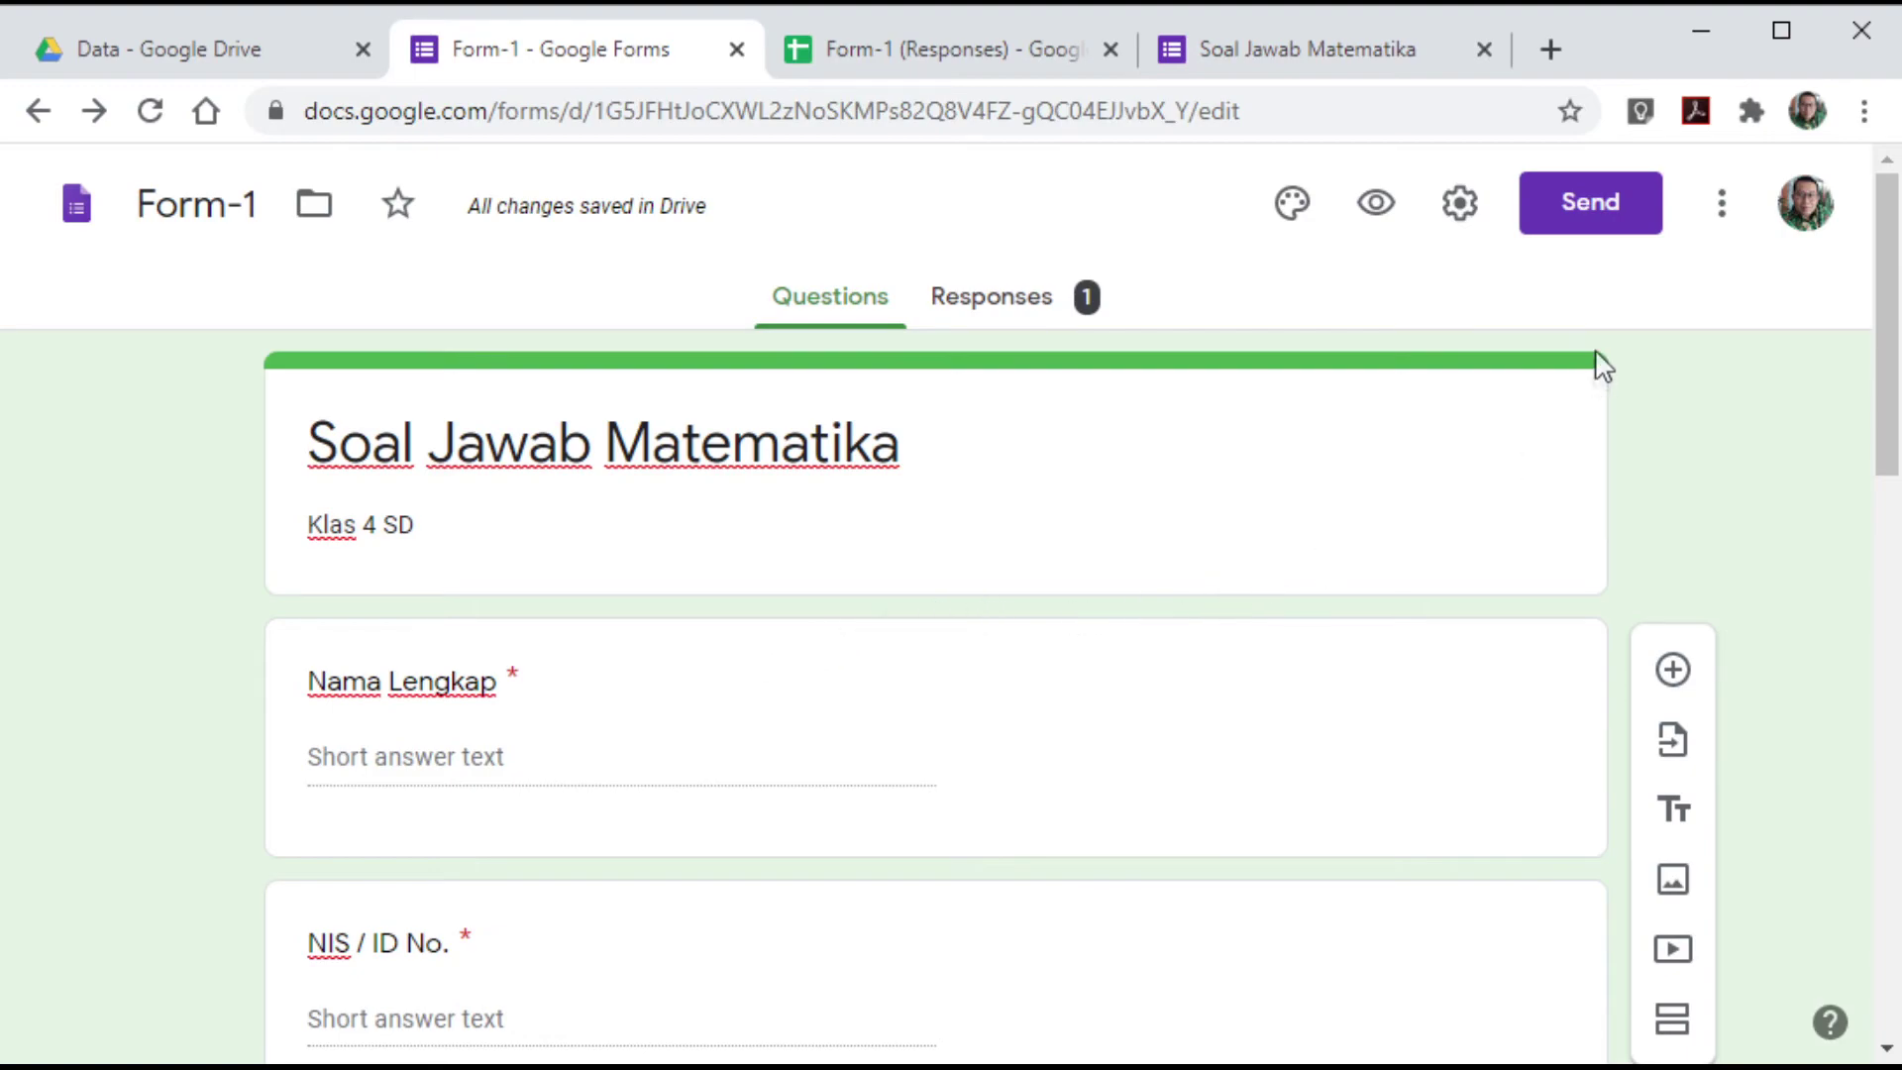
{"action": "left_click", "coordinate": [1592, 208]}
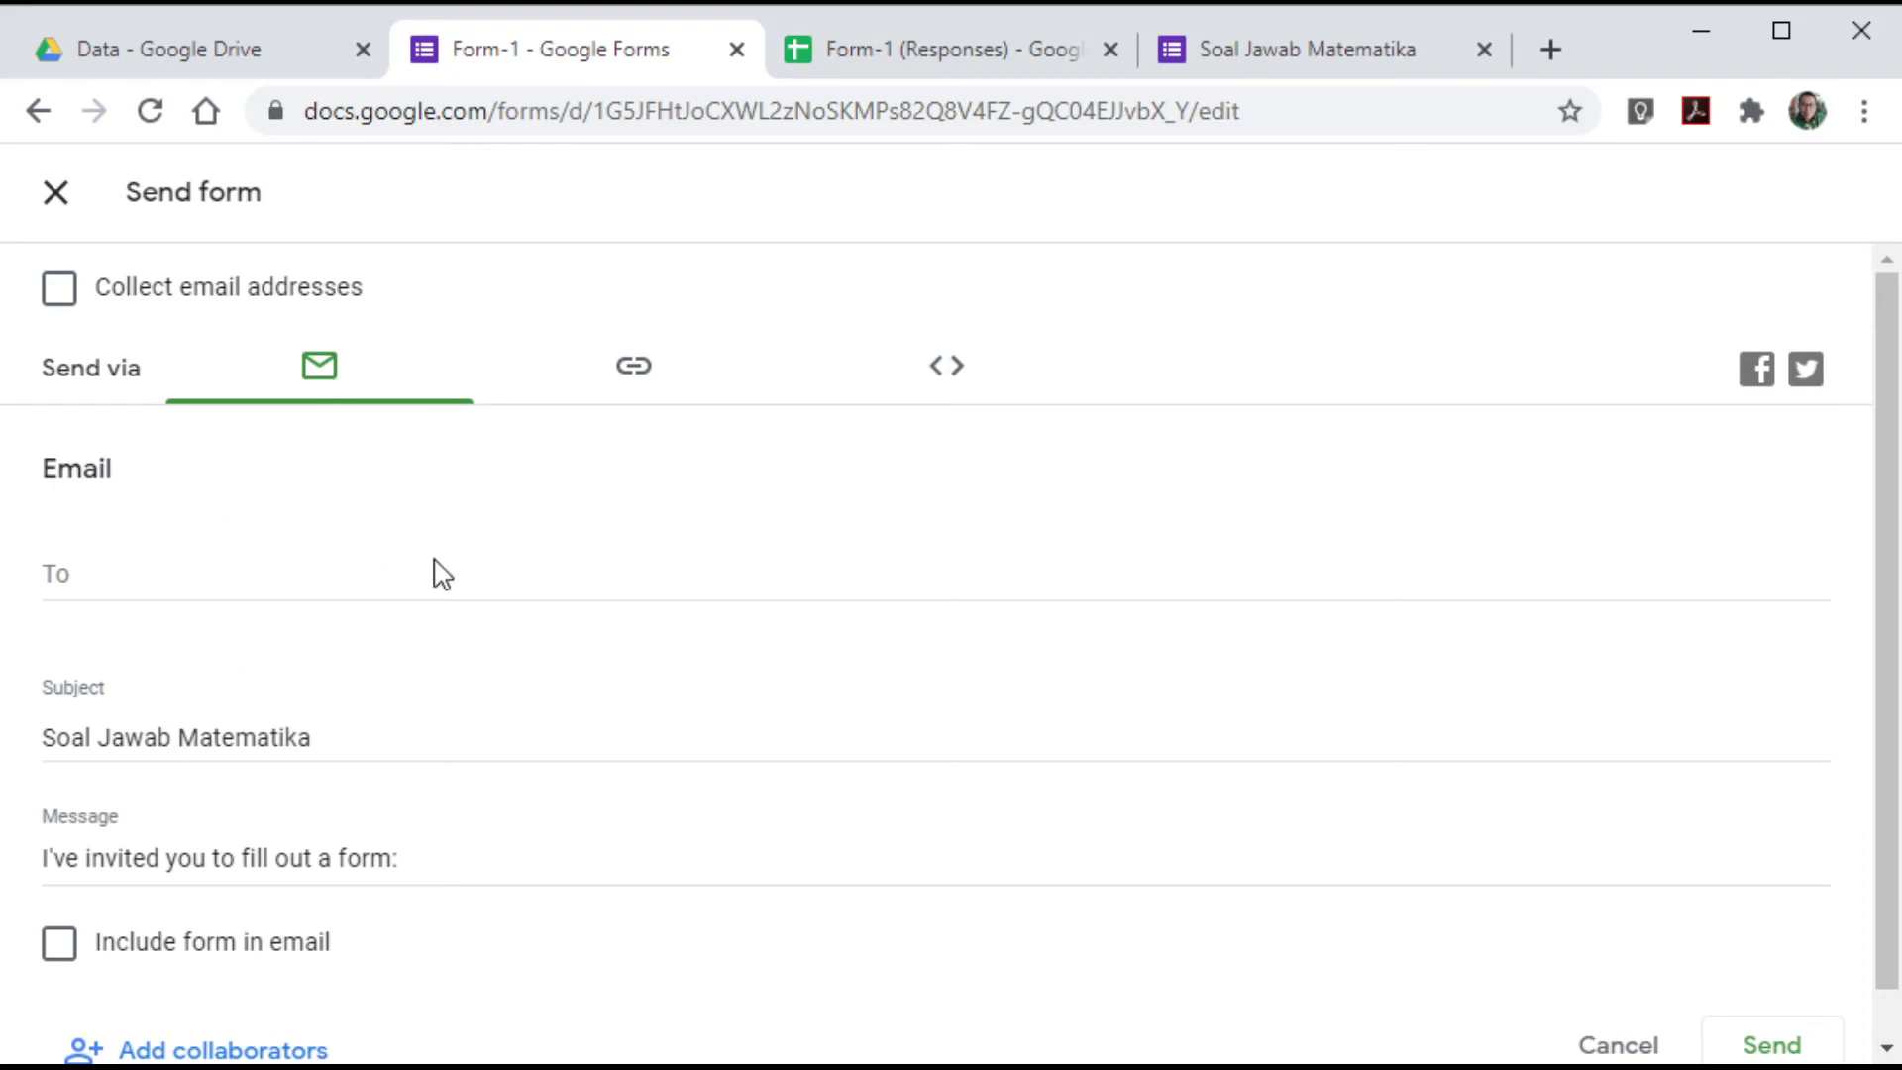
{"action": "left_click", "coordinate": [630, 380]}
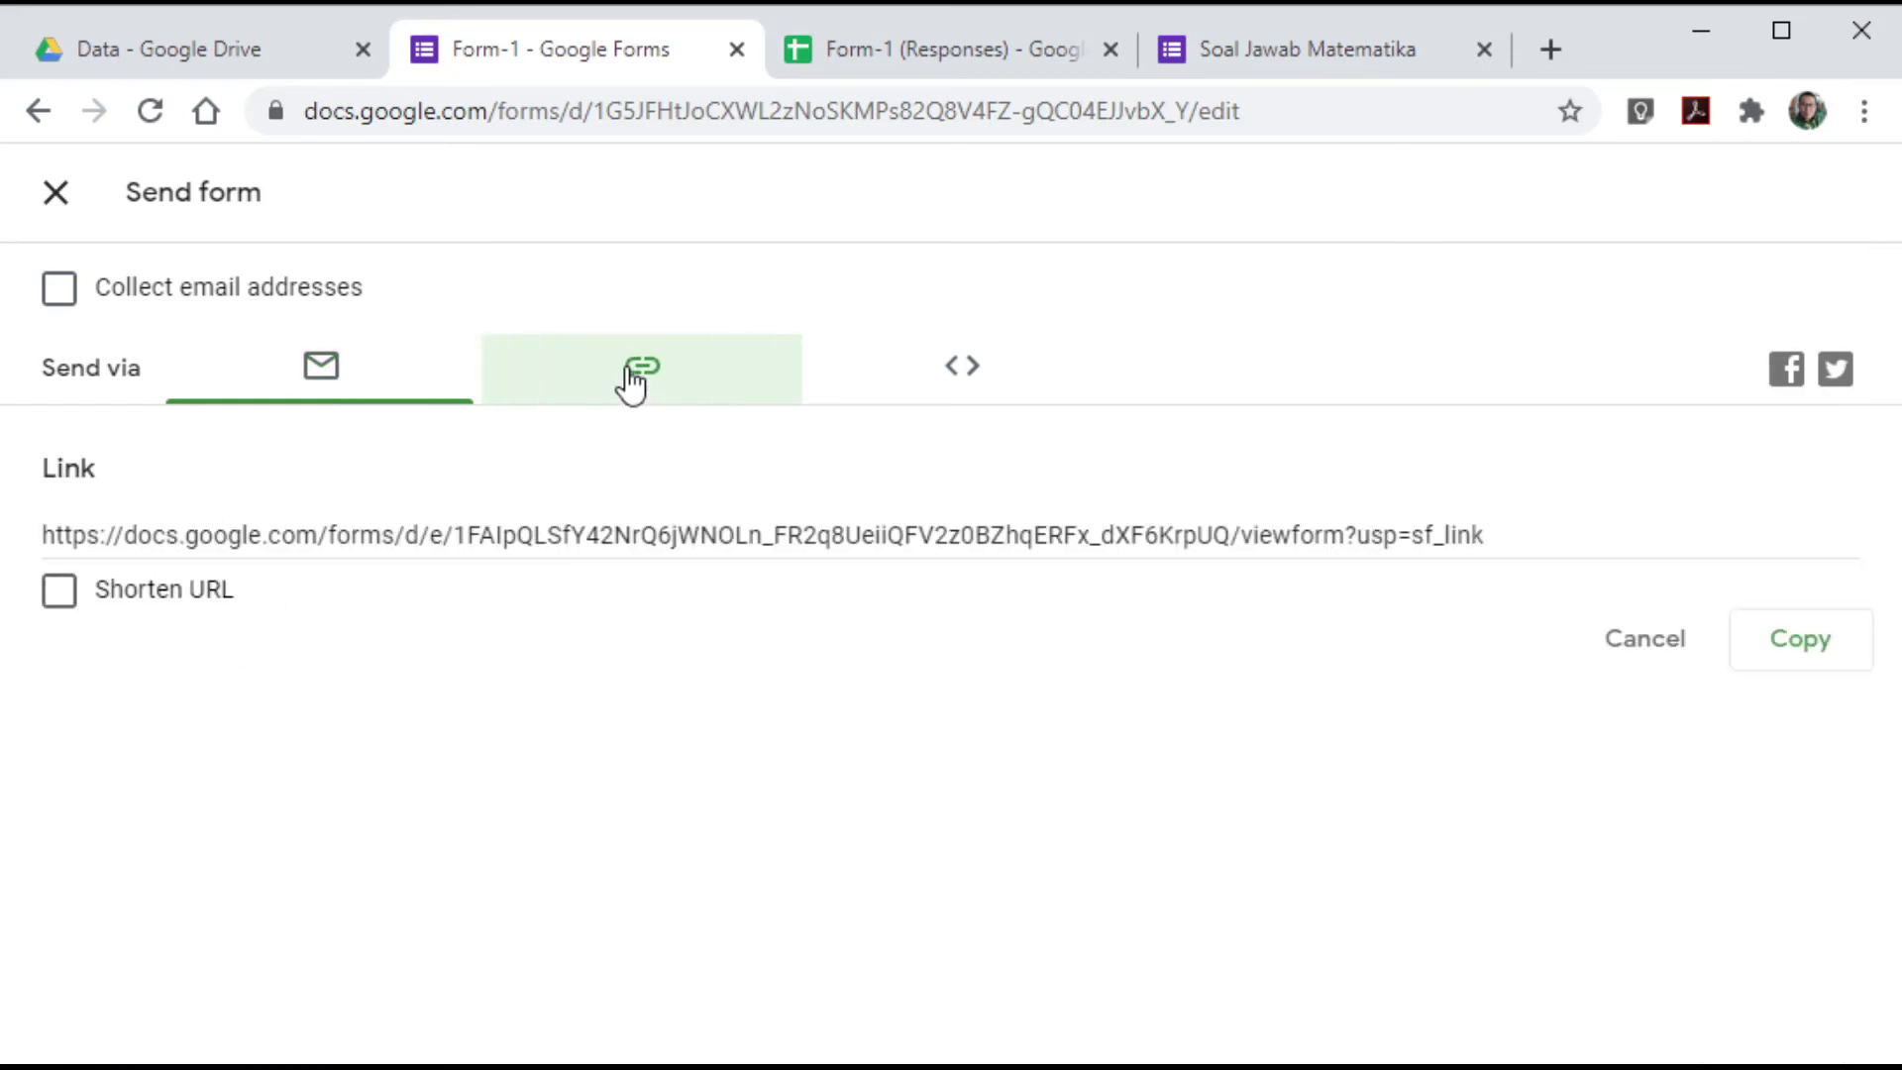
{"action": "left_click", "coordinate": [963, 380]}
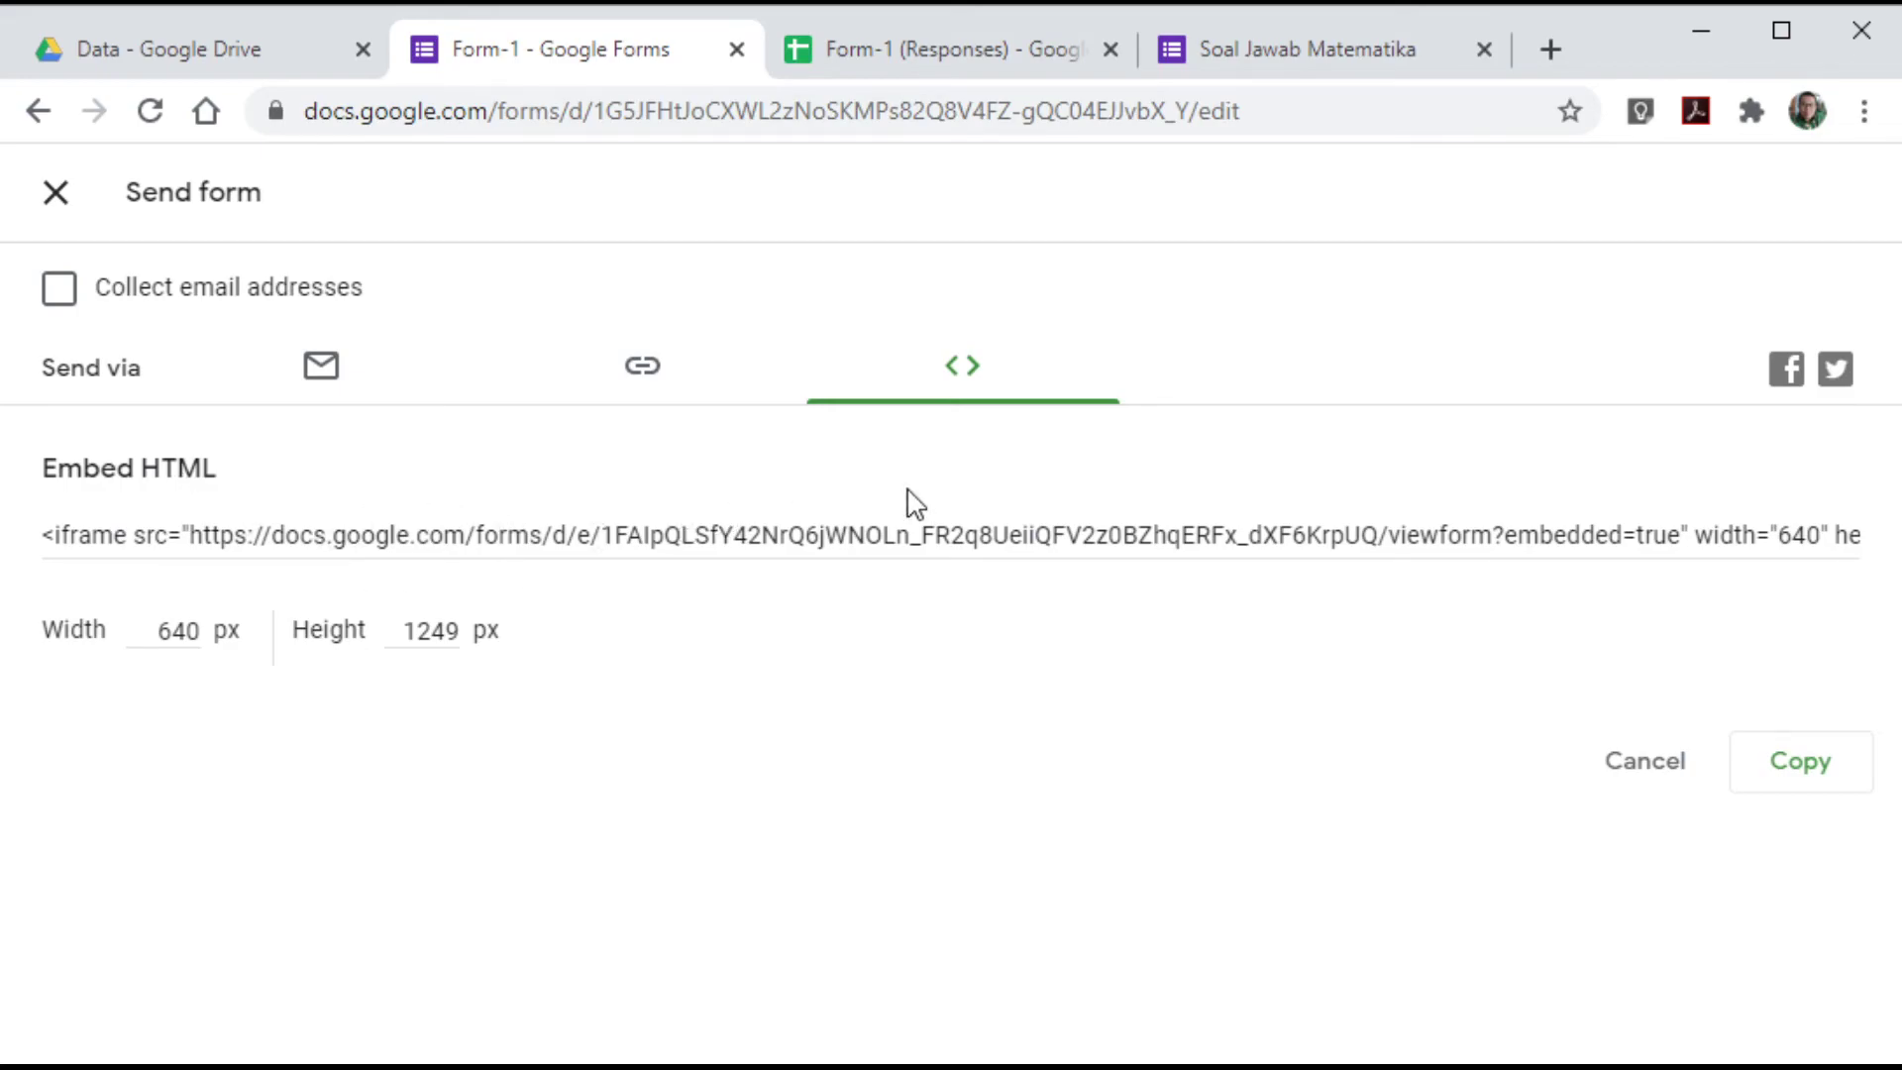
- Shorten the form's sharing link, copy it and close the send options
{"action": "left_click", "coordinate": [641, 372]}
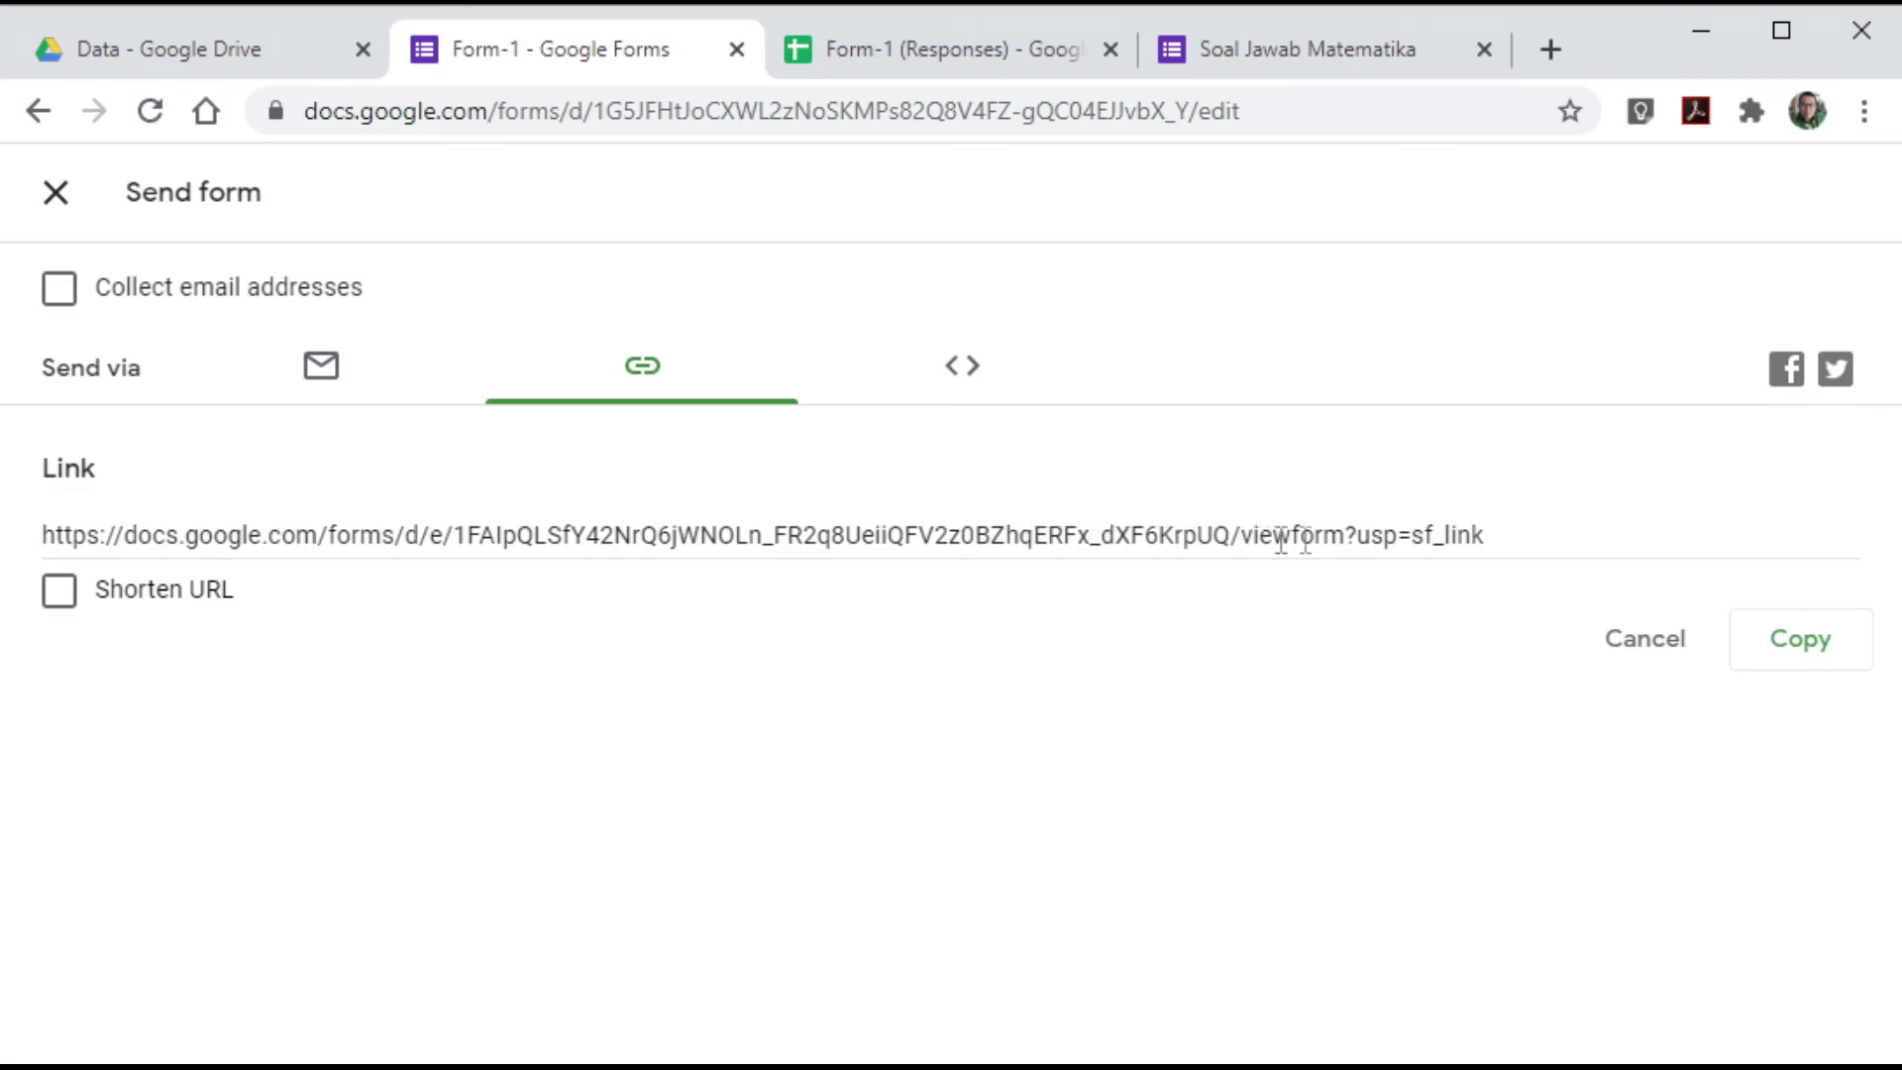
{"action": "left_click", "coordinate": [62, 606]}
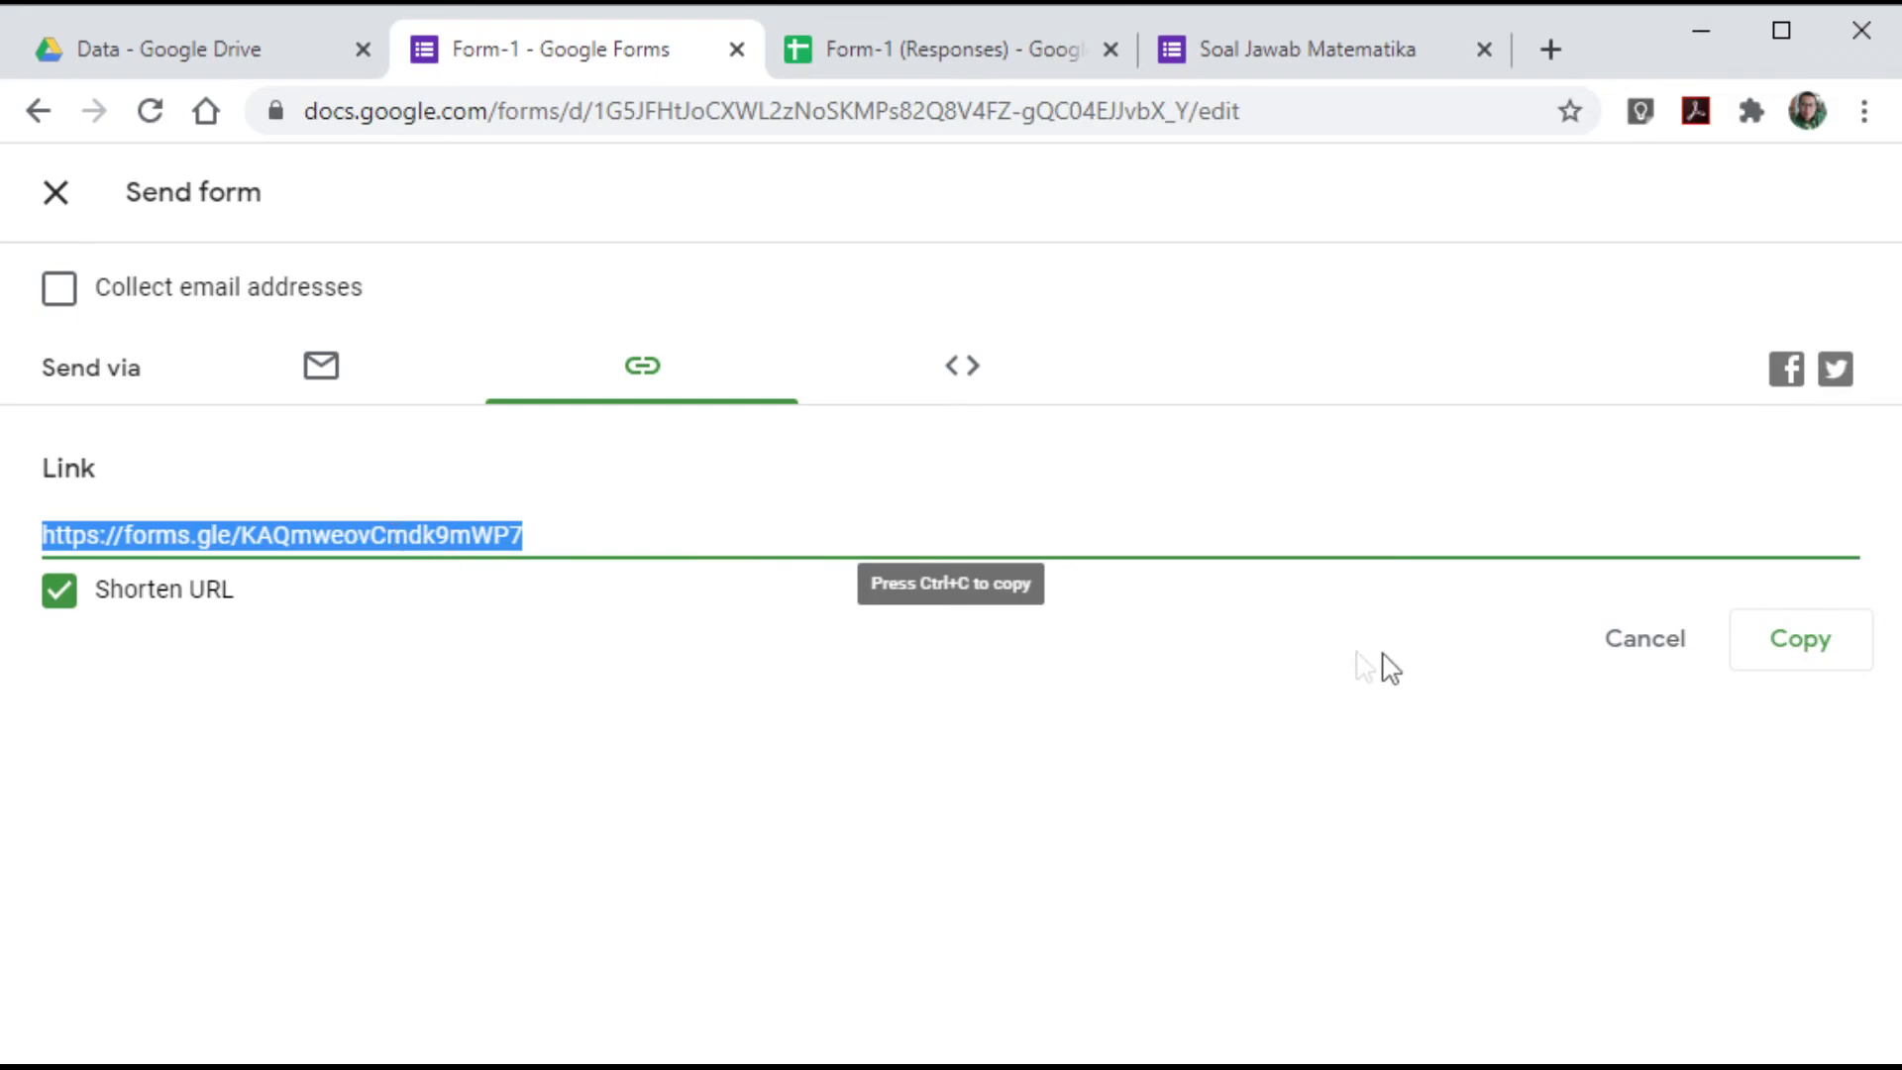
{"action": "left_click", "coordinate": [1798, 654]}
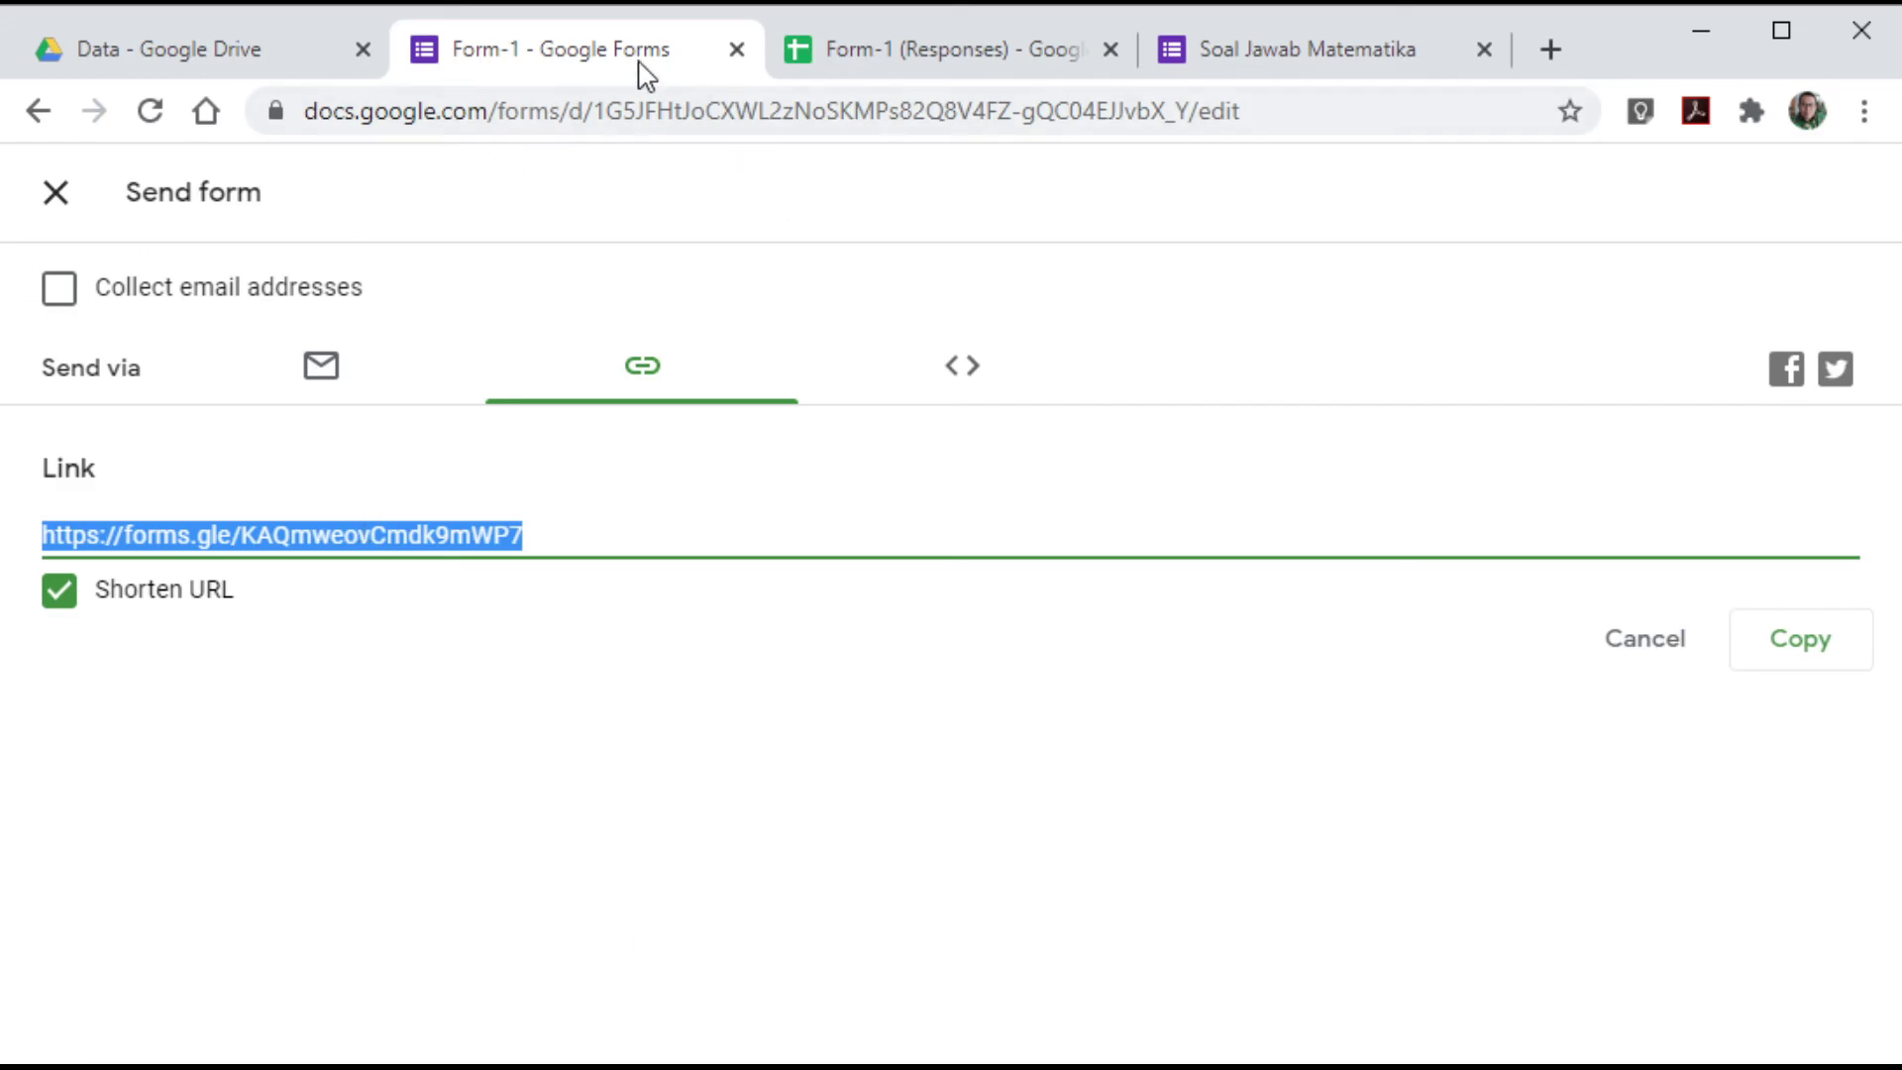
{"action": "left_click", "coordinate": [58, 195]}
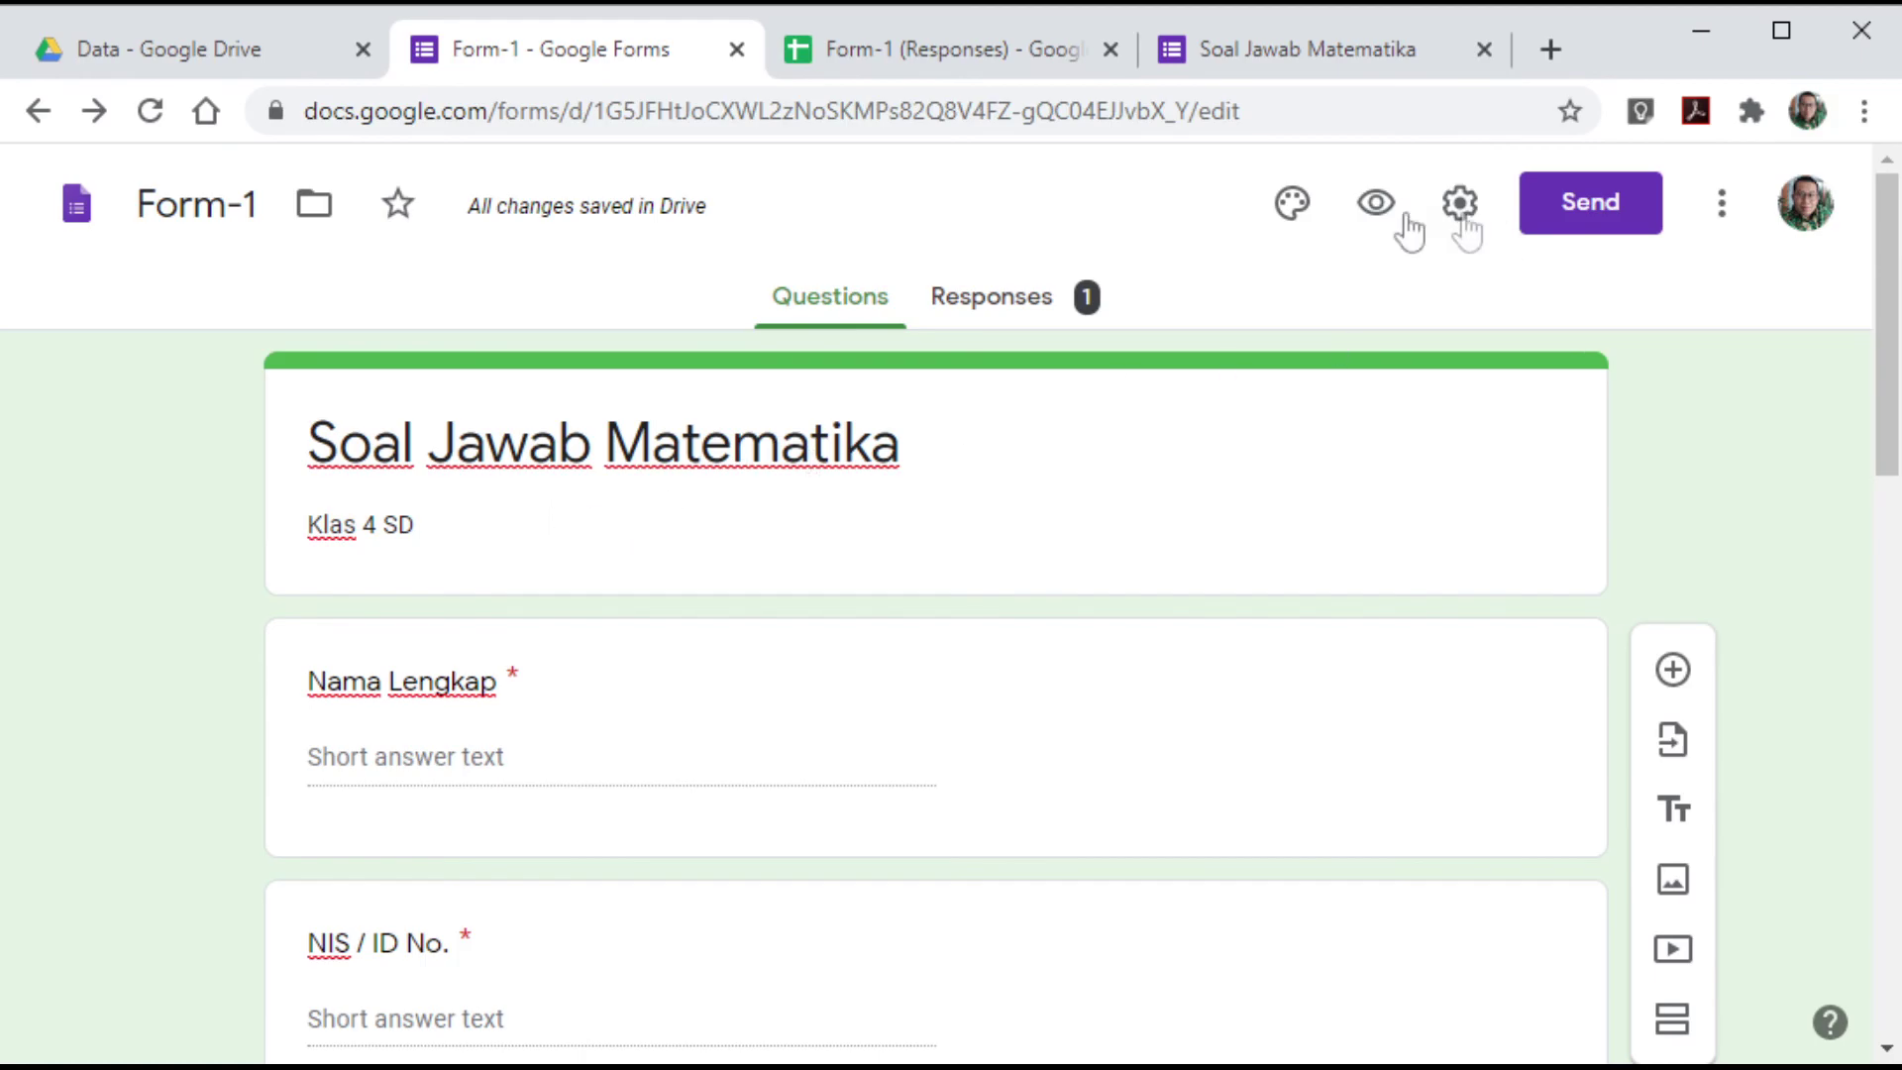
- Preview the form and look through its questions from the title down to the submission area
{"action": "left_click", "coordinate": [1376, 203]}
{"action": "scroll", "coordinate": [696, 450], "scroll_direction": "down", "scroll_amount": 6}
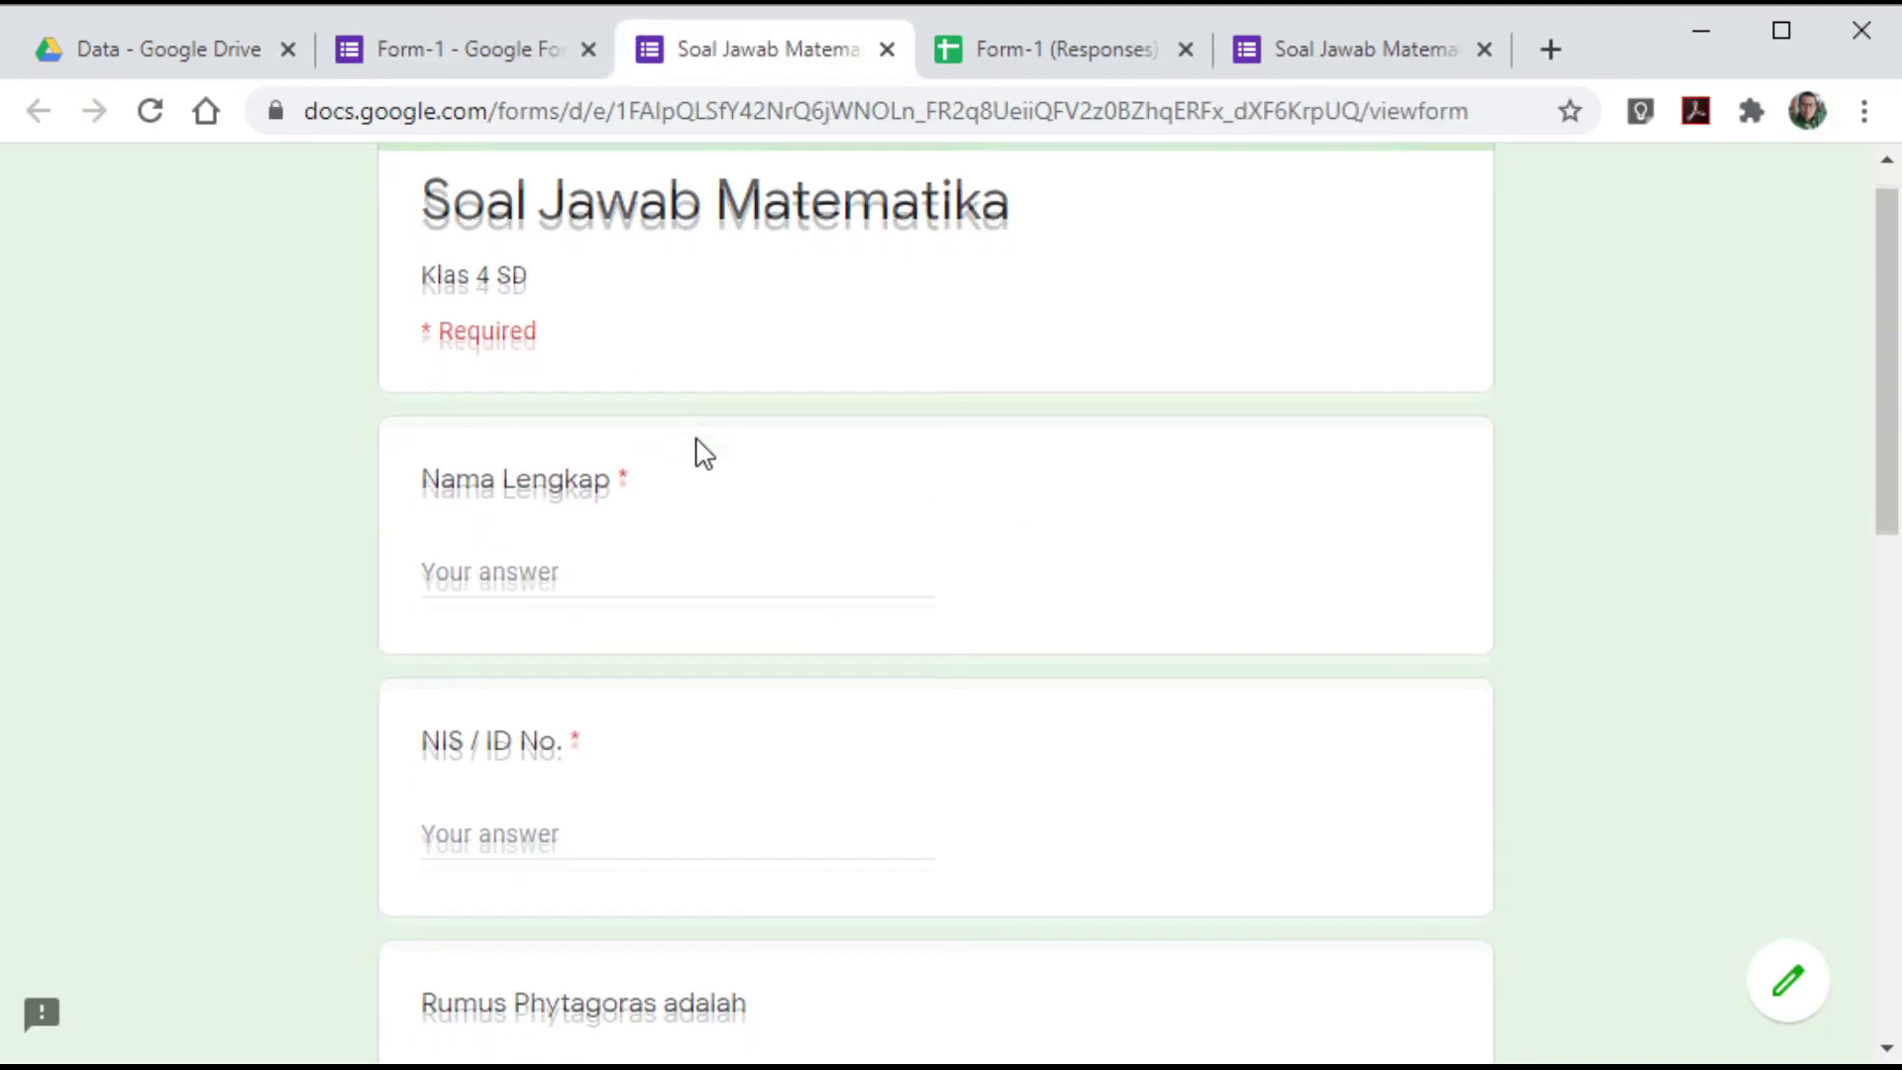
{"action": "scroll", "coordinate": [704, 451], "scroll_direction": "down", "scroll_amount": 8}
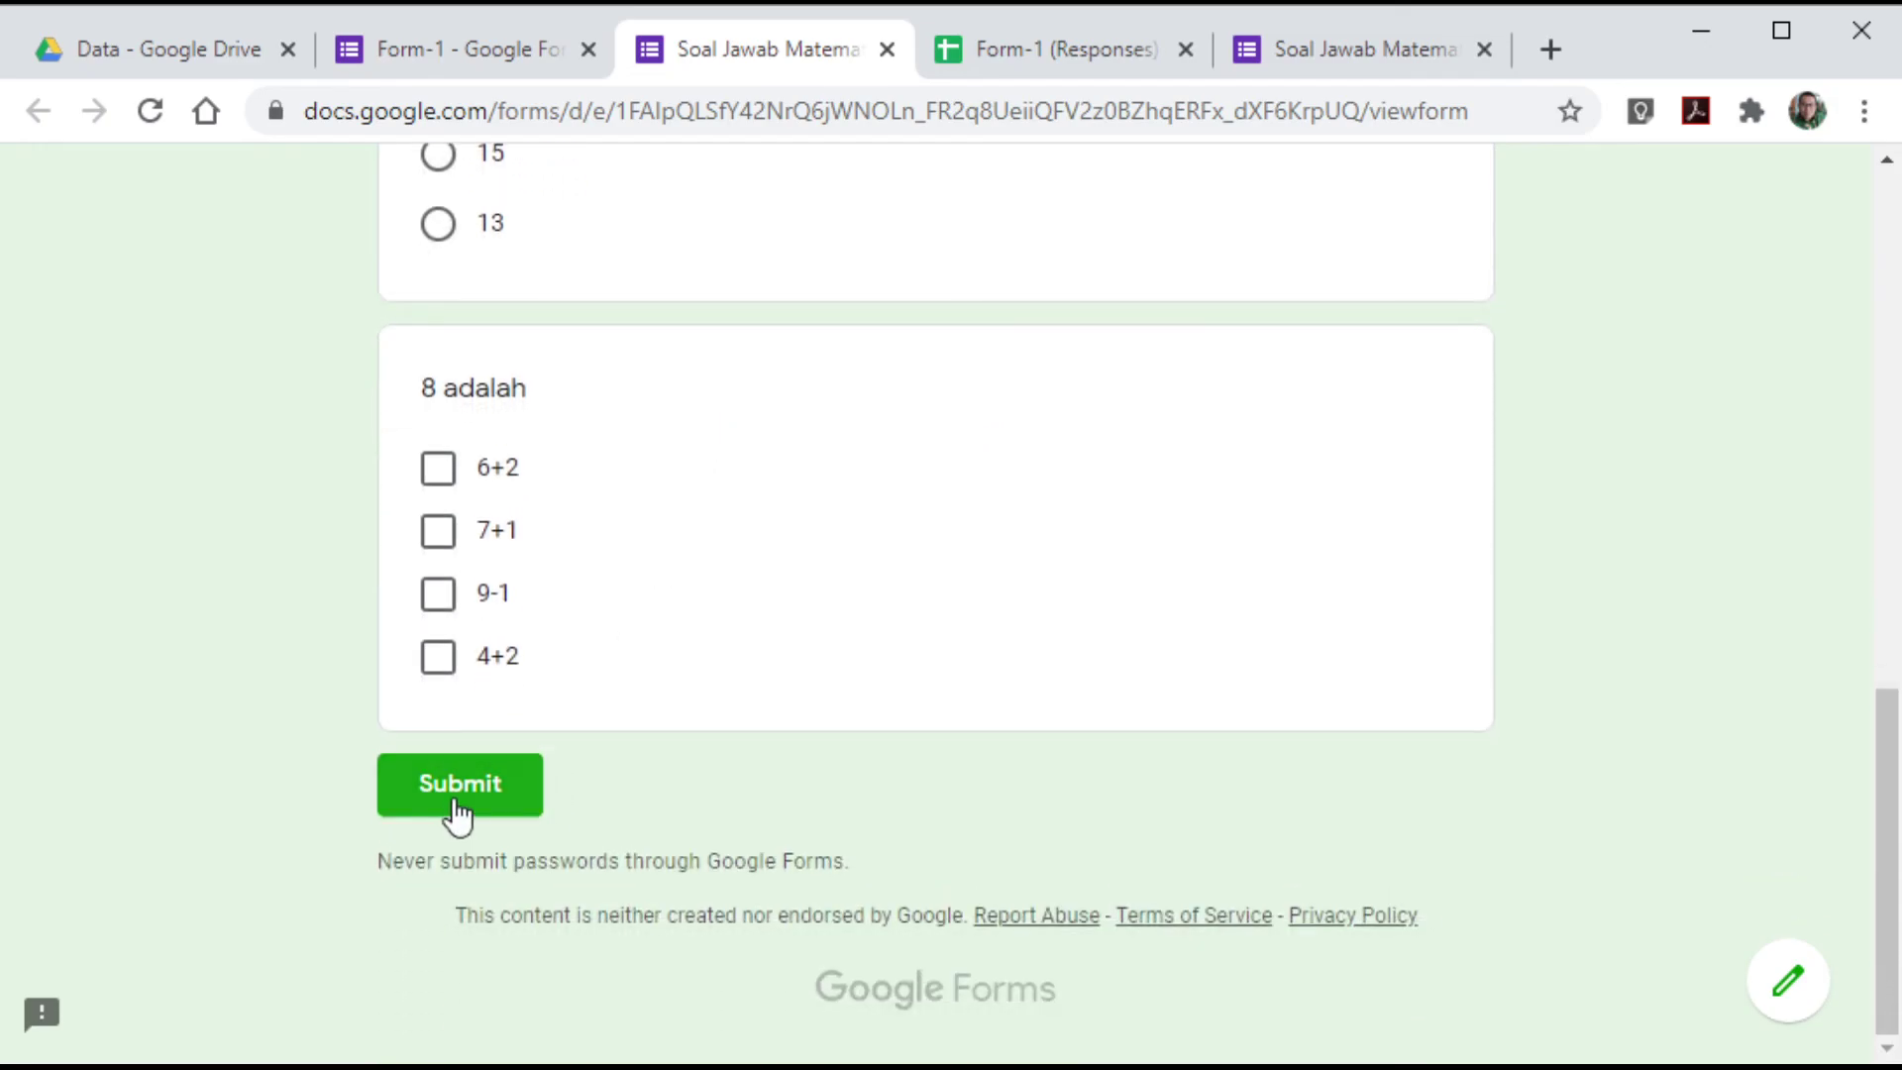
{"action": "scroll", "coordinate": [787, 565], "scroll_direction": "up", "scroll_amount": 15}
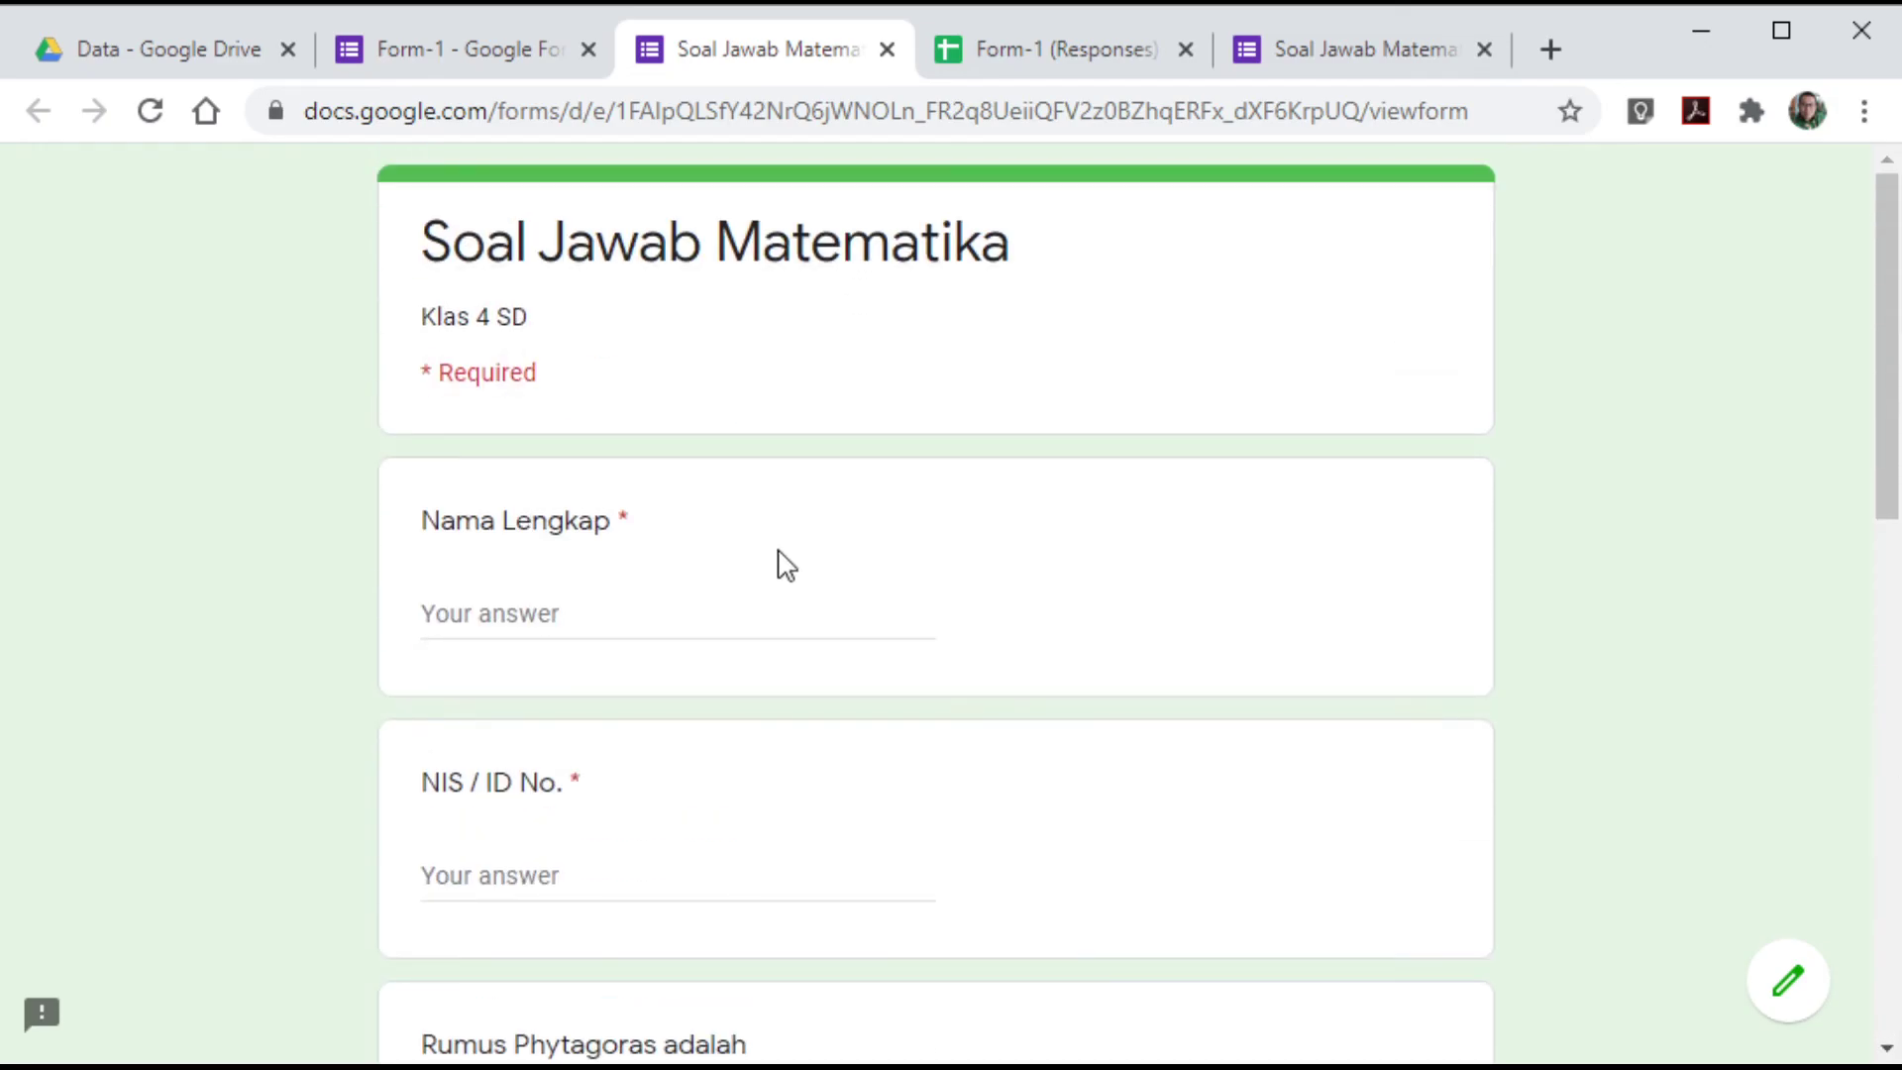
- Check the "Form-1 (Responses)" spreadsheet and return to the responses in the Form-1 editor
{"action": "left_click", "coordinate": [1001, 54]}
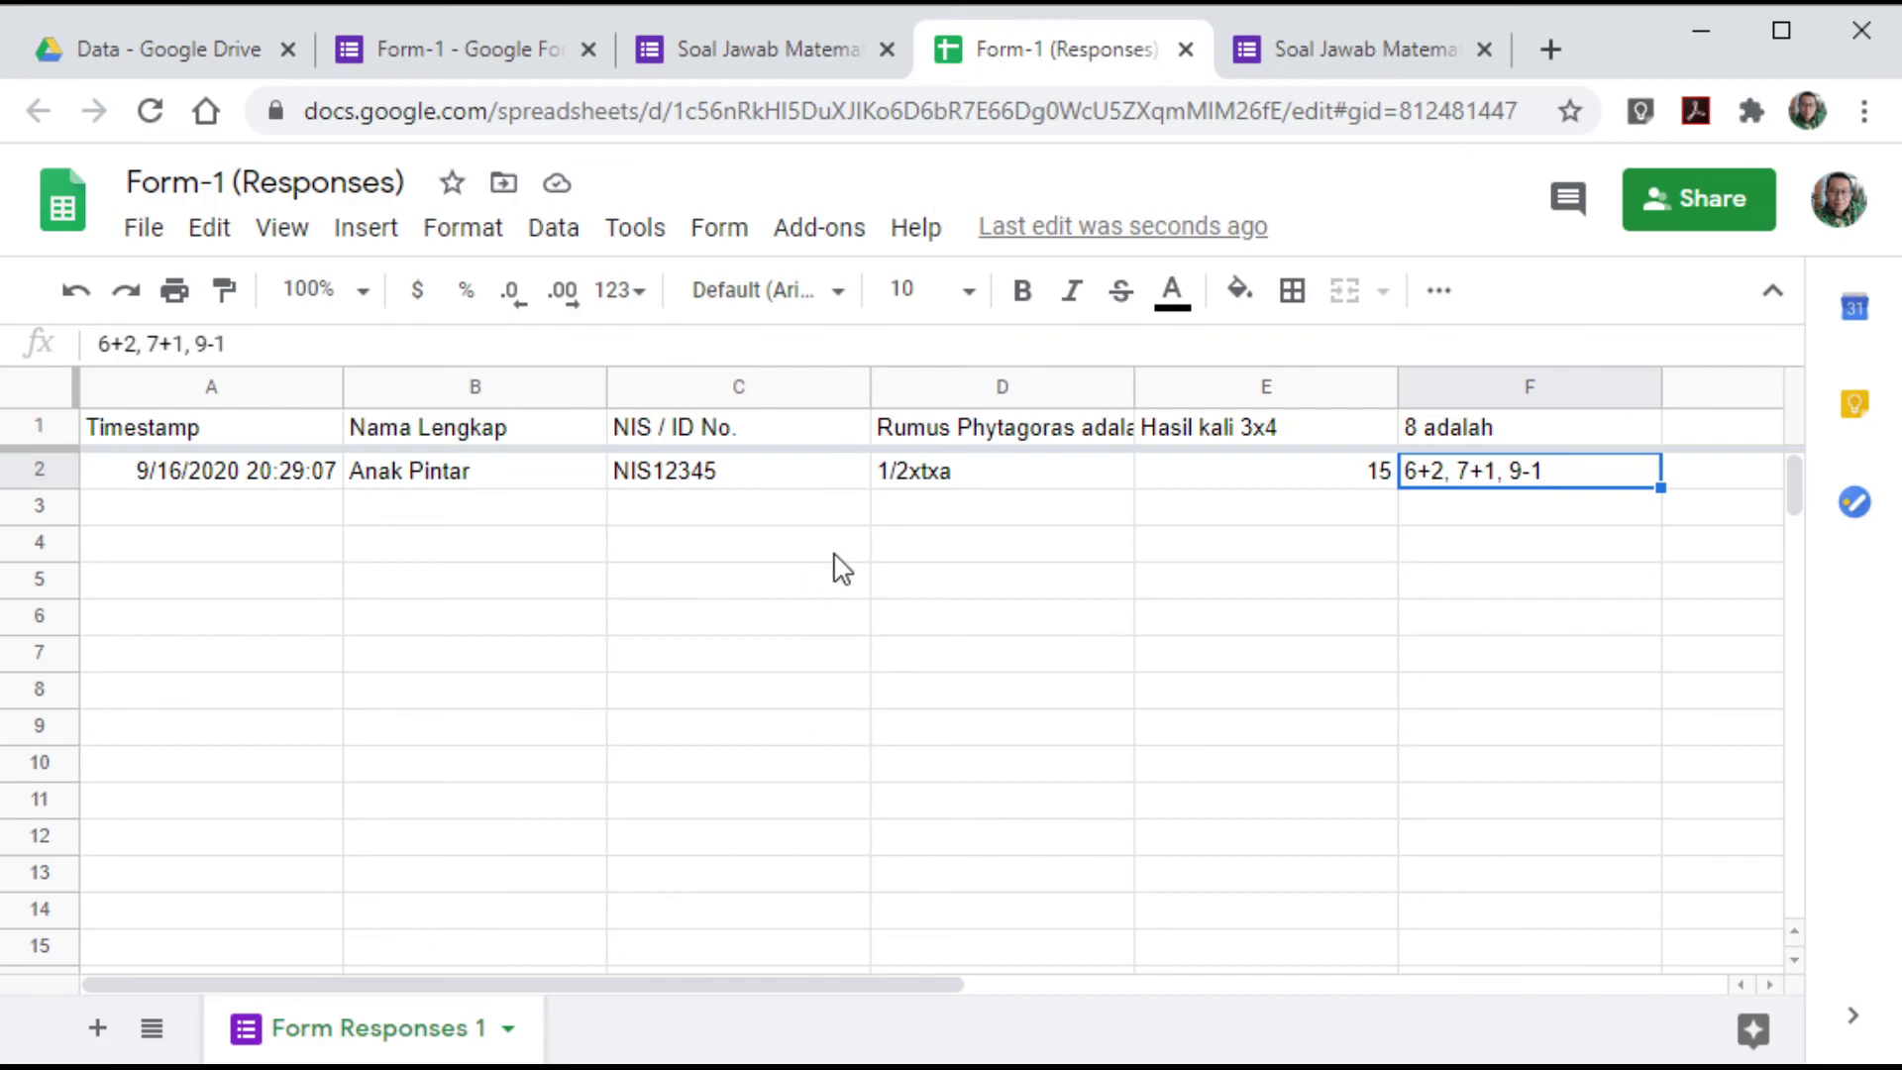
{"action": "left_click", "coordinate": [522, 51]}
{"action": "left_click", "coordinate": [1019, 297]}
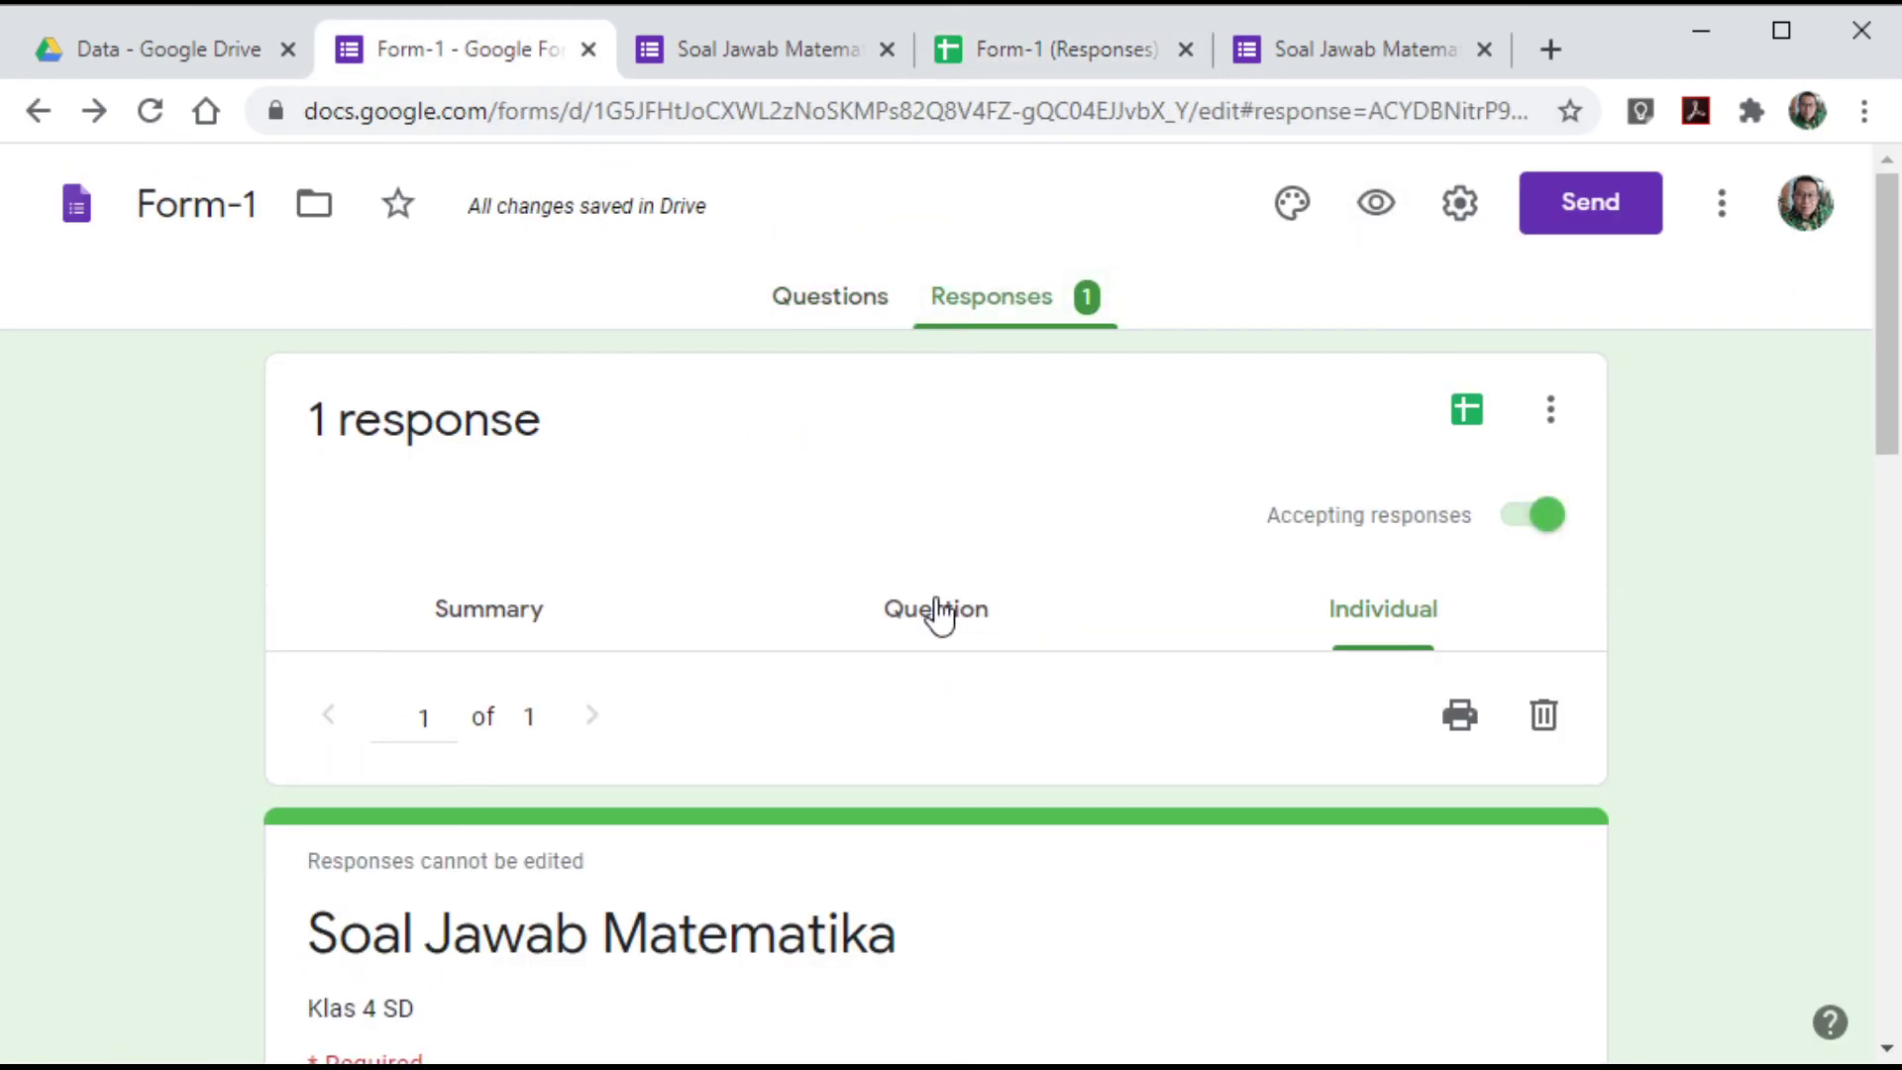